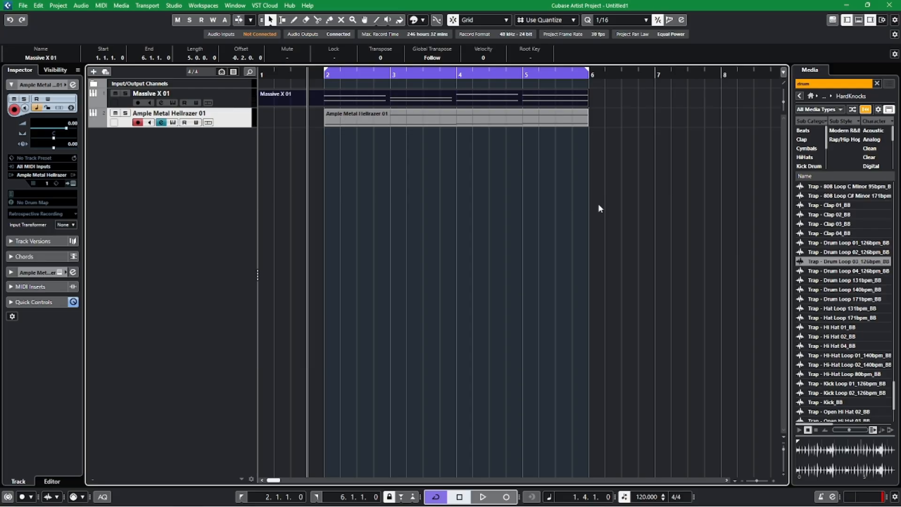
Solo the Ample Metal Hellrazer 01 track and listen to its part from bar 2.
click(322, 74)
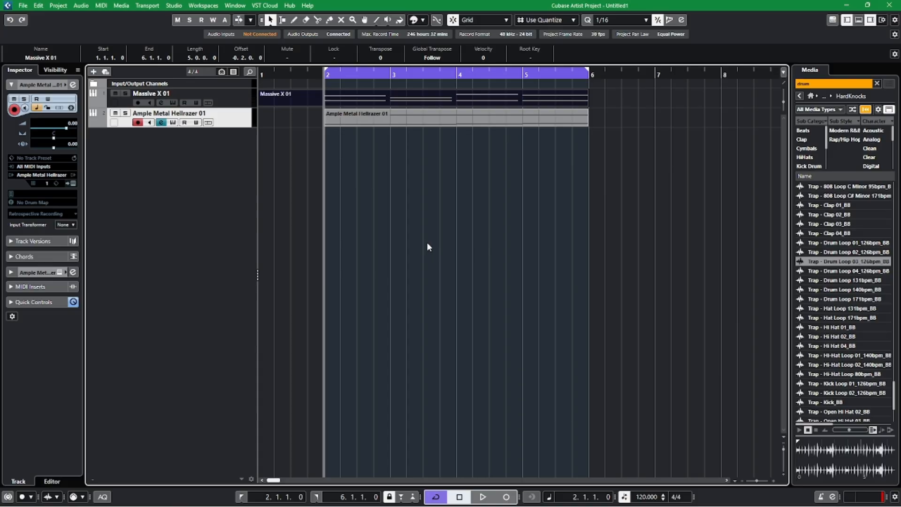
click(126, 113)
key(space)
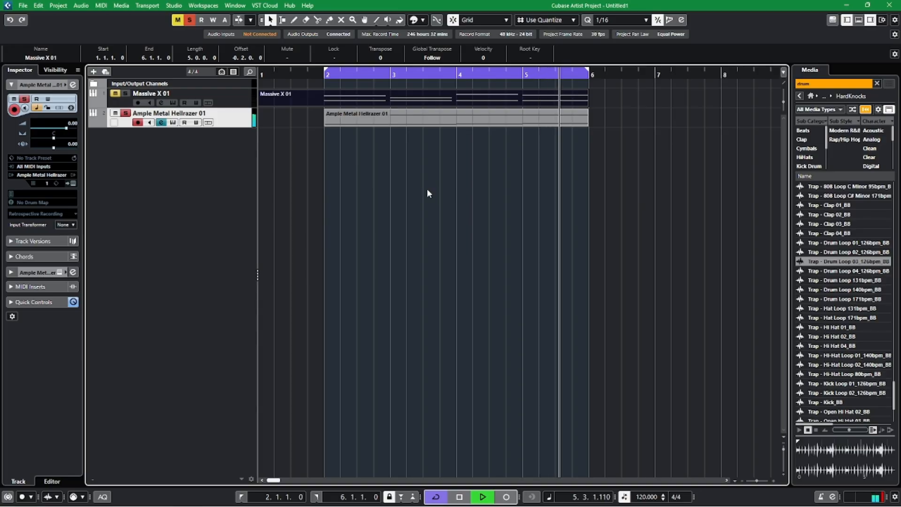
key(space)
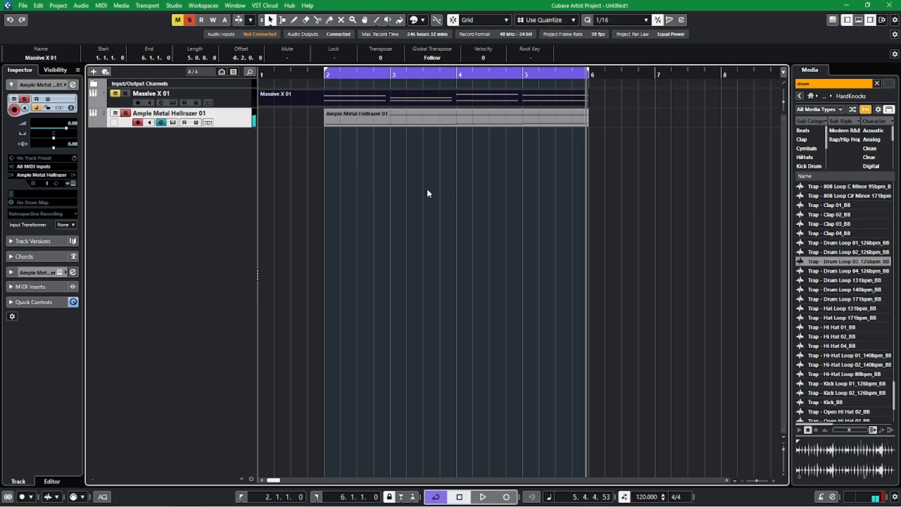
Open the Ample Metal Hellrazer instrument, review chord slots 1 to 4, and close it.
click(173, 123)
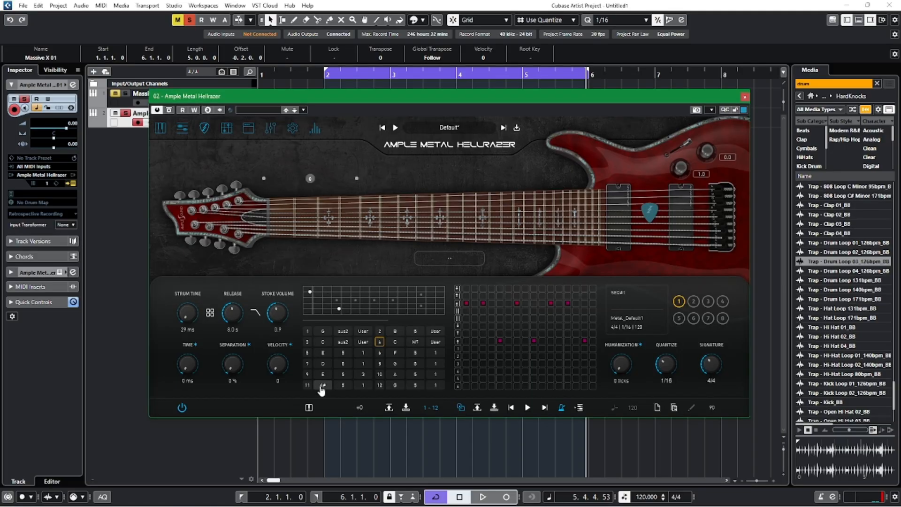
click(307, 331)
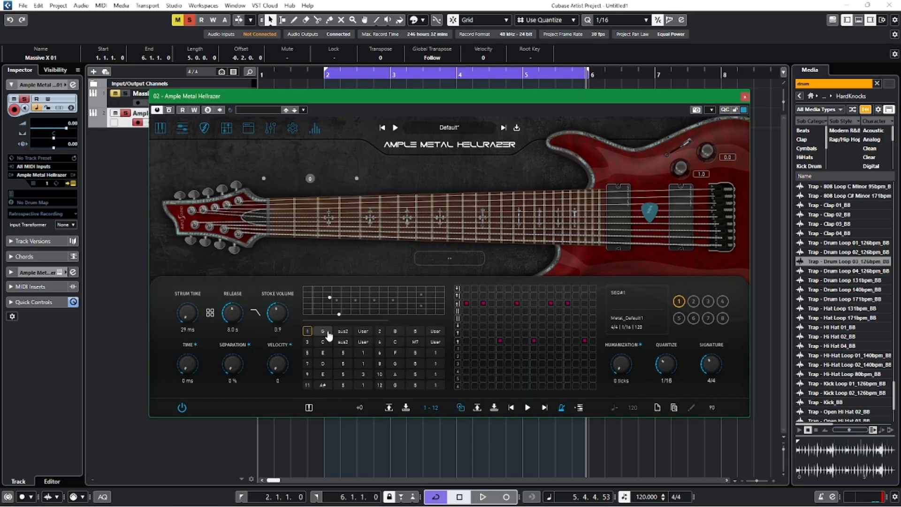
click(383, 333)
click(307, 341)
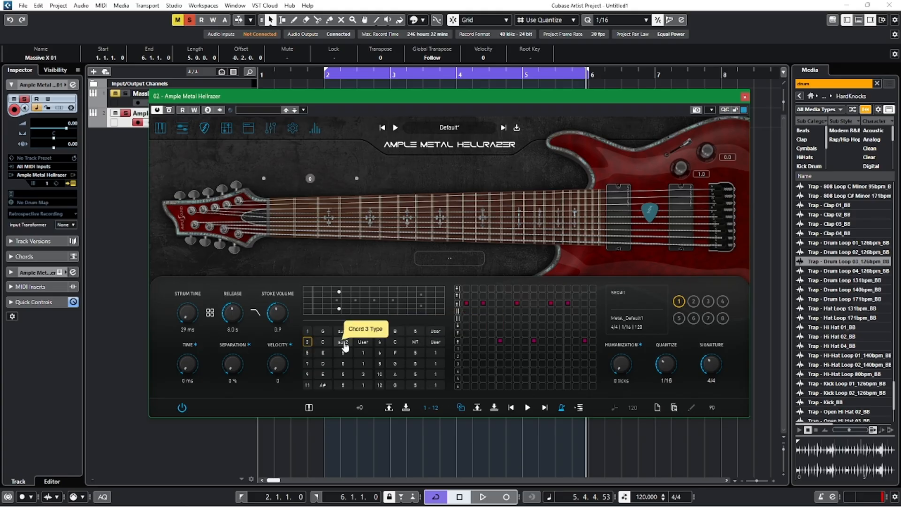
click(379, 342)
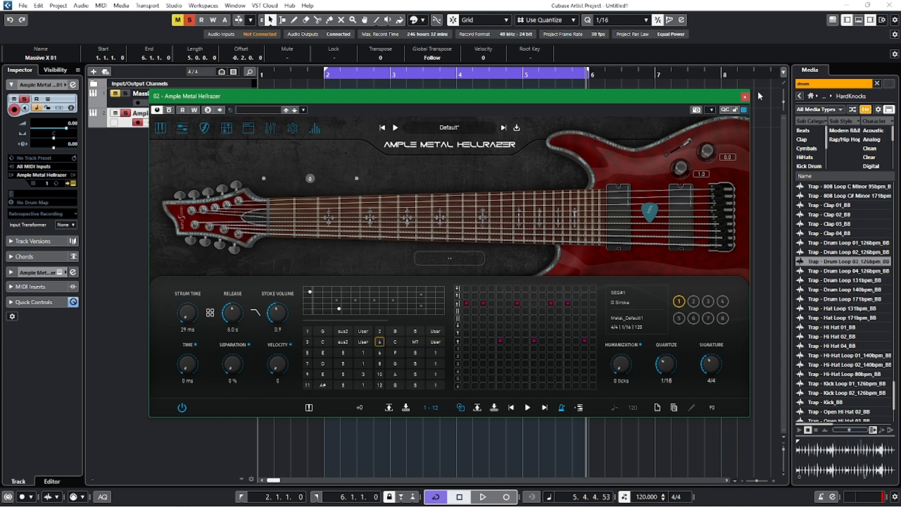
click(745, 97)
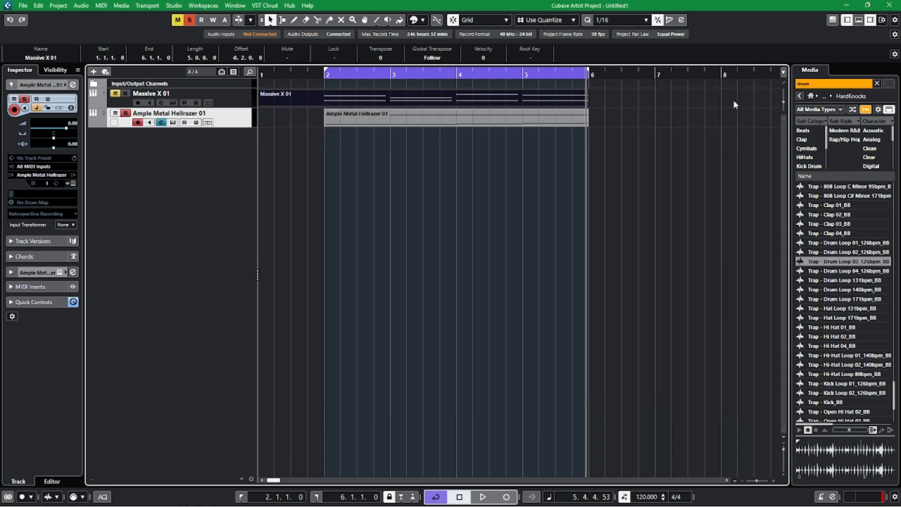
Clear all solos and play both tracks together from just before bar 2.
click(305, 72)
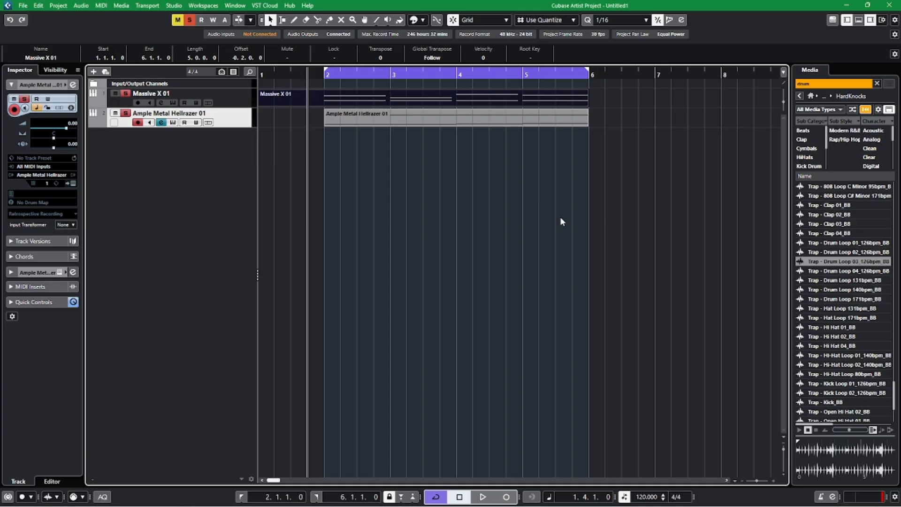
click(189, 20)
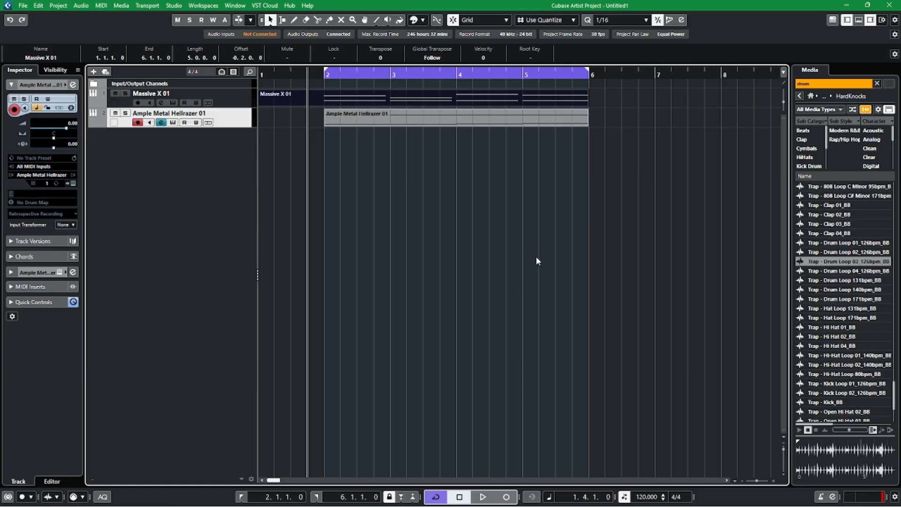
key(space)
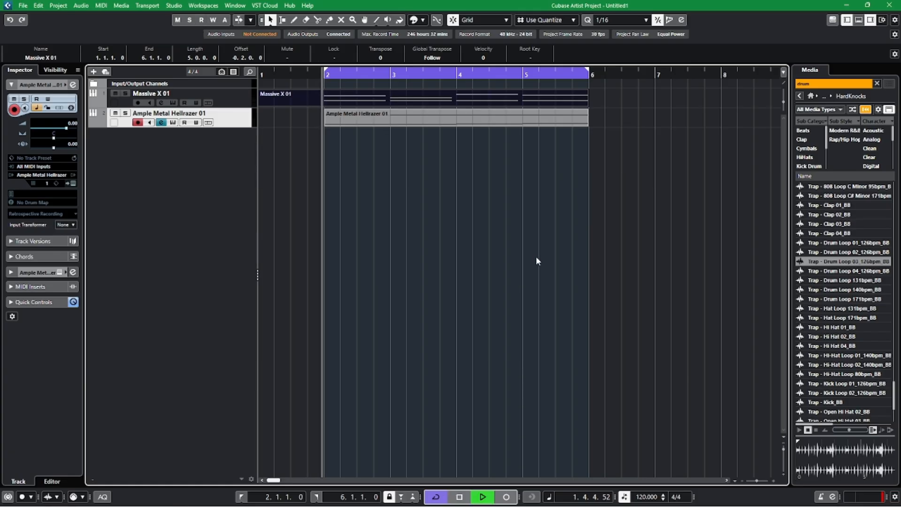
In the Massive X 01 channel settings, switch off the Mono Out 2 send and lower the channel level to -4.31.
click(220, 95)
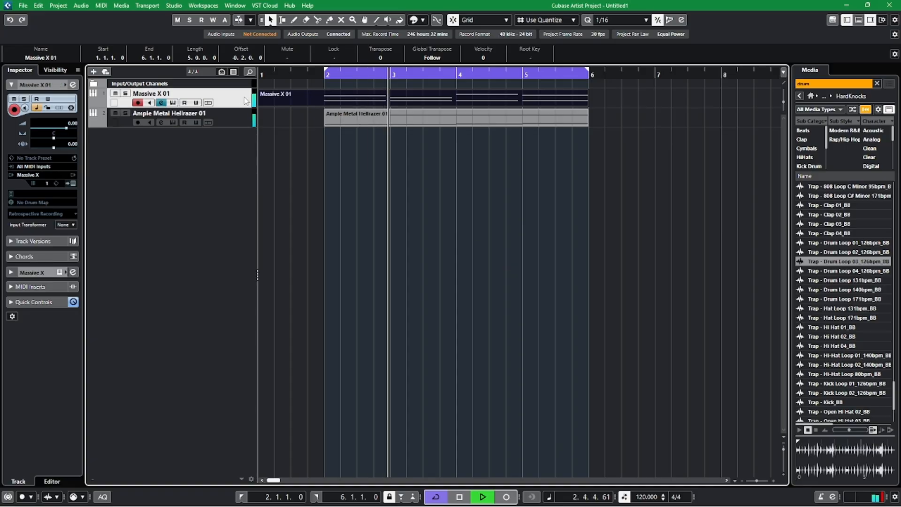
click(73, 85)
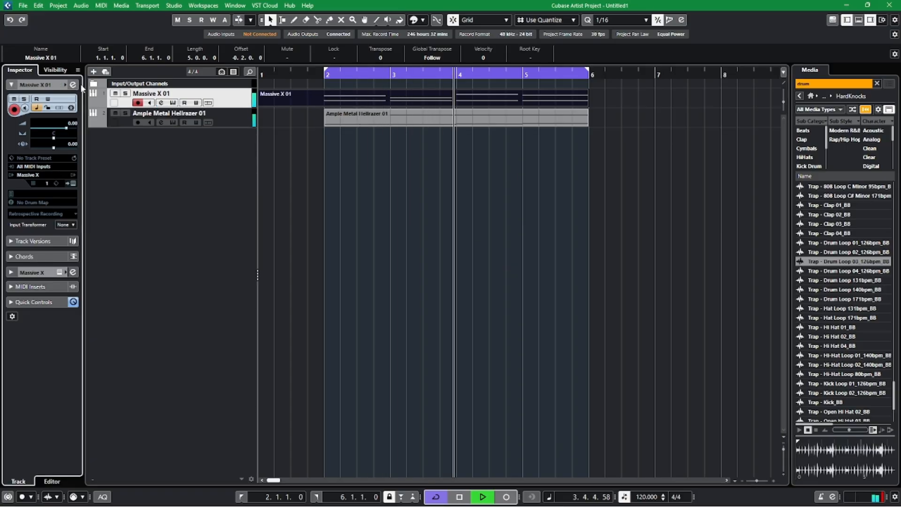
click(463, 152)
click(468, 202)
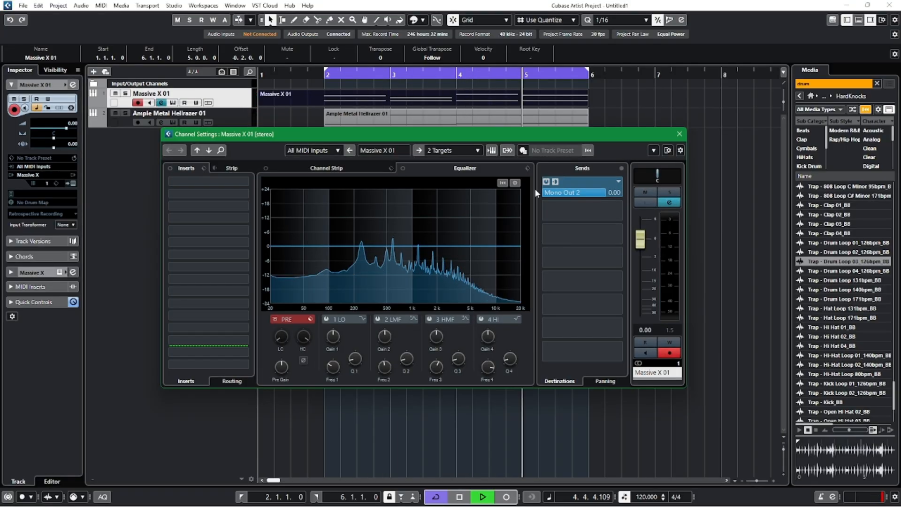
click(546, 182)
drag(640, 239, 643, 263)
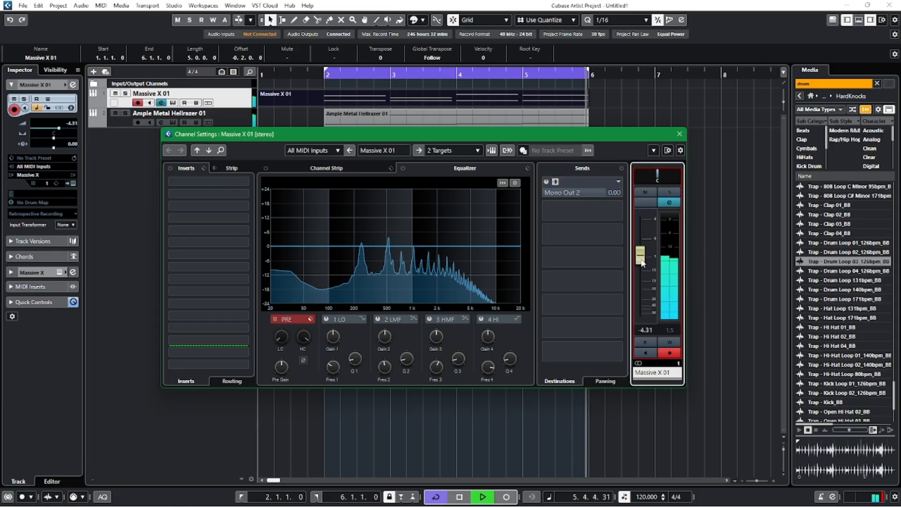
key(space)
click(679, 133)
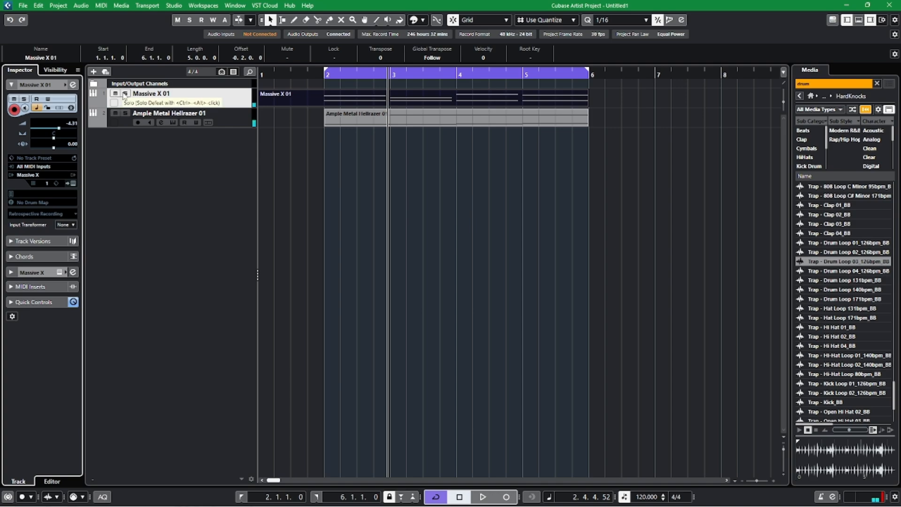
Listen to Massive X 01 soloed from just before bar 2, and clear the solo to hear both tracks.
click(125, 93)
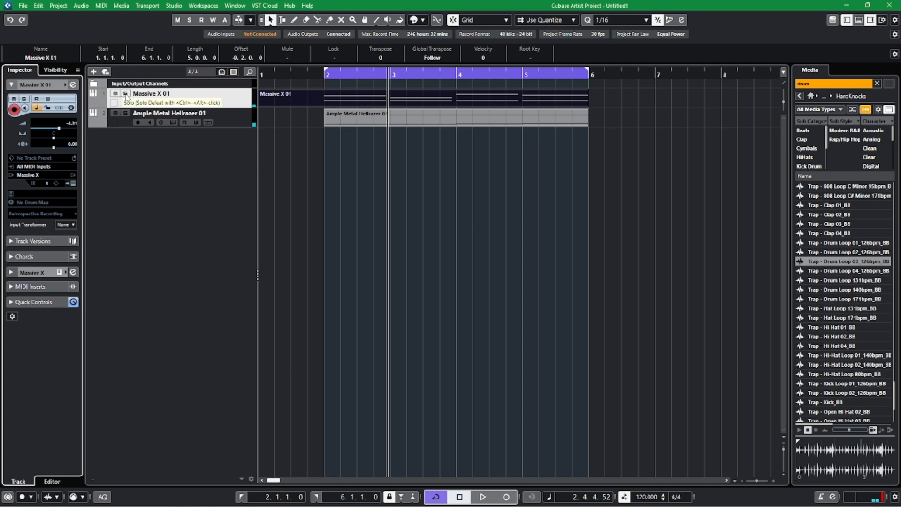
click(314, 79)
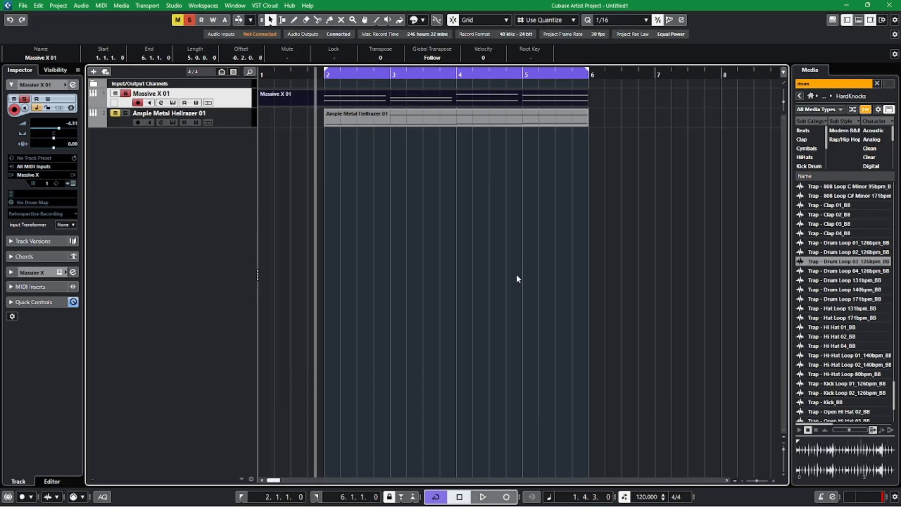
key(space)
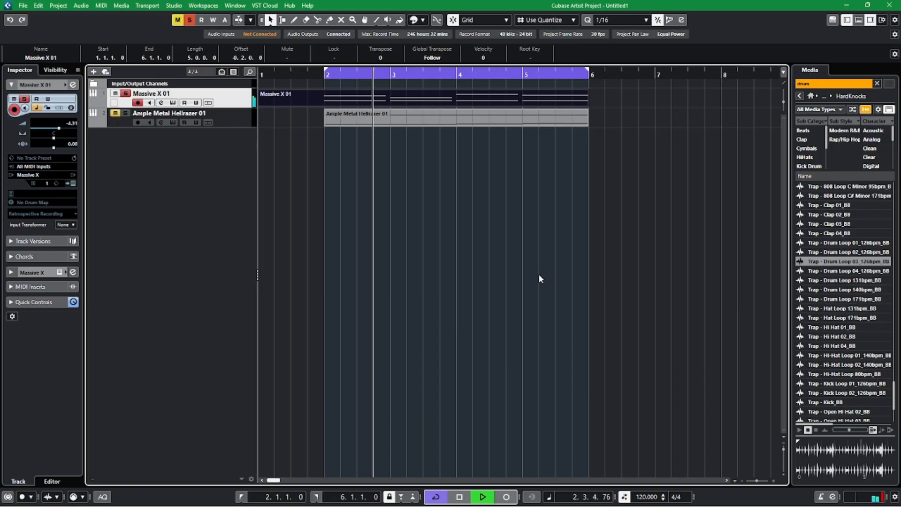
click(190, 20)
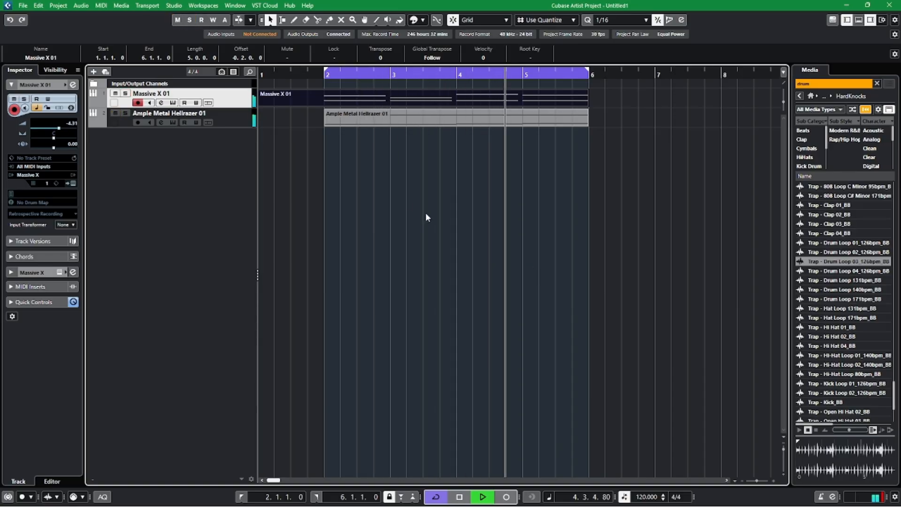
key(h)
key(g)
key(g)
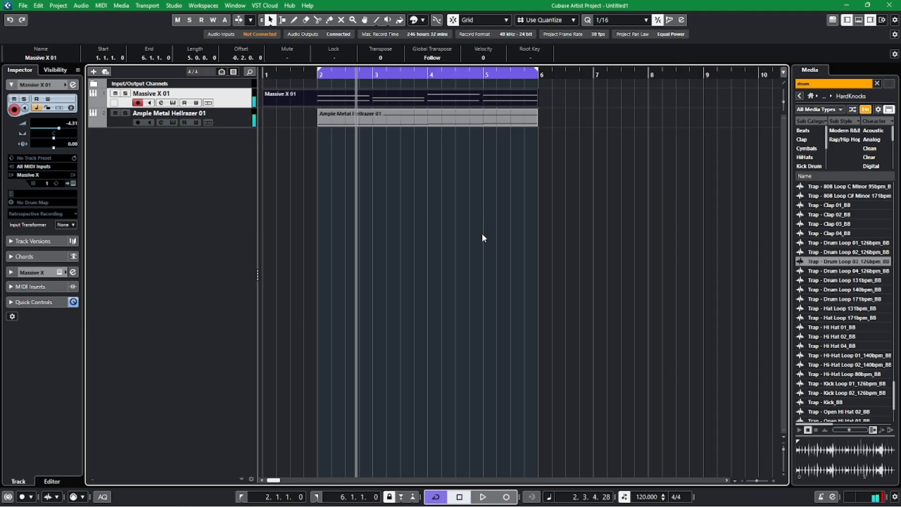
Add an instrument track that uses BEATMAKER as its instrument.
right_click(196, 159)
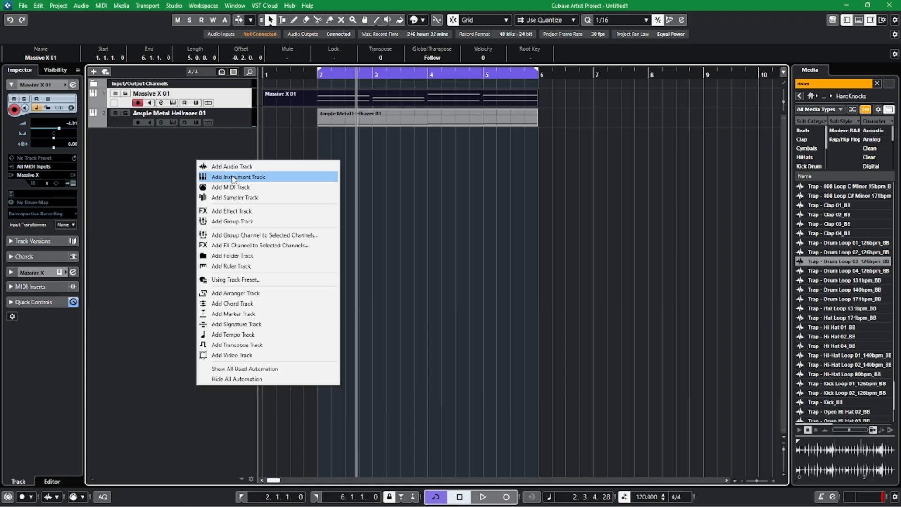
click(635, 221)
right_click(201, 171)
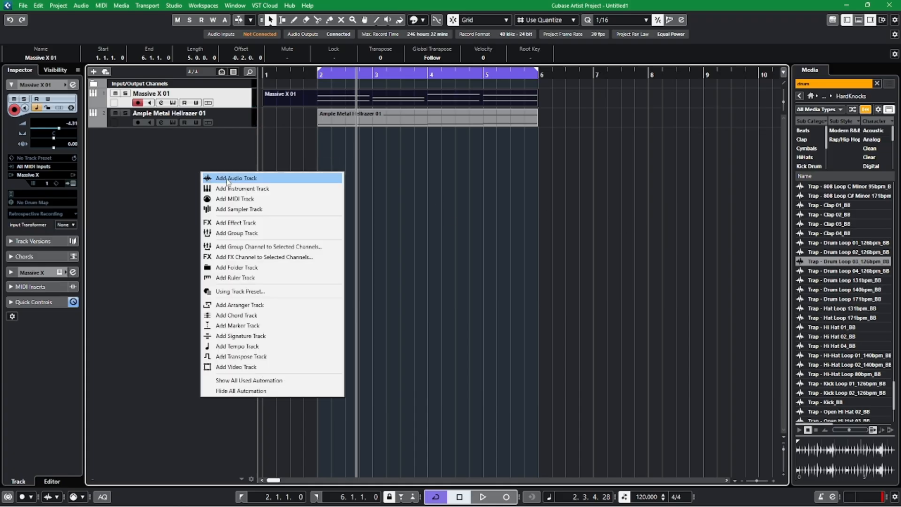
click(268, 190)
click(575, 259)
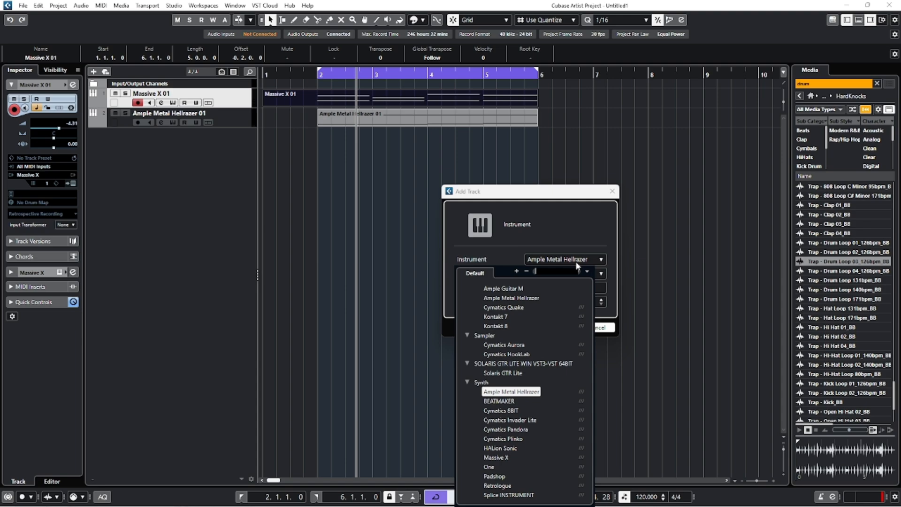
scroll(529, 355, down, 4)
scroll(519, 446, down, 1)
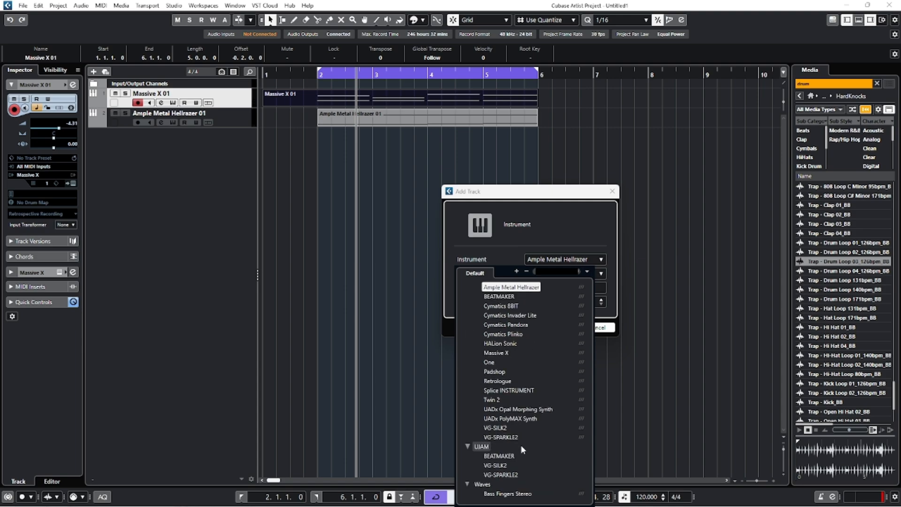
click(498, 456)
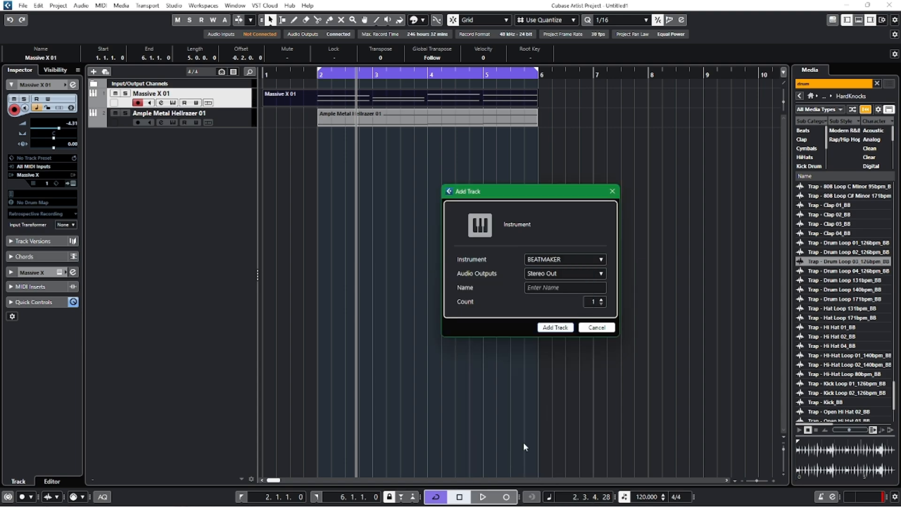
click(559, 327)
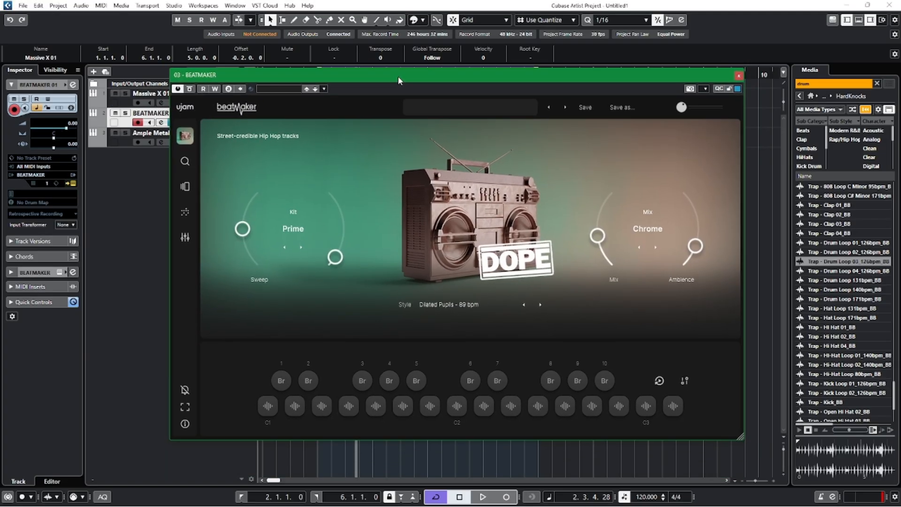
Load the GLORY title in BEATMAKER and close the instrument window.
drag(398, 76, 400, 72)
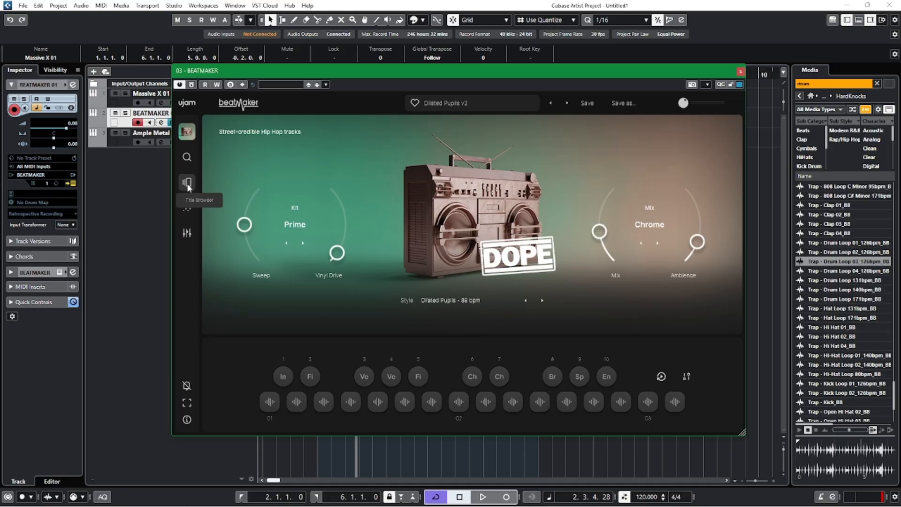
click(187, 184)
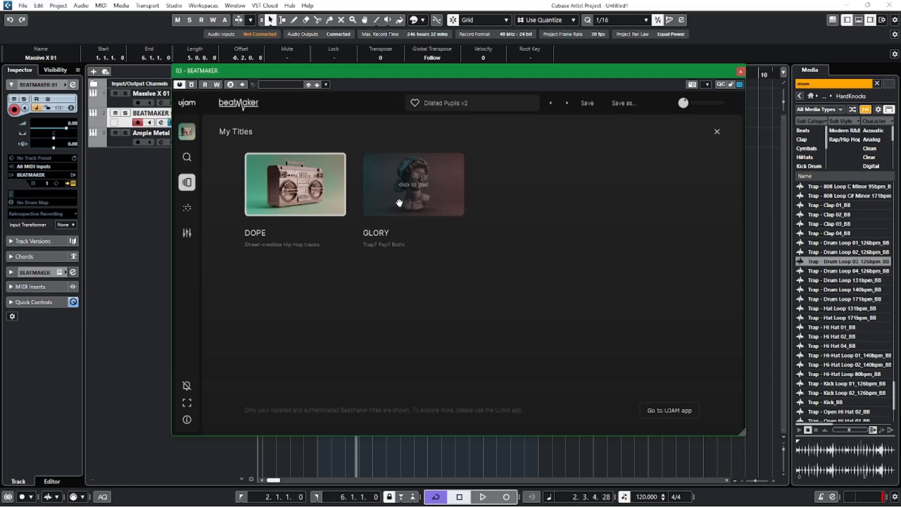
click(716, 131)
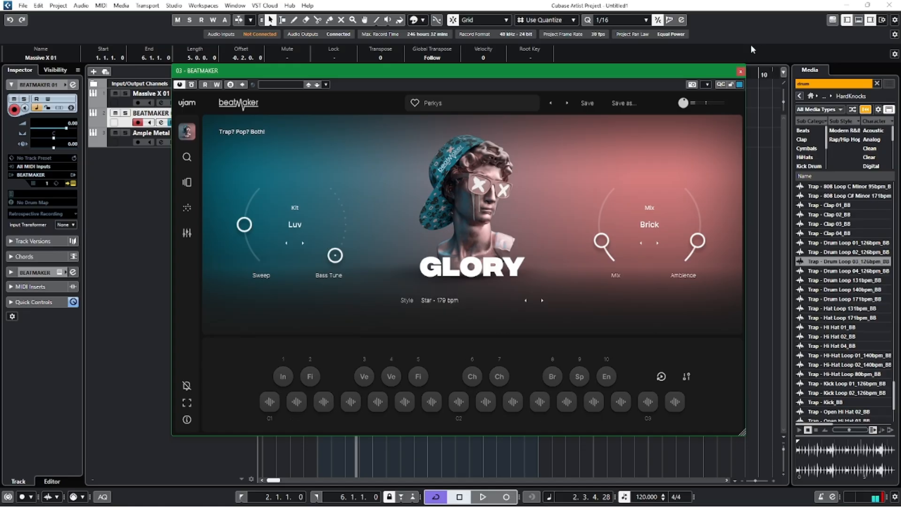
click(740, 71)
Draw an empty four-bar MIDI part on the BEATMAKER 01 track from bar 2 to bar 6.
right_click(336, 227)
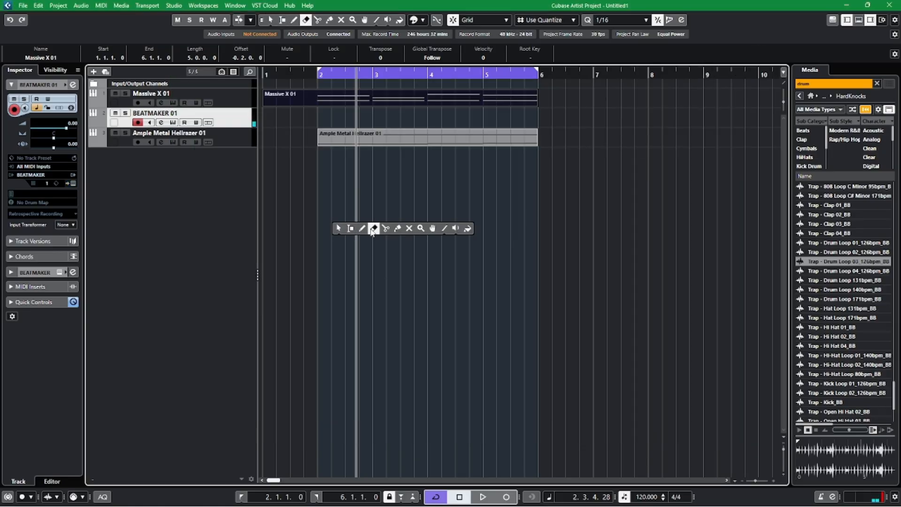
click(368, 226)
drag(322, 114, 537, 118)
right_click(515, 212)
click(516, 212)
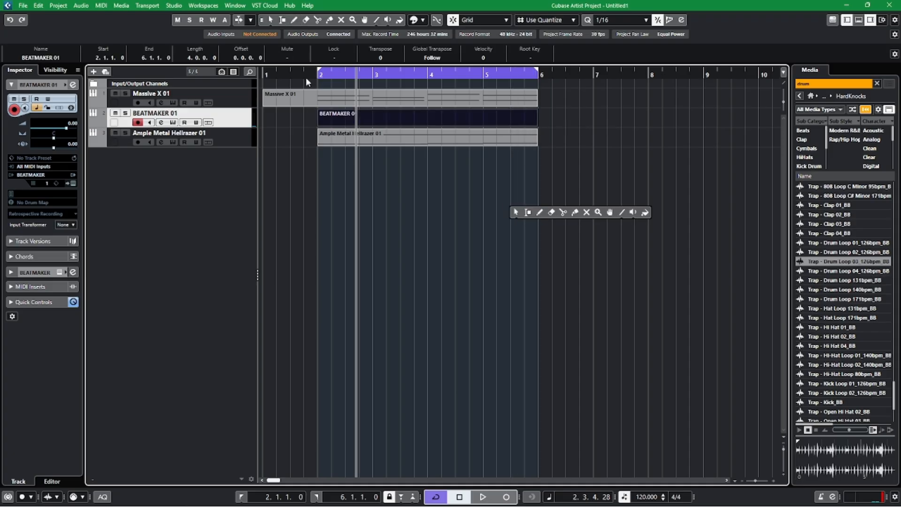
Audition the kick samples in BEATMAKER, assign Sick to the kick pad, and close the instrument window.
click(301, 74)
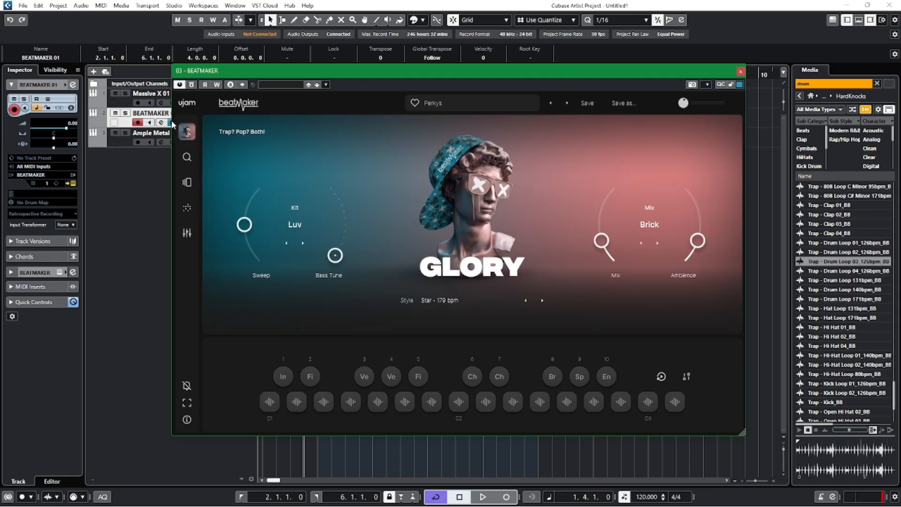
click(173, 122)
click(264, 404)
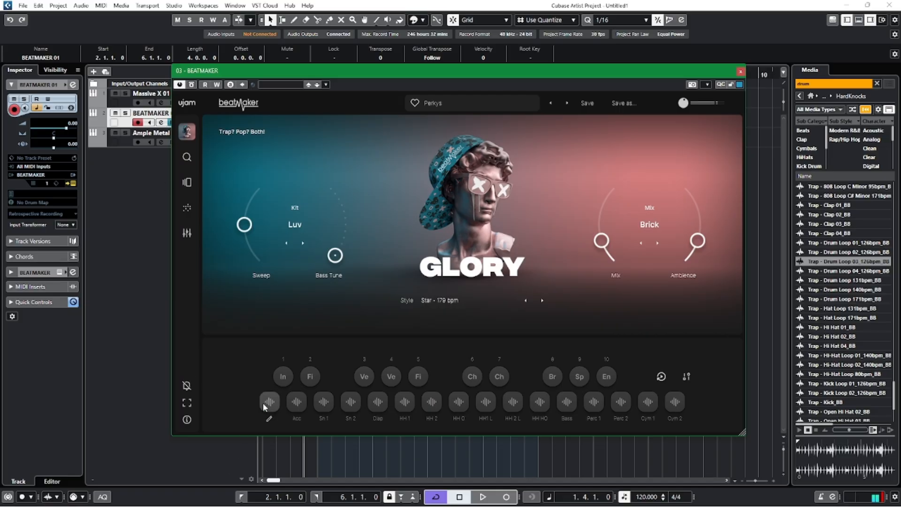
click(268, 418)
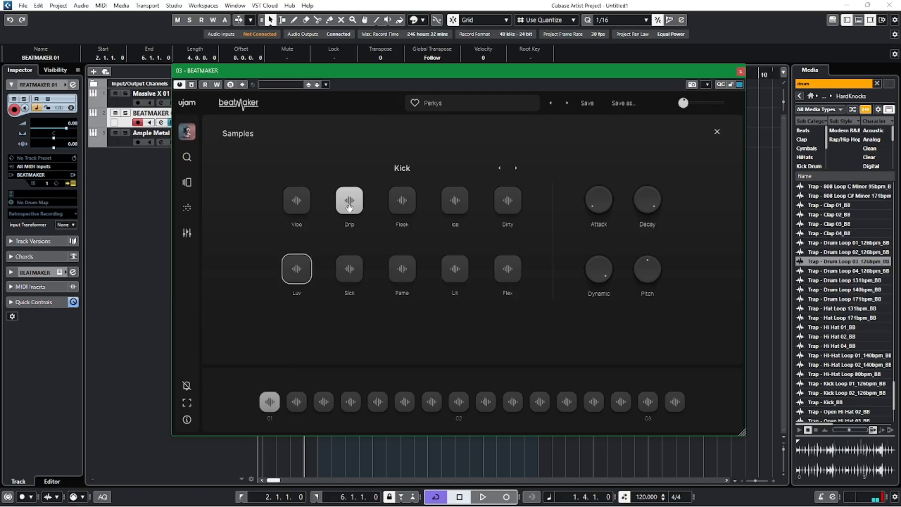
click(468, 268)
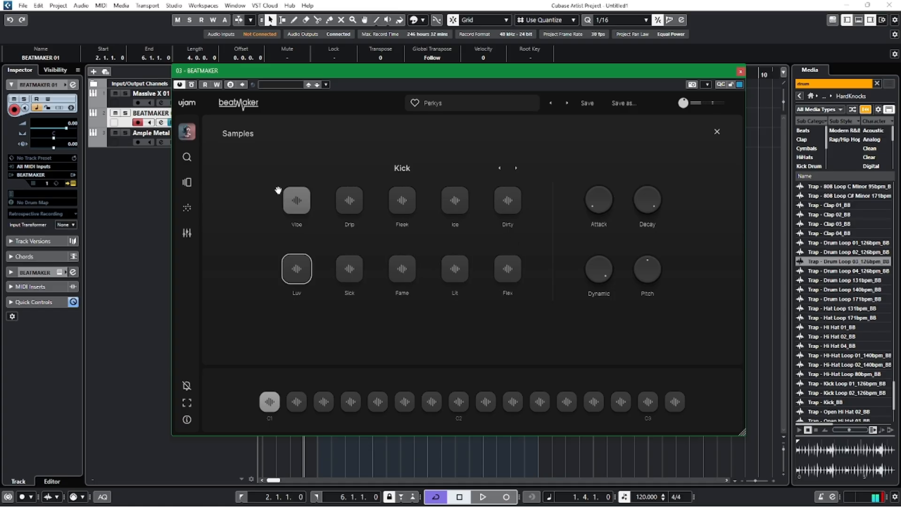
click(362, 269)
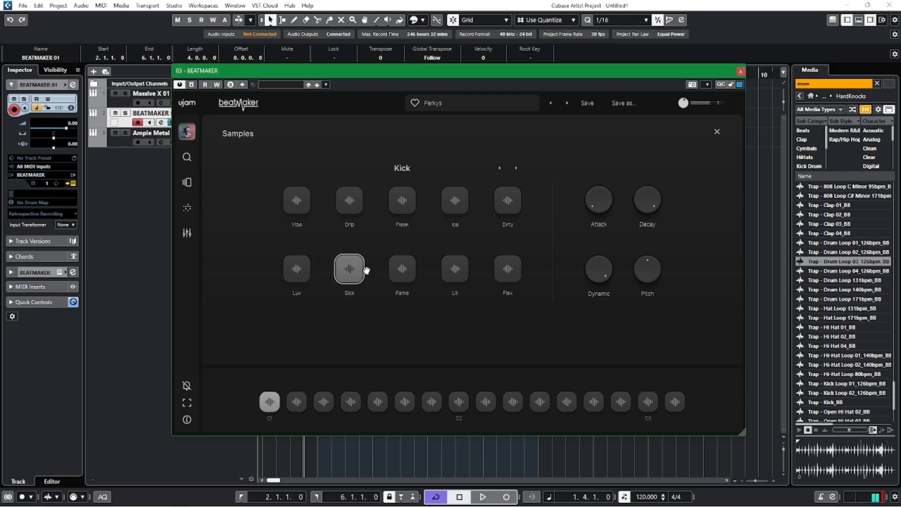
click(740, 72)
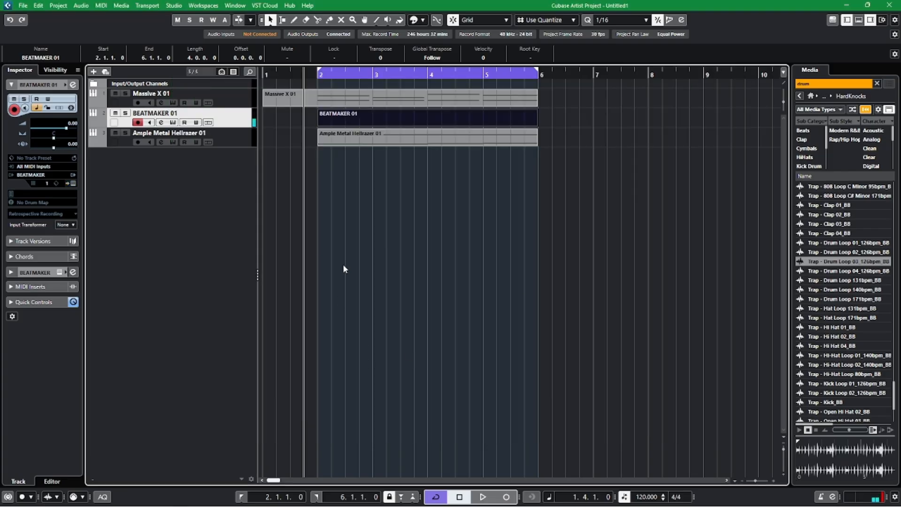
Play all tracks from just before bar 2, and return the cursor to its starting position.
key(space)
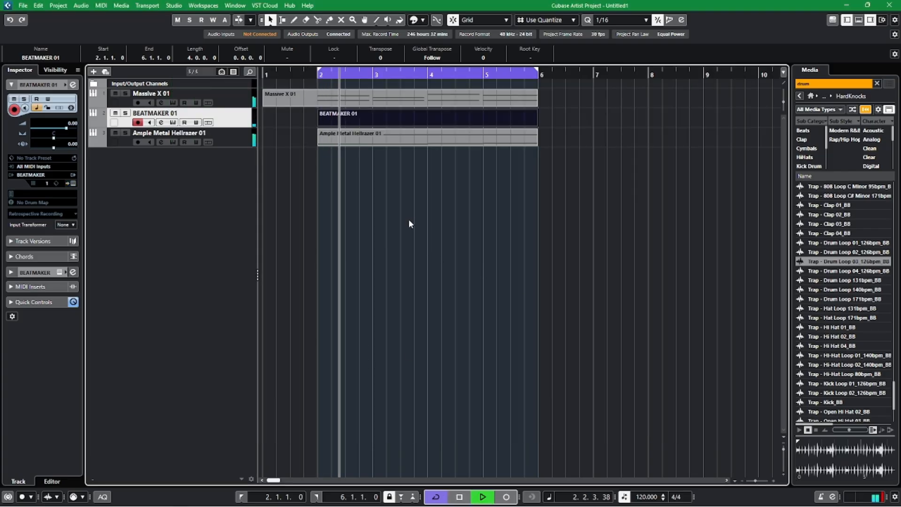
key(space)
key(KP_0)
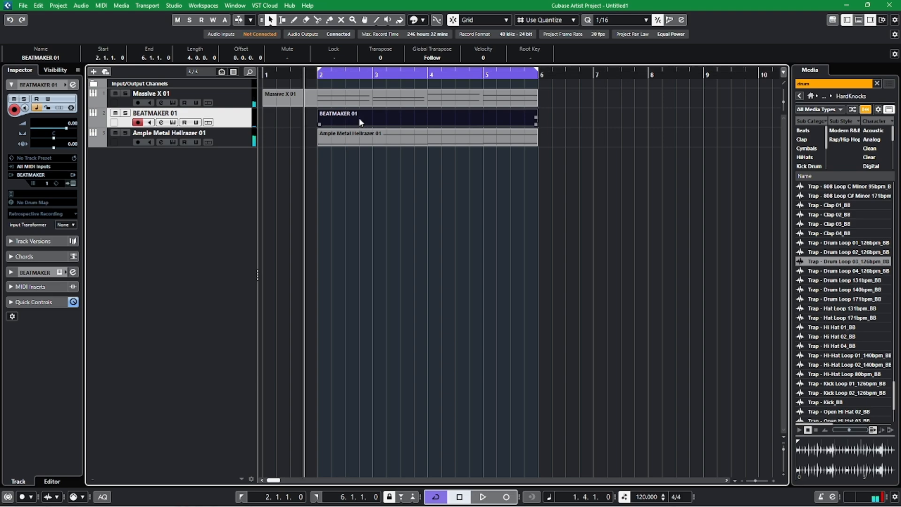
Mute the Massive X 01 track, select the Ample Metal Hellrazer 01 track, and close the lower-zone editor.
double_click(357, 116)
click(115, 93)
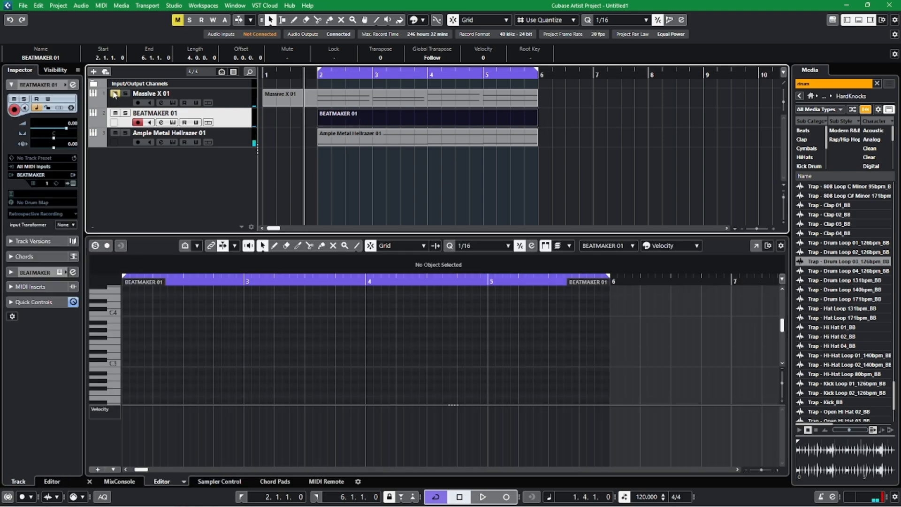
click(237, 135)
click(54, 131)
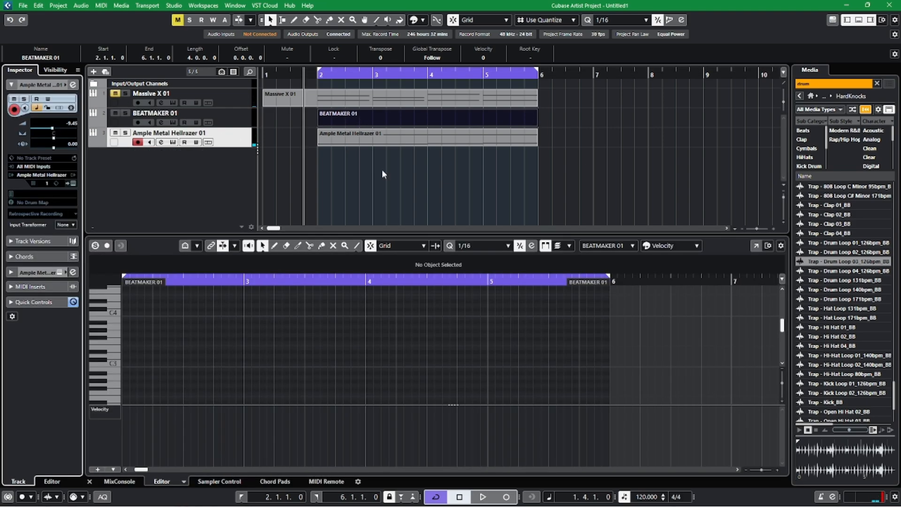
click(90, 481)
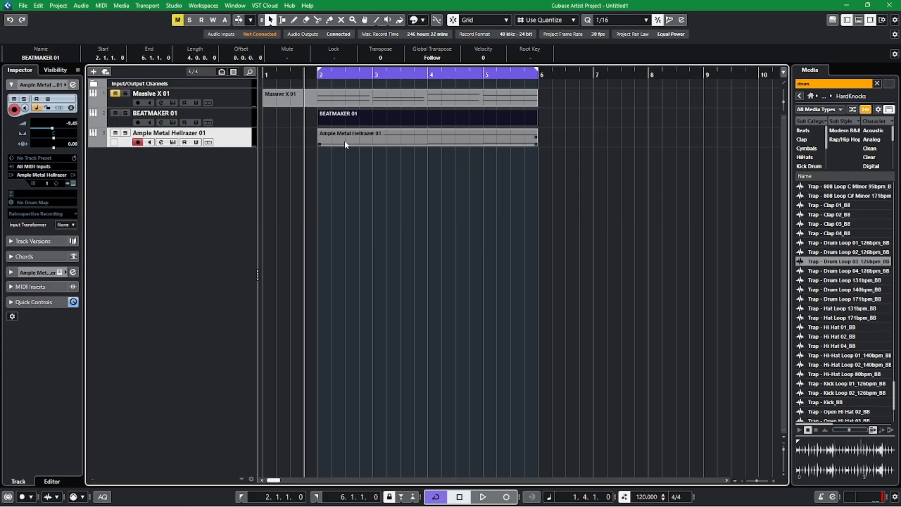
Open the empty BEATMAKER 01 part in a separate Key Editor window and switch to the Draw tool.
double_click(362, 124)
click(756, 245)
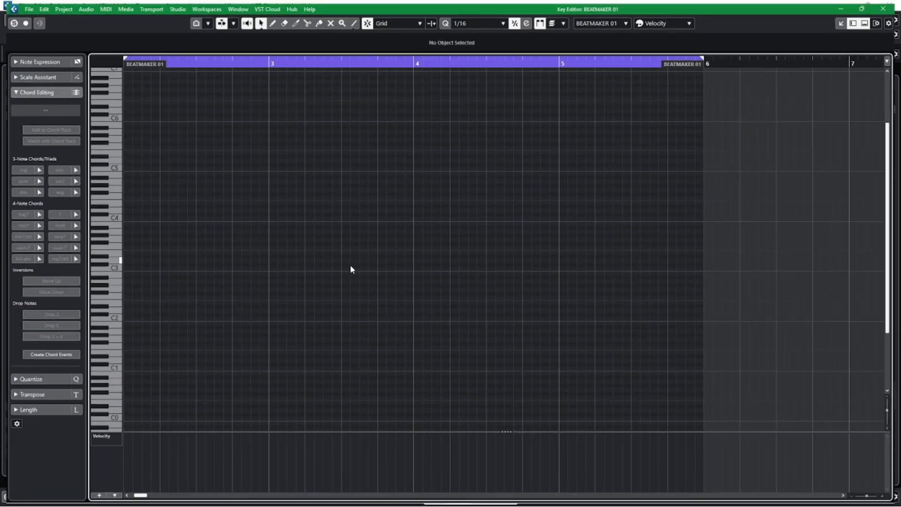
right_click(287, 340)
click(243, 340)
scroll(311, 303, down, 3)
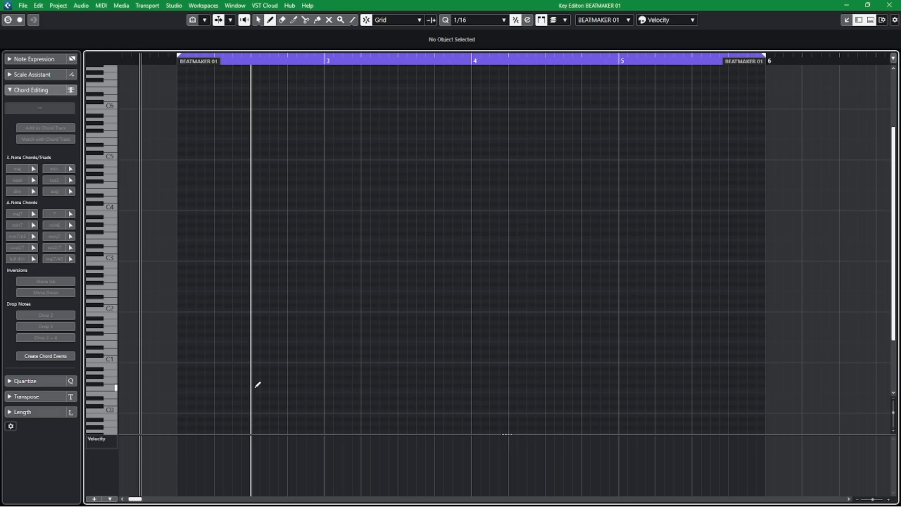
Draw a C1 note at 2.1.1 and an E1 note at 2.3.1, checking them against playback.
click(181, 362)
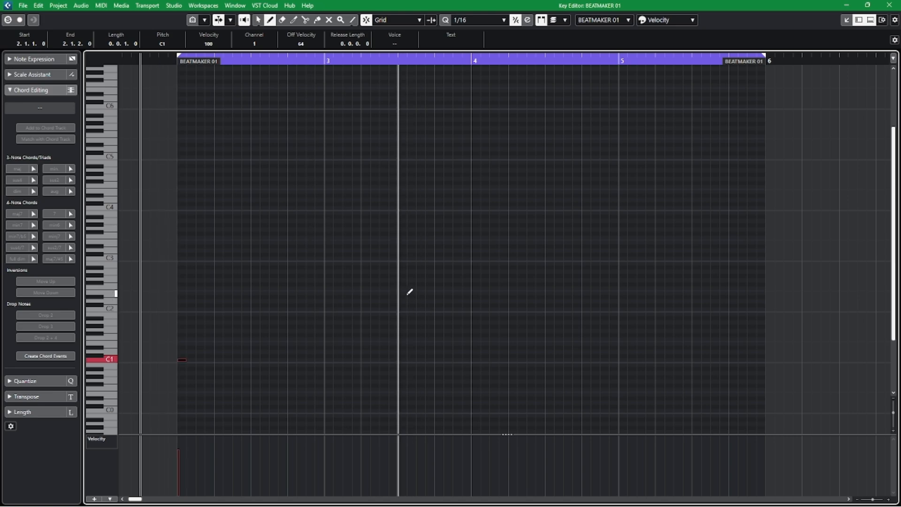
key(space)
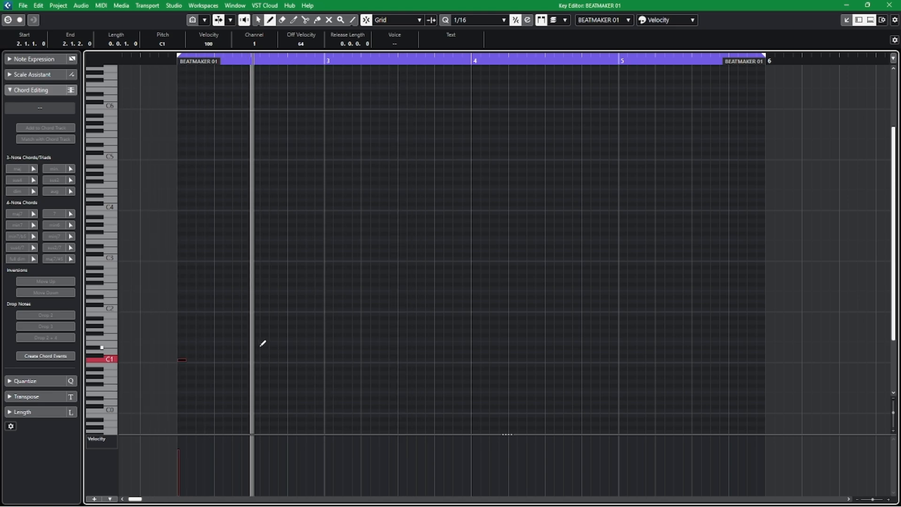
click(257, 343)
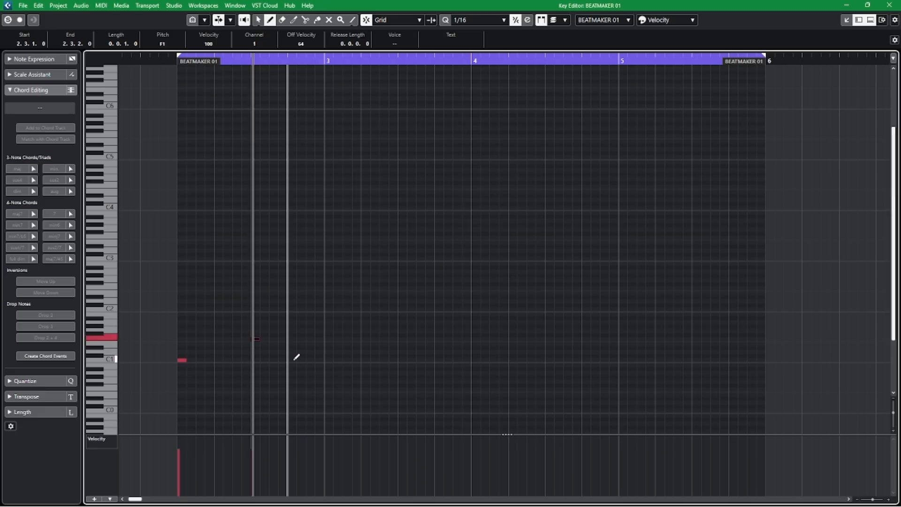
key(space)
key(space)
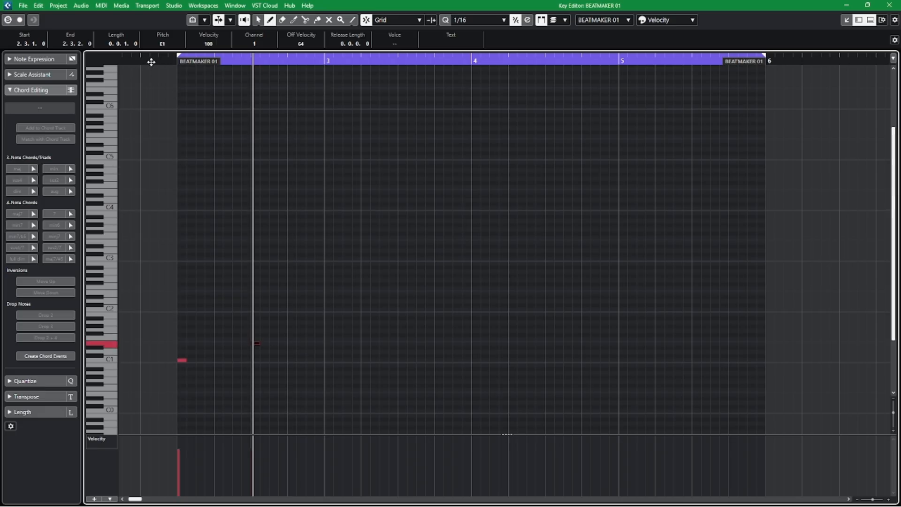
Draw C1 notes at 2.4.3, 3.1.3 and 3.2.1, and an E1 note at 3.3.1.
click(310, 360)
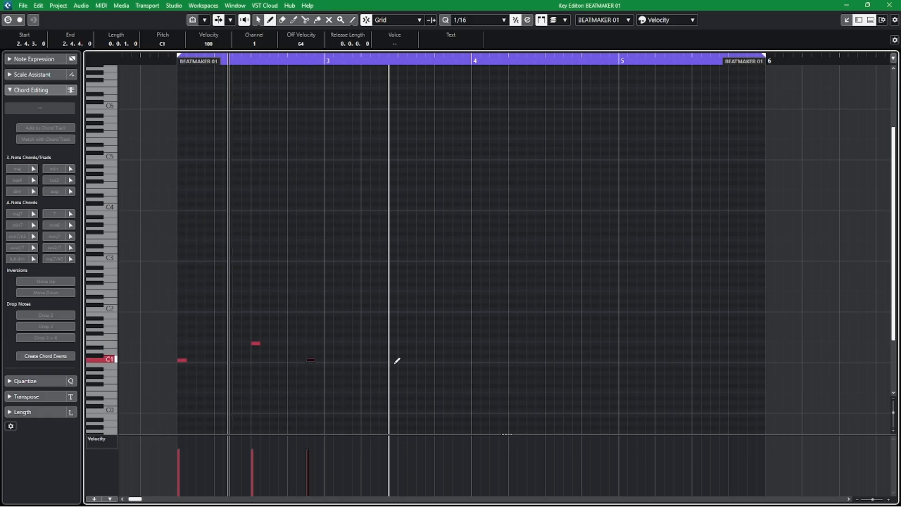
click(347, 360)
click(366, 360)
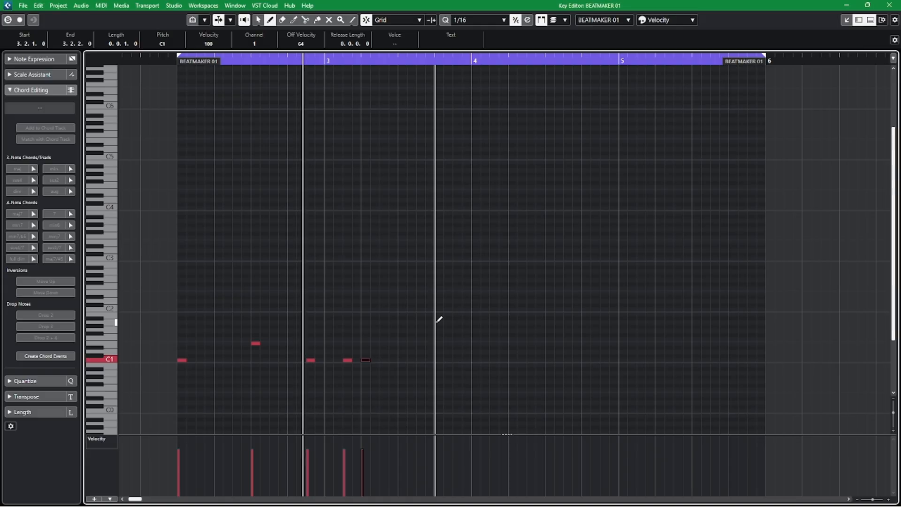
click(403, 343)
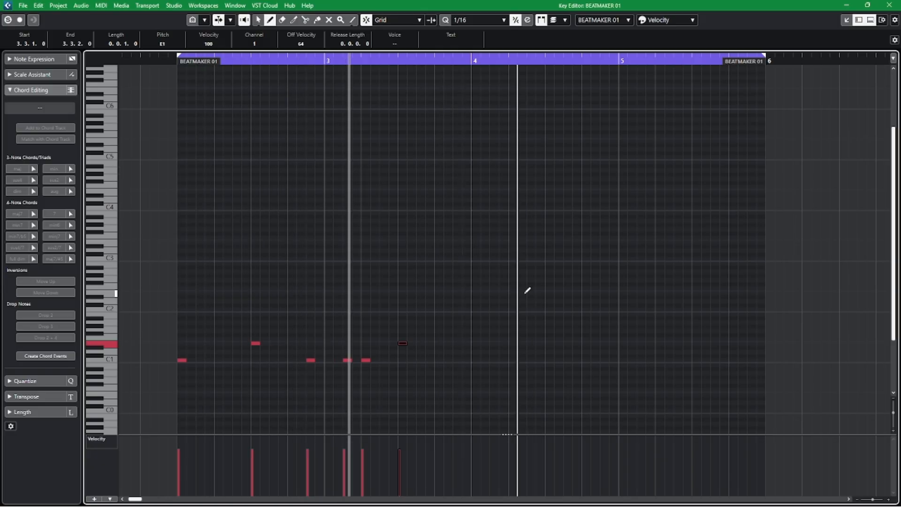
Replay the pattern from just before bar 2 and draw C1 notes at 3.4.3, 4.1.1 and 4.1.3.
key(space)
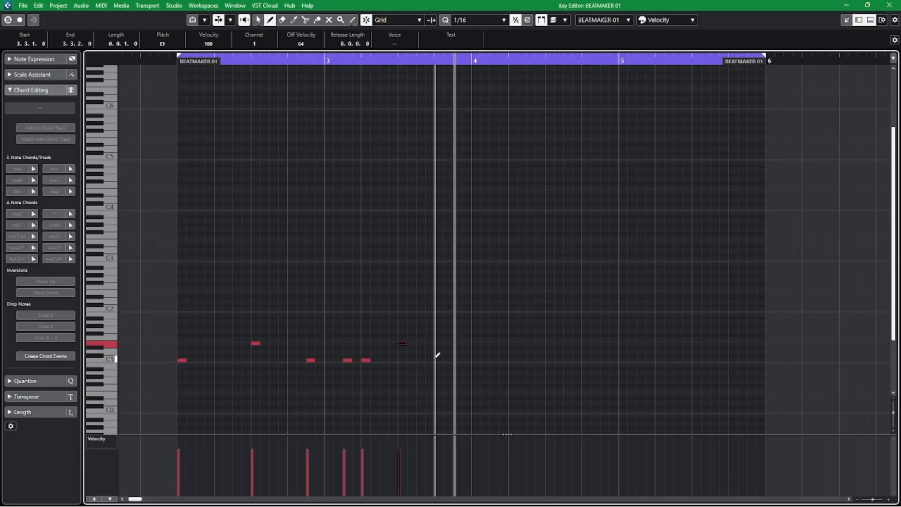
click(170, 60)
key(space)
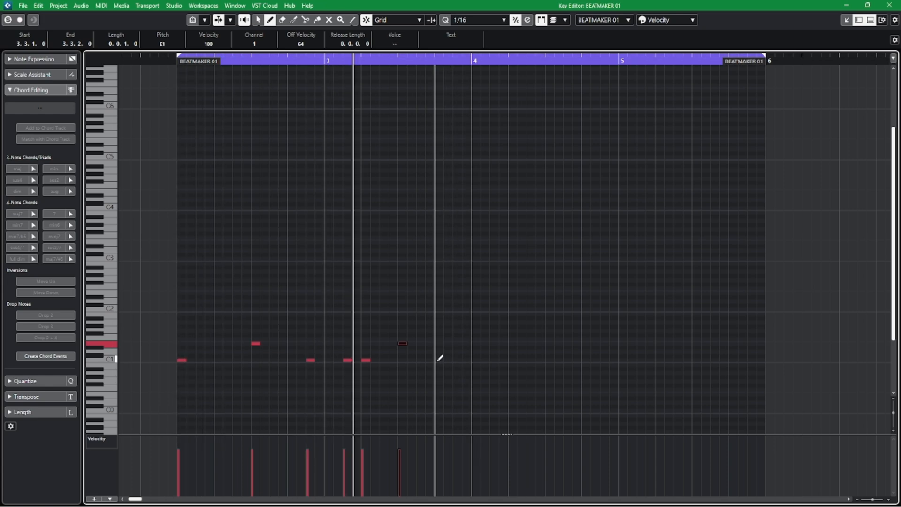
click(462, 362)
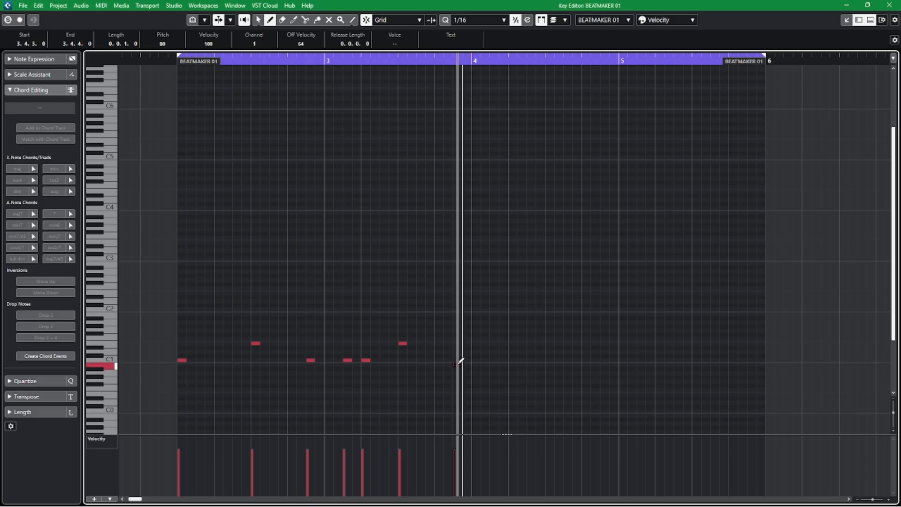
click(475, 360)
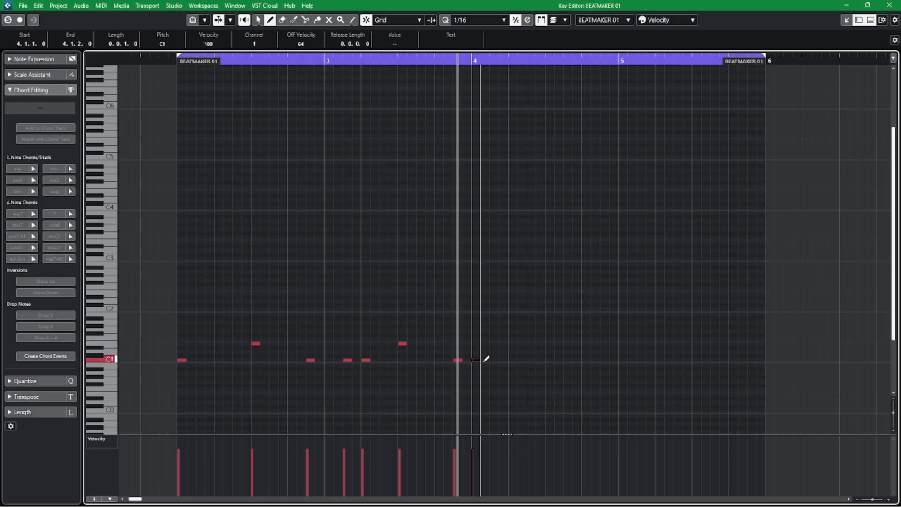
right_click(522, 306)
click(522, 305)
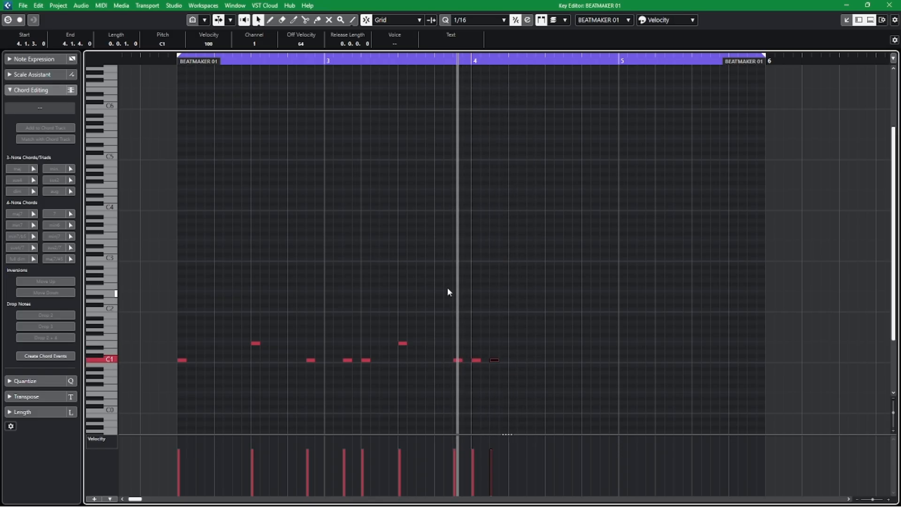
Listen to the drawn drum pattern from just before bar 2 and clear the note selection.
click(173, 60)
key(space)
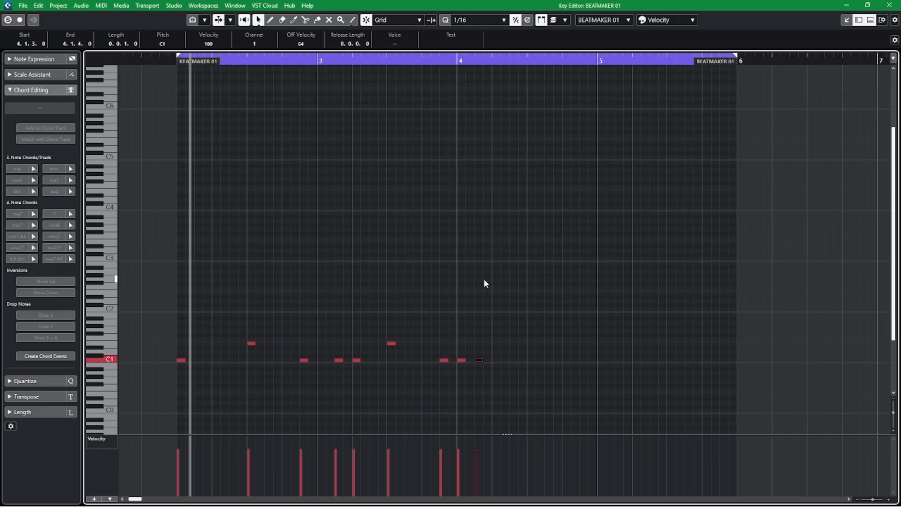
key(h)
click(582, 290)
drag(677, 291, 576, 216)
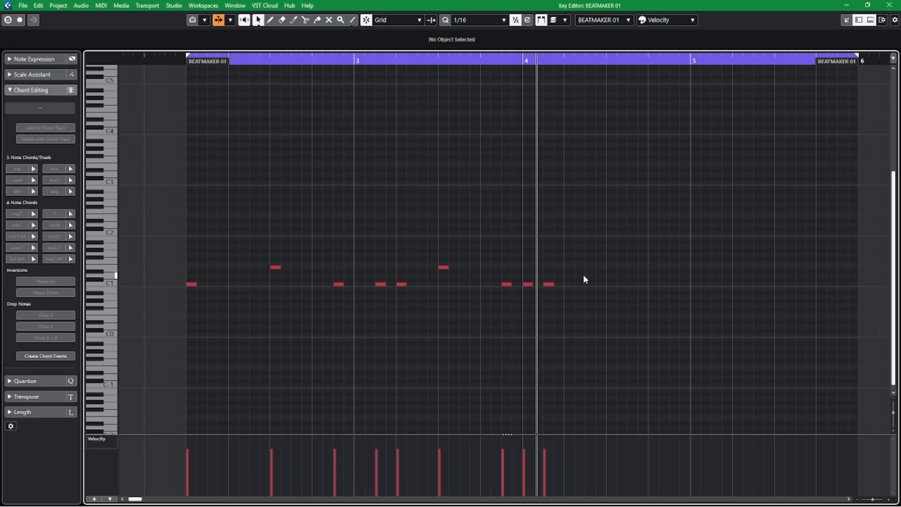
Delete the C1 notes at 4.1.1 and 4.1.3, and add a C1 note at 3.4.4.
drag(546, 308, 516, 283)
key(Delete)
click(524, 267)
Copy the notes from 2.1.1 through 3.3.1 and paste them at the start of bar 4.
drag(178, 223, 442, 345)
click(521, 63)
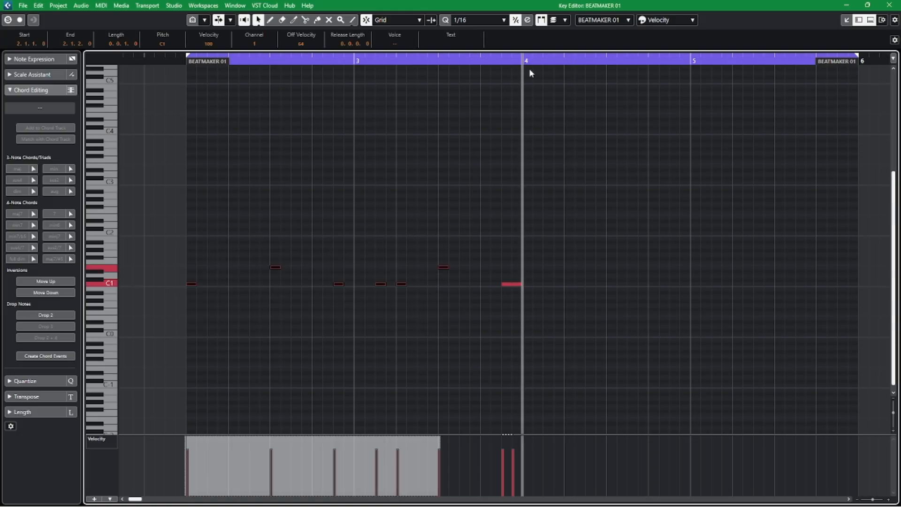
key(ctrl+v)
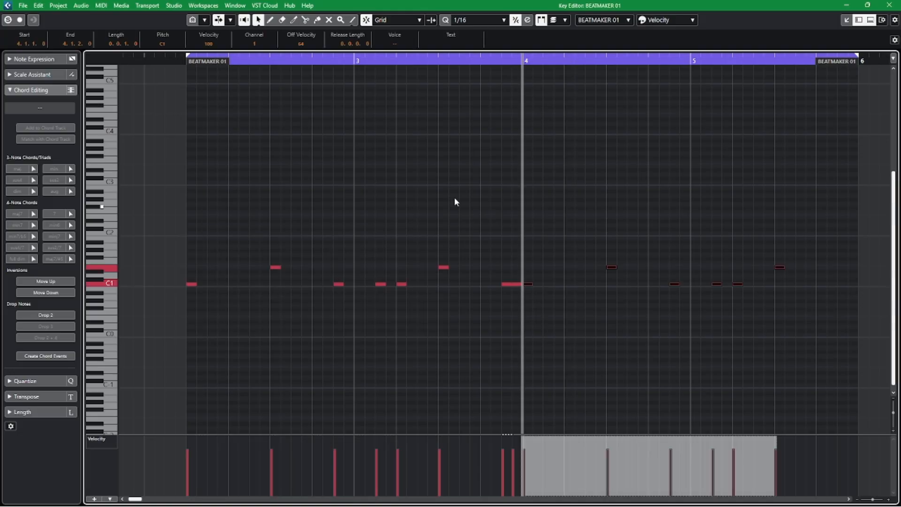
Play the four-bar drum pattern from the start of the part, deselect the pasted notes, and stop playback.
click(176, 61)
key(space)
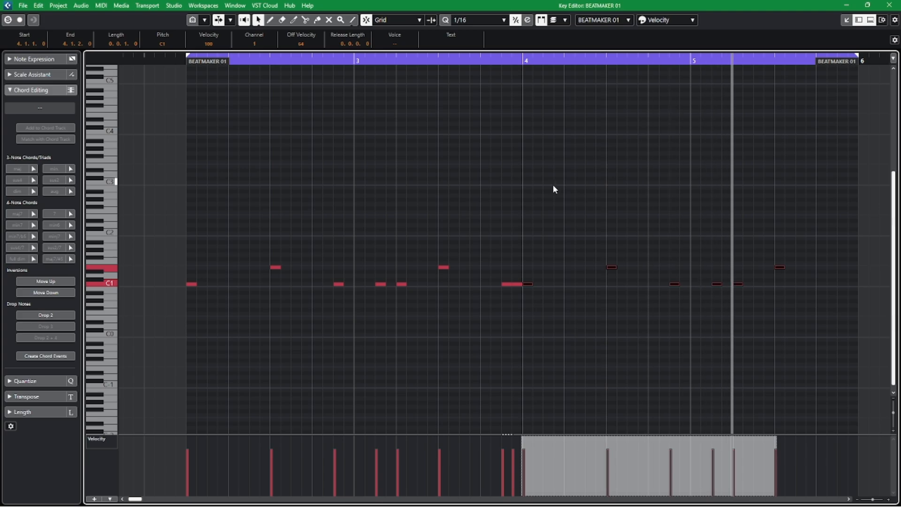
click(552, 184)
key(space)
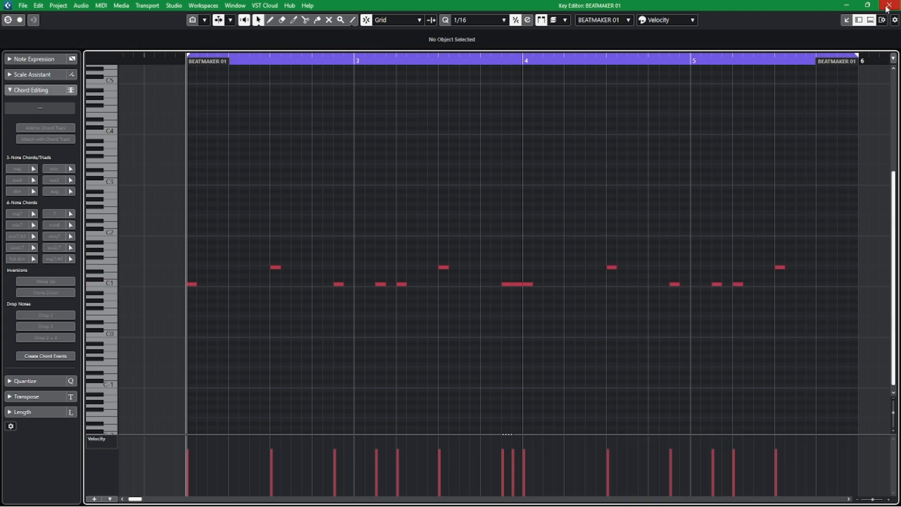
Close the Key Editor window and the lower-zone editor to return to the full project view.
click(889, 5)
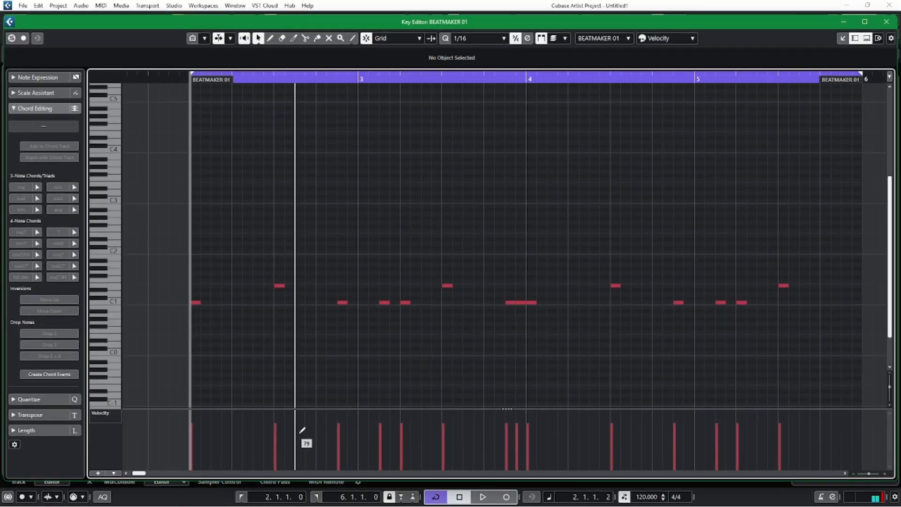
click(865, 22)
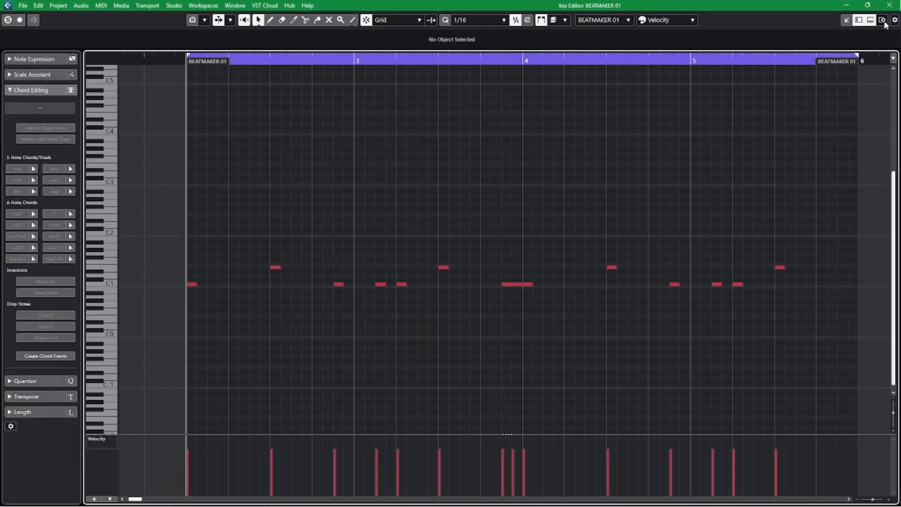
click(892, 8)
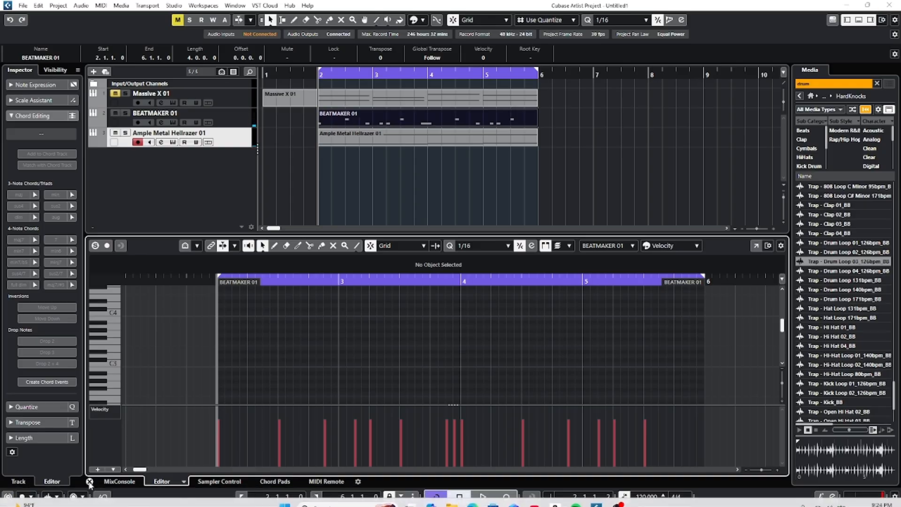
click(90, 481)
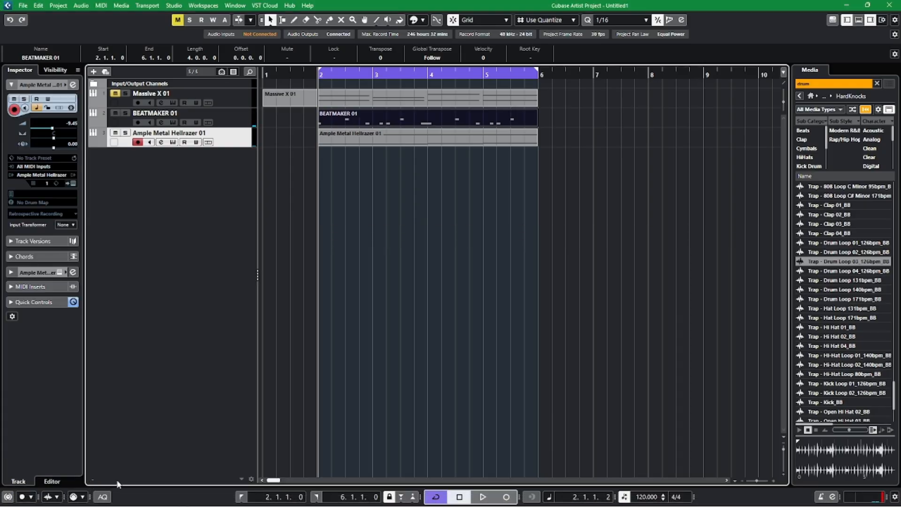
Add an instrument track below the existing tracks using the Cymatics Quake instrument.
right_click(188, 182)
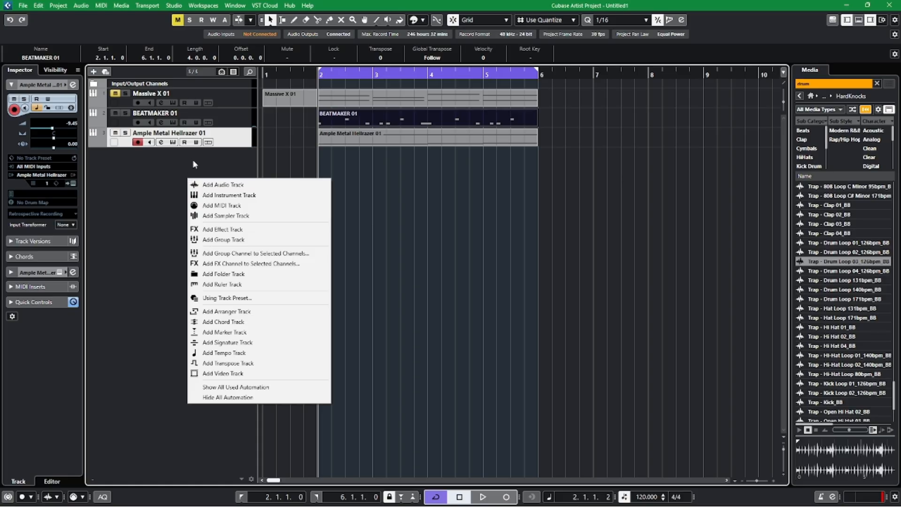
click(193, 161)
right_click(193, 160)
click(224, 179)
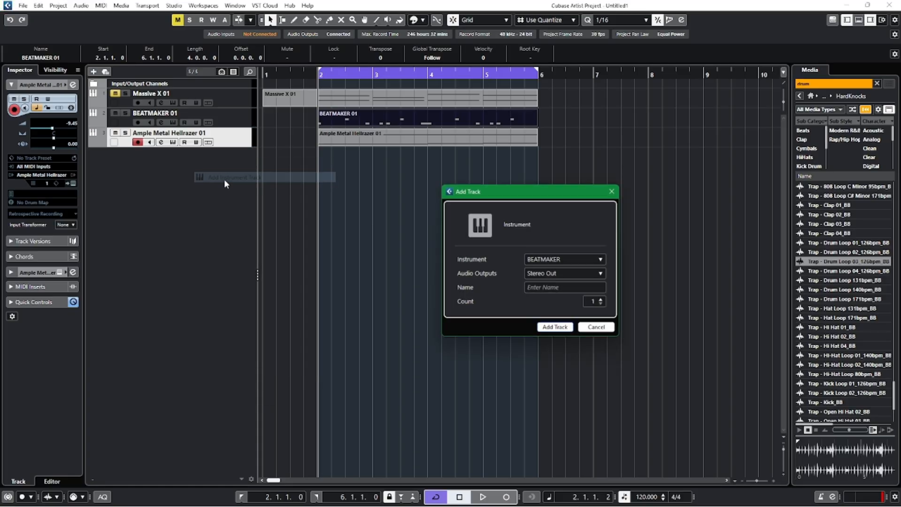
click(563, 259)
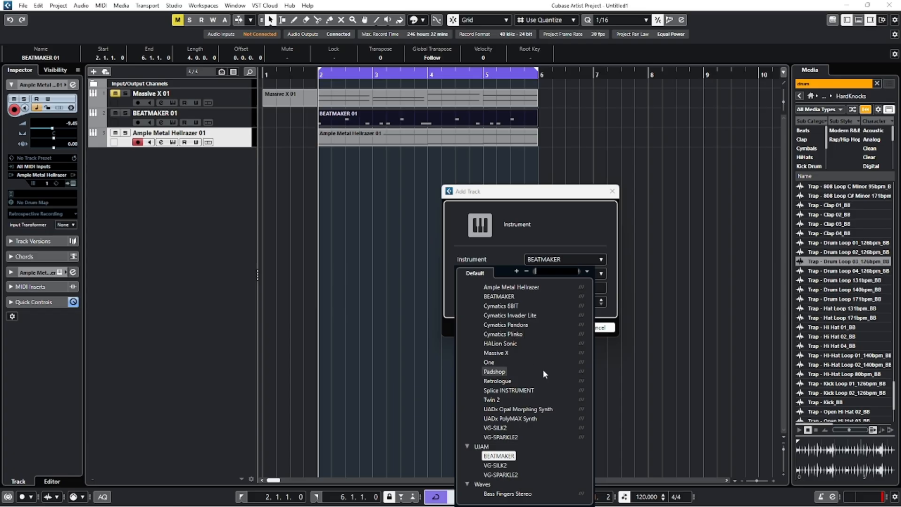
scroll(543, 371, up, 5)
scroll(511, 361, up, 2)
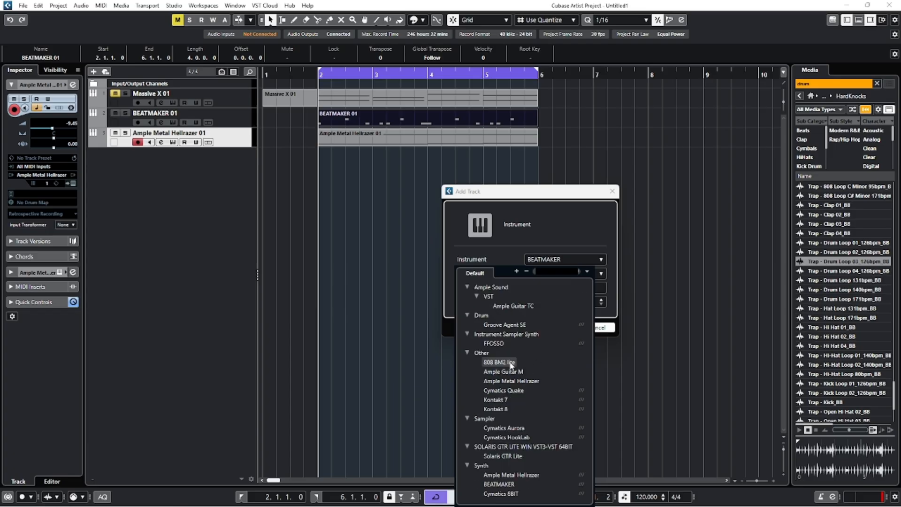
click(504, 390)
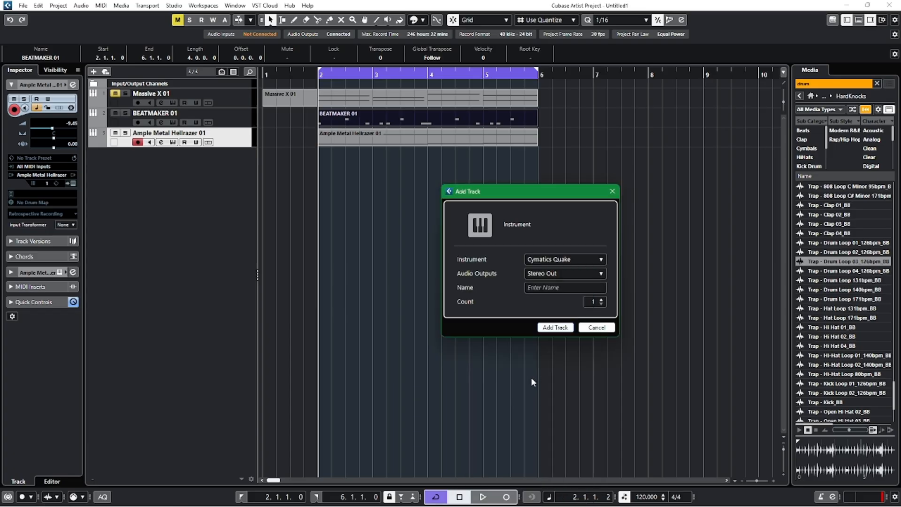
click(555, 327)
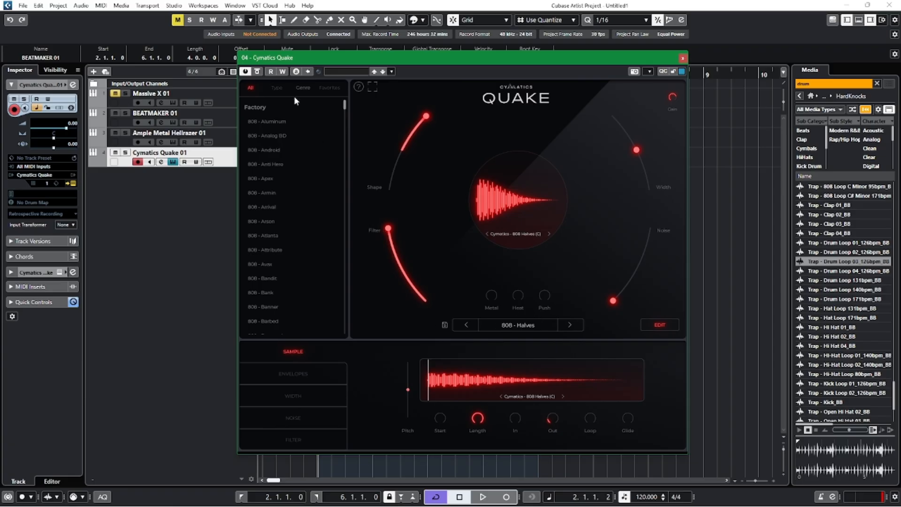
Audition the Quake presets 808 - Aluminum, Analog BD, Android, Anti Hero and Apex.
click(264, 122)
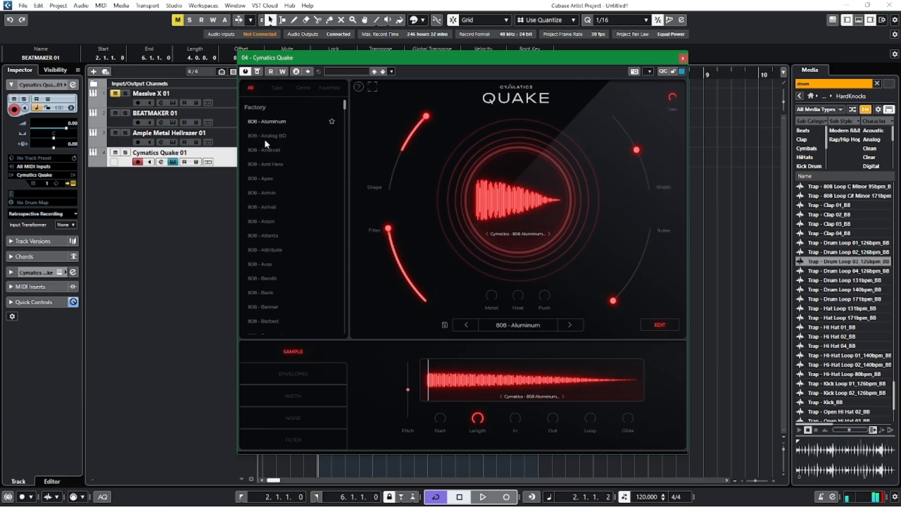
click(276, 135)
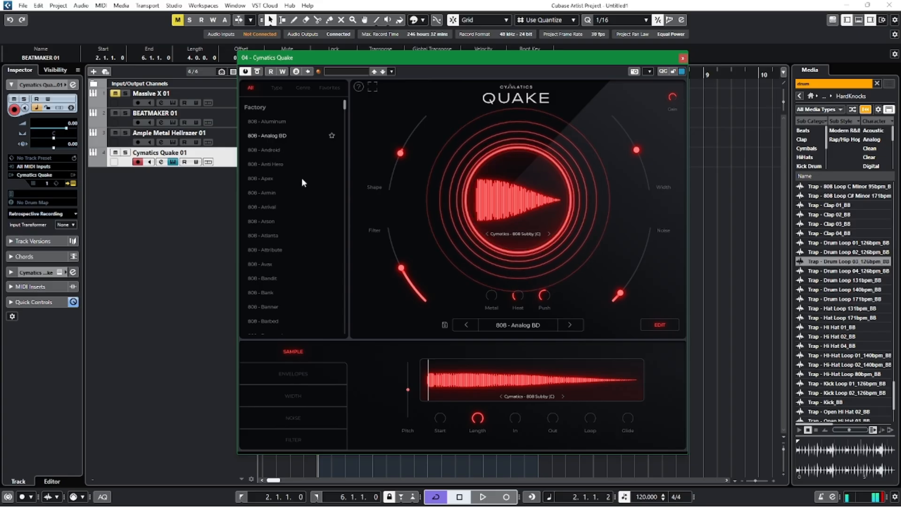
click(283, 150)
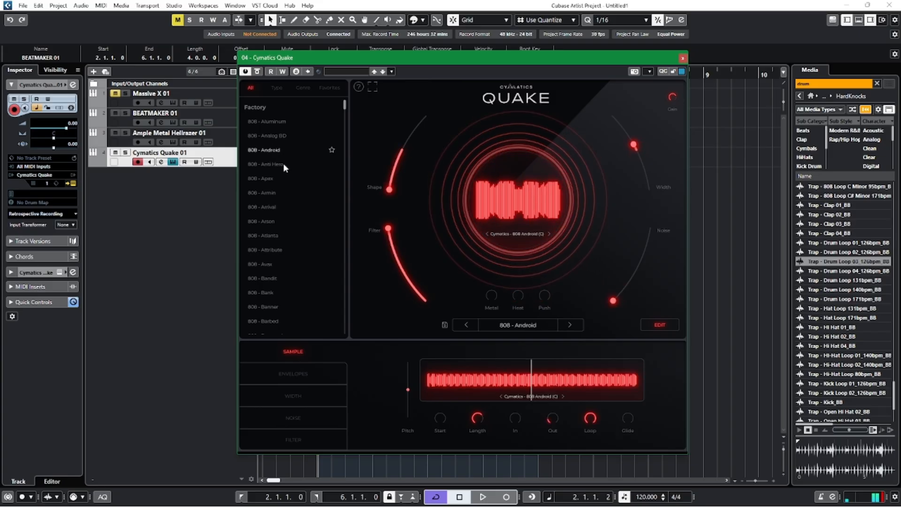
click(283, 163)
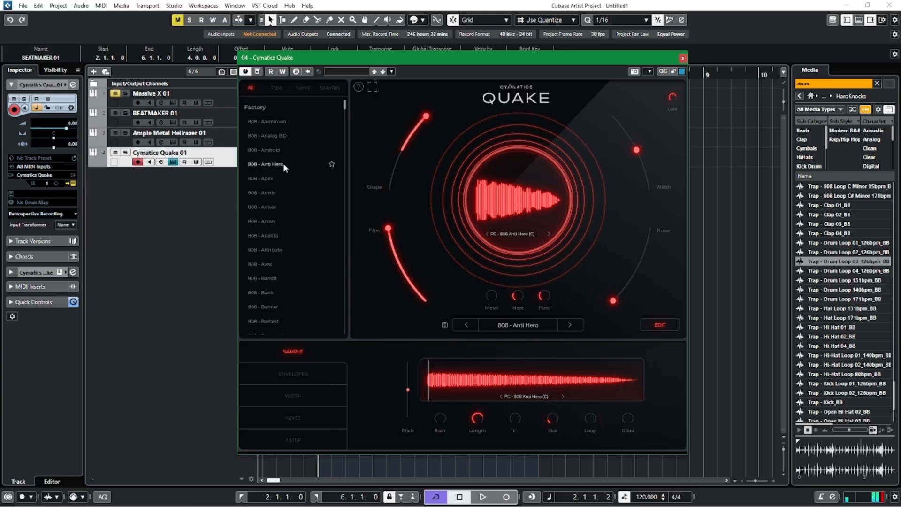
click(273, 178)
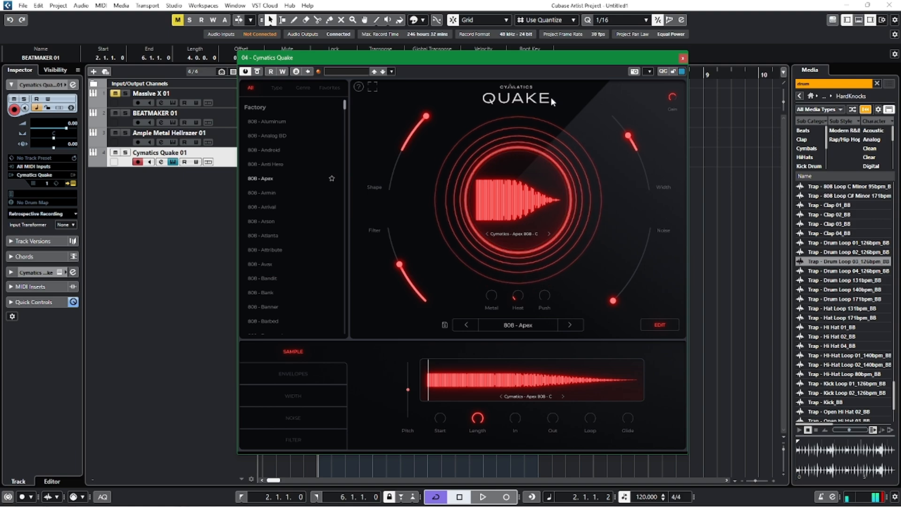
Move the Quake window clear of the track list, then unmute Massive X 01 and start playback.
drag(602, 59, 606, 148)
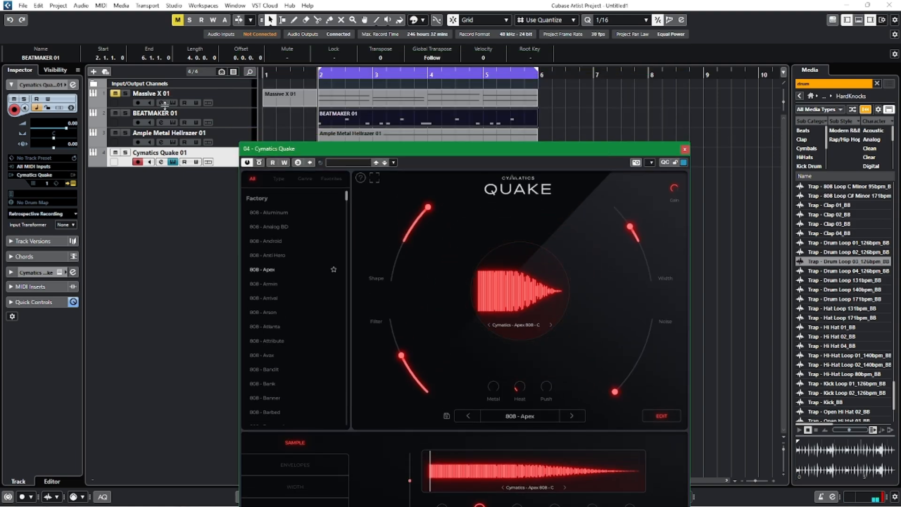
click(115, 93)
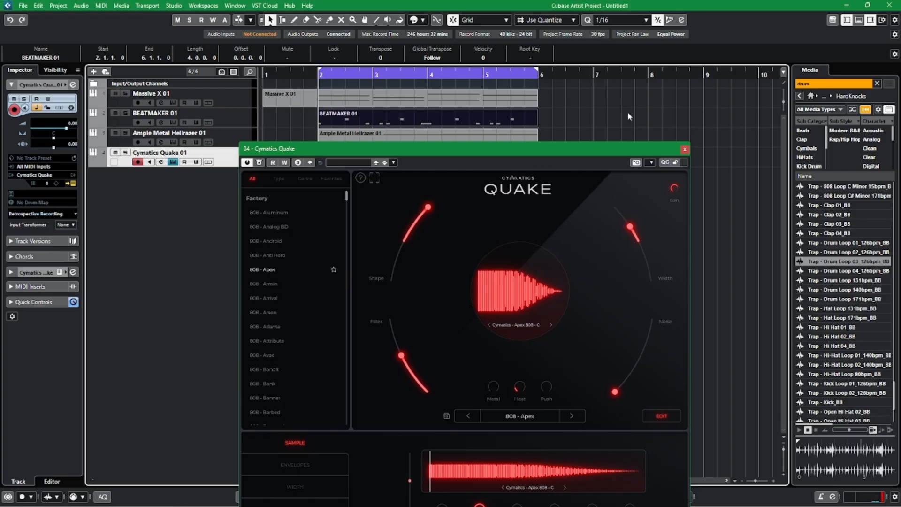
key(space)
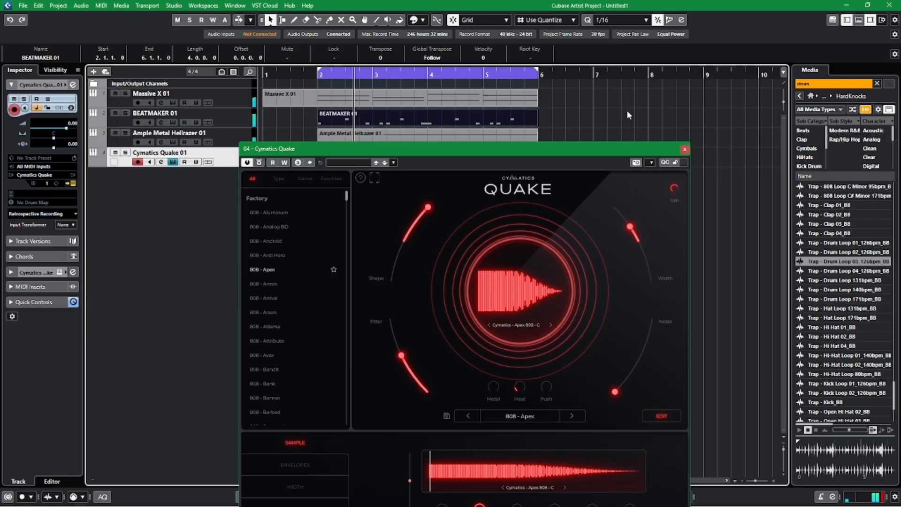
Compare the Quake presets Android, Analog BD, Apex, Armin, Arrival and Arson against the playing beat, and close the instrument window.
click(281, 240)
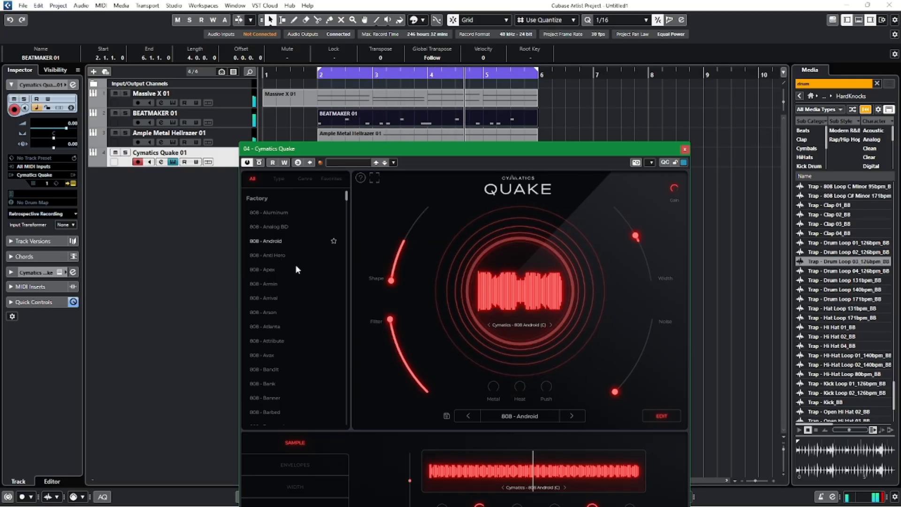
click(280, 228)
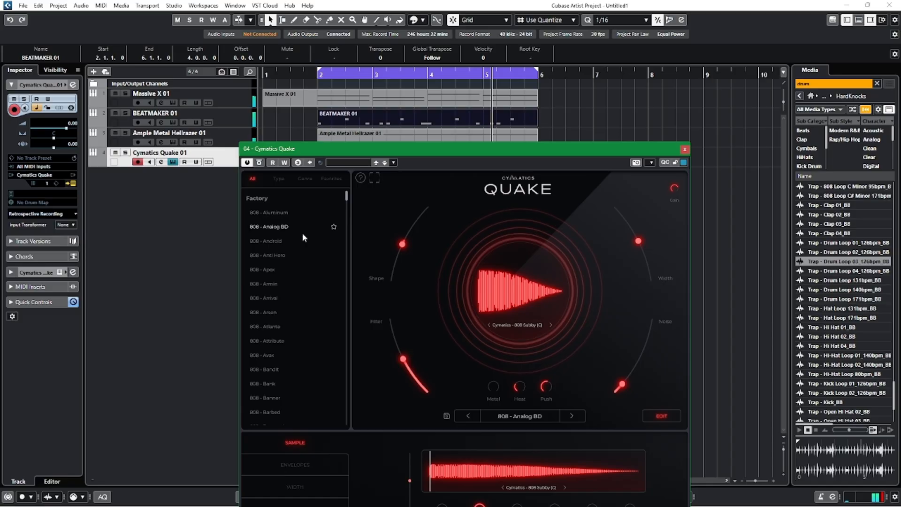
click(277, 269)
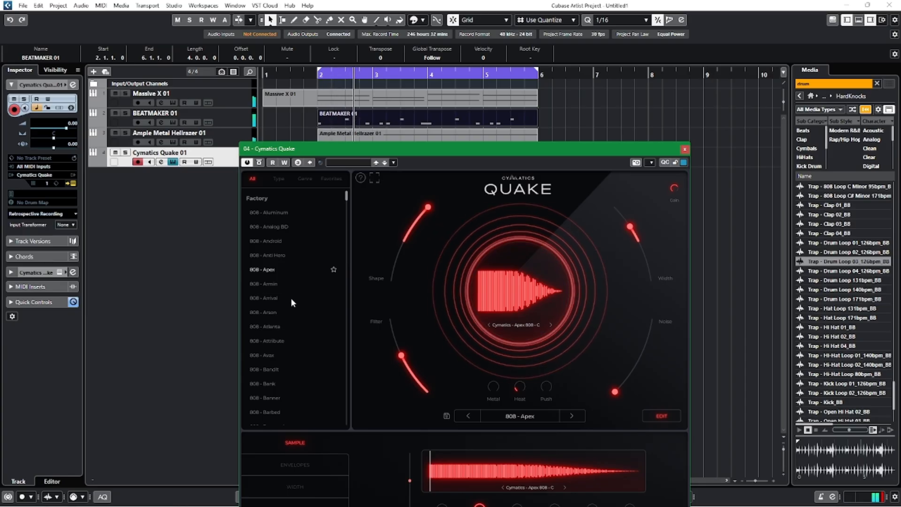
click(278, 286)
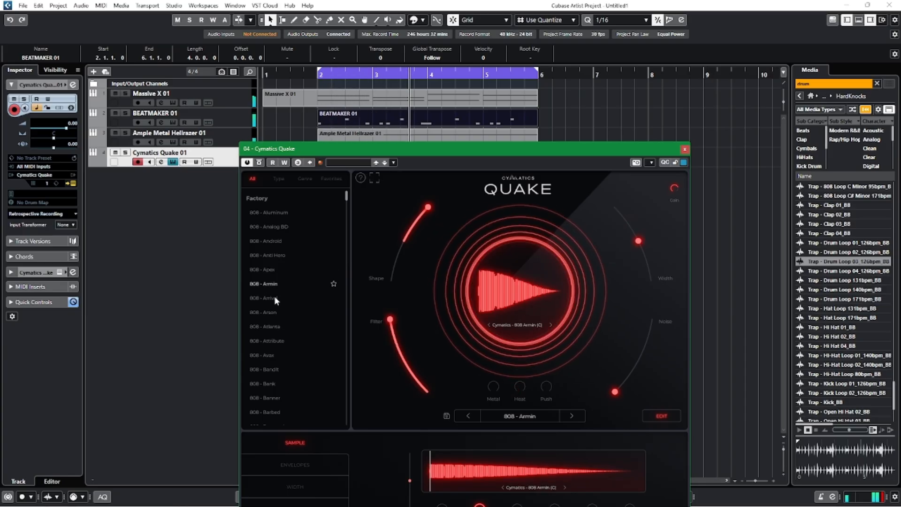
click(277, 297)
click(272, 312)
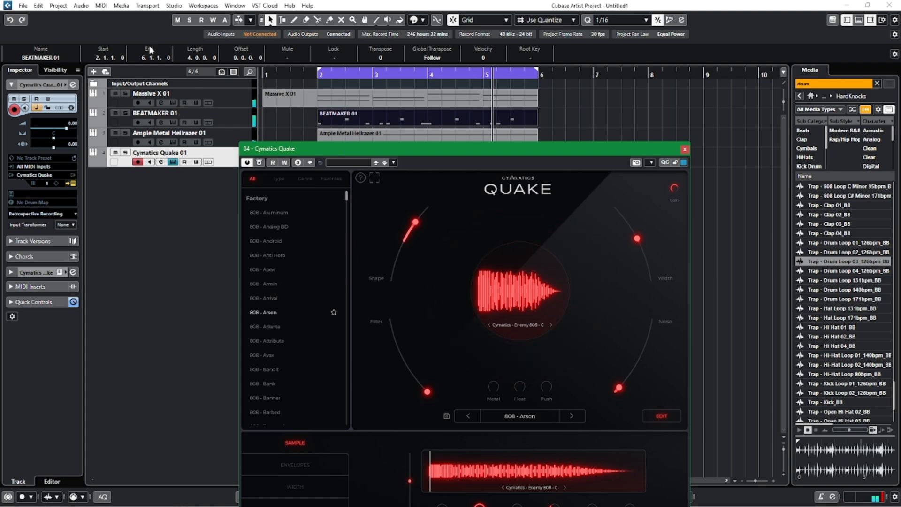
click(684, 149)
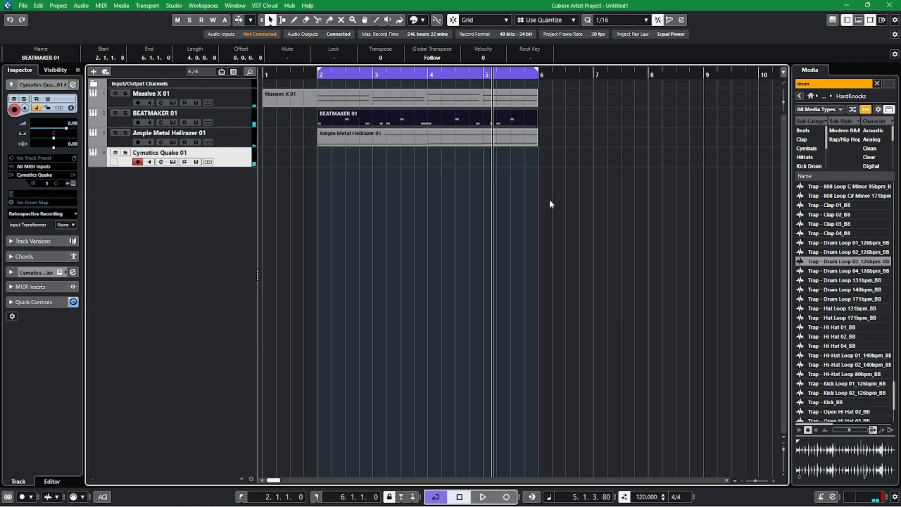
Reopen Cymatics Quake, browse further through the 808 presets, load 808 - Blink, and close the instrument window.
click(172, 161)
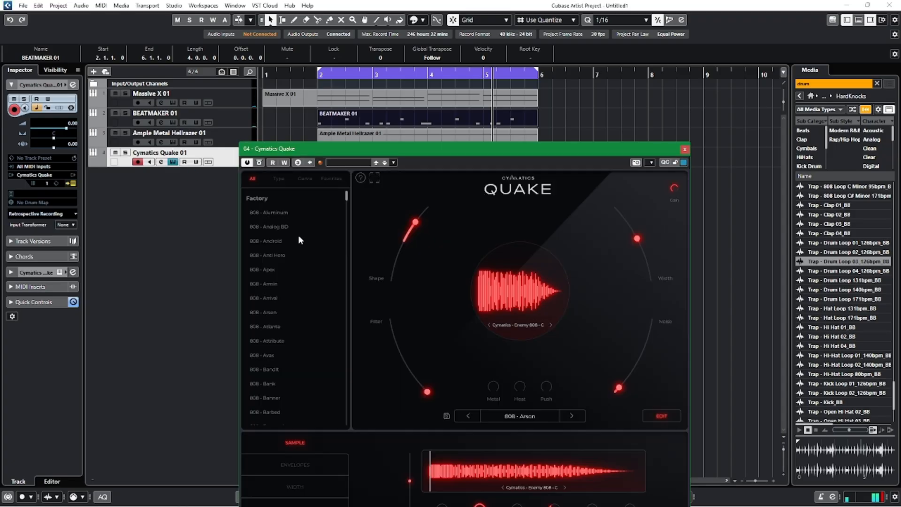
click(275, 302)
scroll(313, 360, down, 2)
click(268, 291)
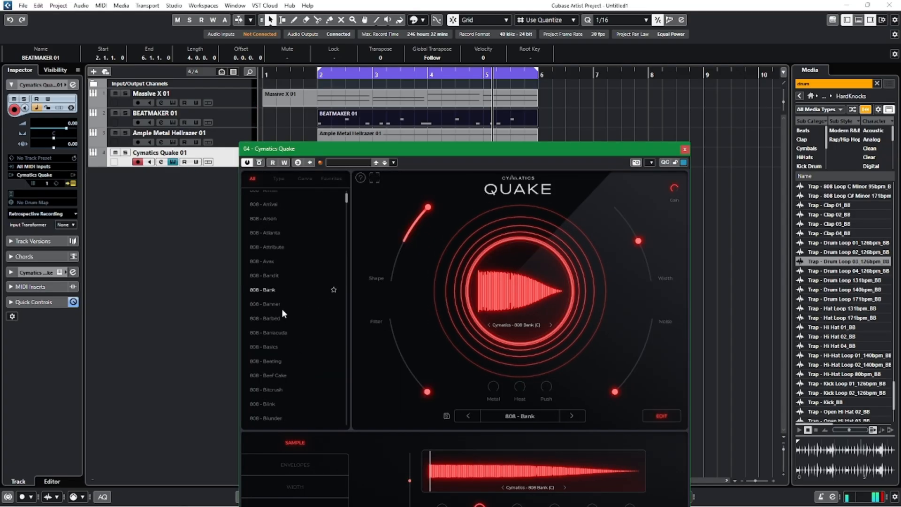
scroll(291, 328, down, 3)
click(272, 258)
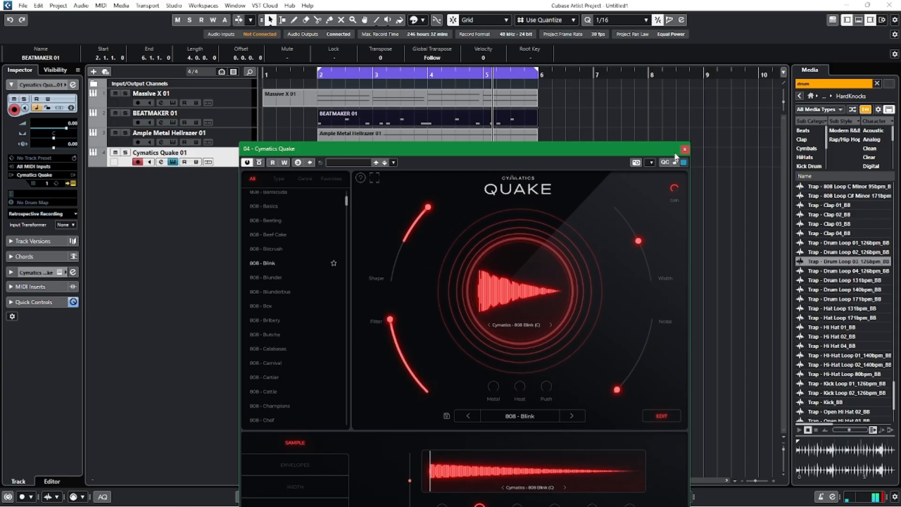
click(684, 149)
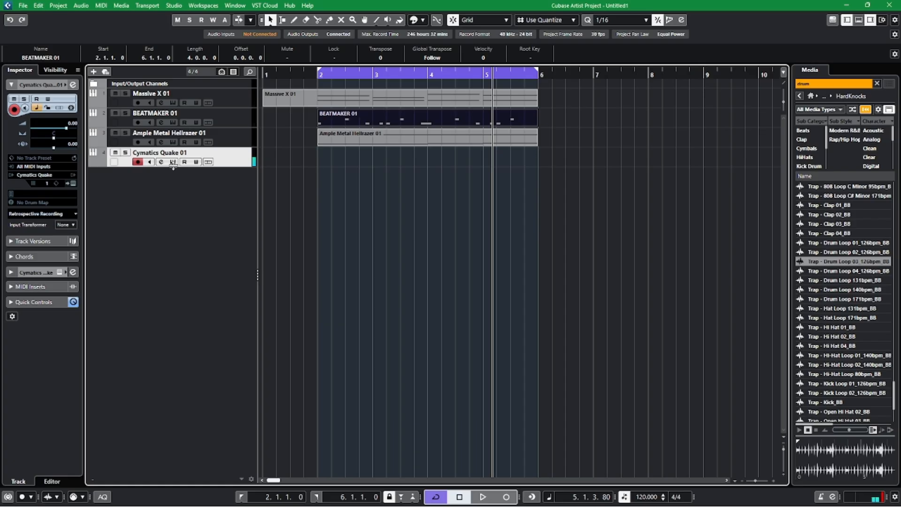
Adjust the Metal and Heat amounts of the 808 - Blink sound in Cymatics Quake and close its window.
click(174, 161)
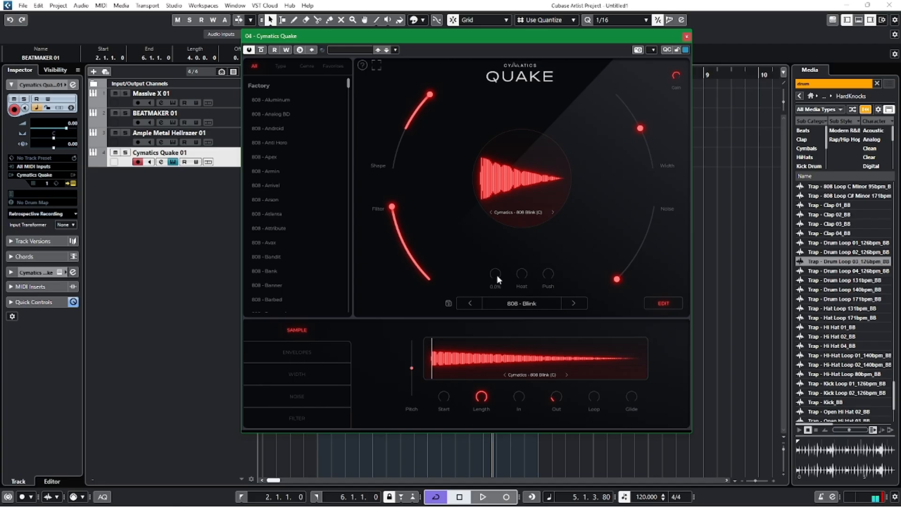
mouse_move(499, 266)
mouse_down()
mouse_move(508, 240)
mouse_move(499, 265)
mouse_up()
mouse_move(525, 261)
mouse_down()
mouse_move(540, 228)
mouse_move(577, 199)
mouse_move(541, 260)
mouse_up()
click(686, 36)
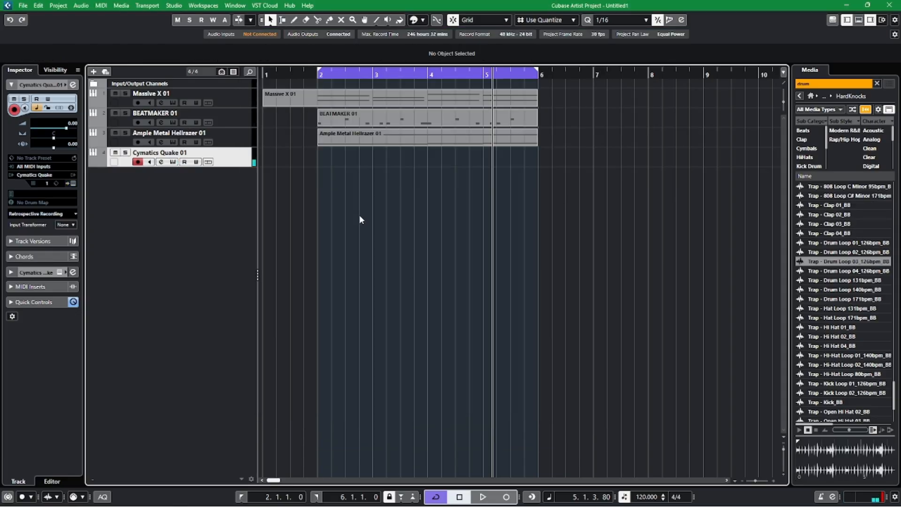
Draw a MIDI part on the Cymatics Quake 01 track from bar 2 to bar 6, and return to the selection tool.
right_click(359, 217)
click(390, 216)
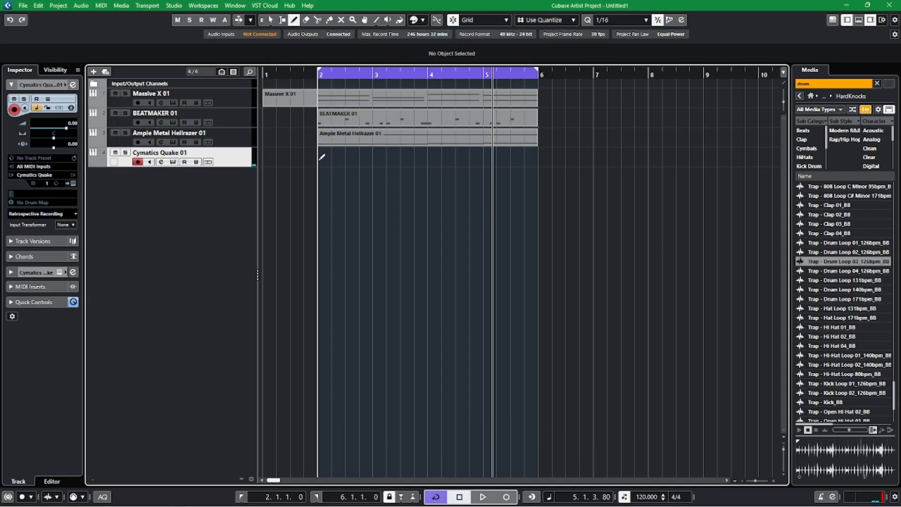
drag(322, 156, 538, 165)
key(1)
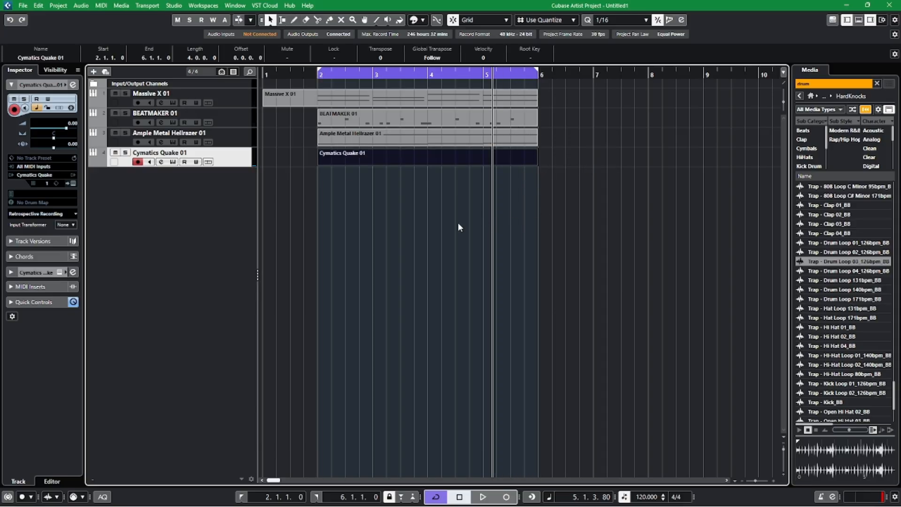
Solo the Ample Metal Hellrazer 01 track, play it from 1.4.1, and stop playback.
click(303, 84)
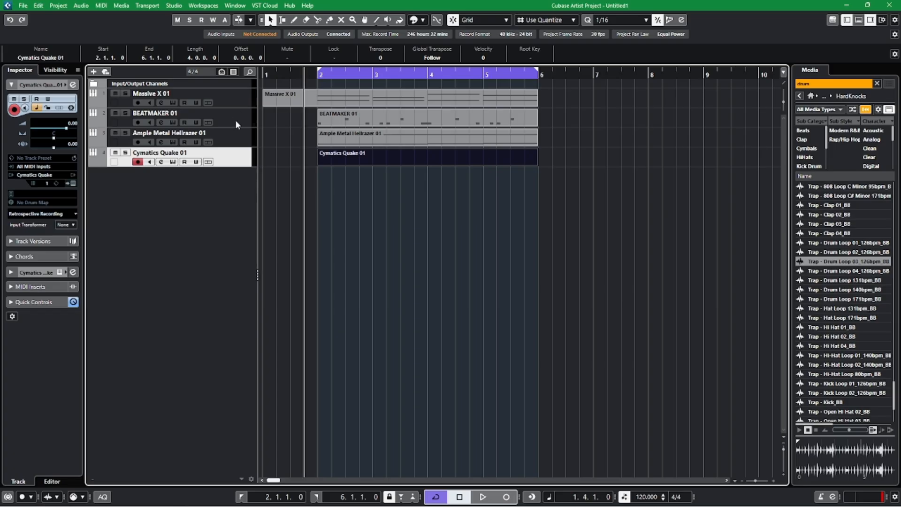
click(237, 142)
click(126, 133)
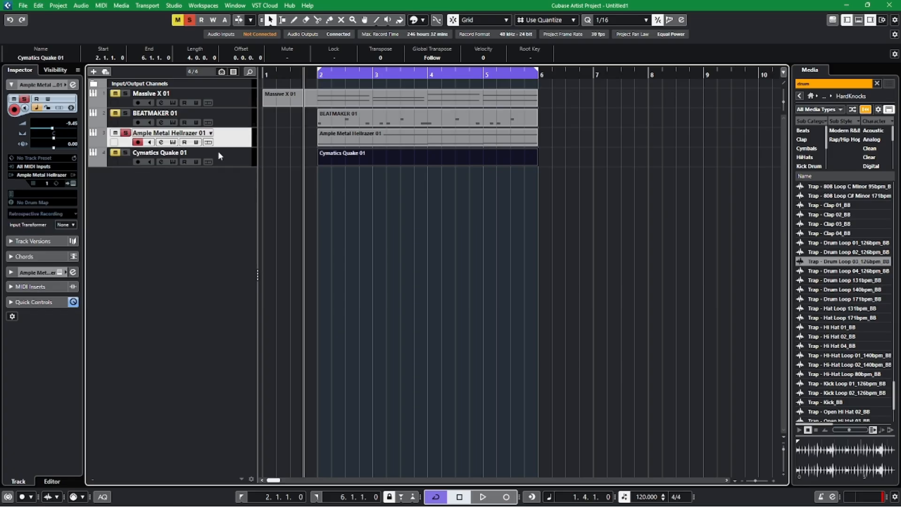
key(space)
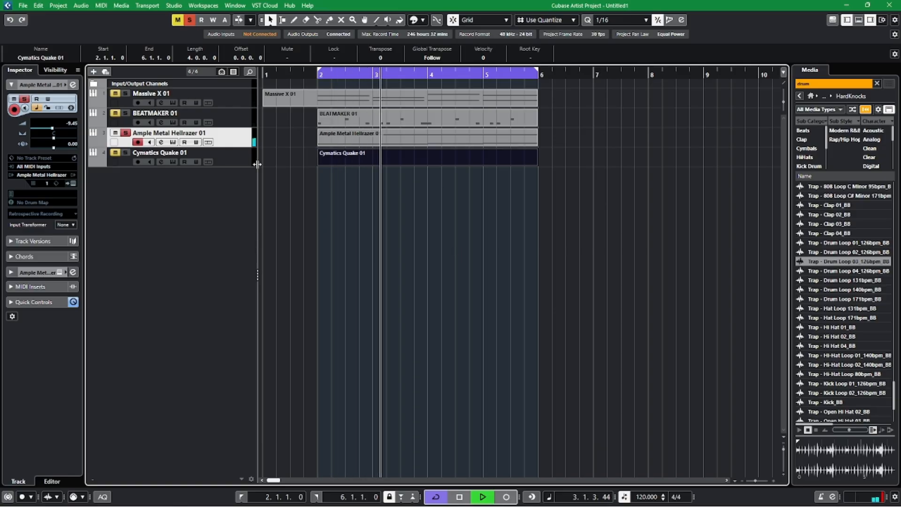
key(space)
Check the Ample Metal Hellrazer instrument, place the cursor at 1.4.4, and move the BEATMAKER 01 track below Ample Metal Hellrazer 01.
click(172, 142)
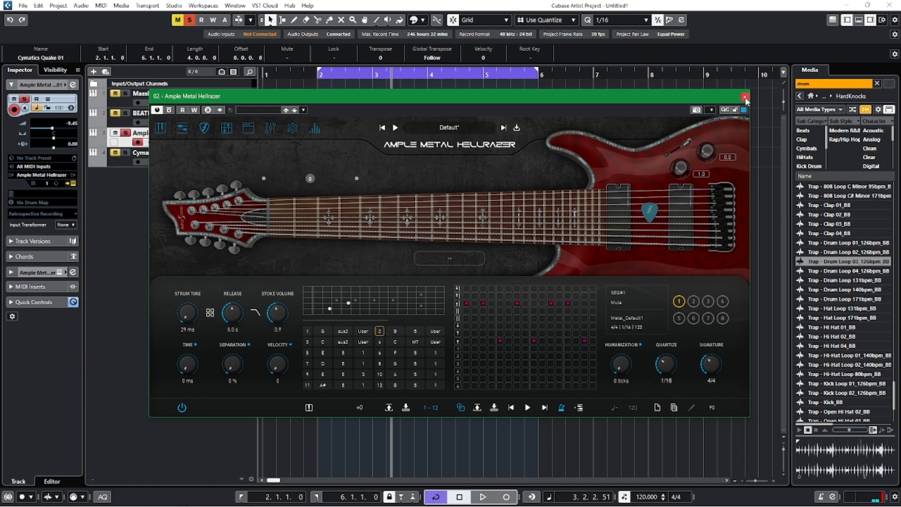
click(745, 98)
click(502, 262)
click(315, 76)
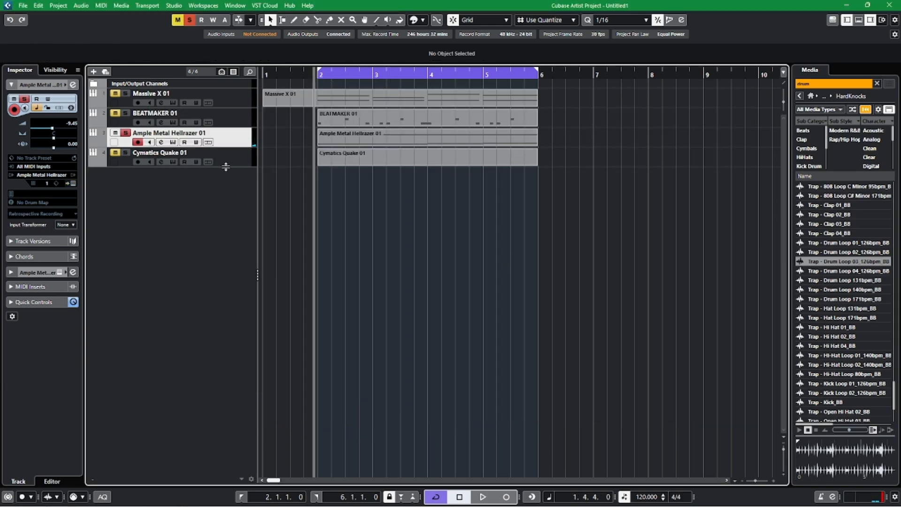
drag(244, 118, 251, 146)
Open the Cymatics Quake 01 part in a separate Key Editor window and activate the Draw tool.
double_click(355, 162)
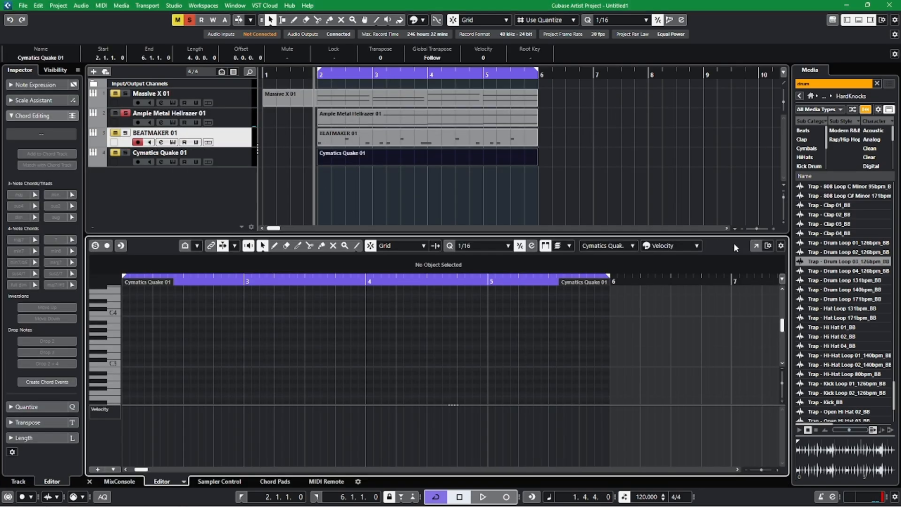
click(756, 245)
right_click(255, 322)
click(265, 322)
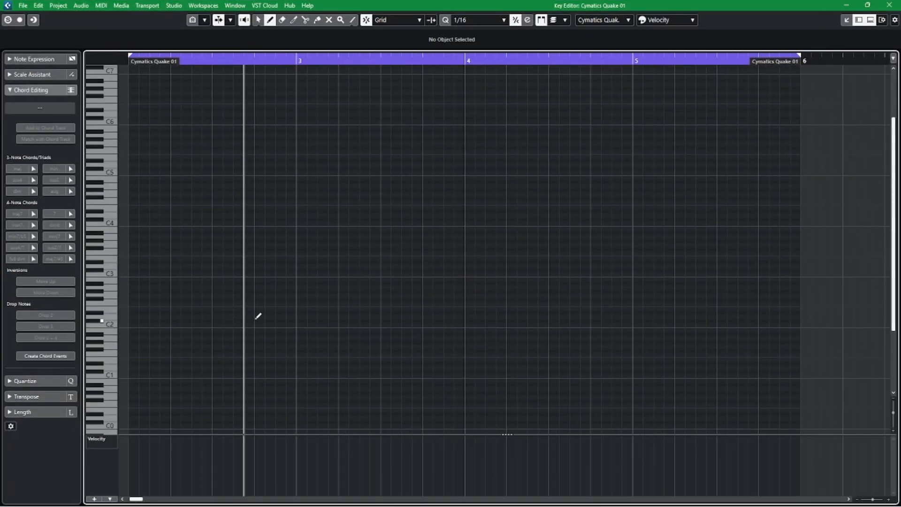
Draw a 1/16 G3 note at 2.1.1 in the Cymatics Quake 01 part and close the editors.
key(space)
key(space)
key(space)
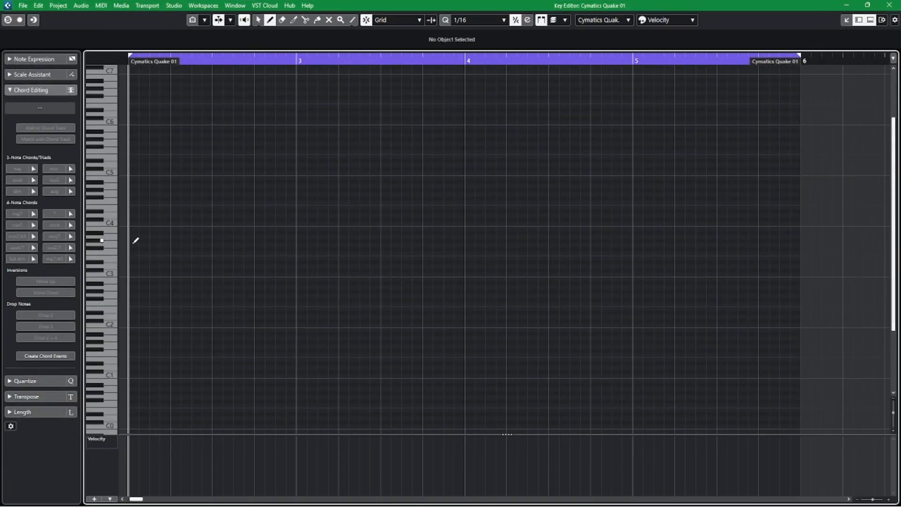
click(135, 242)
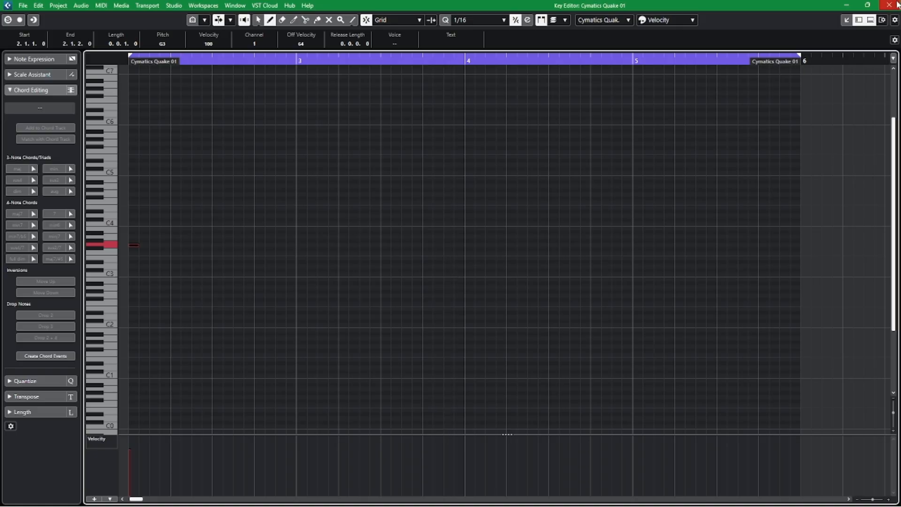
click(889, 5)
click(90, 482)
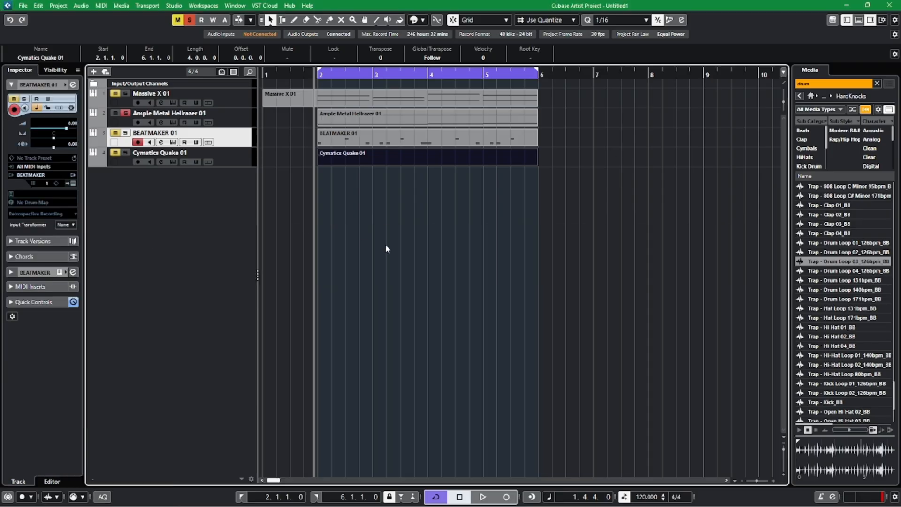
Switch the solo from Ample Metal Hellrazer 01 to the BEATMAKER 01 and Cymatics Quake 01 tracks.
click(114, 133)
click(115, 113)
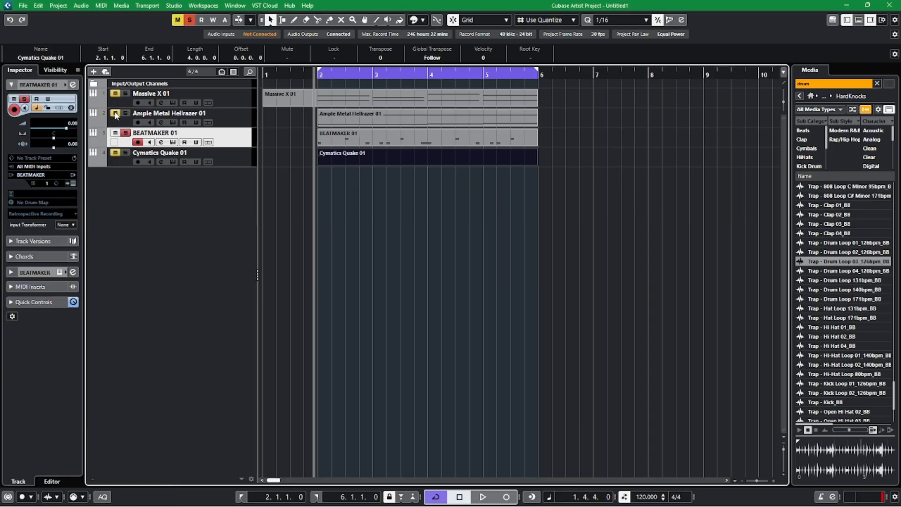
click(125, 152)
Open the BEATMAKER 01 and Cymatics Quake 01 parts together in a separate Key Editor window with all notes in view.
drag(468, 203, 412, 137)
double_click(412, 136)
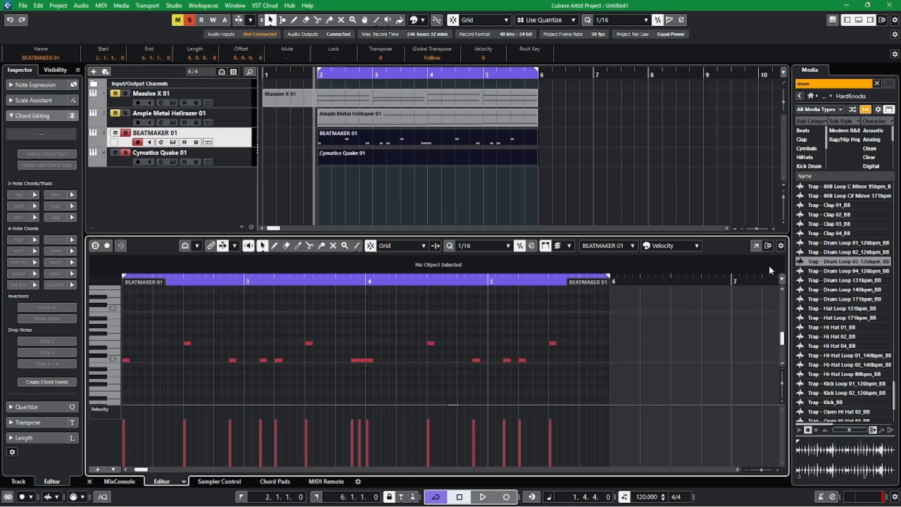
click(755, 245)
key(shift+f)
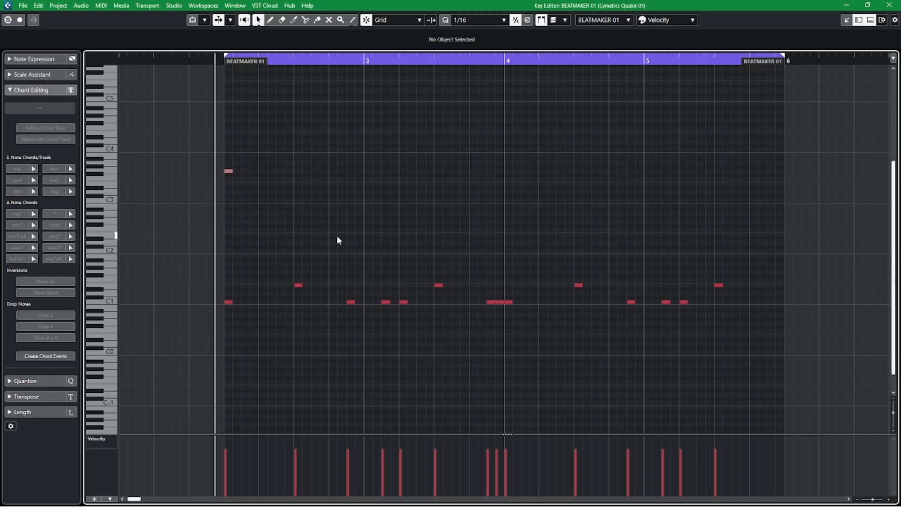
Make Cymatics Quake 01 the active part for editing and activate the Draw tool.
right_click(406, 206)
click(421, 203)
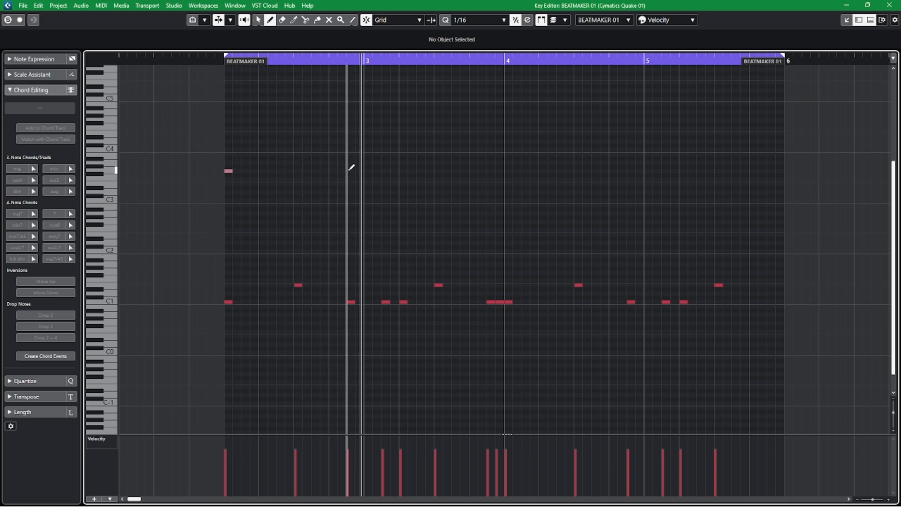
right_click(258, 165)
click(257, 163)
click(230, 170)
right_click(320, 172)
click(331, 172)
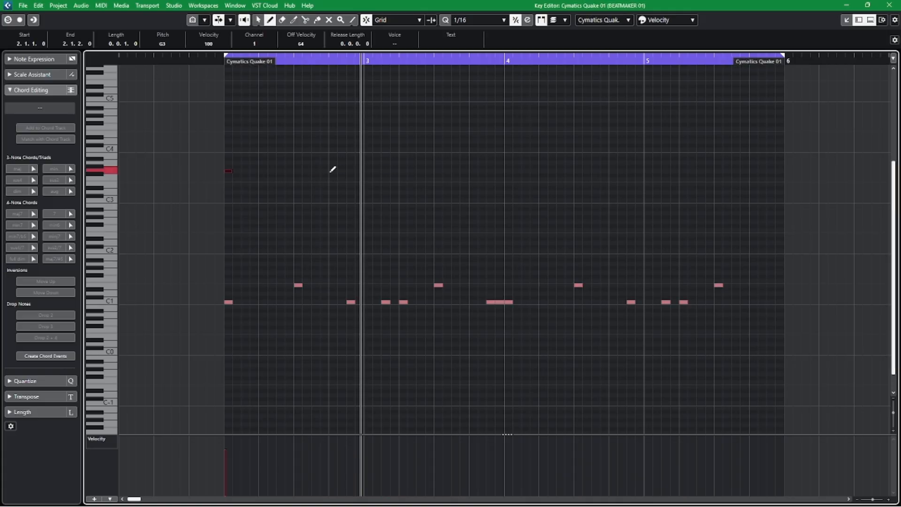
Draw 1/16 notes in Cymatics Quake 01: G3 at 2.4.3, E3 at 3.1.3, B3 at 3.2.1 and C4 at 4.1.1.
click(352, 170)
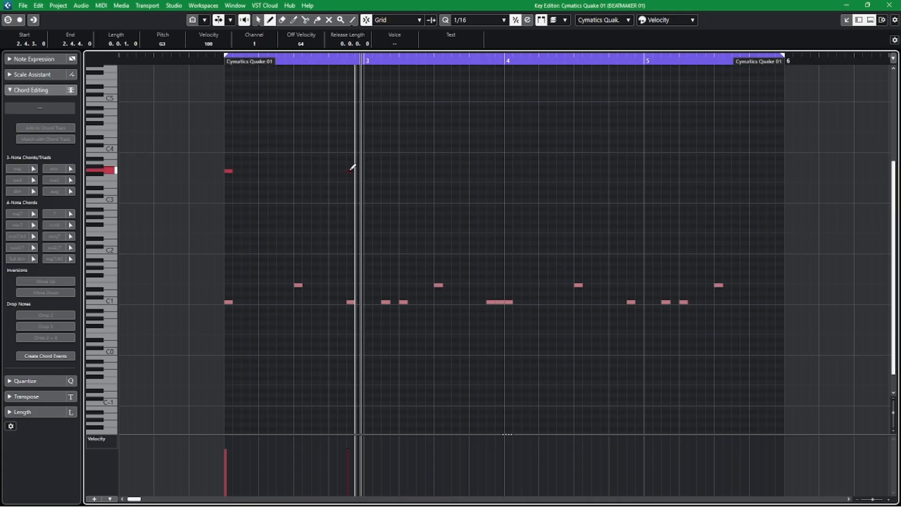
click(388, 183)
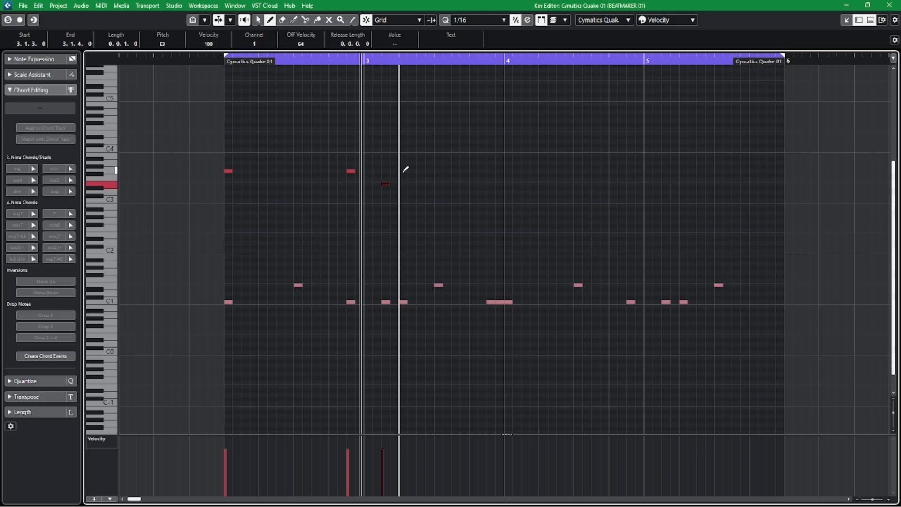
click(405, 153)
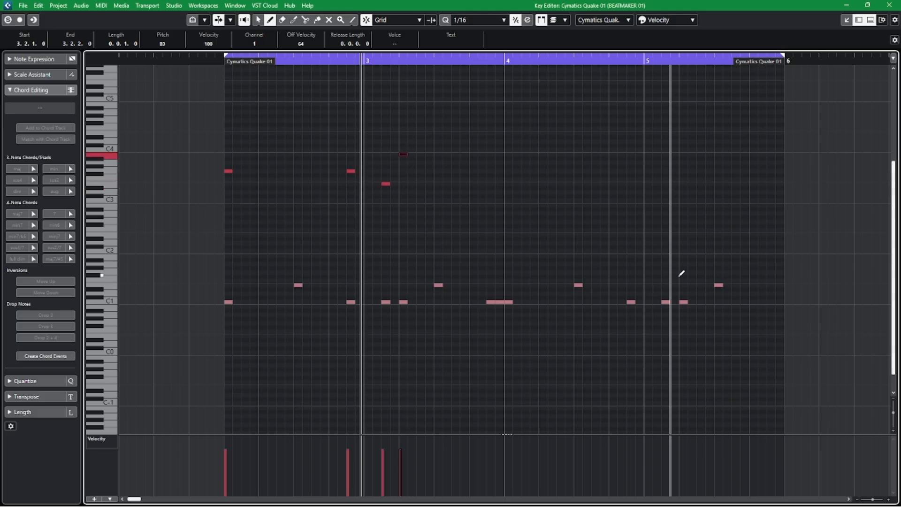
key(space)
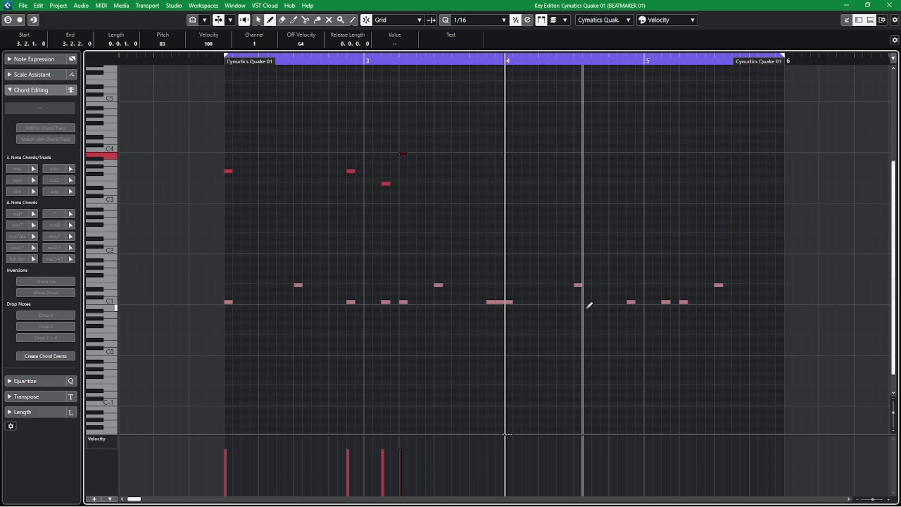
click(510, 154)
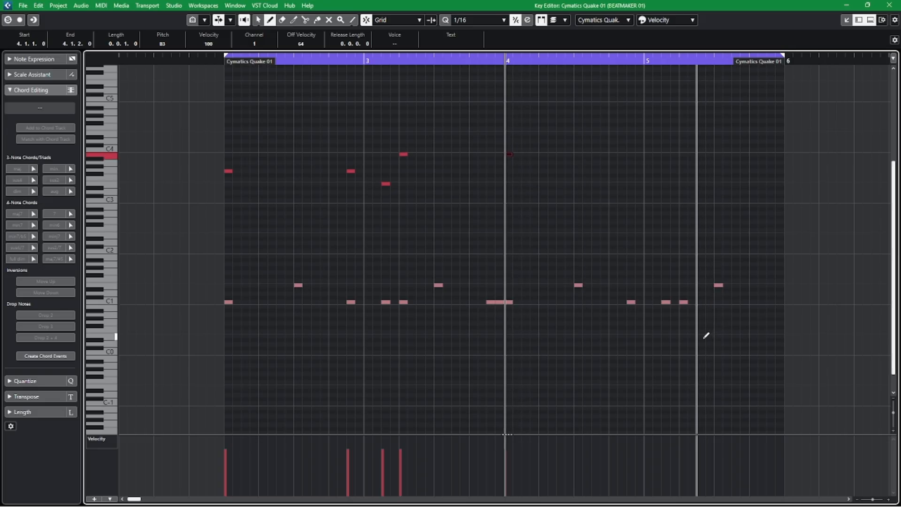
key(Up)
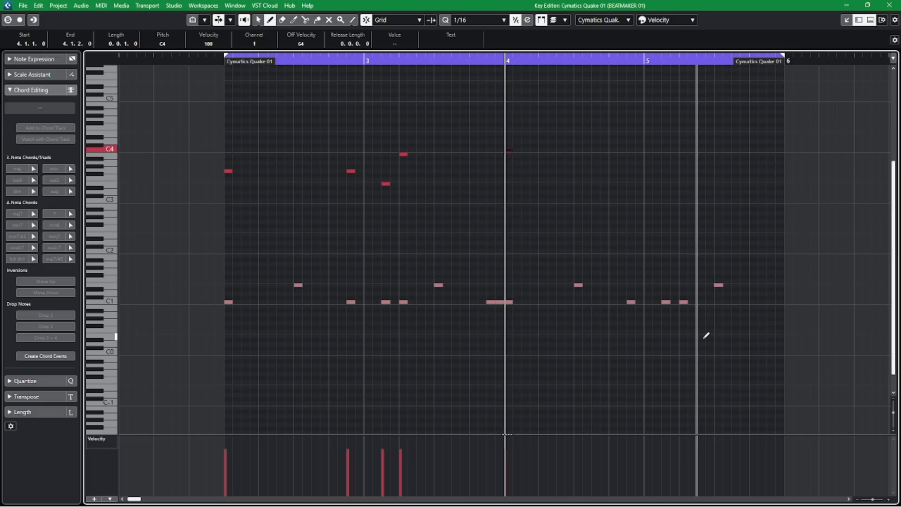
Play the bass and drum notes from just before bar 2 and return to the selection tool.
click(215, 59)
key(space)
right_click(354, 104)
click(364, 103)
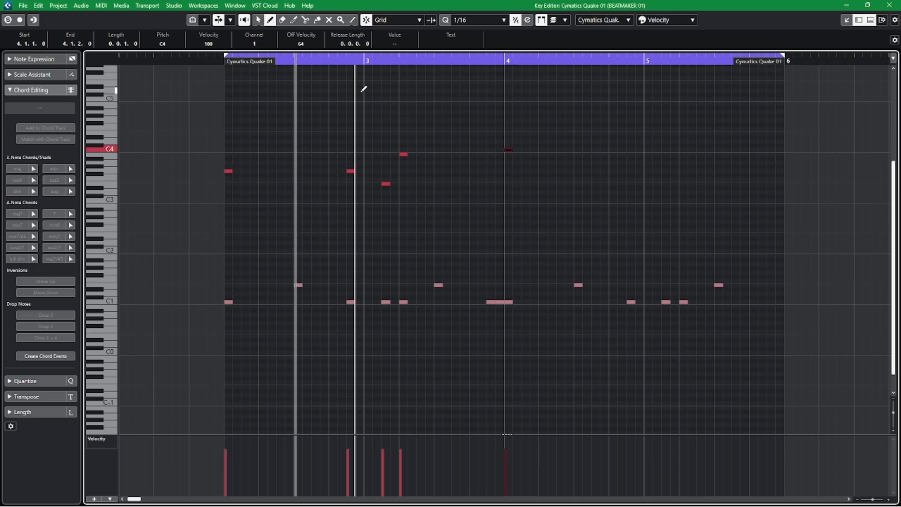
right_click(364, 89)
click(362, 91)
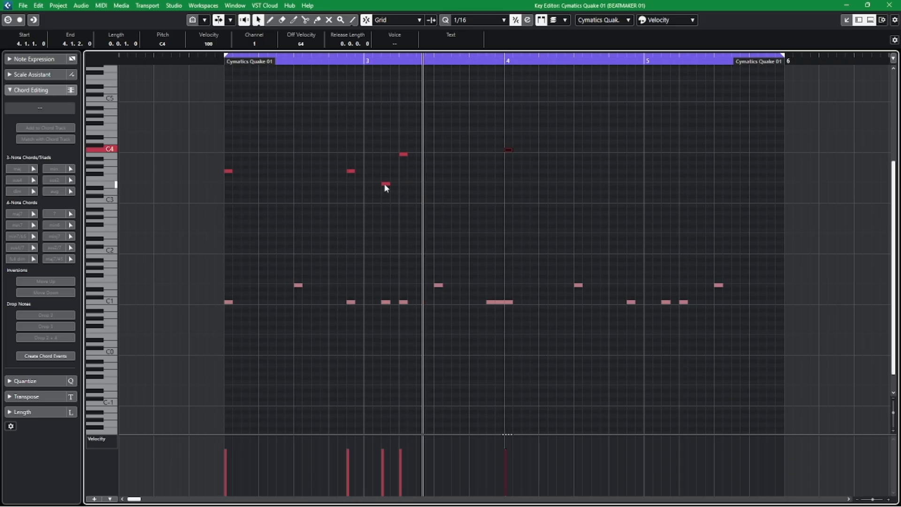
Close the Key Editor window, add Ample Metal Hellrazer 01 to the soloed tracks, and place the cursor at 1.4.1.
click(888, 5)
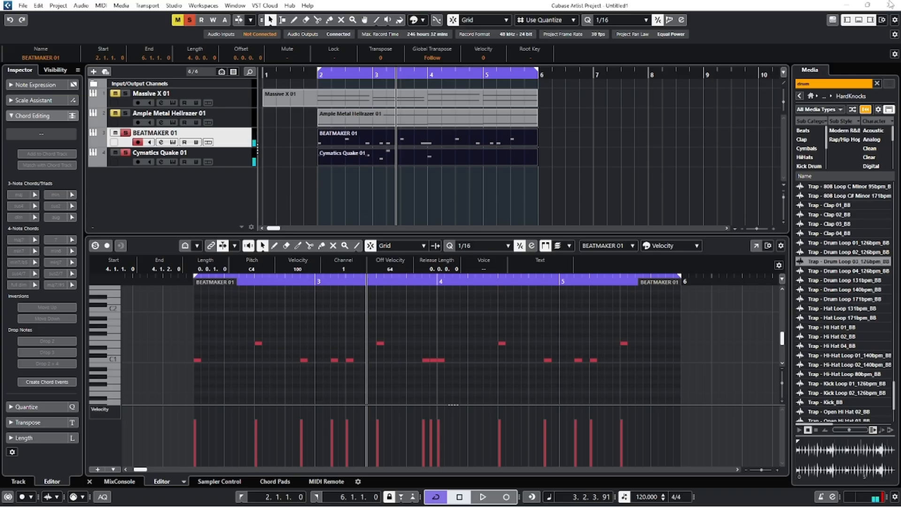
click(124, 114)
click(304, 70)
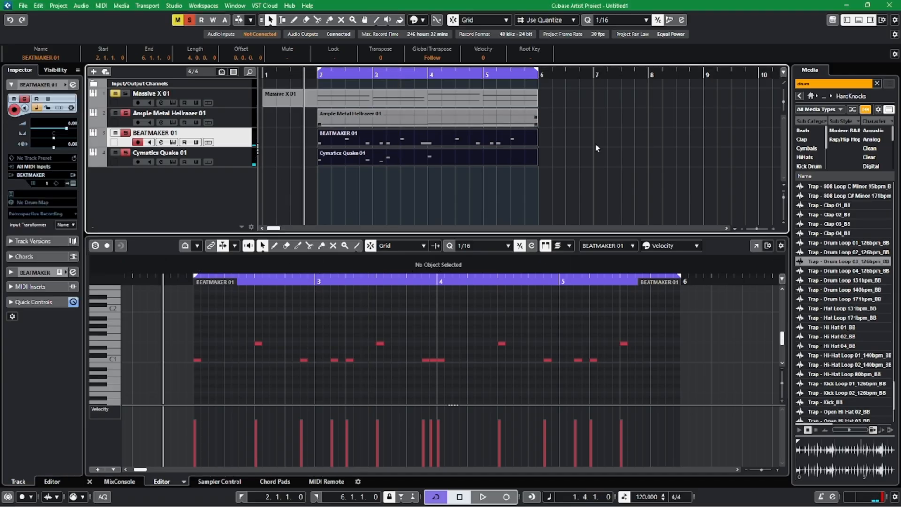
Reopen the drum and bass parts in a separate Key Editor window and control playback to check the notes.
click(755, 245)
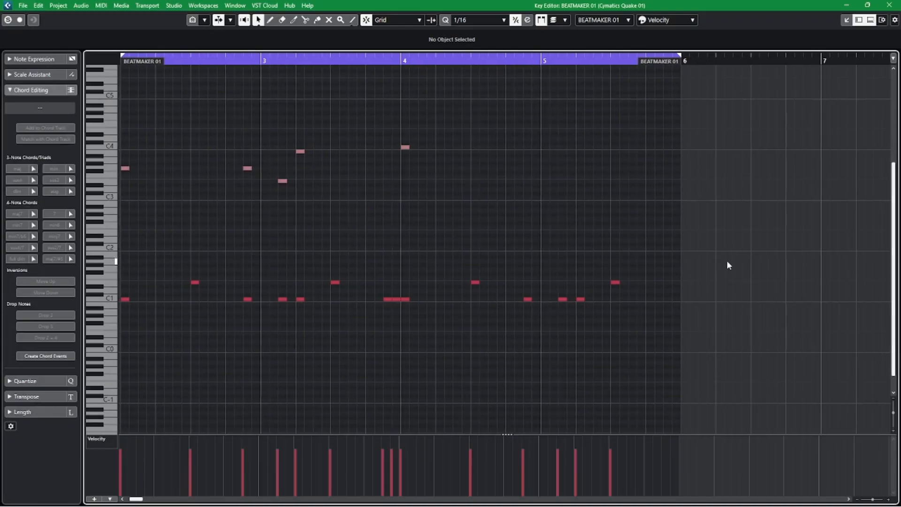
drag(540, 219, 575, 248)
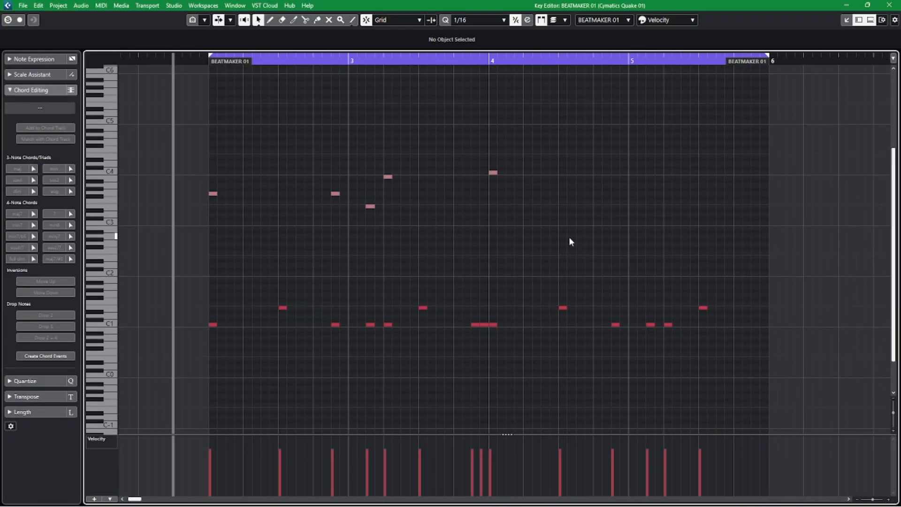
key(space)
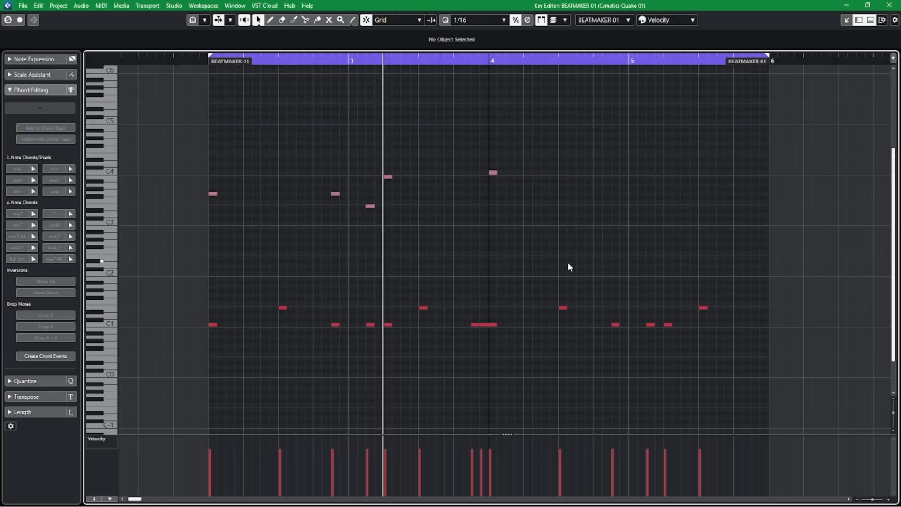
Raise the Cymatics Quake 01 note at 3.1.3 to F#3, place the cursor at 1.4.4, and close the editors.
drag(372, 207, 374, 200)
click(202, 61)
click(479, 155)
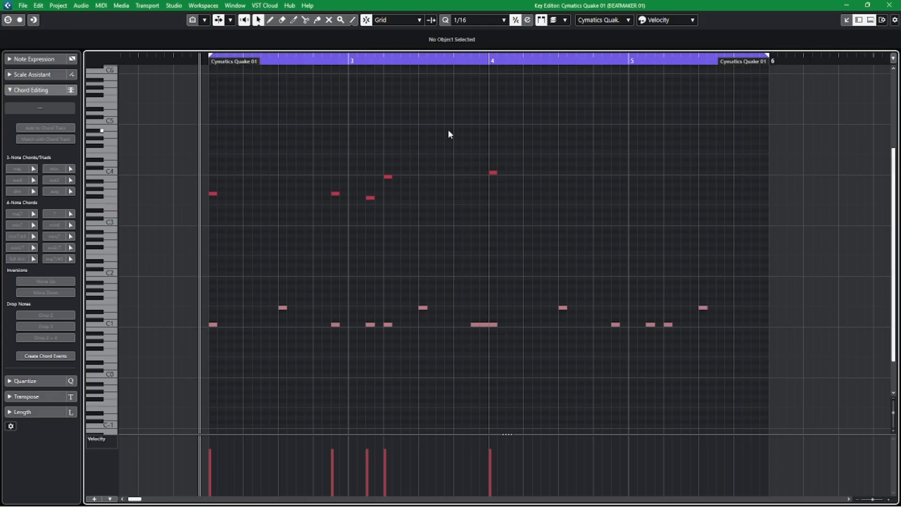
click(889, 6)
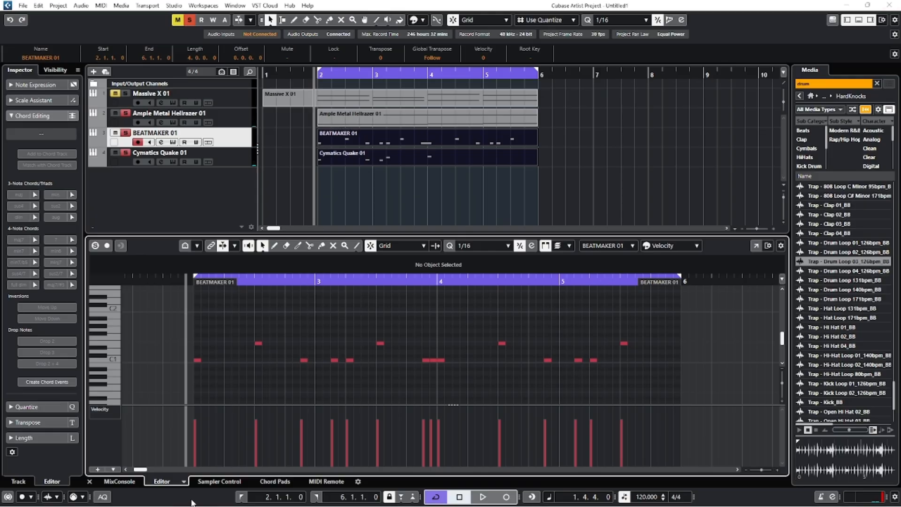
click(89, 482)
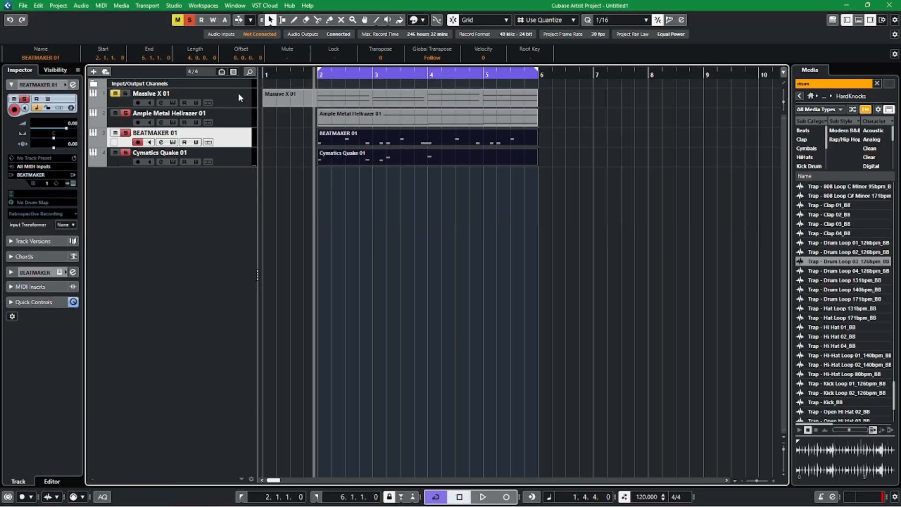
Open the Massive X 01 part in a separate Key Editor window and select all its notes.
double_click(394, 107)
click(754, 245)
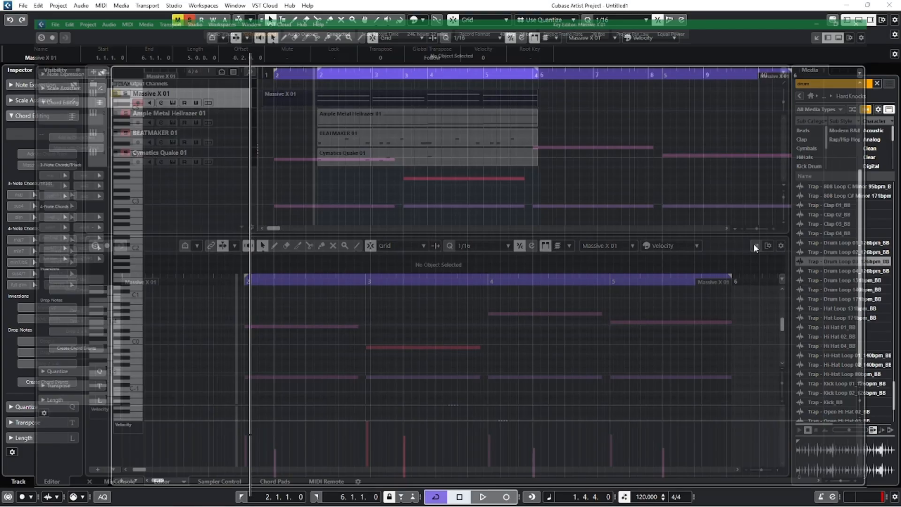
drag(186, 156, 770, 357)
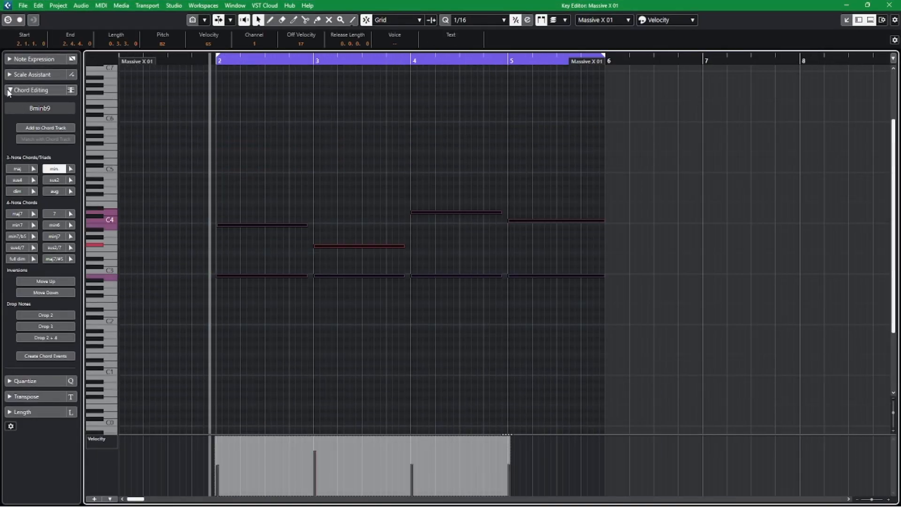
Set the editor scale to the suggested G Major, enable Show Scale Note Guides, and close the editors.
click(33, 75)
click(50, 153)
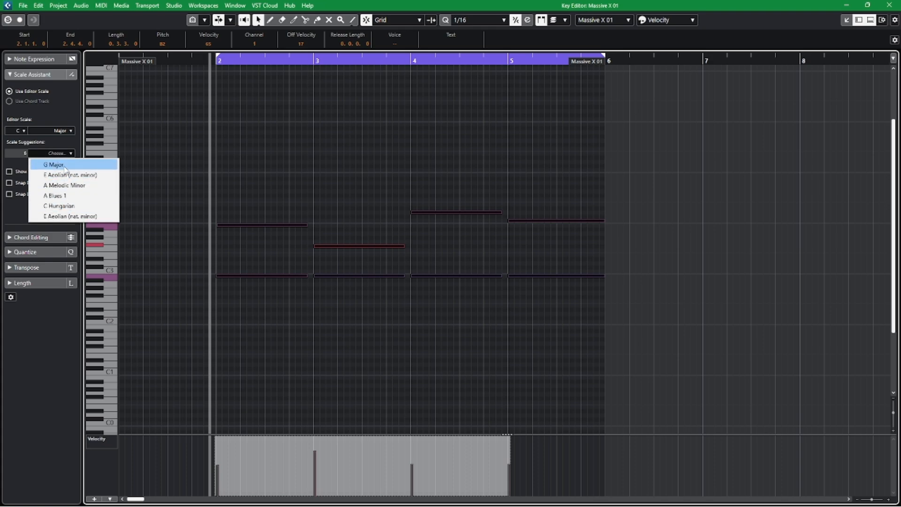
click(57, 165)
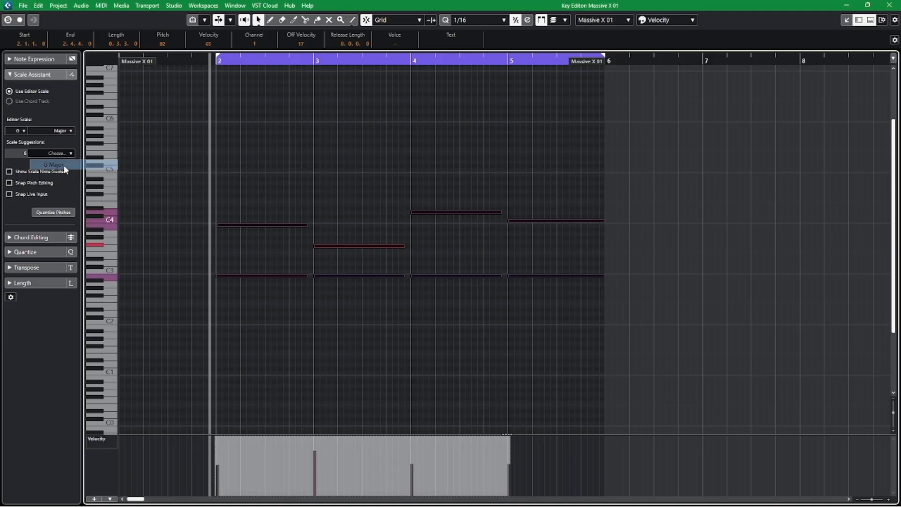
click(9, 171)
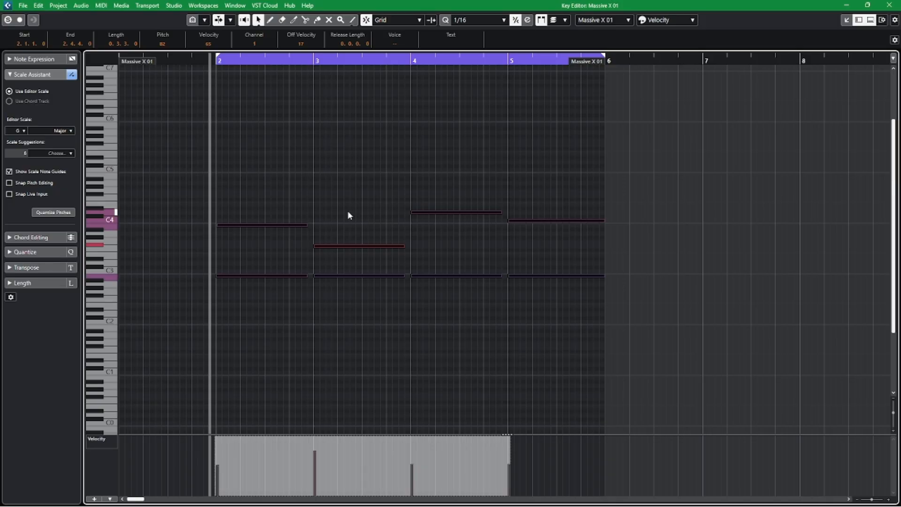
click(889, 6)
click(90, 482)
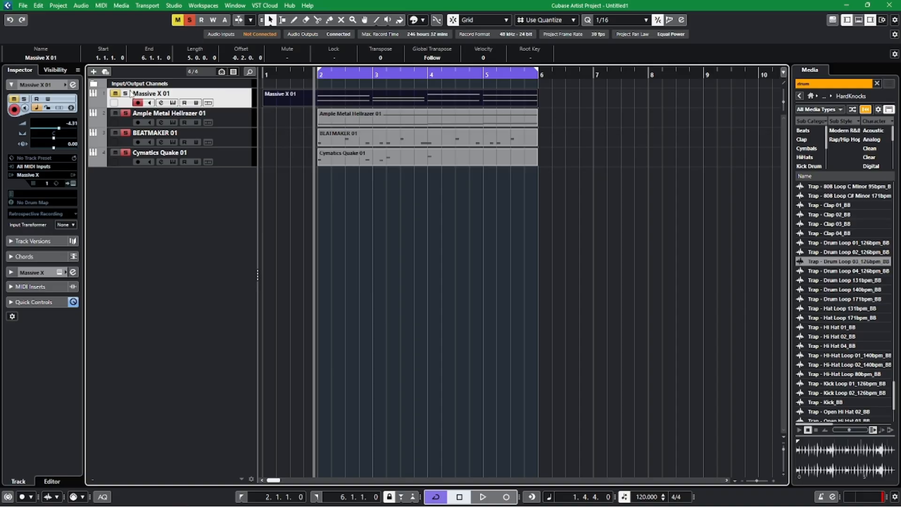
Clear all mutes and solos, solo Cymatics Quake 01 and BEATMAKER 01, and start playback.
click(188, 22)
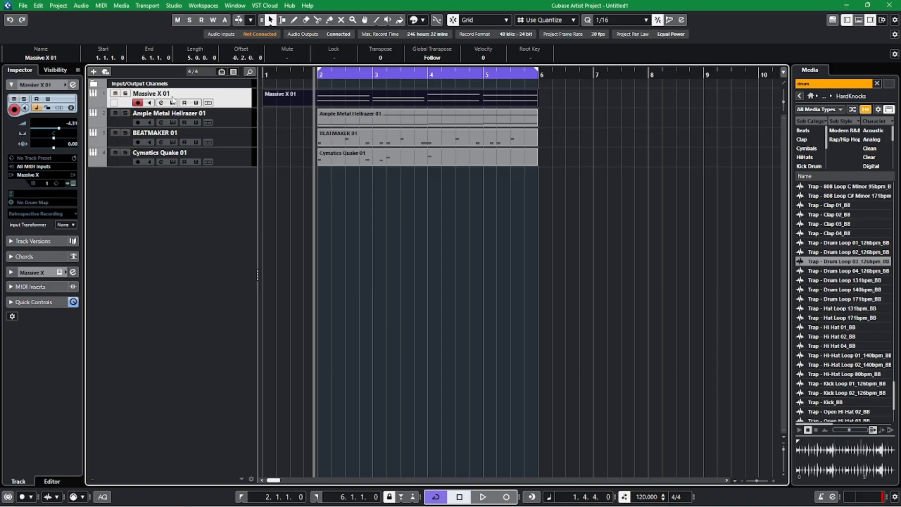
click(126, 153)
click(126, 133)
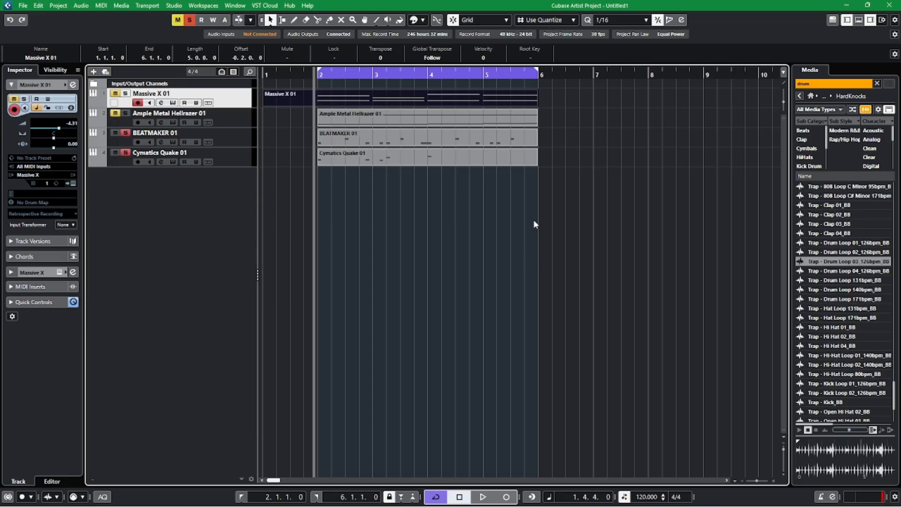
key(space)
Select the BEATMAKER 01 and Cymatics Quake 01 parts and open them together in a separate Key Editor window.
drag(474, 194, 399, 137)
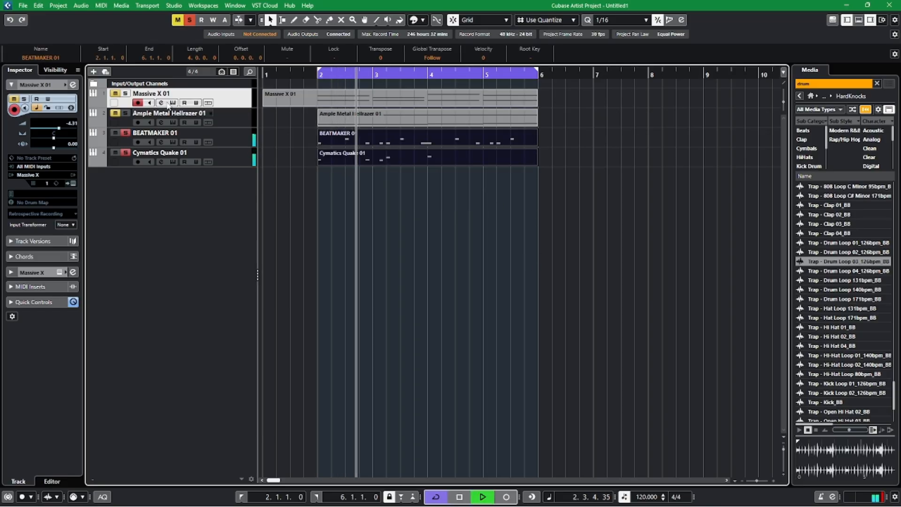
drag(590, 214, 466, 140)
double_click(467, 140)
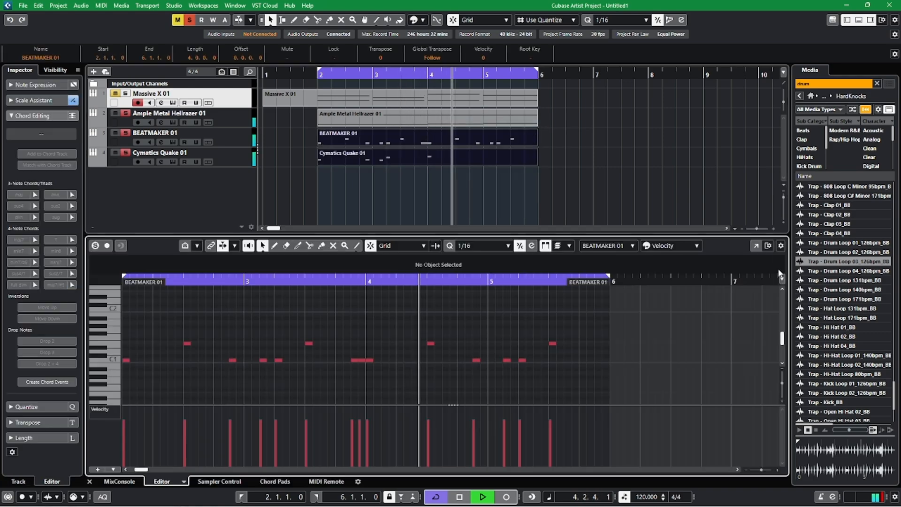
click(755, 246)
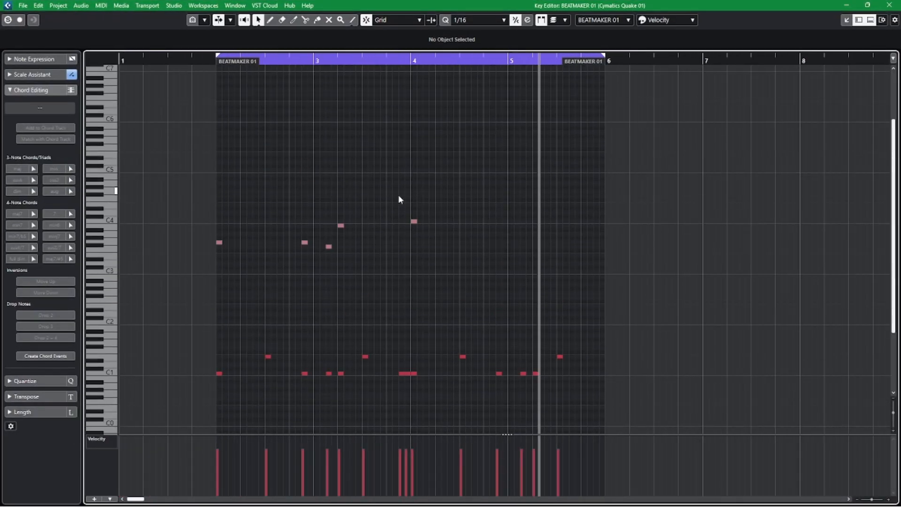
Move the Cymatics Quake 01 note at bar 4 down from C4 to B2 and play the pattern from bar 2.
click(411, 221)
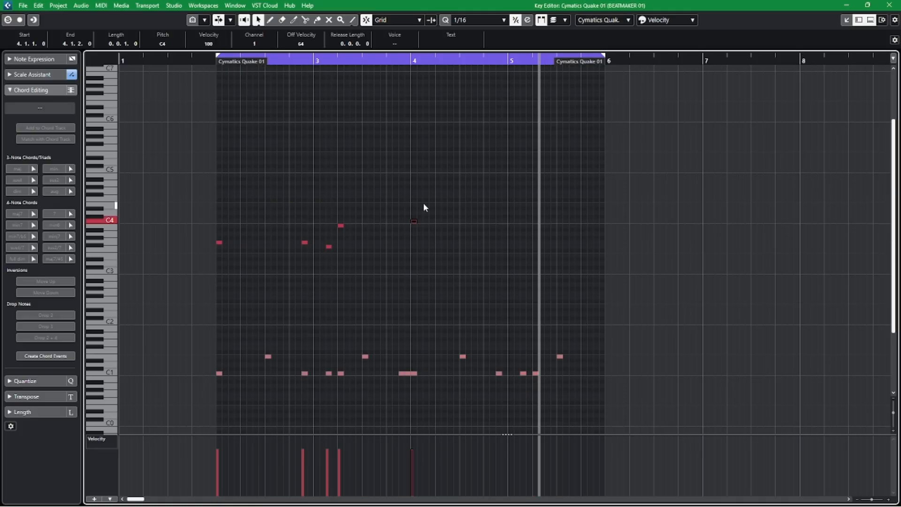
drag(415, 221, 414, 278)
click(216, 63)
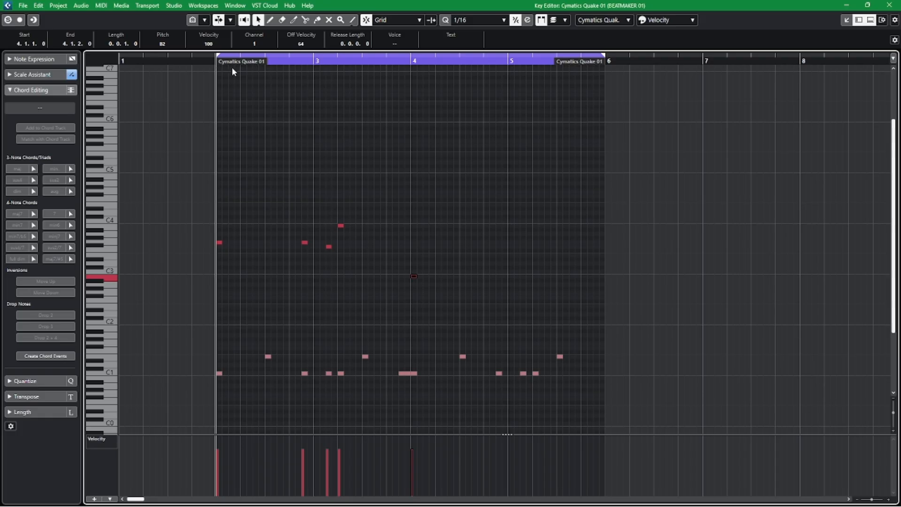
key(space)
click(414, 161)
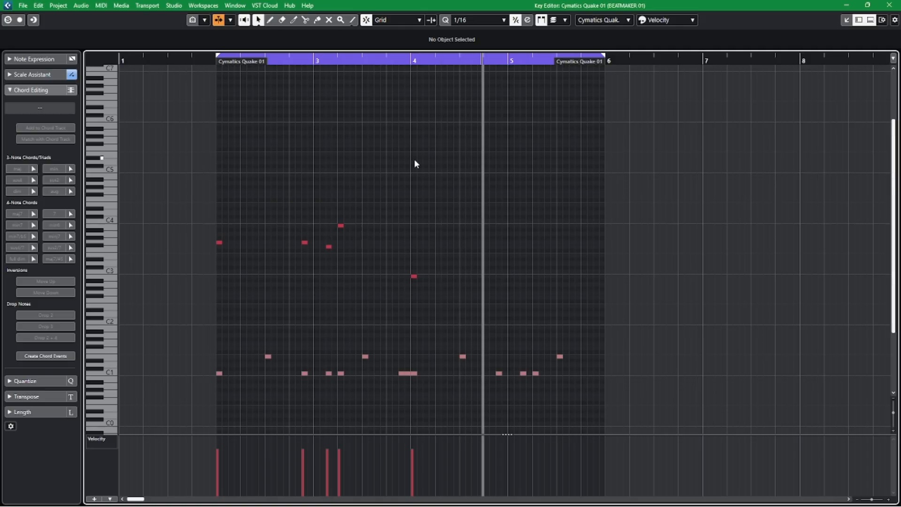
Draw 1/16 bass notes over the last kicks: B2 at 4.4.3, E3 at 5.1.3 and C4 at 5.2.1.
right_click(534, 255)
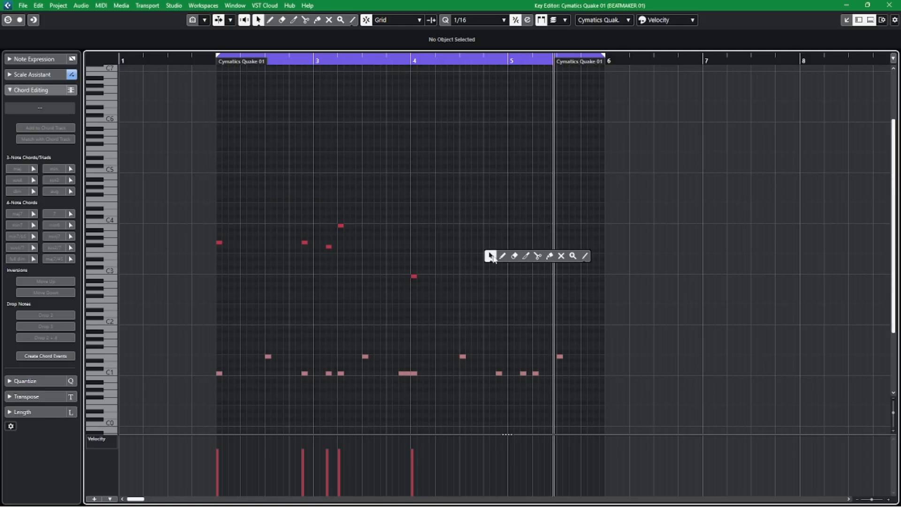
click(501, 255)
click(501, 274)
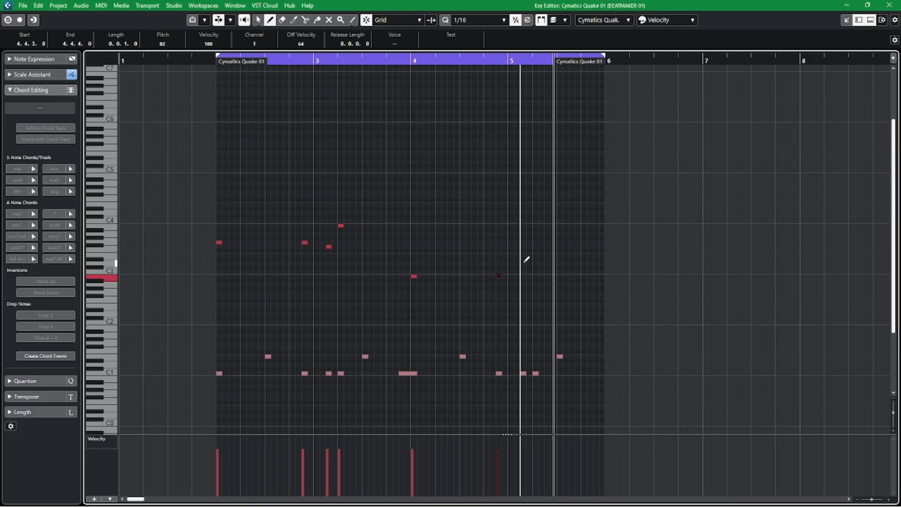
click(524, 255)
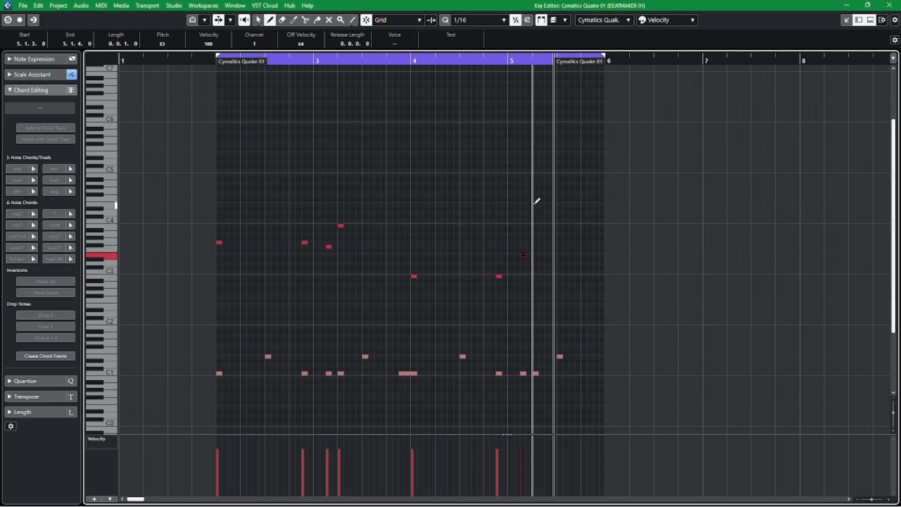
right_click(321, 147)
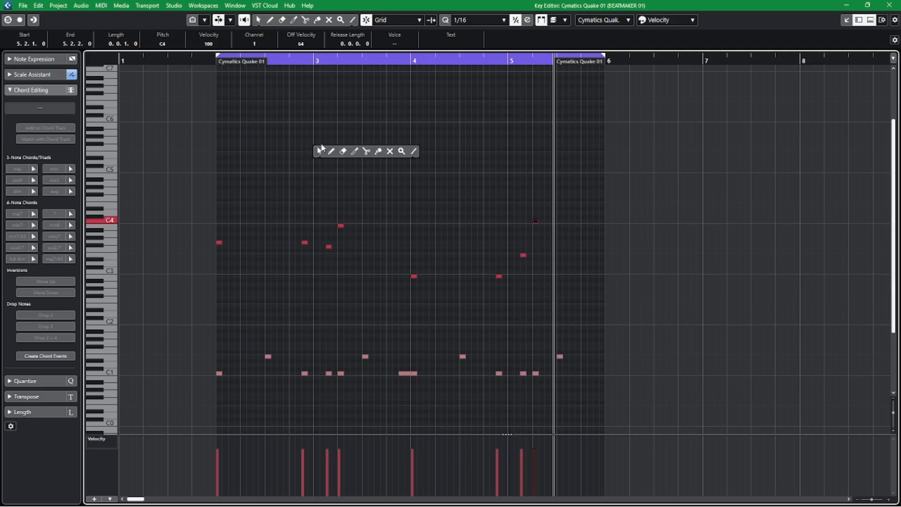
click(211, 70)
Play the bass and drum pattern from just before bar 2, then close the Key Editor window and the lower editor.
click(210, 60)
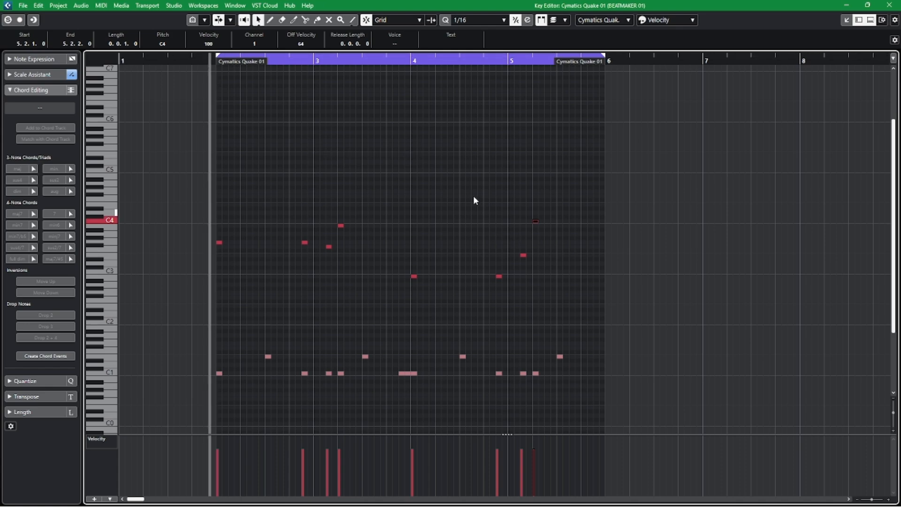
key(space)
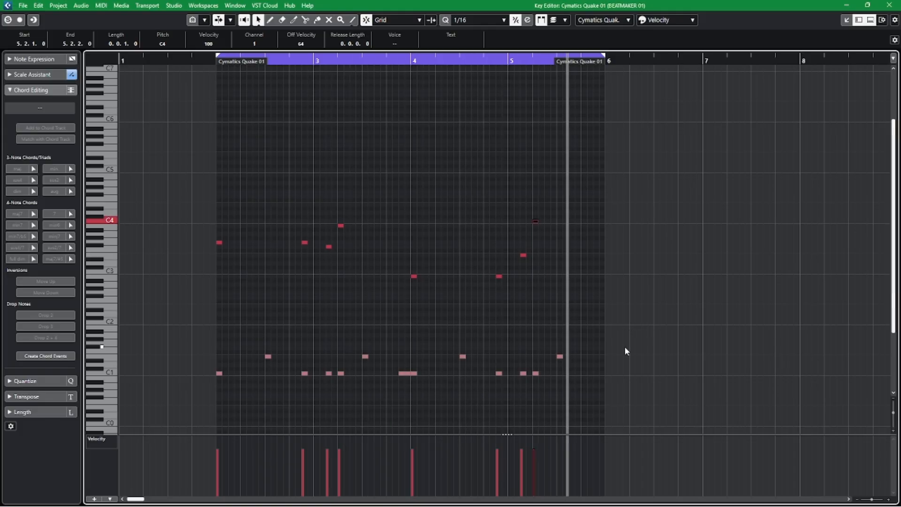
click(889, 4)
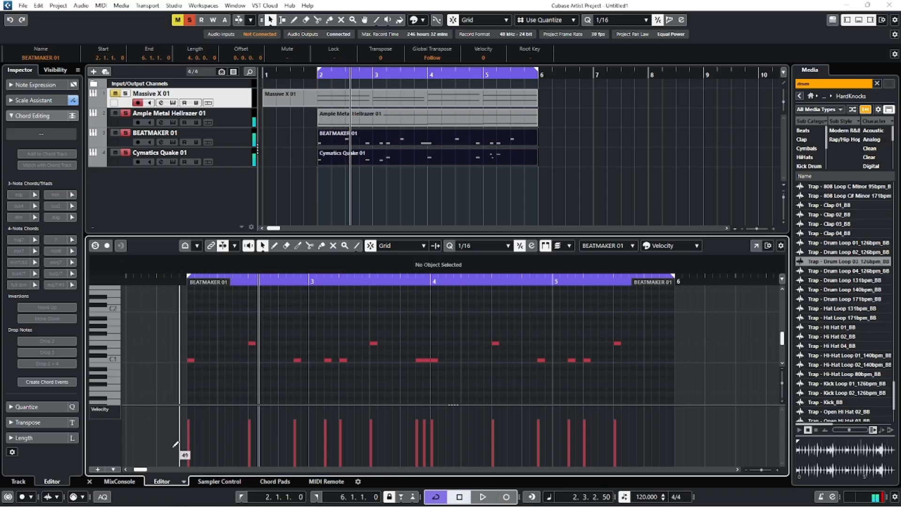
click(90, 481)
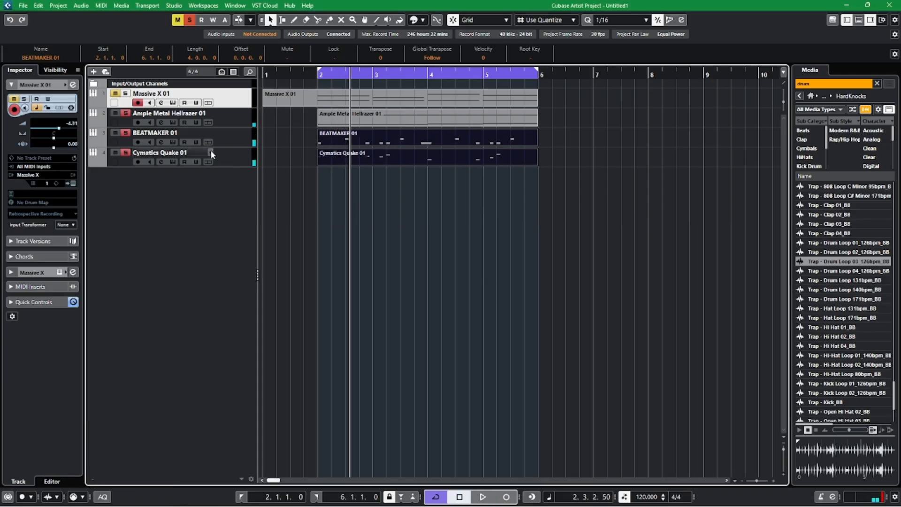
Rename the BEATMAKER 01 track as Drums and the Cymatics Quake 01 track as 808.
click(228, 145)
double_click(168, 134)
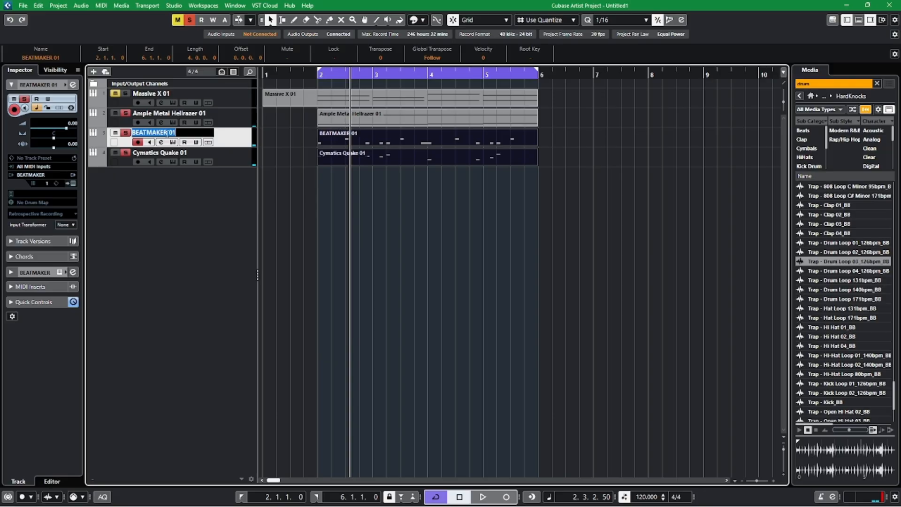
text(Drums)
key(Return)
double_click(180, 153)
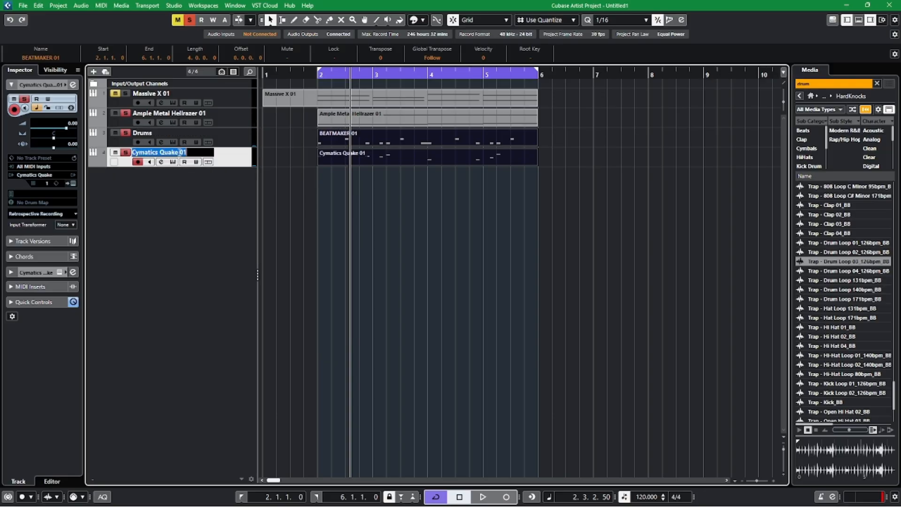
text(808)
key(Return)
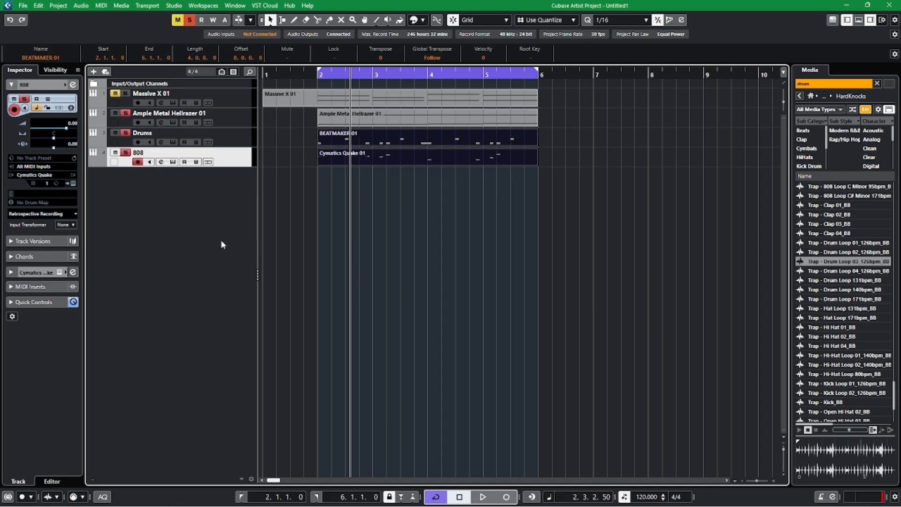
Colour the 808 and Drums tracks red.
click(67, 85)
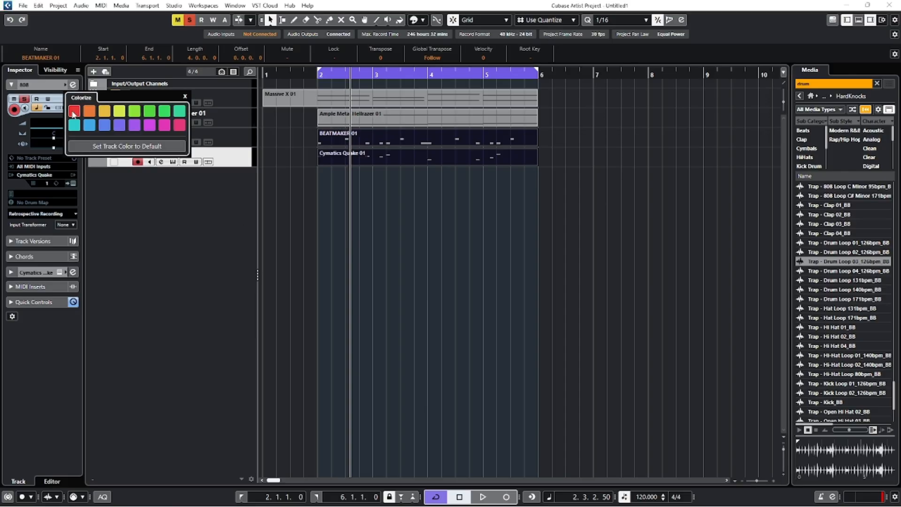
click(74, 111)
click(242, 140)
click(66, 84)
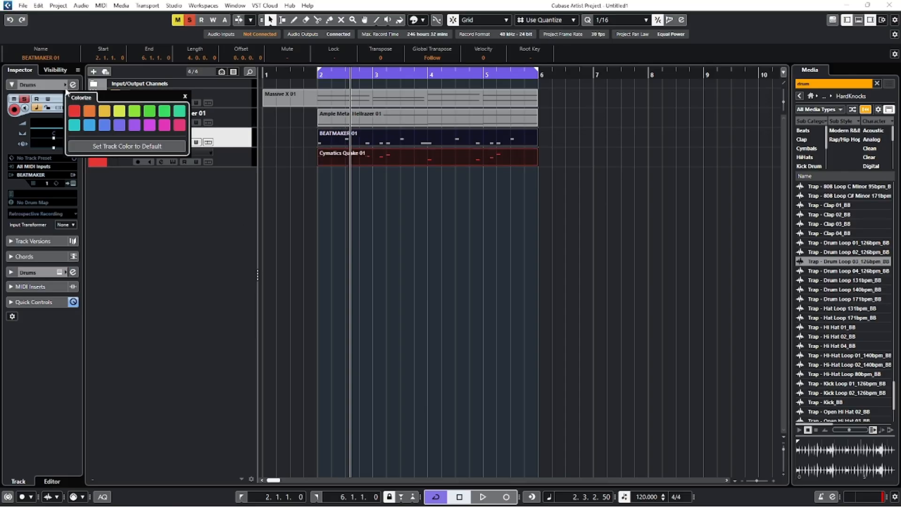
click(74, 111)
click(196, 190)
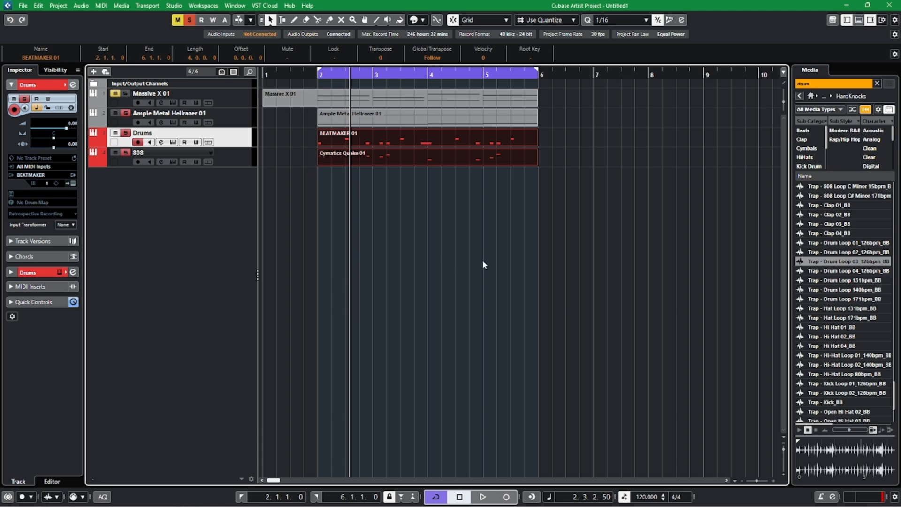
Colour the Massive X 01 and Ample Metal Hellrazer 01 tracks blue.
click(236, 97)
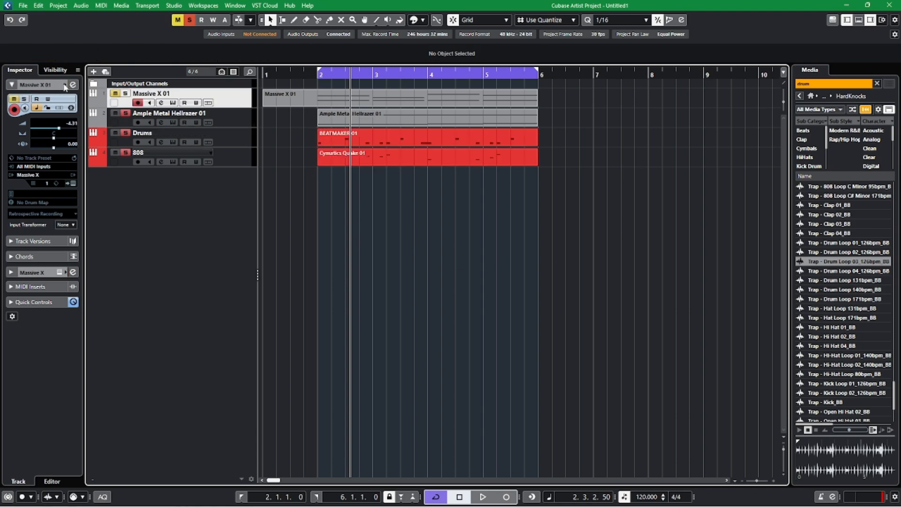
click(67, 85)
click(89, 125)
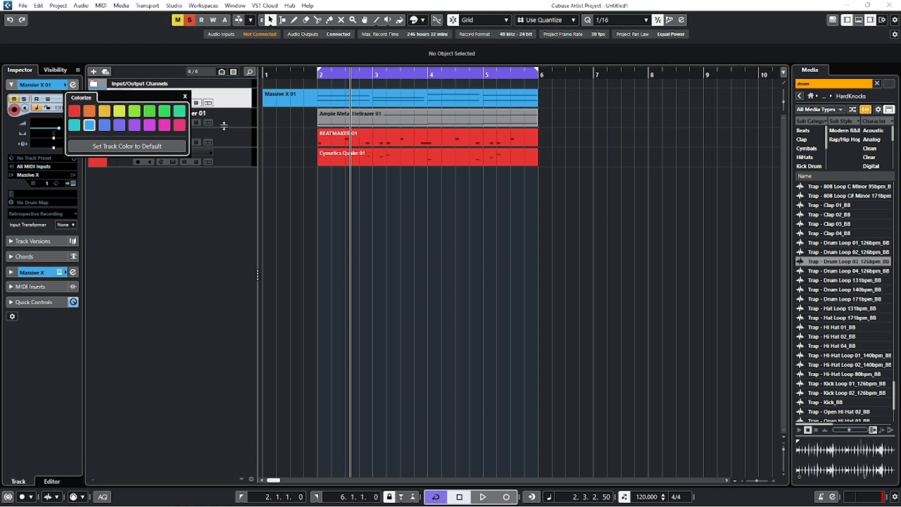
click(240, 123)
click(66, 85)
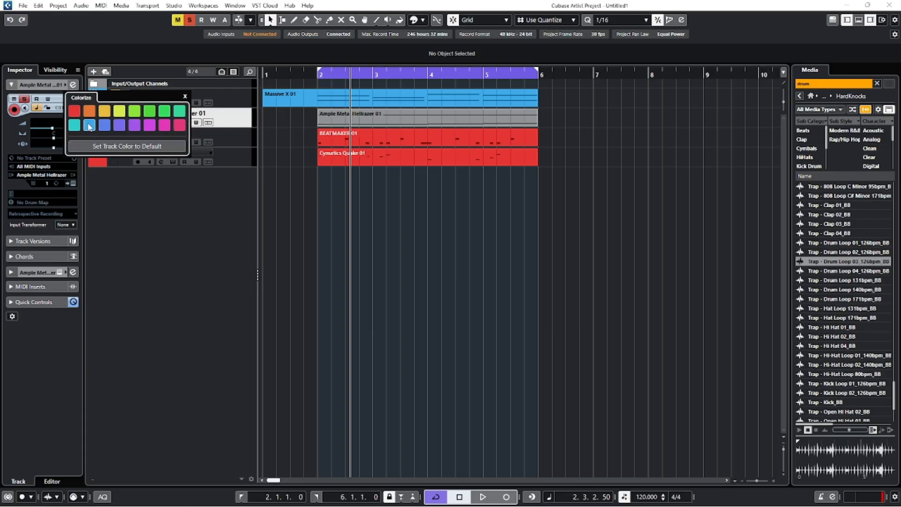
click(89, 125)
click(178, 228)
Set the 808 track's delay to -0.50 and audition the soloed tracks from just before bar 2.
click(310, 74)
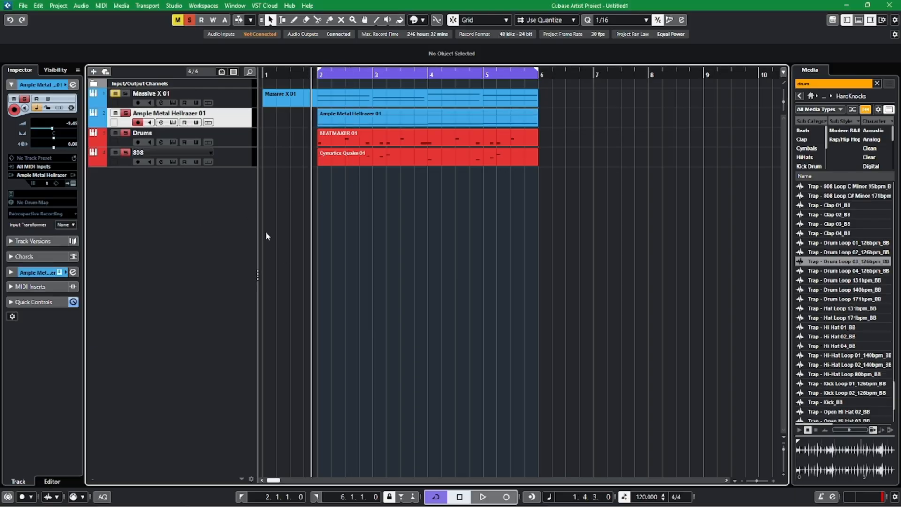
click(245, 158)
double_click(72, 143)
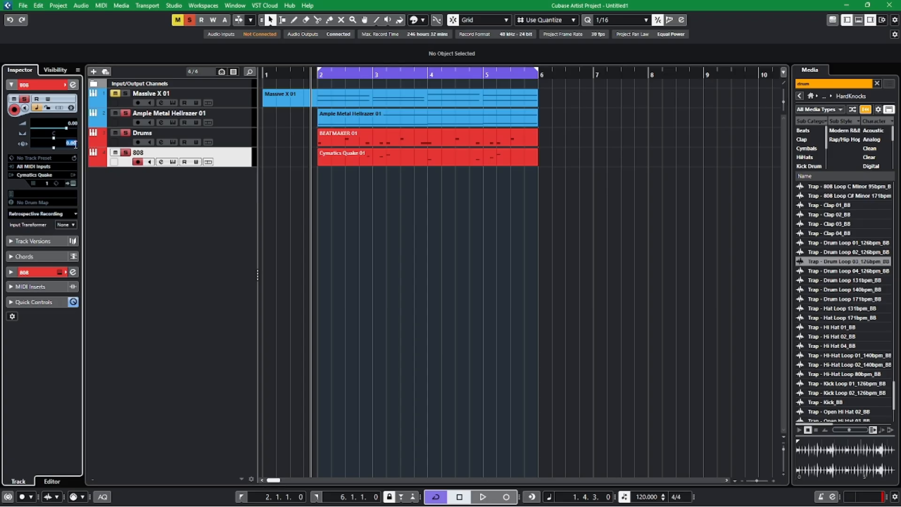
key(BackSpace)
text(-0.50)
key(Return)
key(space)
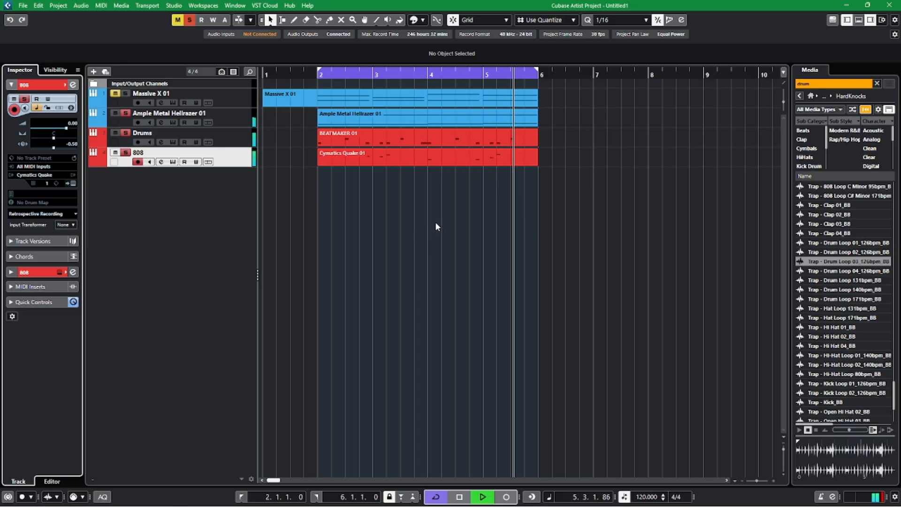
key(space)
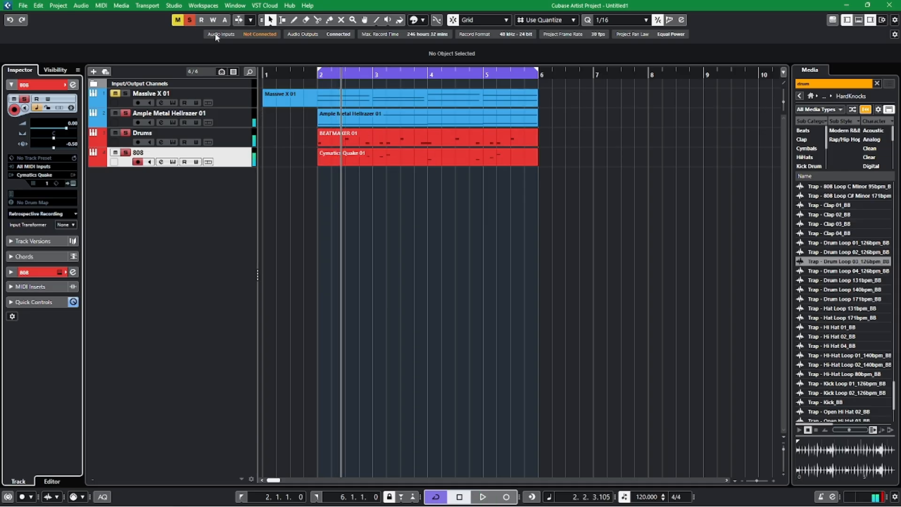
Clear all mutes and solos and play all four tracks together from 1.4.1.
click(189, 20)
click(304, 74)
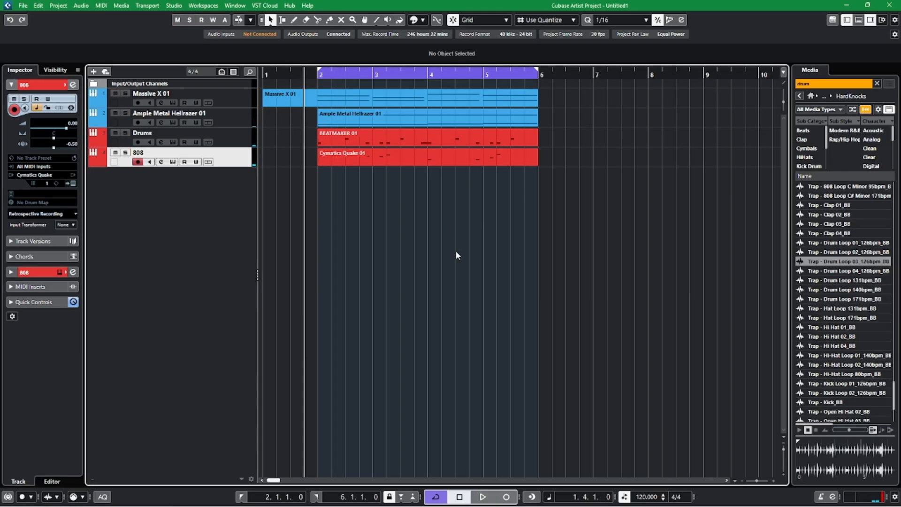
key(space)
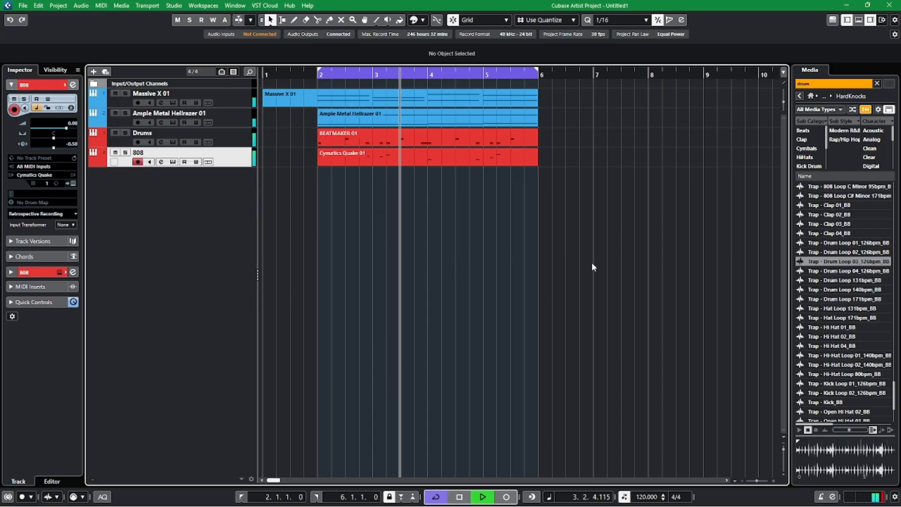
key(space)
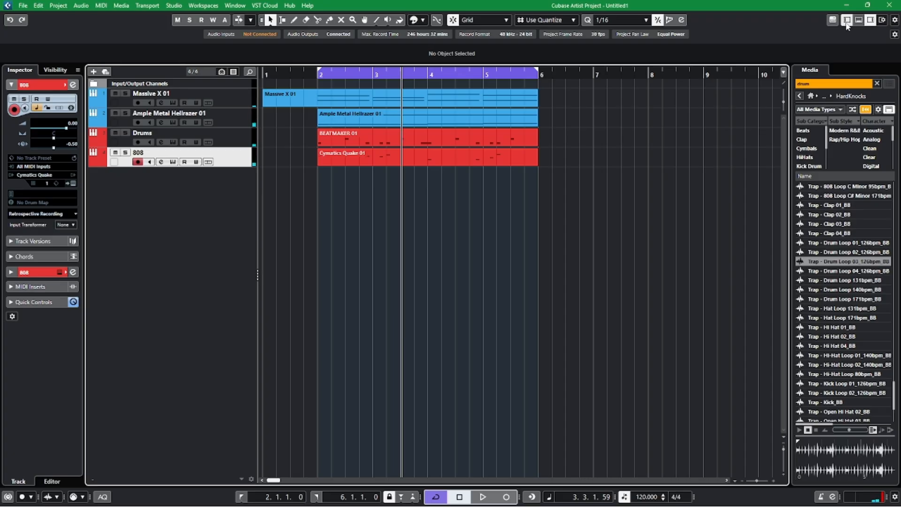
Return the Media browser to Loops & Samples and hide both the Inspector and the Media browser.
click(847, 20)
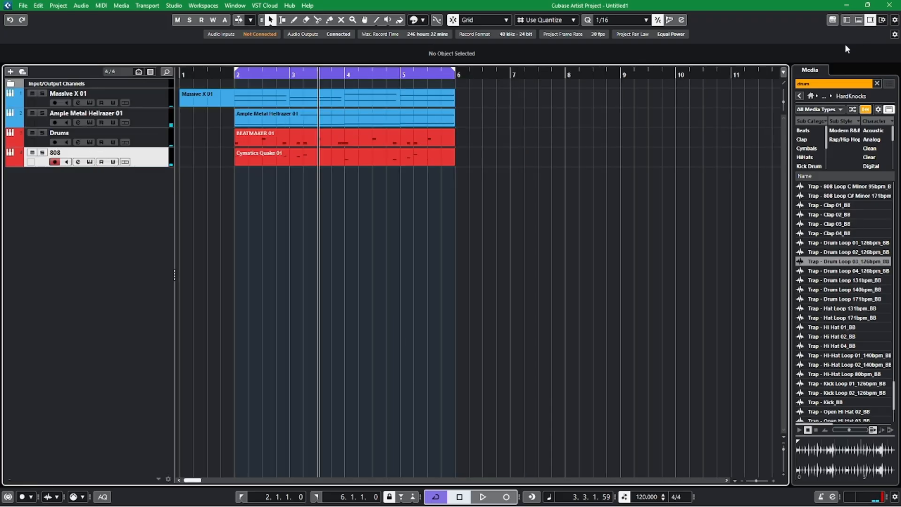
click(799, 95)
scroll(846, 238, down, 4)
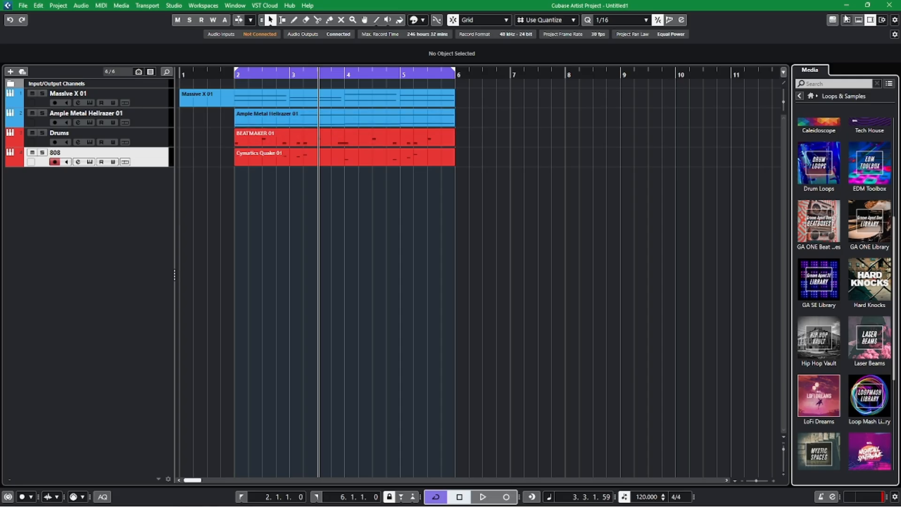
click(870, 19)
key(h)
key(h)
key(h)
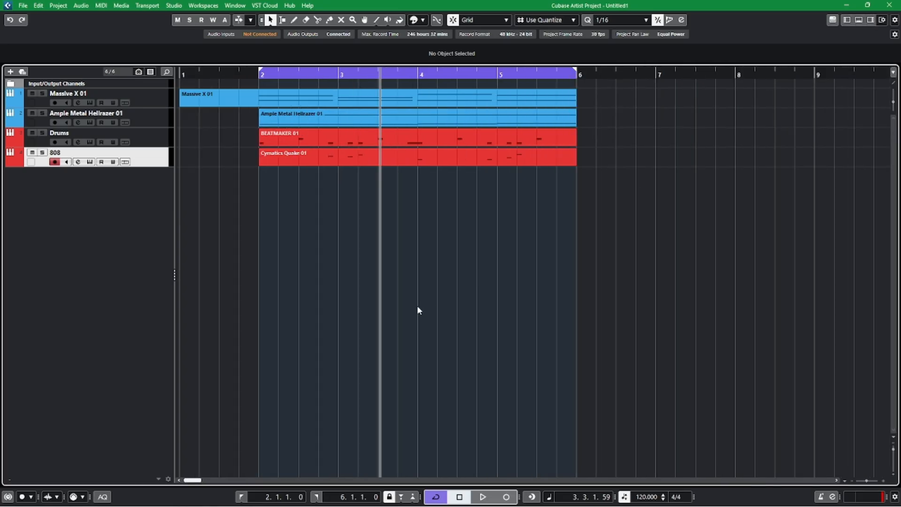
key(g)
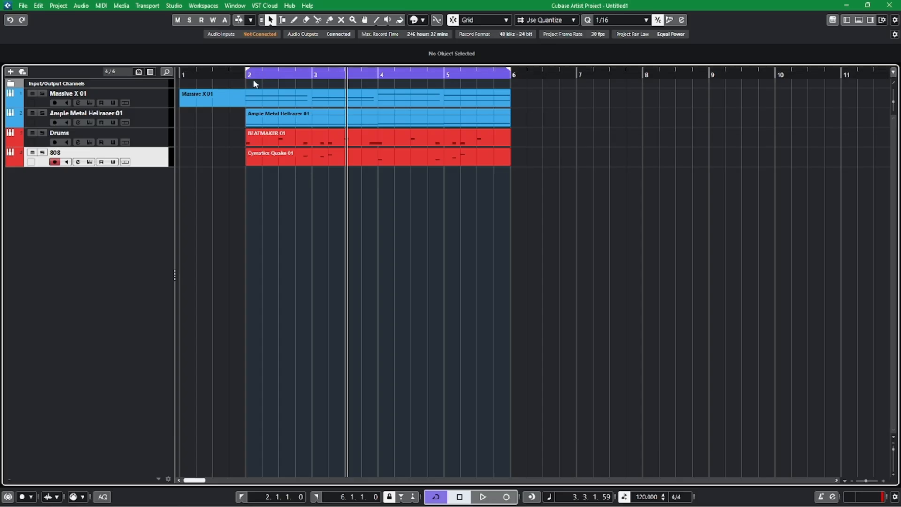
Play the full beat from 1.4.1, show the Inspector again and lower the 808 track's volume to -8.68.
click(229, 75)
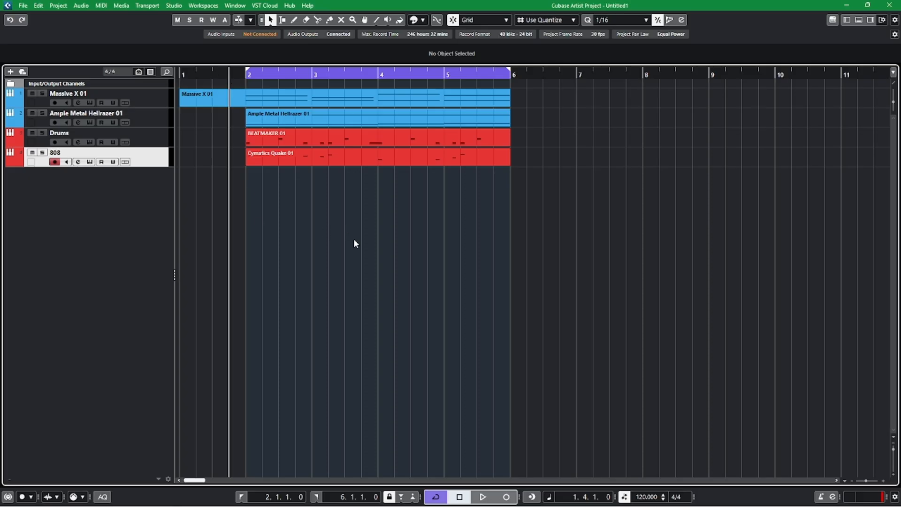
key(space)
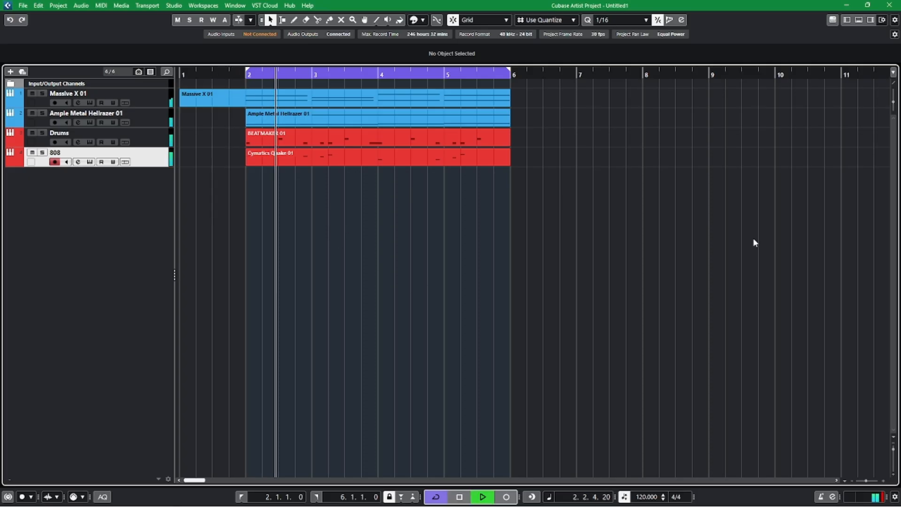
key(alt+i)
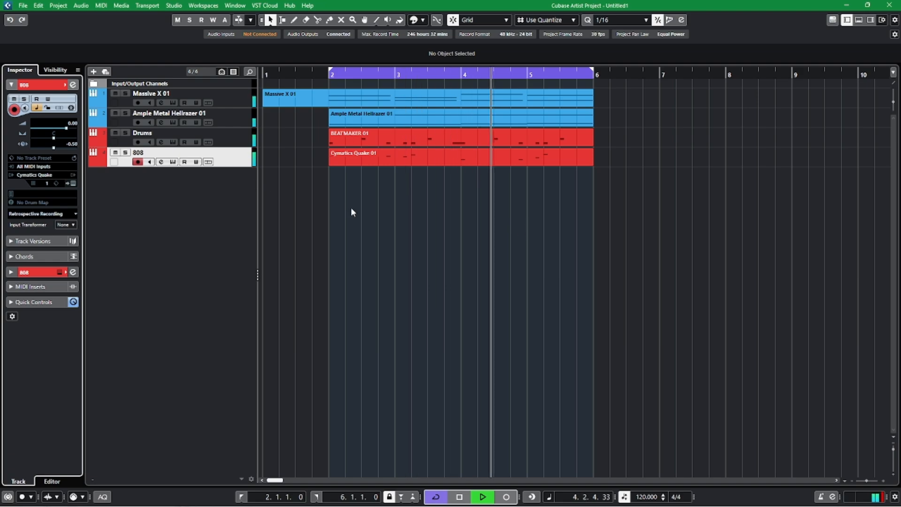
click(54, 128)
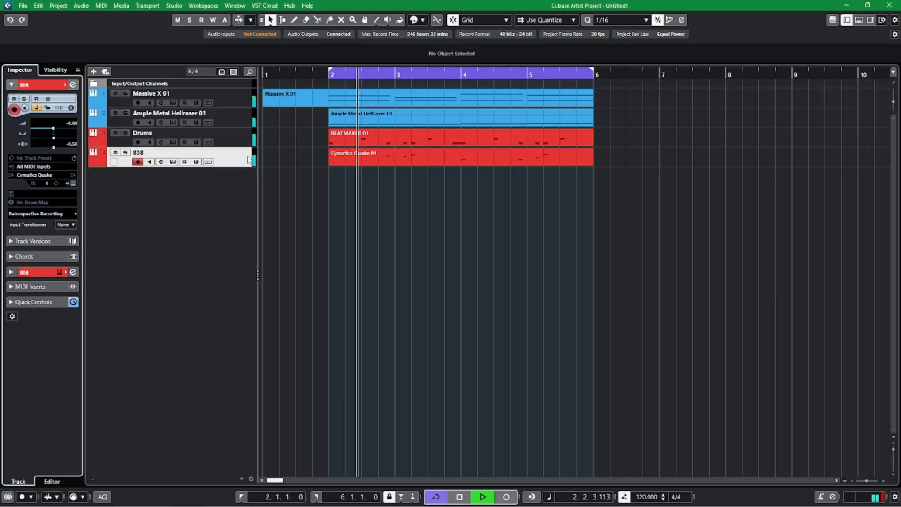
Lower the Drums track's volume to -6.22 and audition the beat from just before bar 2.
key(space)
click(237, 140)
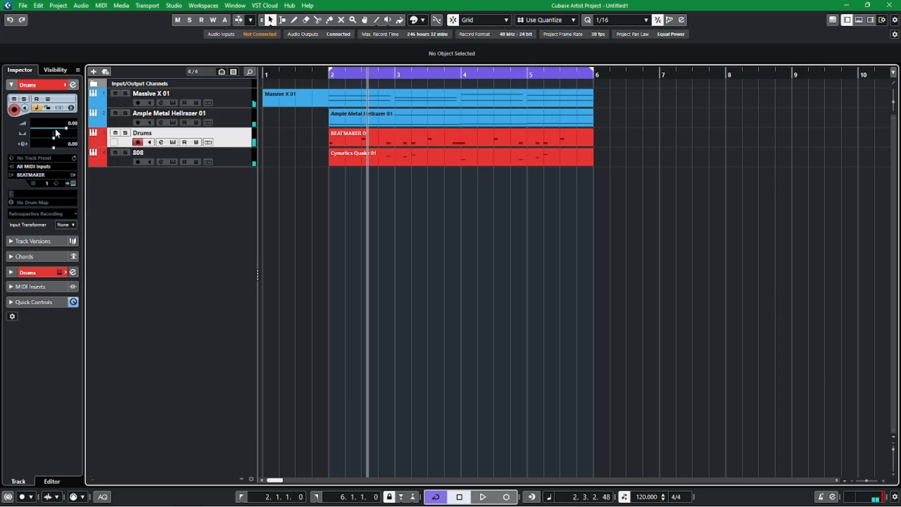
click(57, 127)
click(318, 75)
key(space)
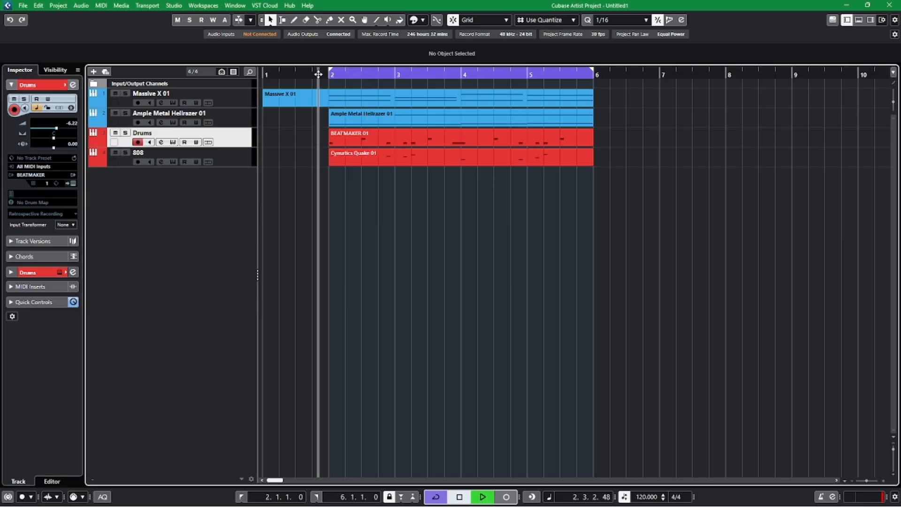
key(space)
Open the BEATMAKER 01 drum part in a separate Key Editor window and activate the Draw tool.
double_click(371, 142)
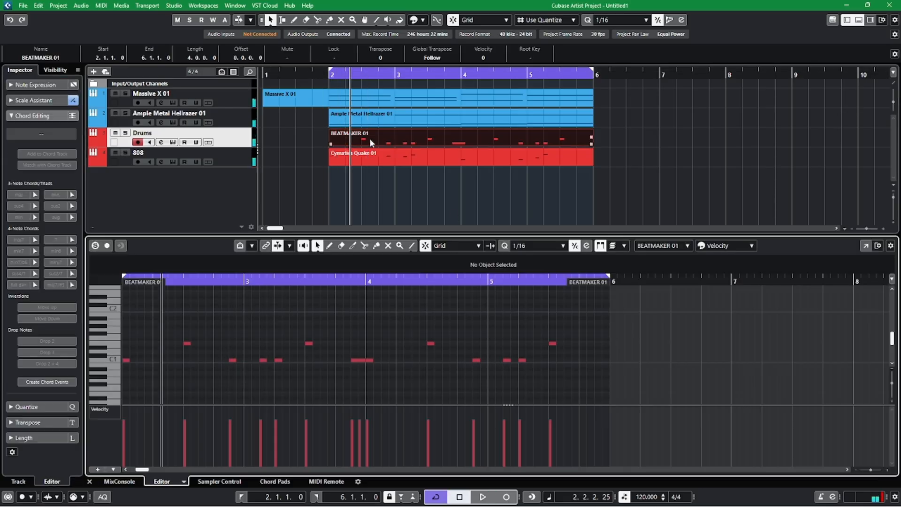
click(865, 245)
right_click(368, 265)
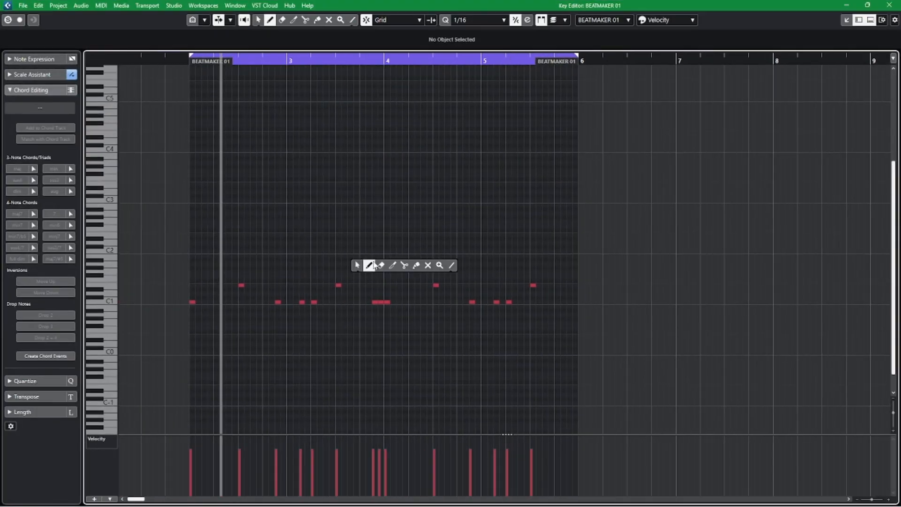
click(375, 261)
key(h)
key(h)
key(h)
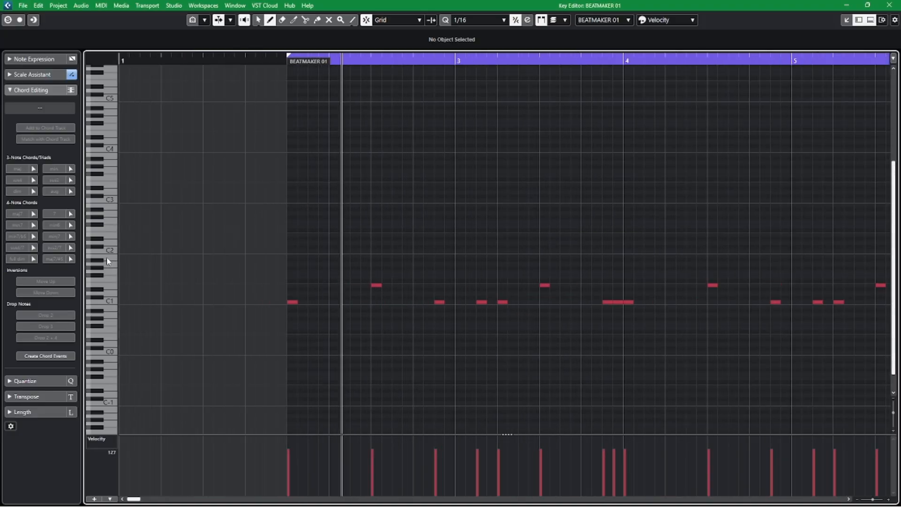
Draw 1/16-long A1 notes on every eighth-note position of bar 2, from 2.1.1 to 2.4.3.
click(296, 263)
click(311, 263)
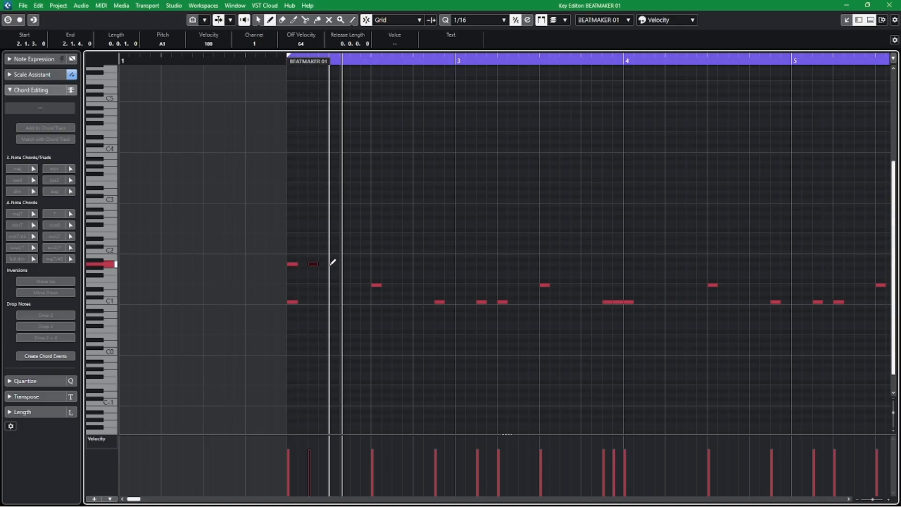
click(332, 263)
click(345, 263)
key(Delete)
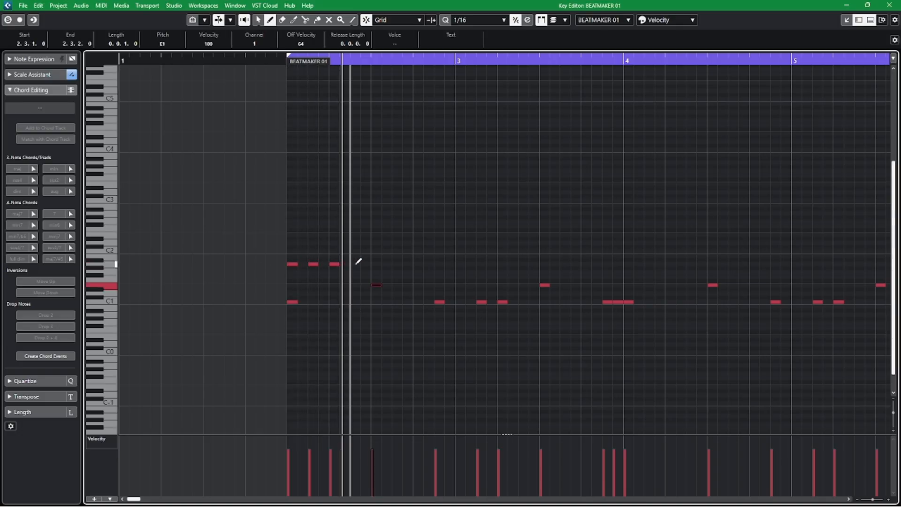
click(356, 263)
click(369, 263)
key(Delete)
click(375, 262)
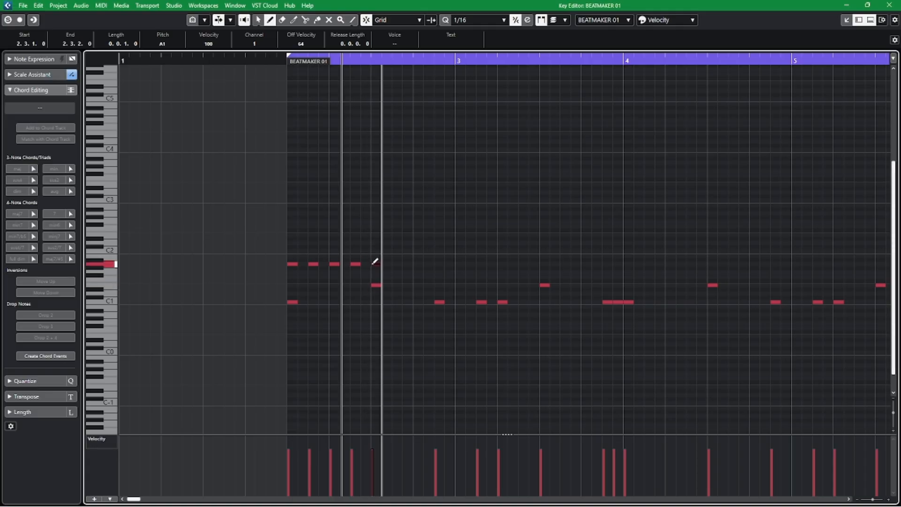
click(396, 263)
click(417, 262)
click(438, 263)
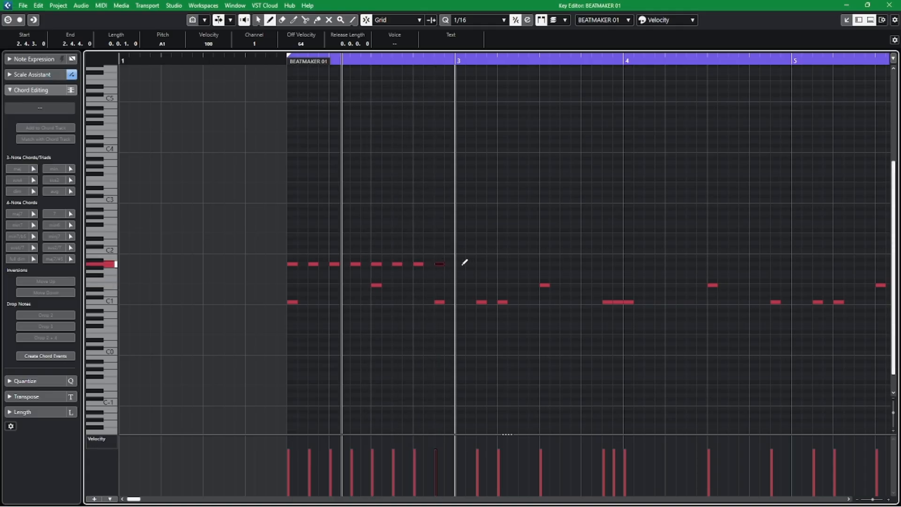
Continue the A1 notes on every eighth-note position of bar 3 up to 3.4.3, then return to the Object Selection tool.
click(460, 263)
click(481, 263)
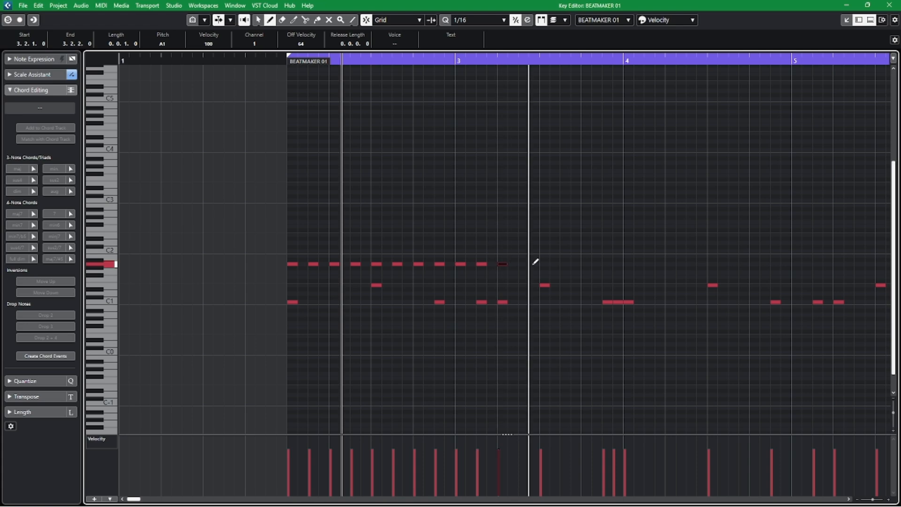
click(501, 263)
click(522, 263)
click(543, 263)
click(564, 263)
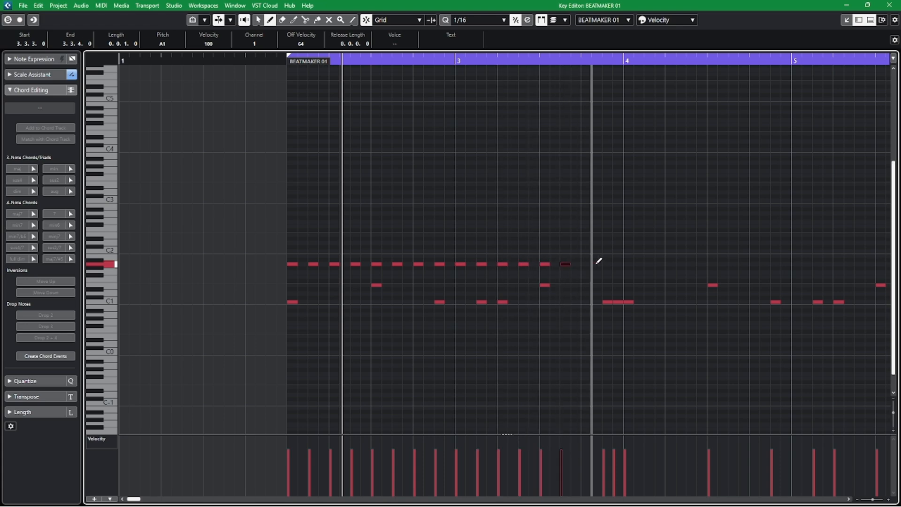
click(585, 263)
click(605, 263)
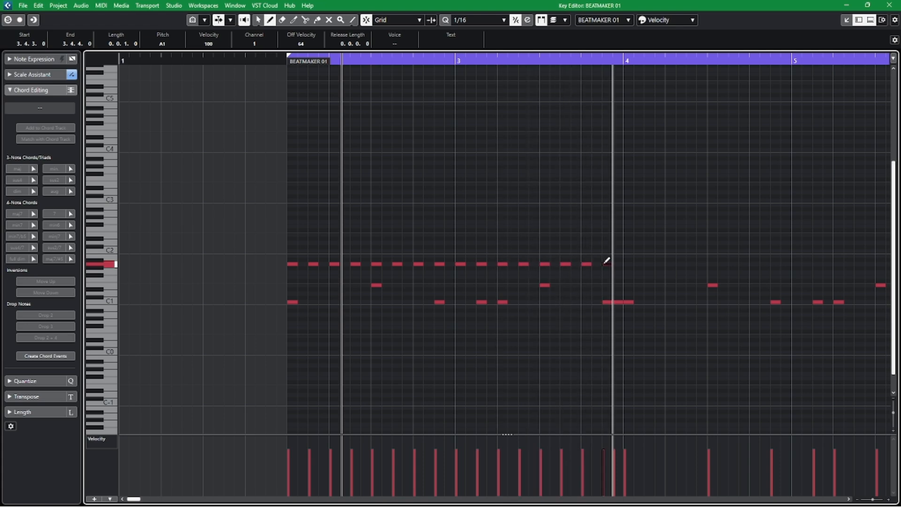
right_click(519, 216)
click(519, 217)
key(g)
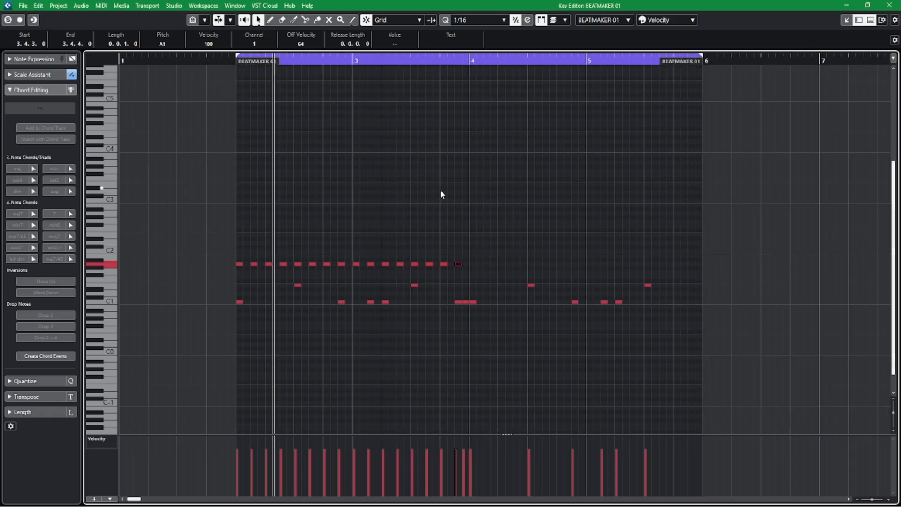
Compare the first and second halves of the drum pattern and play it from just before bar 2.
drag(209, 218, 469, 369)
drag(479, 195, 688, 364)
click(689, 365)
key(h)
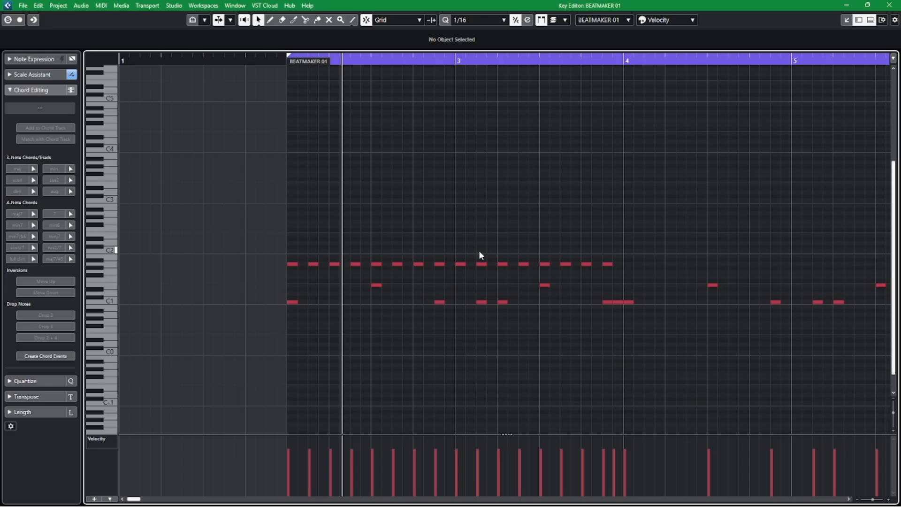
click(277, 63)
key(space)
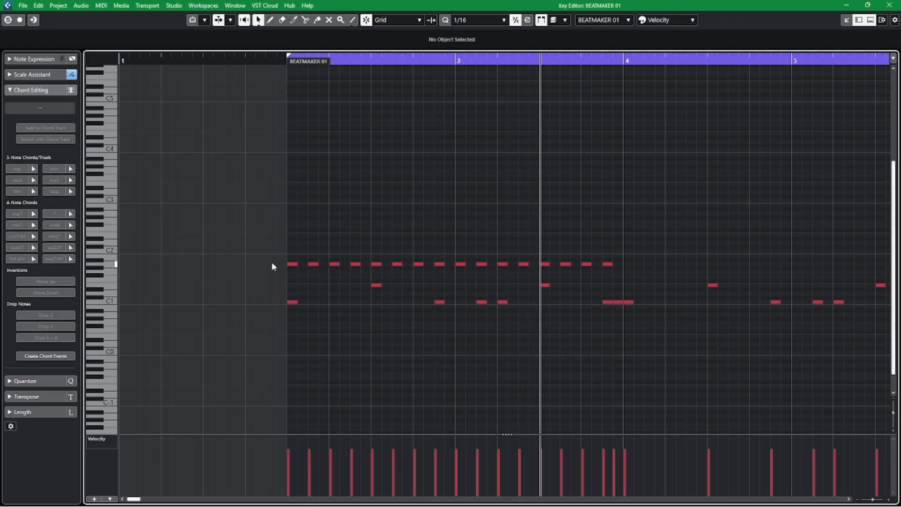
key(space)
Select the A1 notes and lower the velocity of every second one to about 68.
drag(246, 229, 619, 265)
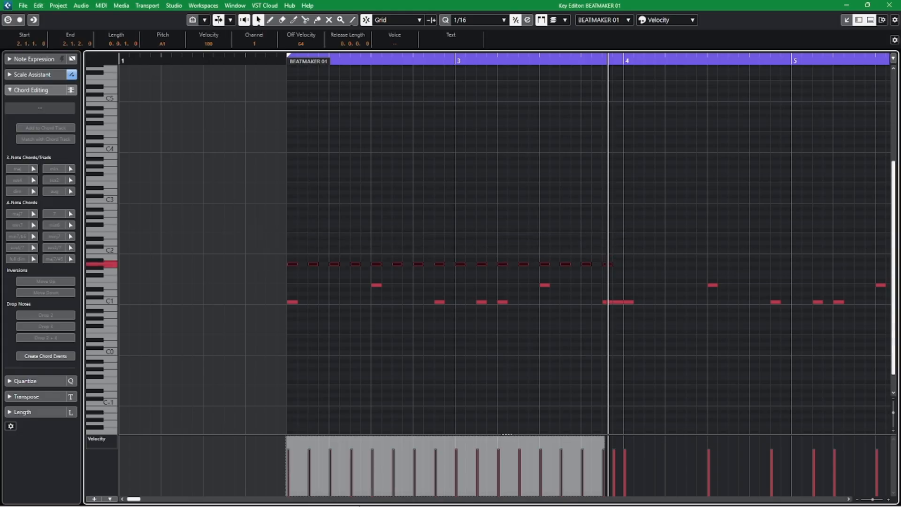
click(310, 464)
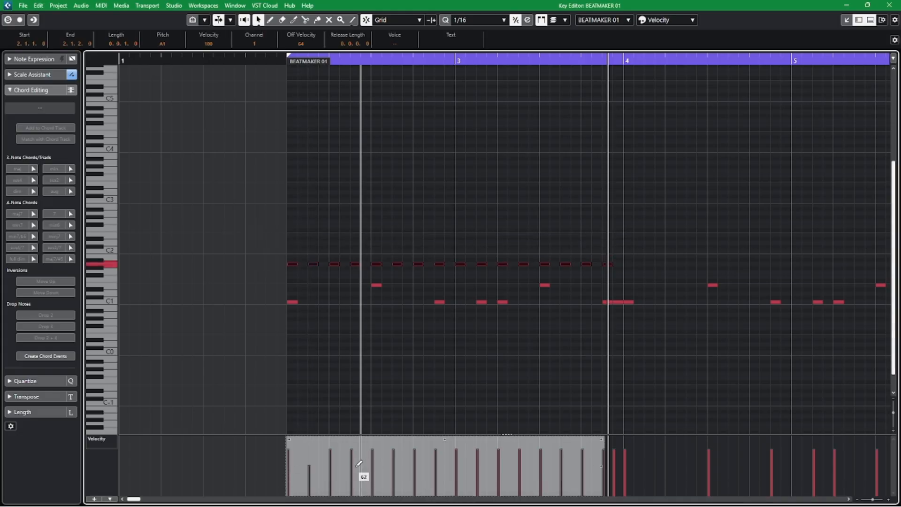
click(351, 465)
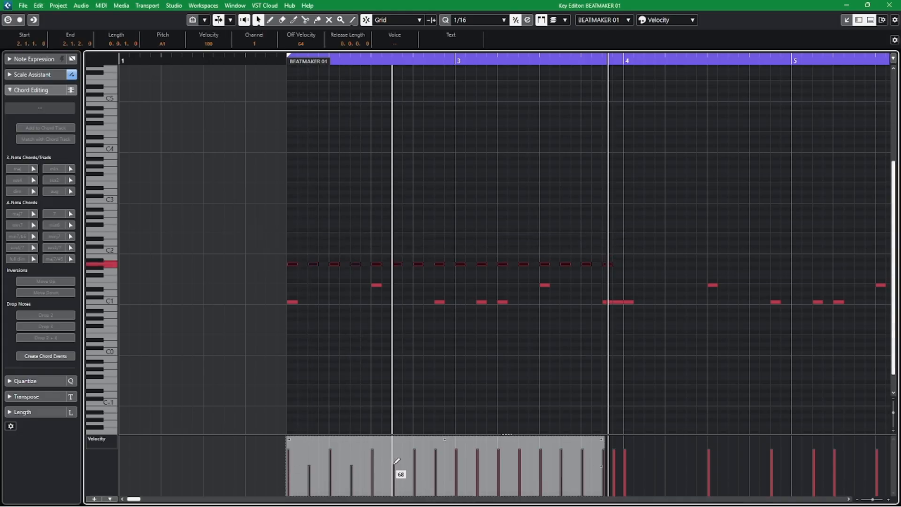
click(394, 465)
click(436, 465)
click(478, 465)
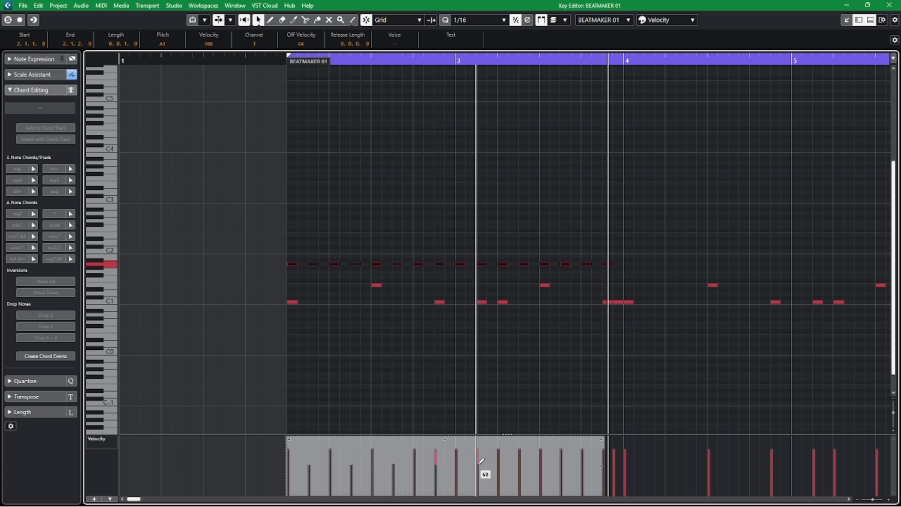
click(520, 465)
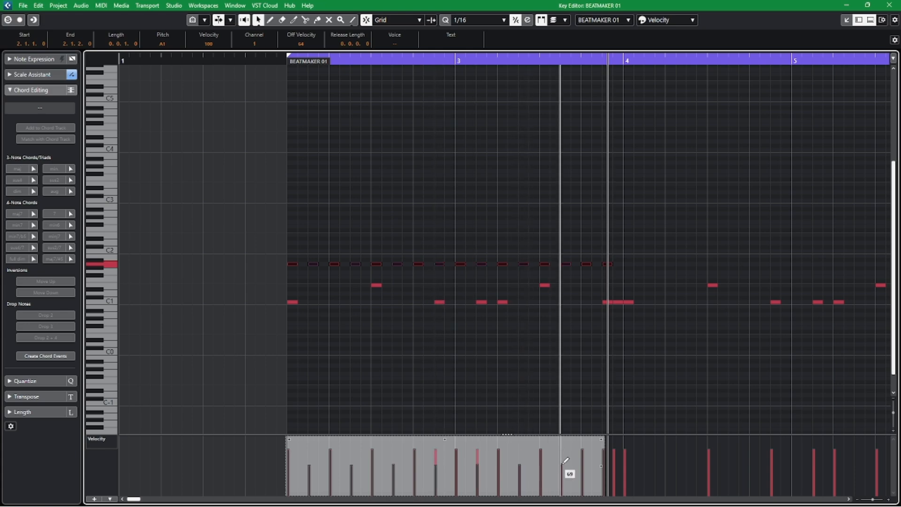
click(338, 204)
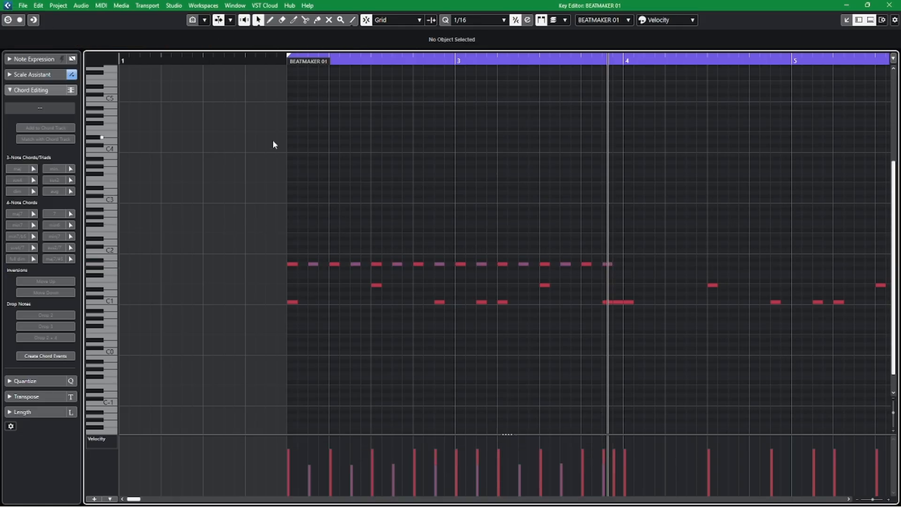
Reselect all A1 notes and scale their velocities down together, keeping the alternating accents.
drag(258, 239, 689, 266)
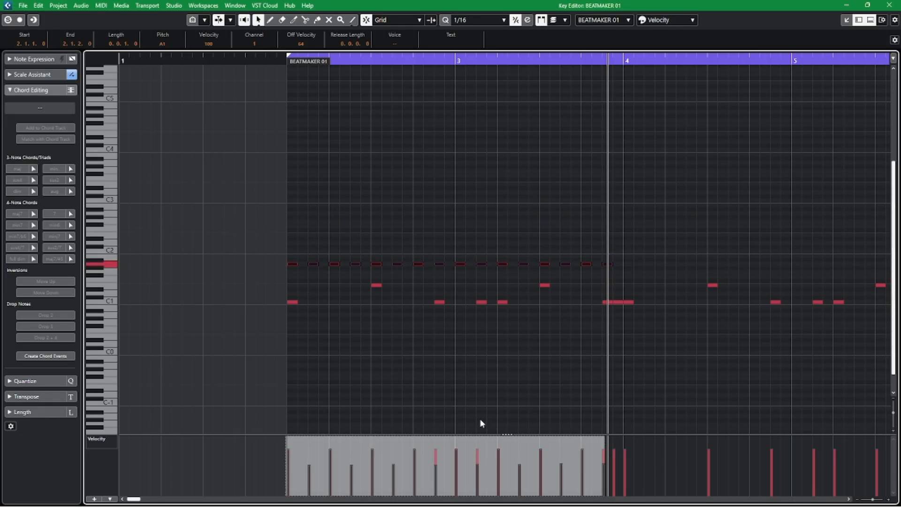
drag(445, 440, 440, 458)
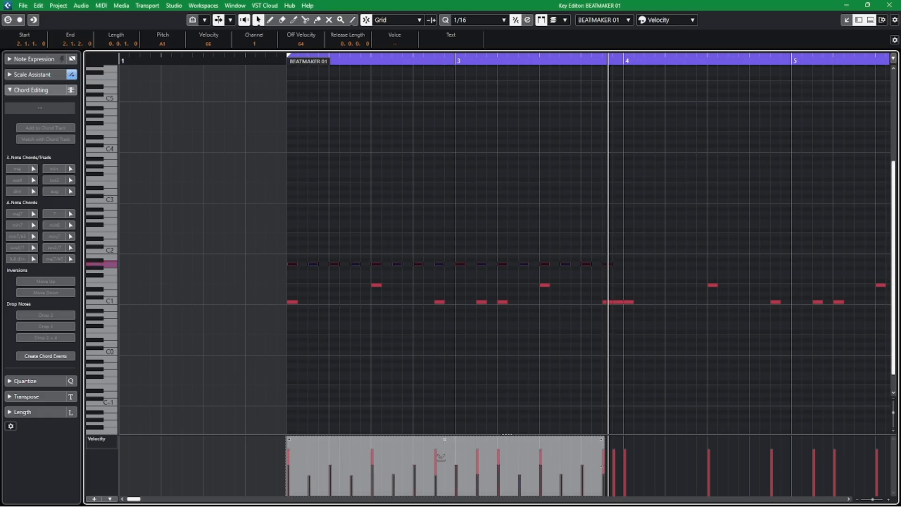
click(465, 177)
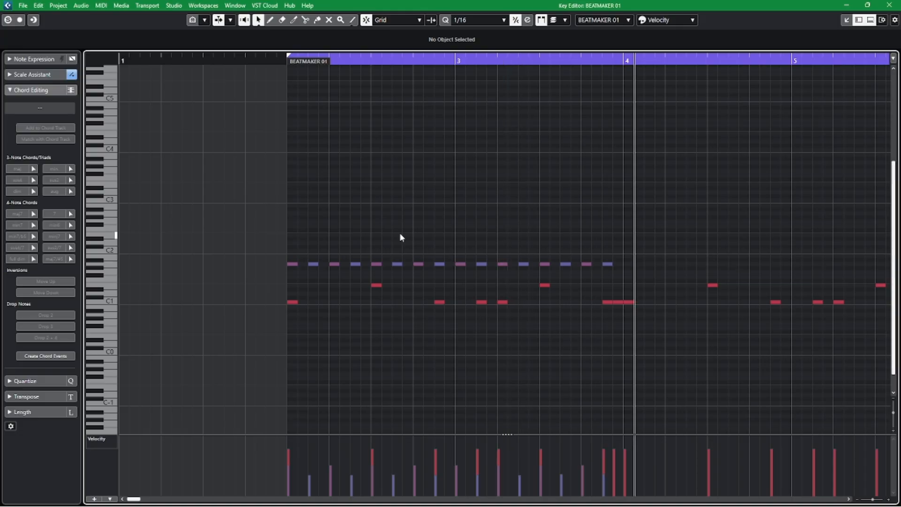
Draw a 1/16-long C3 note at 2.1.1 and lower its velocity to 49.
right_click(363, 223)
click(374, 223)
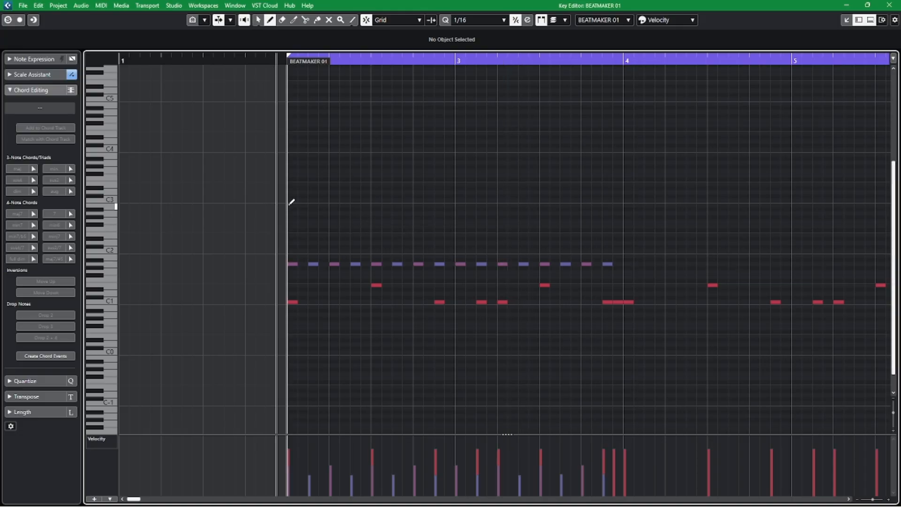
click(292, 200)
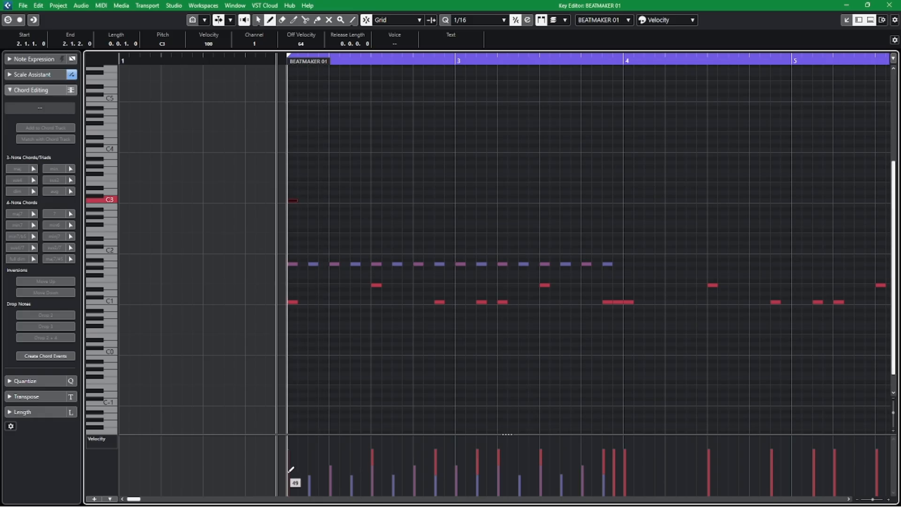
key(1)
click(398, 158)
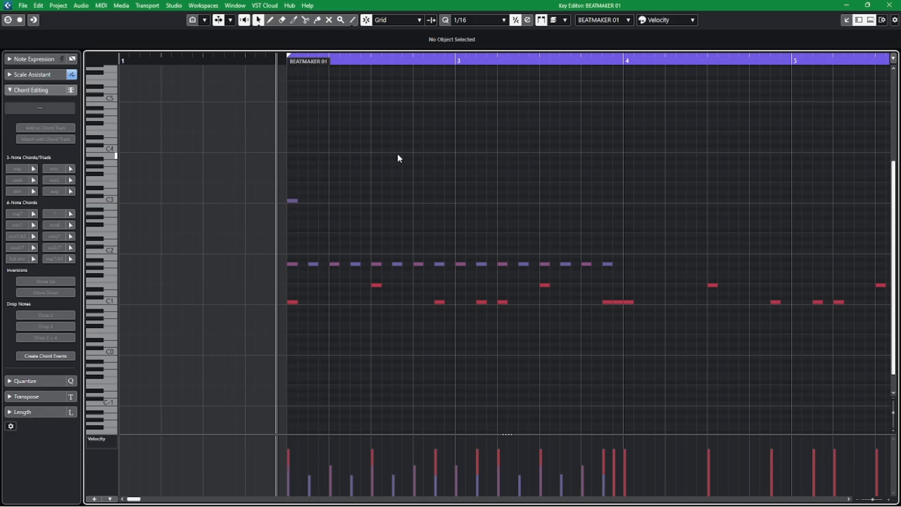
drag(216, 163, 425, 217)
Audition the drum pattern with the C3 note from shortly before bar 2.
click(255, 62)
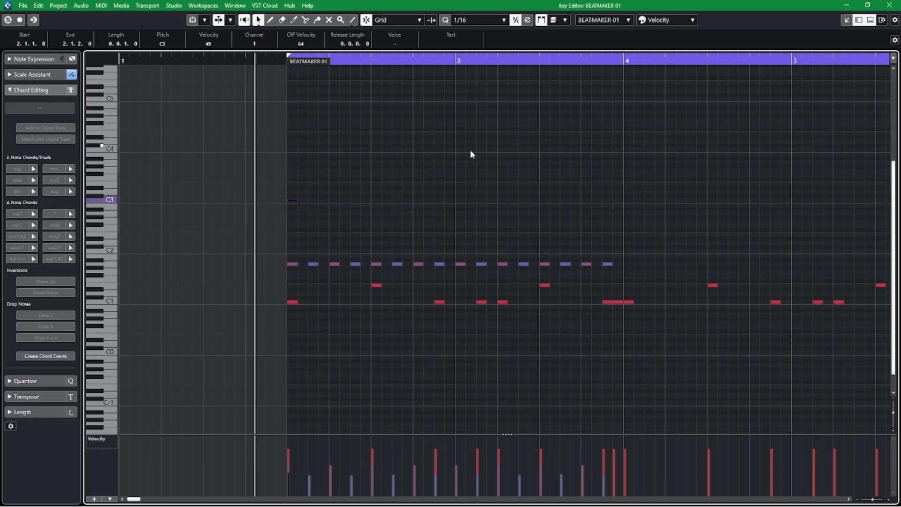
key(space)
click(470, 178)
right_click(504, 214)
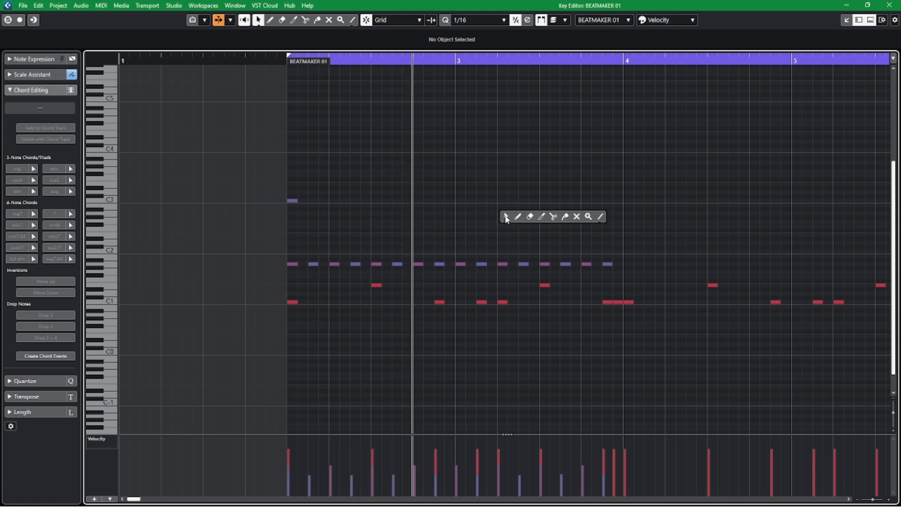
click(517, 215)
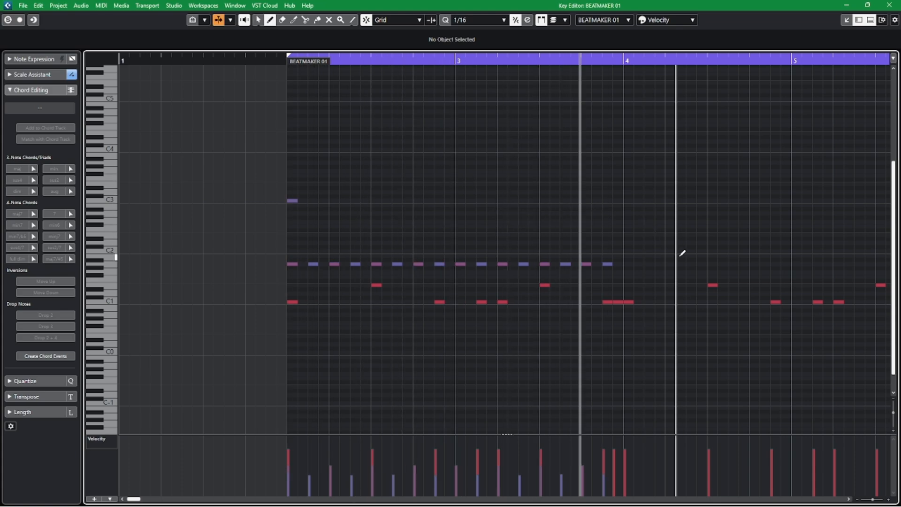
key(1)
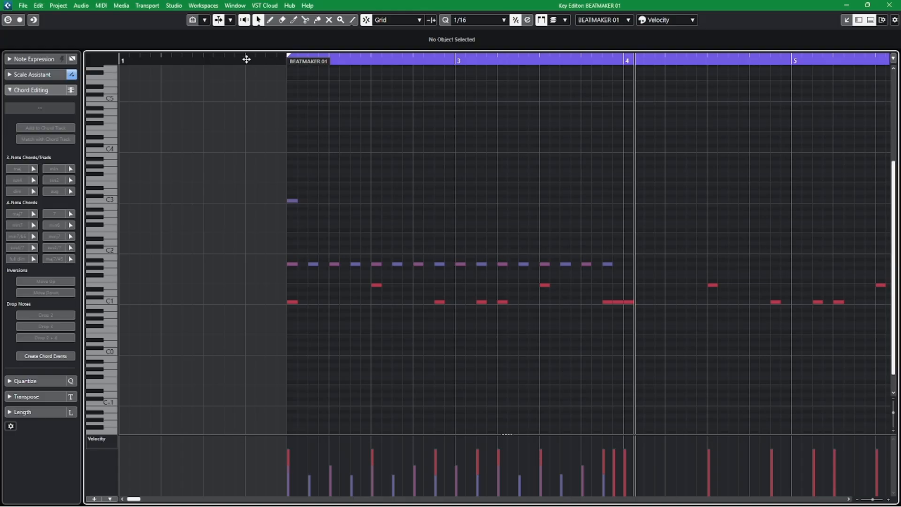
key(space)
Replay the drum pattern from 1.4.1, stop it and move the playhead to just before bar 2.
right_click(442, 185)
click(454, 185)
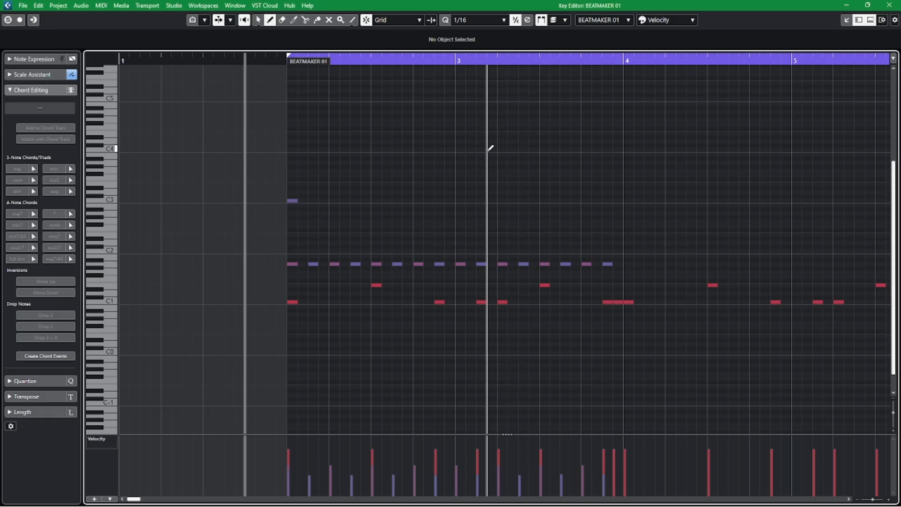
key(space)
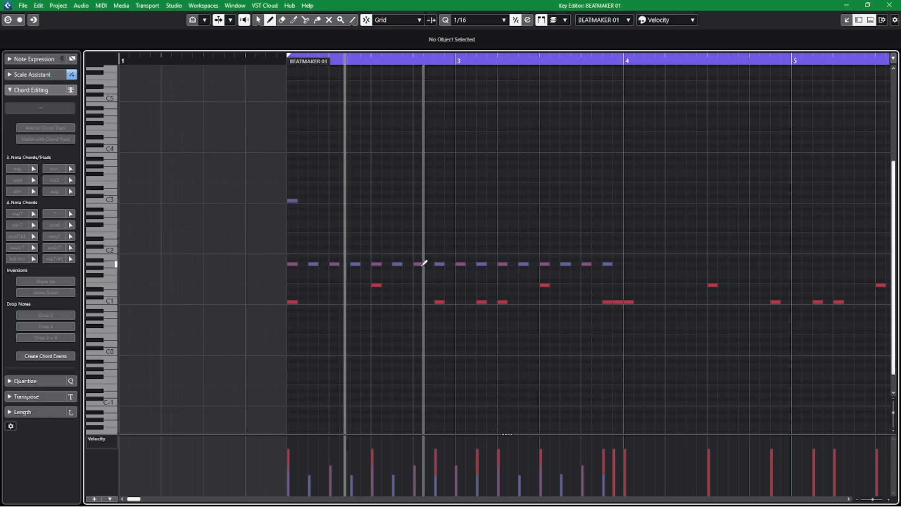
key(space)
key(1)
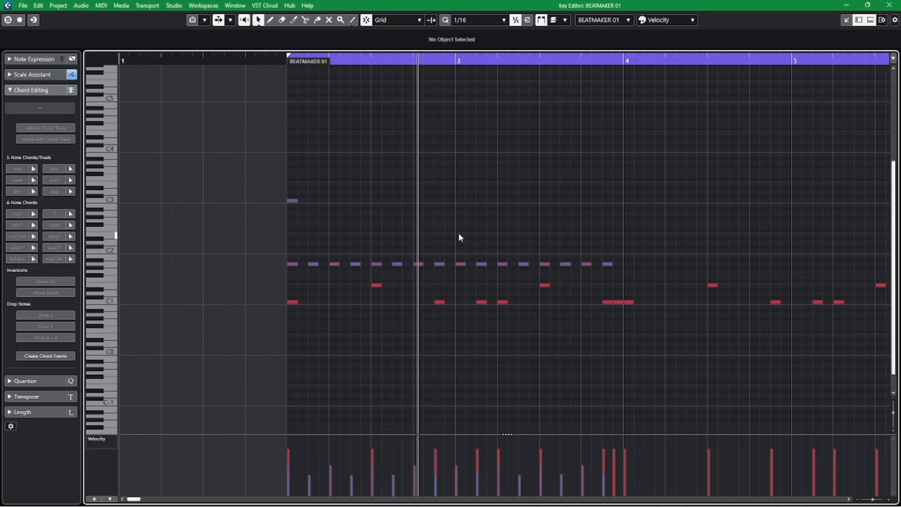
click(284, 62)
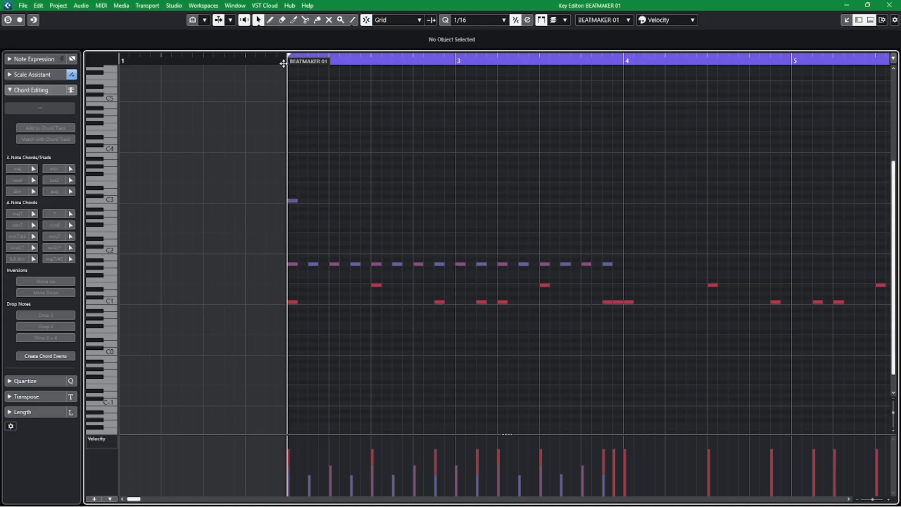
Play the drum pattern and extend the A1 note at 2.4.3 until the start of bar 3.
key(space)
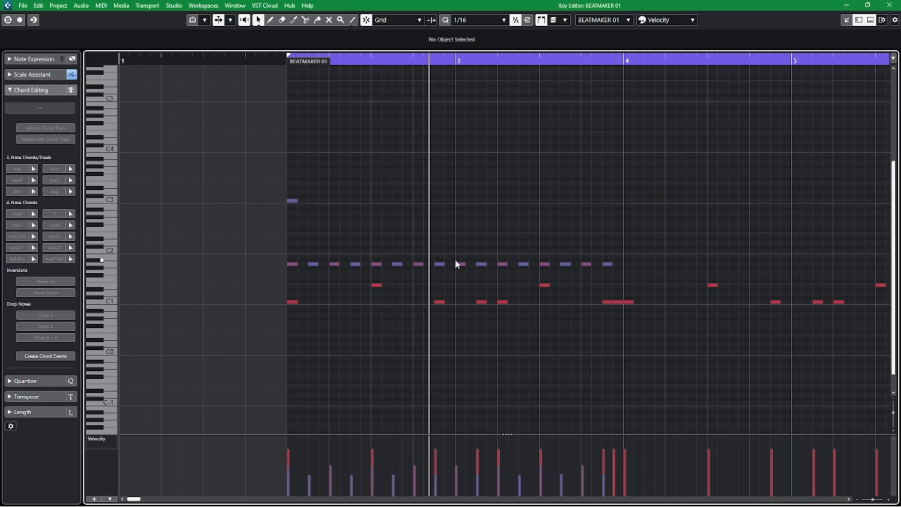
key(space)
drag(444, 264, 452, 263)
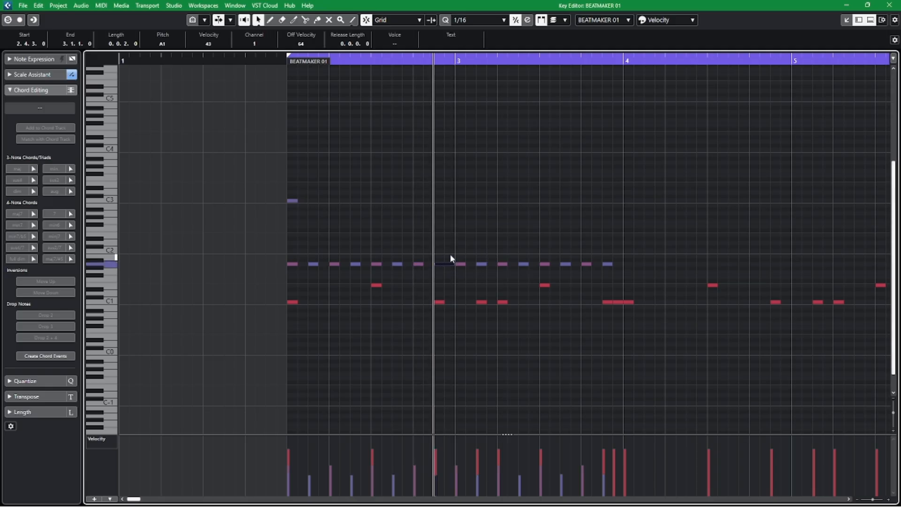
Set the quantize value to 1/32 and split the extended A1 note at 2.4.3 into four 1/32 notes.
click(485, 19)
click(470, 94)
key(3)
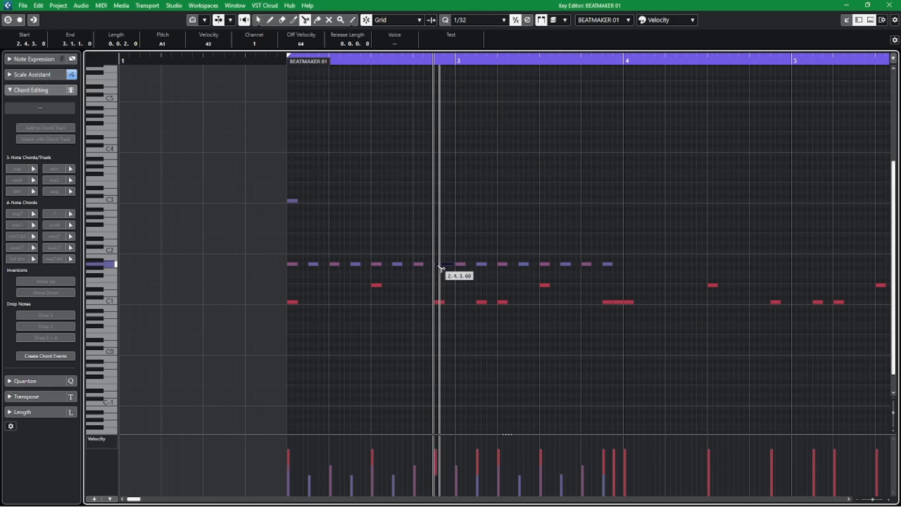
click(449, 265)
click(451, 264)
key(1)
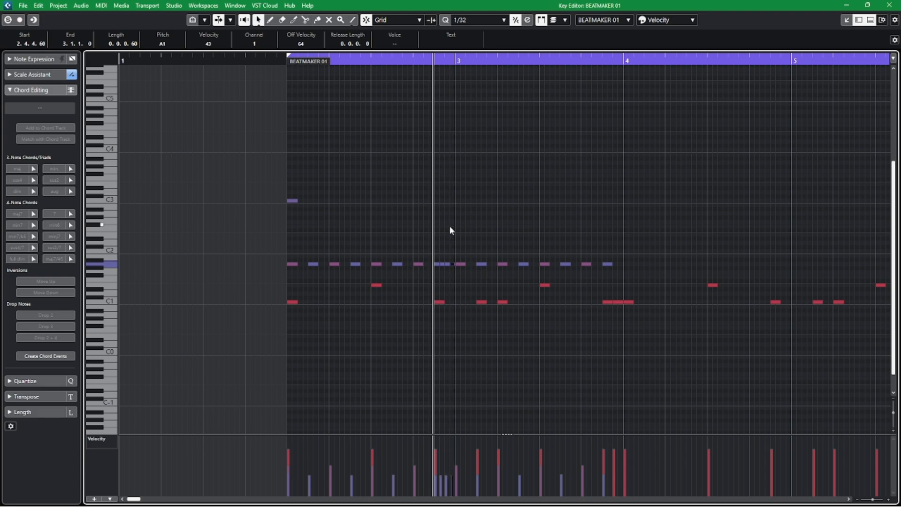
Audition the split A1 notes and replay the drum pattern from just before bar 2, with the Draw tool ready.
key(space)
key(space)
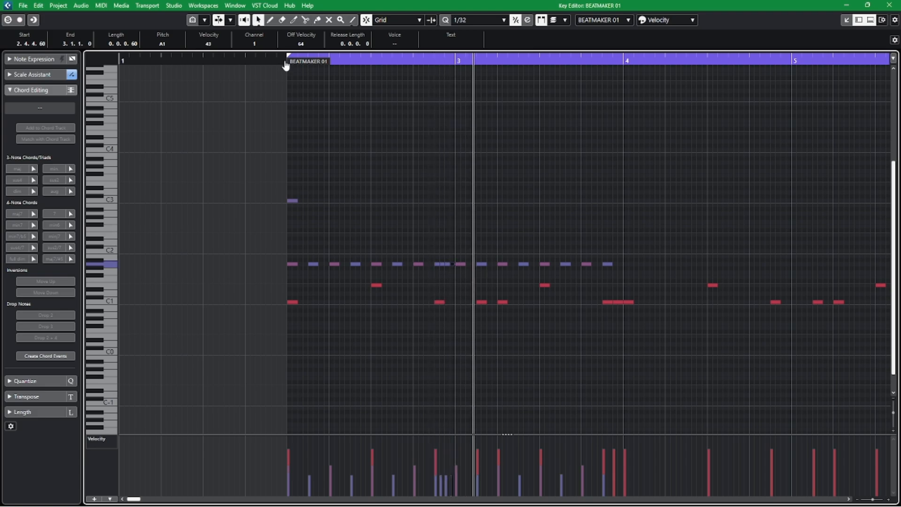
click(283, 60)
key(space)
right_click(415, 162)
click(427, 163)
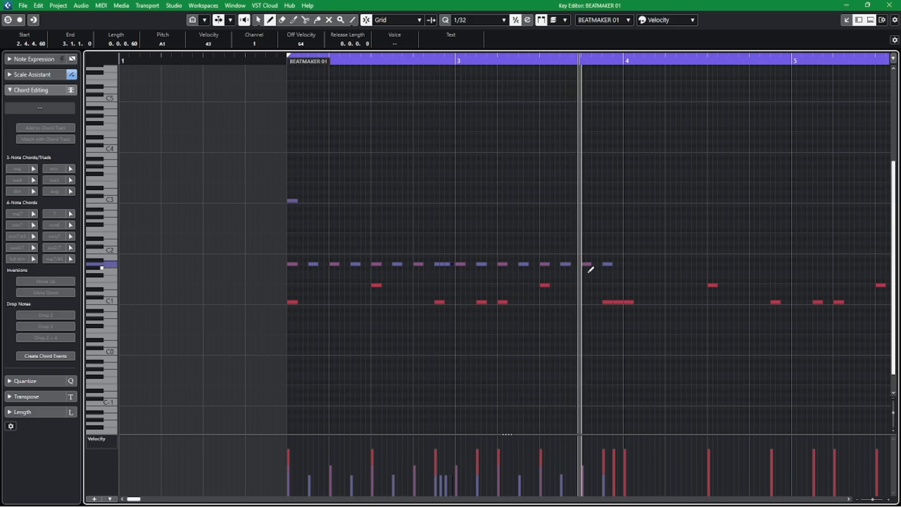
key(space)
Replay the drum pattern, draw a 1/32 F1 note at 3.3.3 and set its velocity to 52.
click(275, 60)
key(space)
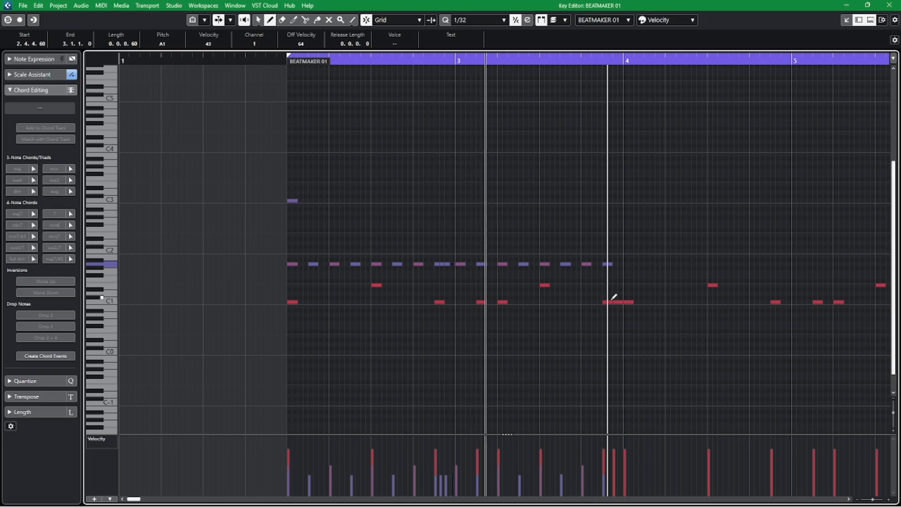
key(space)
click(563, 280)
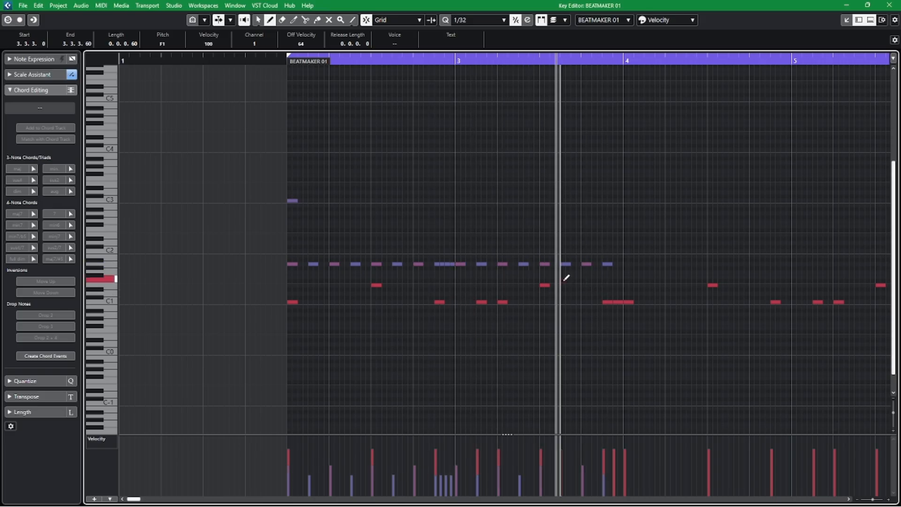
click(565, 471)
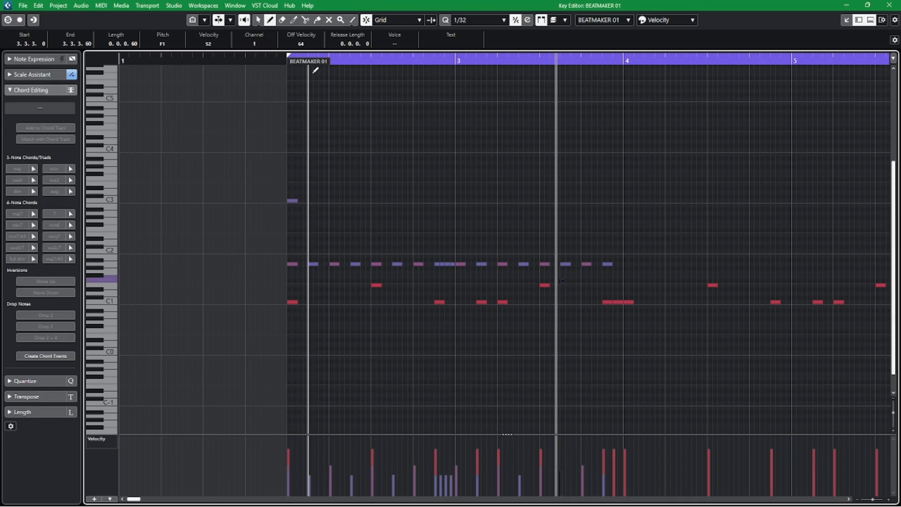
Replay the pattern from just before bar 2 and raise the 1/32 note at 3.3.3 to A2.
click(278, 59)
key(space)
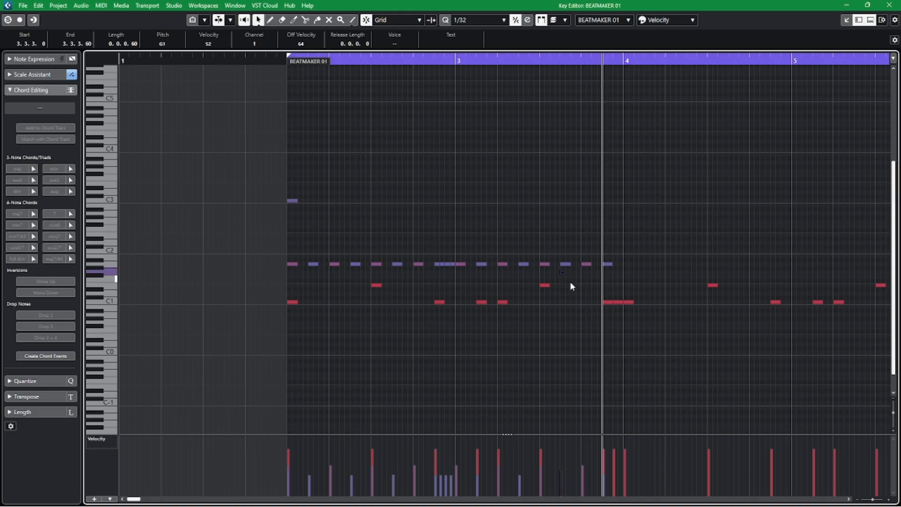
key(Up)
key(Up)
key(Up)
key(Up)
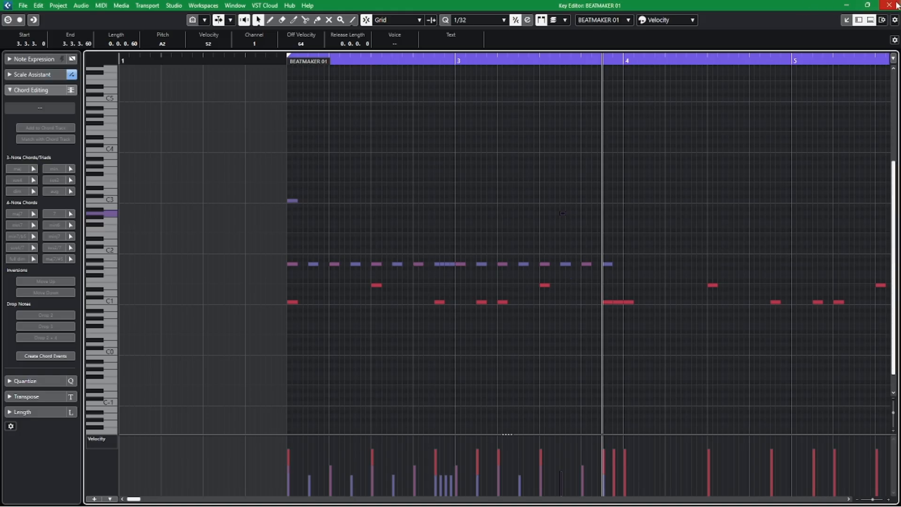
Audition the drum pattern with the A2 note from just before bar 2 and clear the selection.
click(283, 59)
key(space)
click(453, 167)
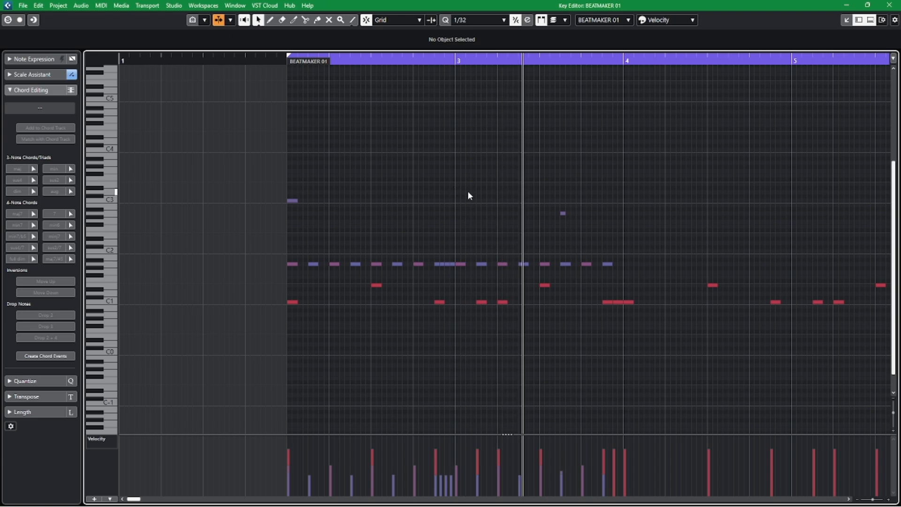
key(space)
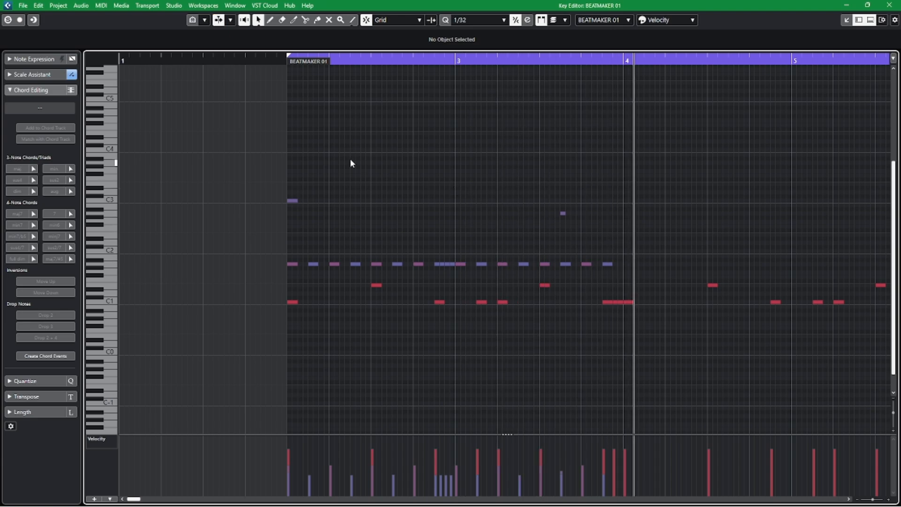
Copy all A1, A2 and C3 notes of bars 2 and 3 and paste them at bar 4.
drag(235, 177, 638, 266)
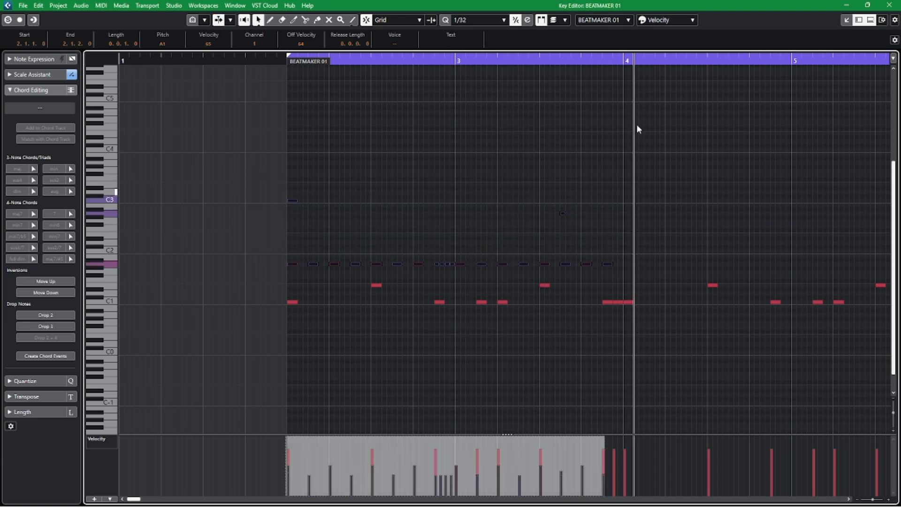
click(623, 61)
key(ctrl+v)
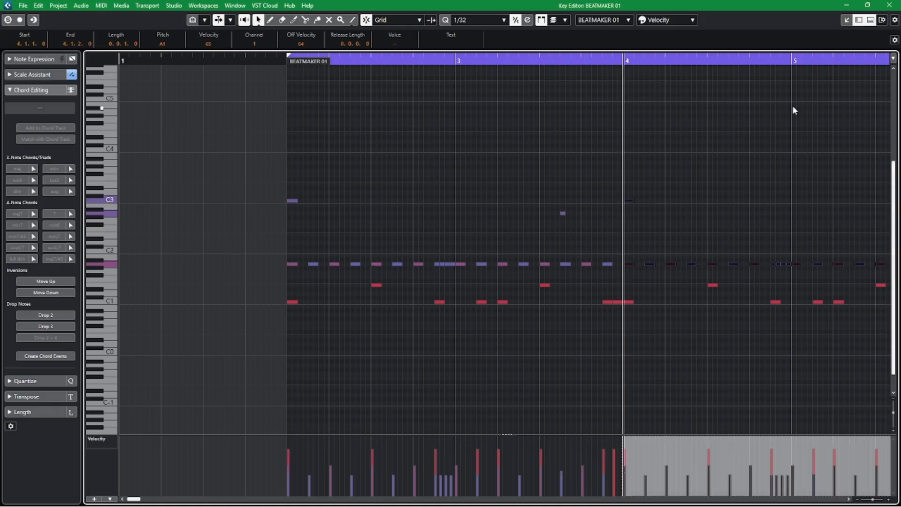
Close the key editor, open the Drums track's BeatMaker instrument and play the beat through.
click(896, 3)
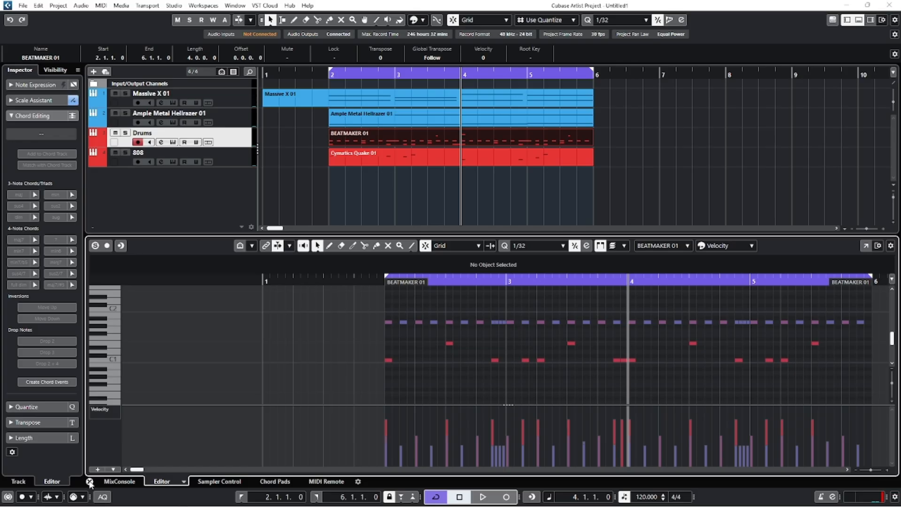
click(89, 481)
click(174, 142)
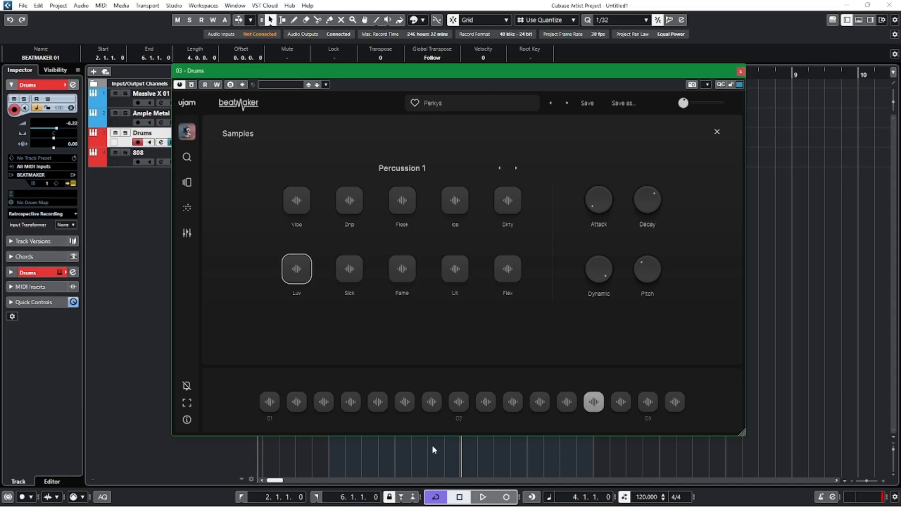
key(space)
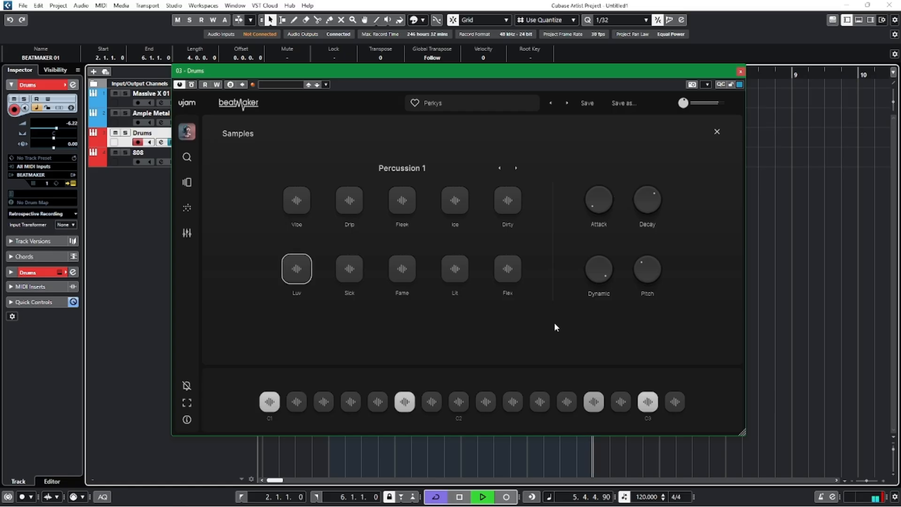
key(space)
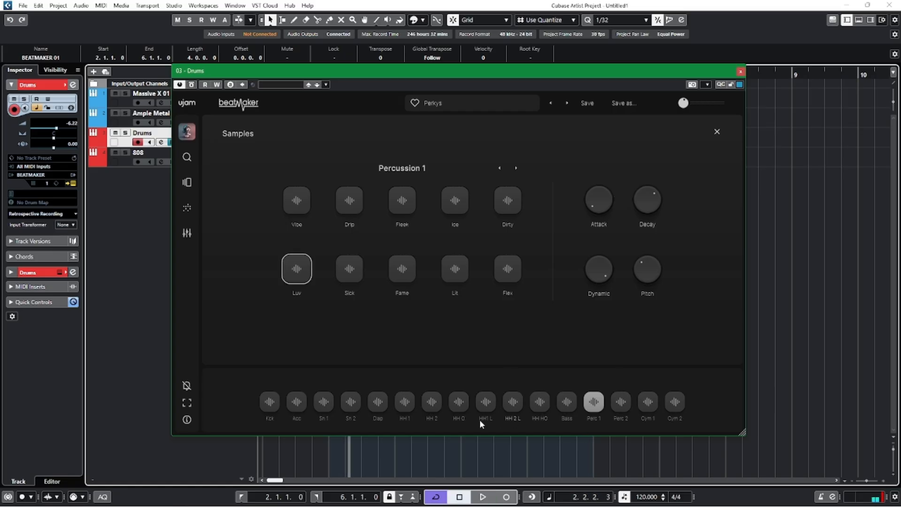
key(space)
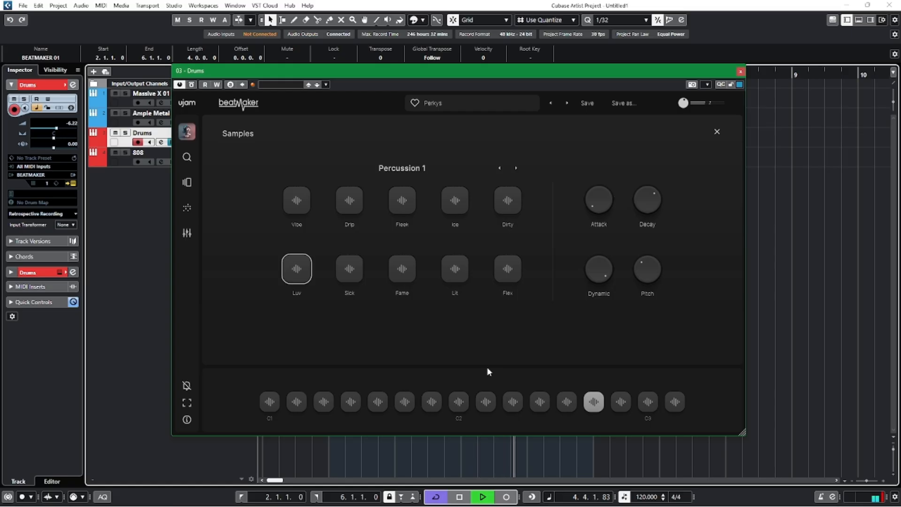
key(space)
Preview the Snare 1 pad, open the BEATMAKER 01 part for editing and enlarge the editor area.
click(323, 401)
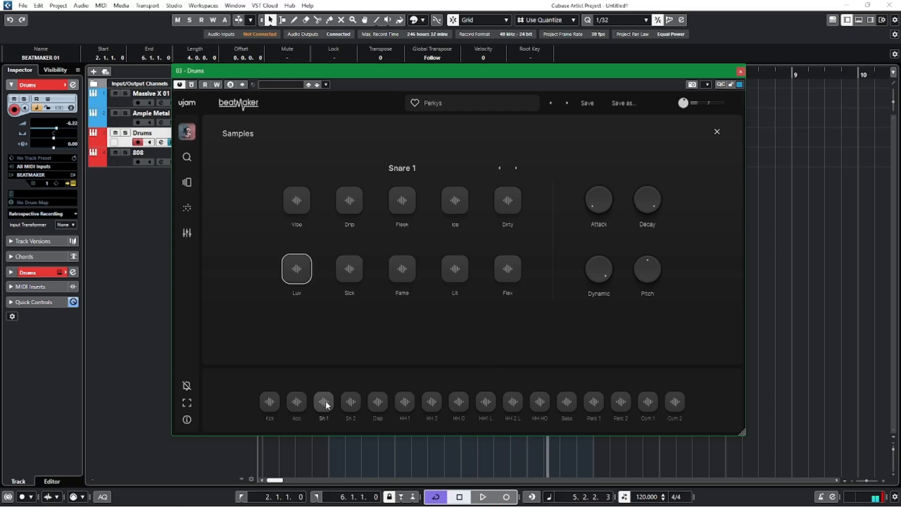
drag(489, 74, 491, 190)
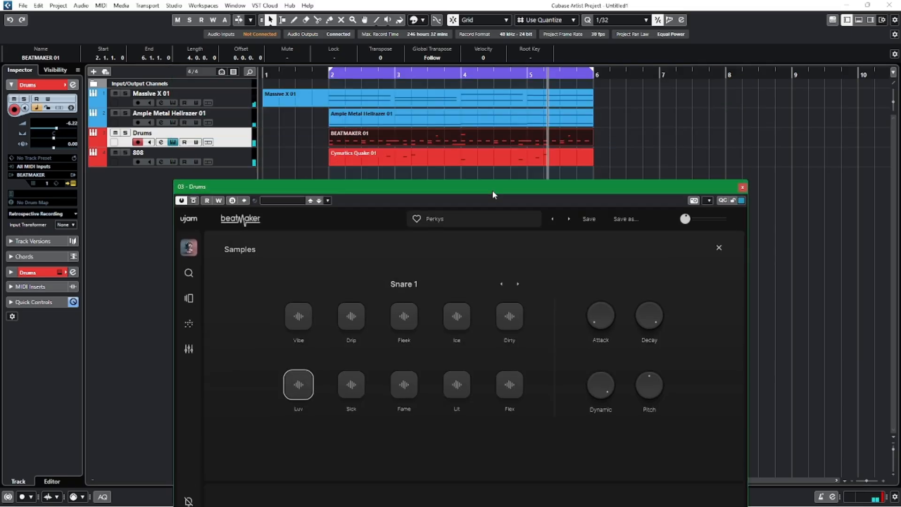
double_click(495, 136)
drag(666, 188, 650, 323)
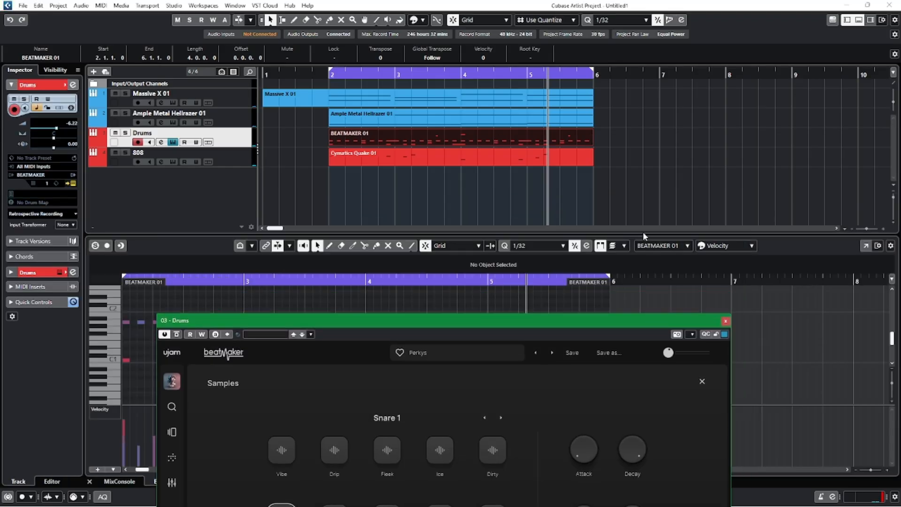
drag(642, 232, 643, 136)
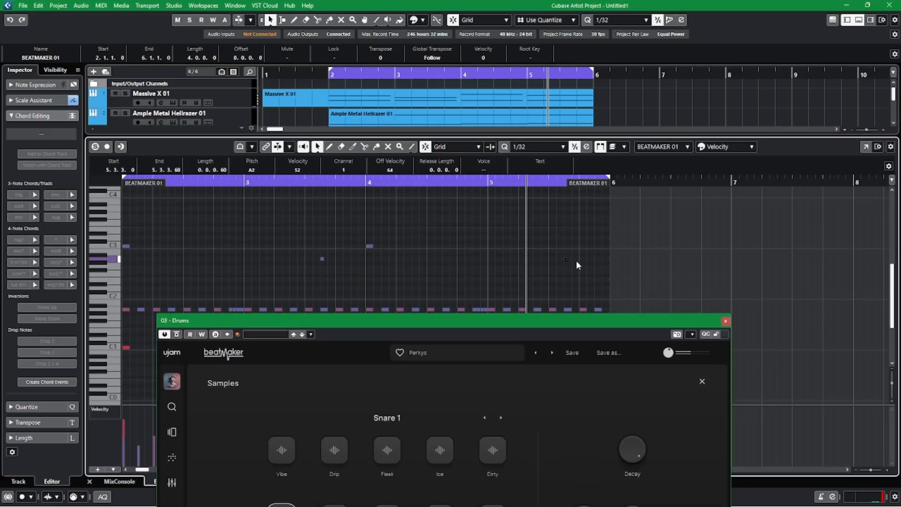
Preview the Sick sample for Percussion 1 in BeatMaker and close the instrument.
drag(574, 323, 576, 103)
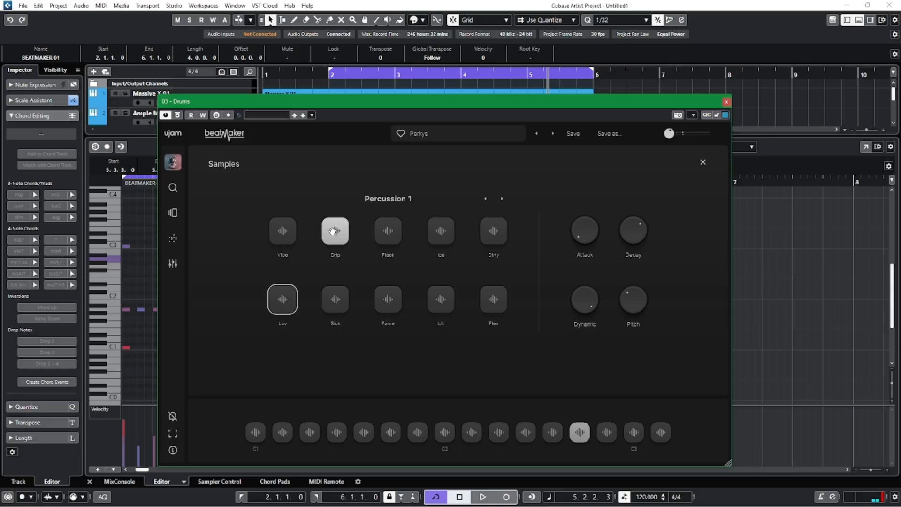
click(330, 301)
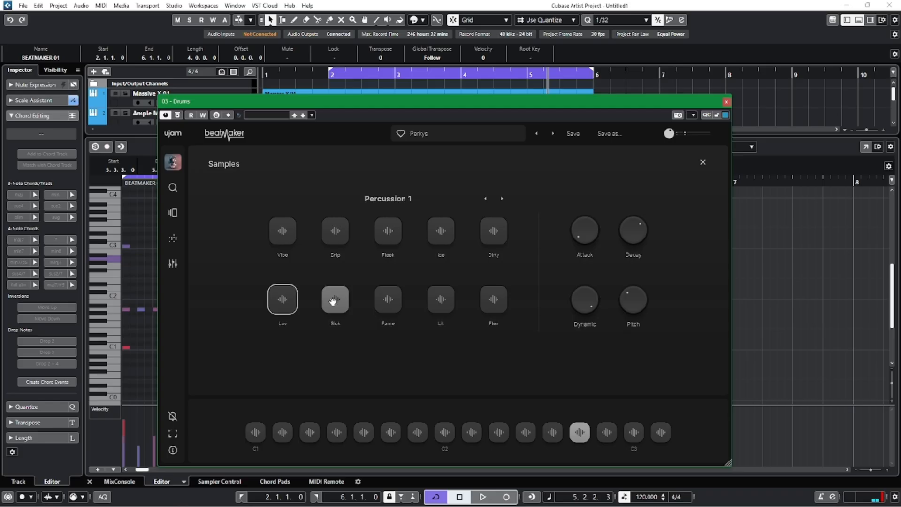
click(726, 101)
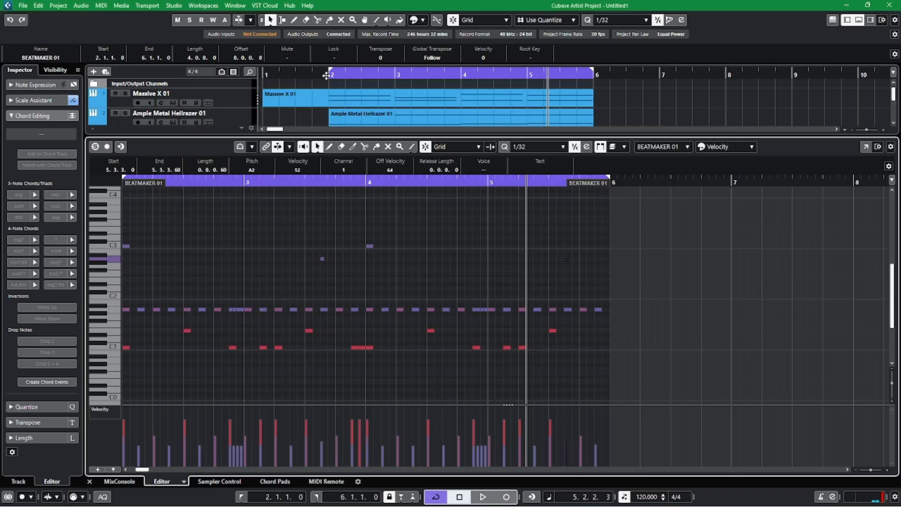
Close the note editor and play the full arrangement from bar 2.
click(89, 481)
key(space)
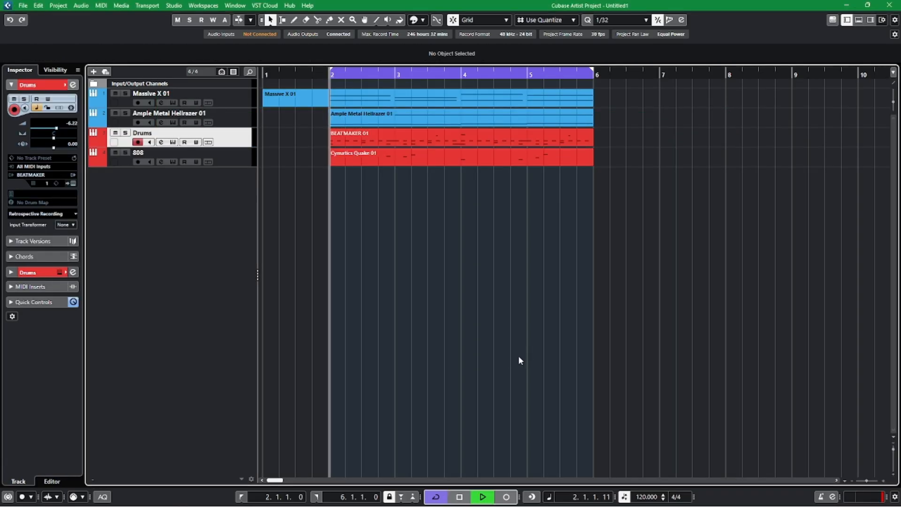
key(h)
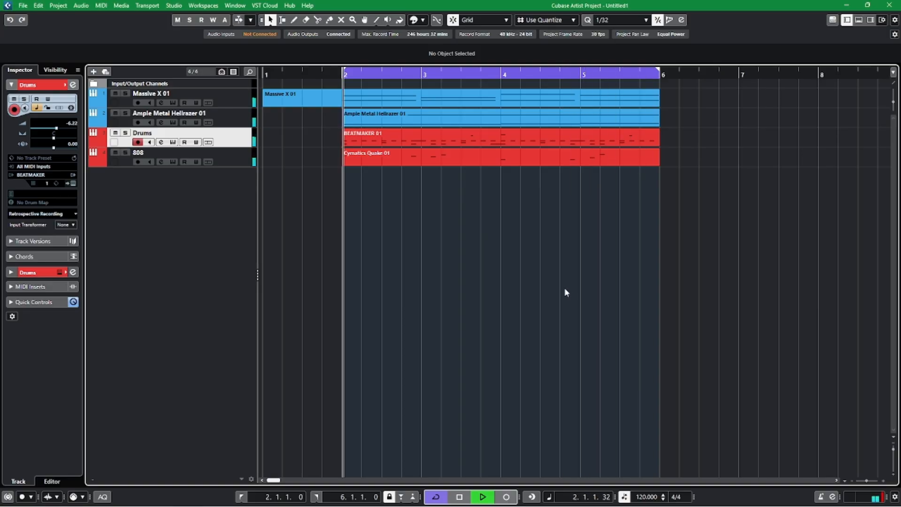
key(space)
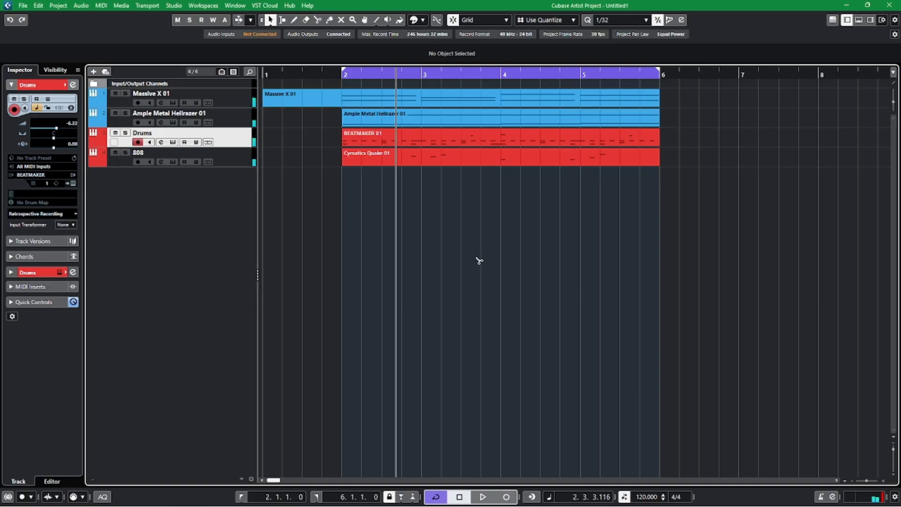
Split the Massive X 01 part at bar 2 and delete the piece in bar 1.
key(3)
click(342, 104)
key(1)
click(313, 97)
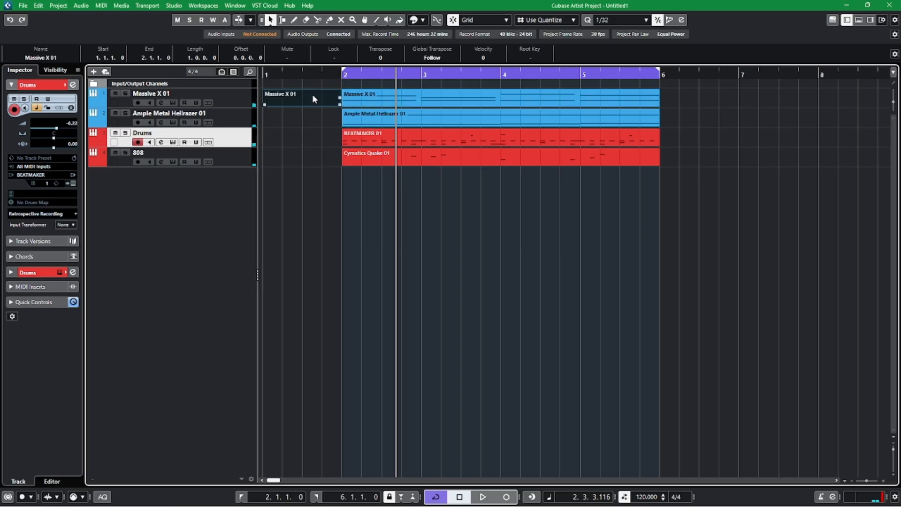
key(Delete)
Move the BEATMAKER 01 and Cymatics Quake 01 parts together to start at bar 6.
drag(356, 222, 676, 146)
drag(358, 139, 677, 144)
click(539, 207)
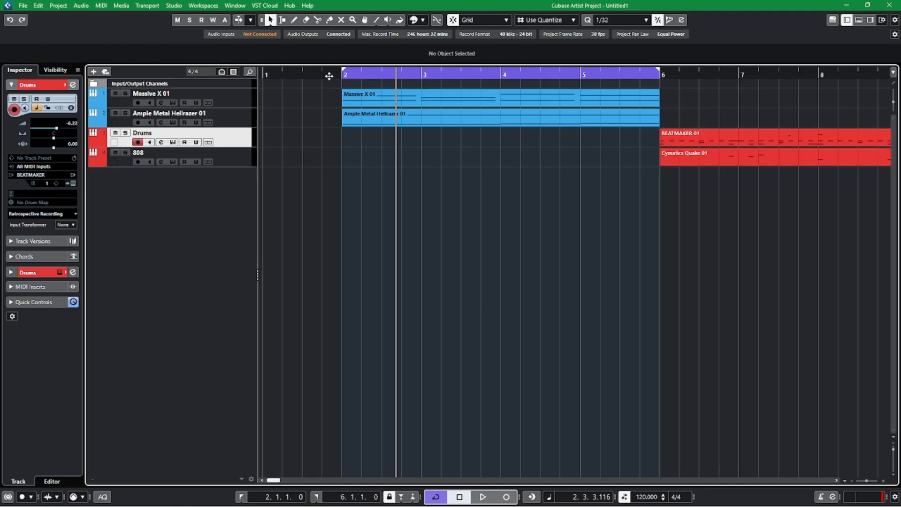
Play the synth and guitar parts alone from just before bar 2 and select the Massive X 01 track.
click(328, 76)
key(g)
key(g)
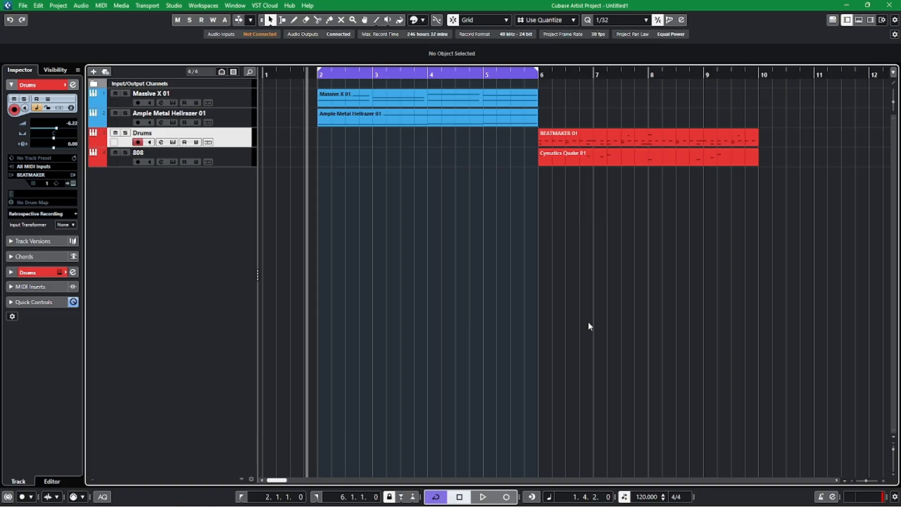
key(space)
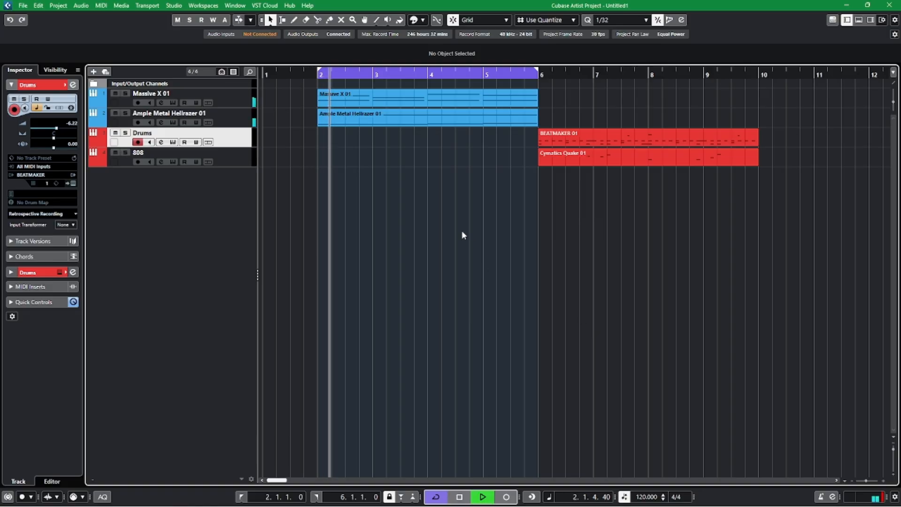
key(space)
click(229, 93)
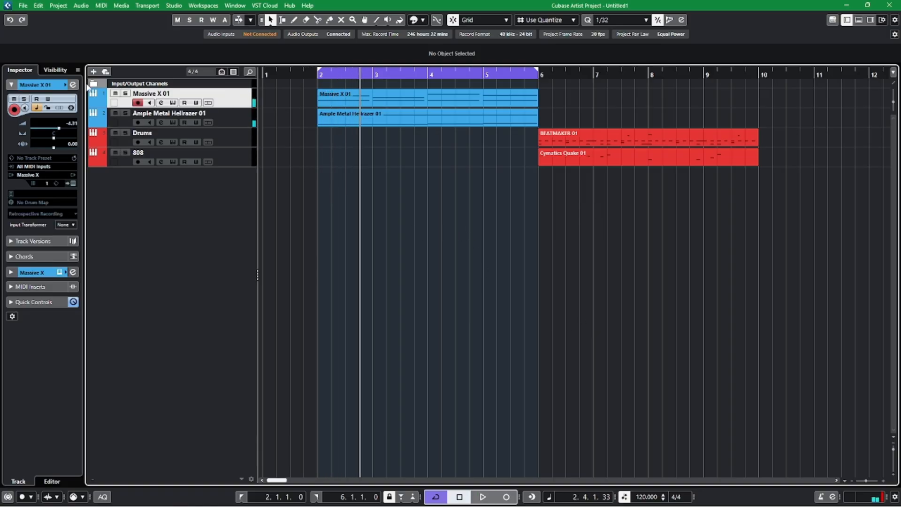
Reset the Massive X 01 track's volume to 0.00 and activate its send to Mono Out 2 in the channel settings.
double_click(77, 124)
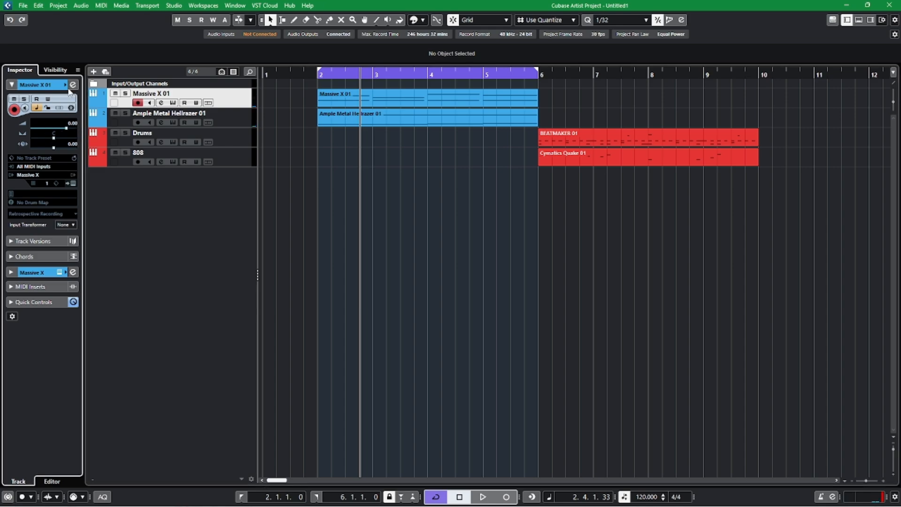
click(73, 85)
click(463, 149)
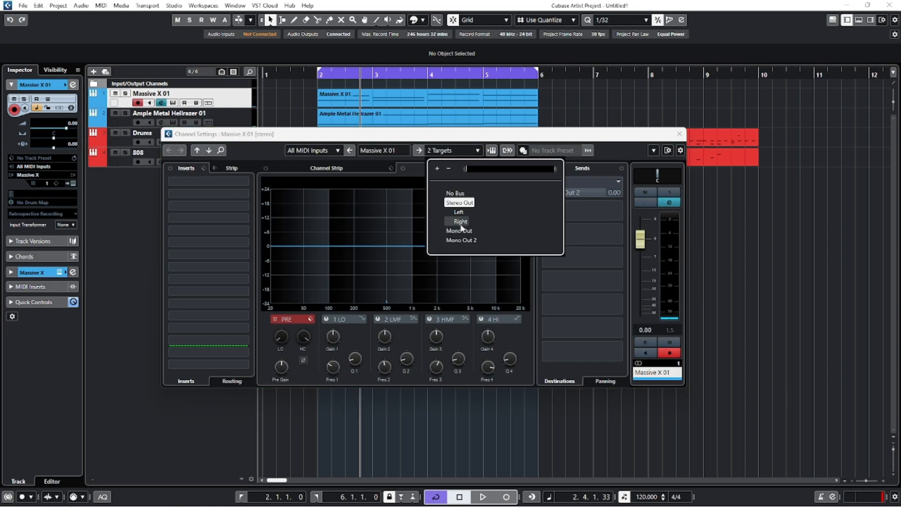
click(513, 209)
click(551, 186)
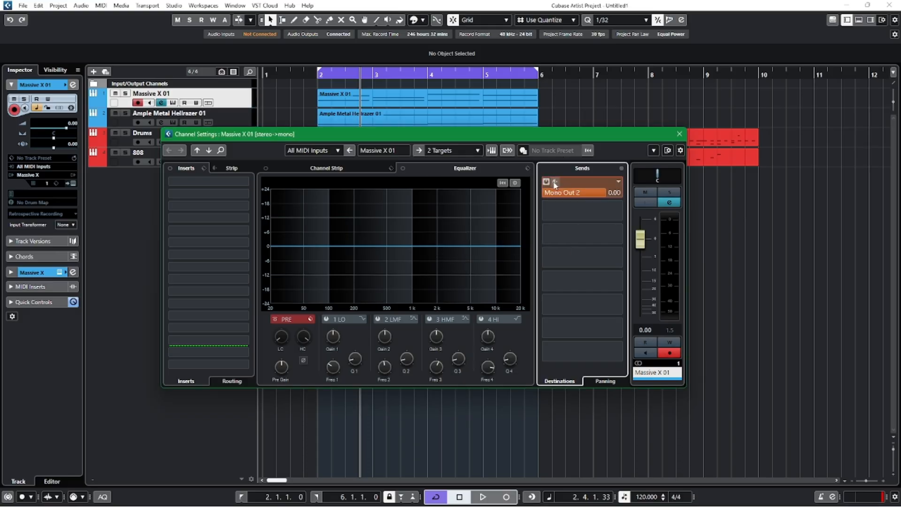
Solo the Massive X 01 track with the playhead set at bar 2 and reopen its channel settings.
click(668, 191)
click(668, 190)
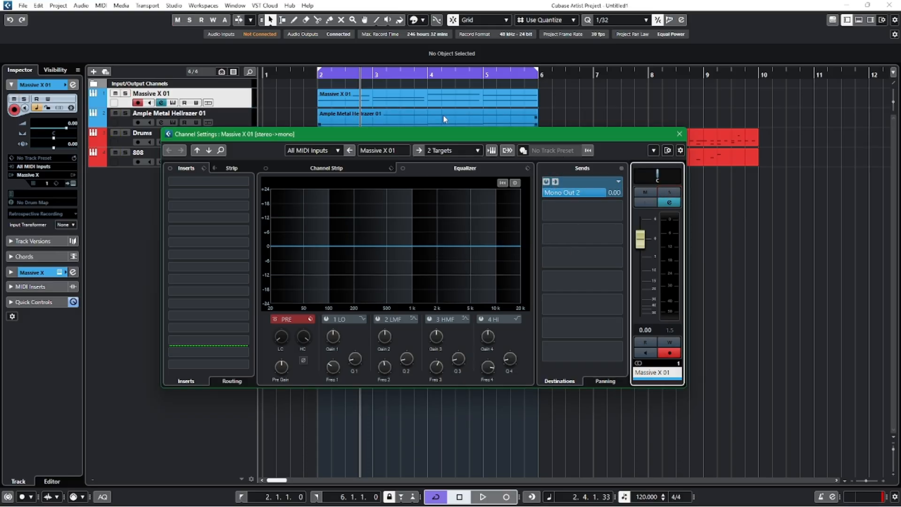
click(317, 77)
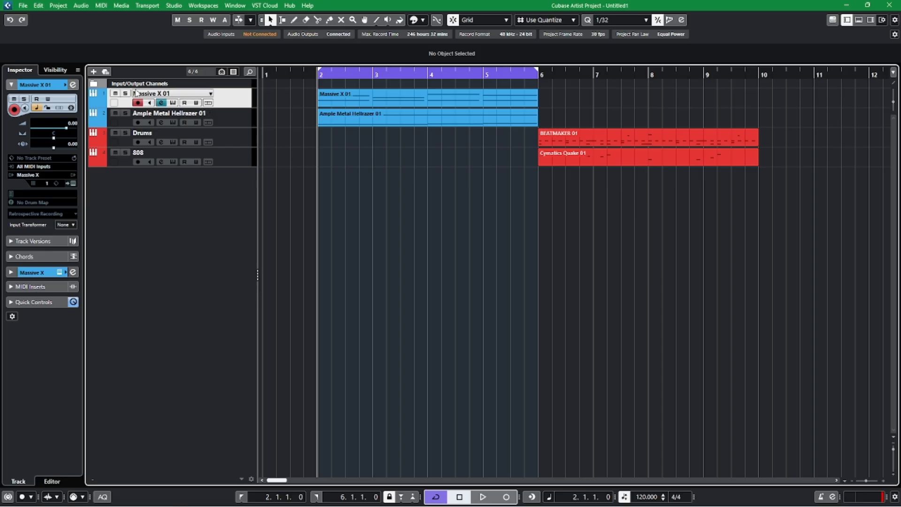
click(125, 94)
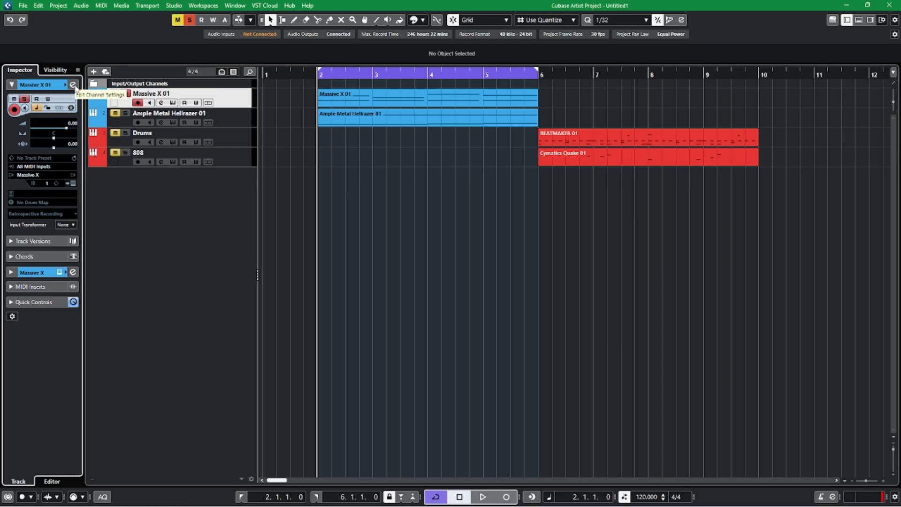
click(73, 86)
drag(451, 137, 464, 137)
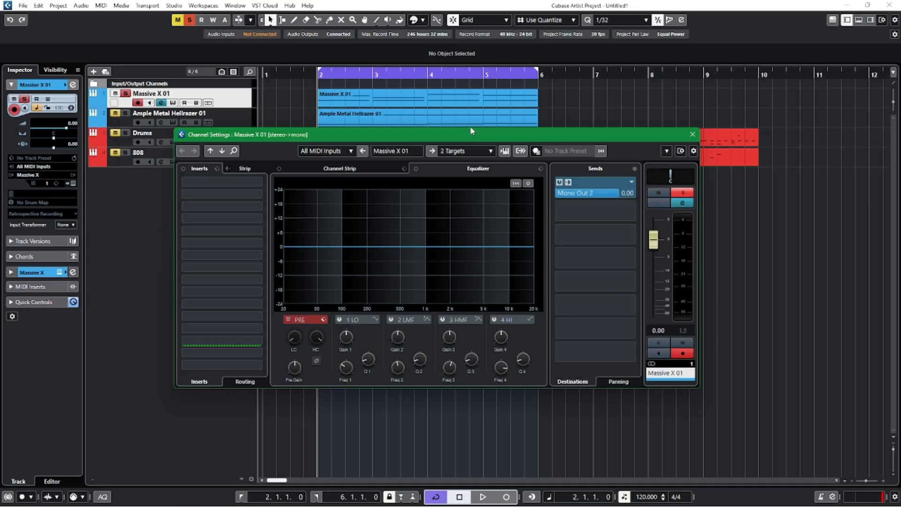
Insert Pro-Q 3 in the first insert slot of Massive X 01 and play the track to view its spectrum.
drag(525, 136, 530, 155)
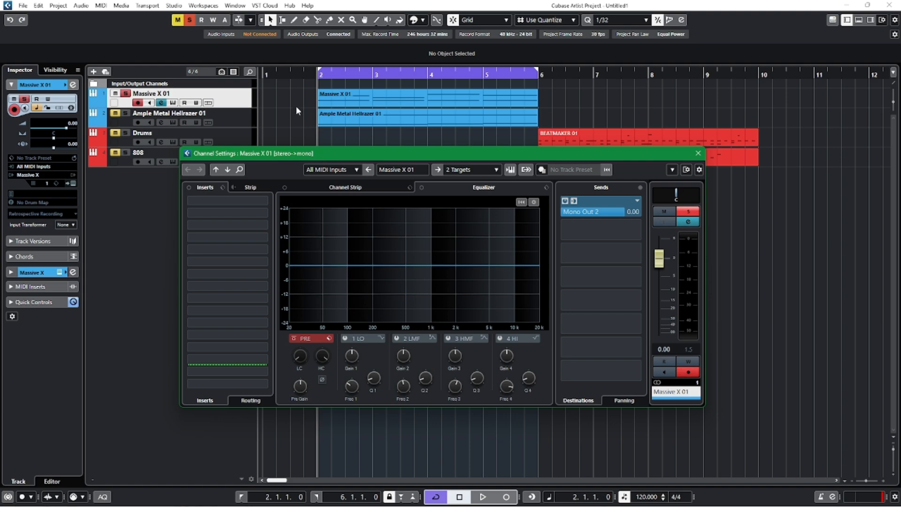
click(225, 201)
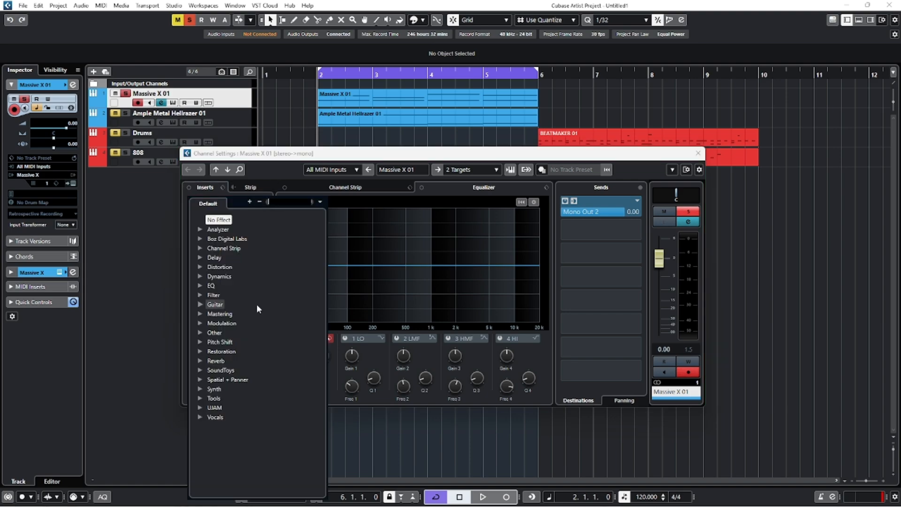
click(203, 286)
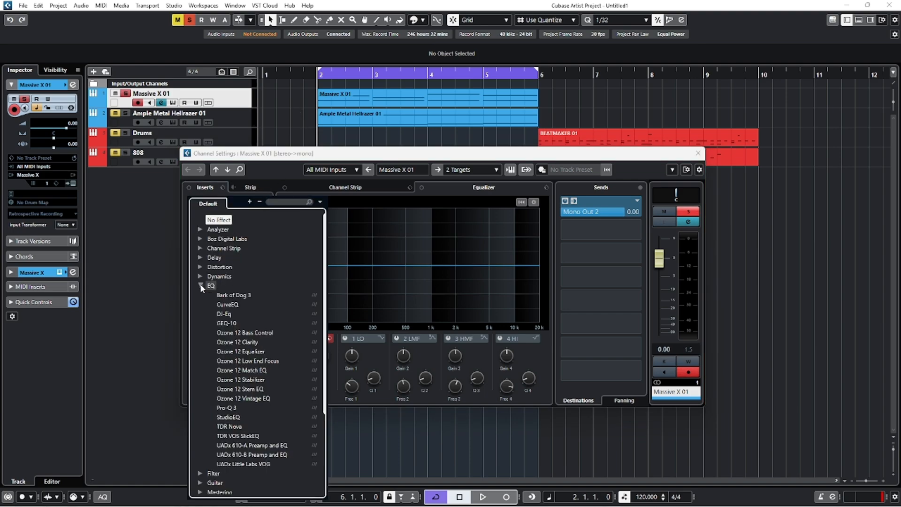
click(232, 406)
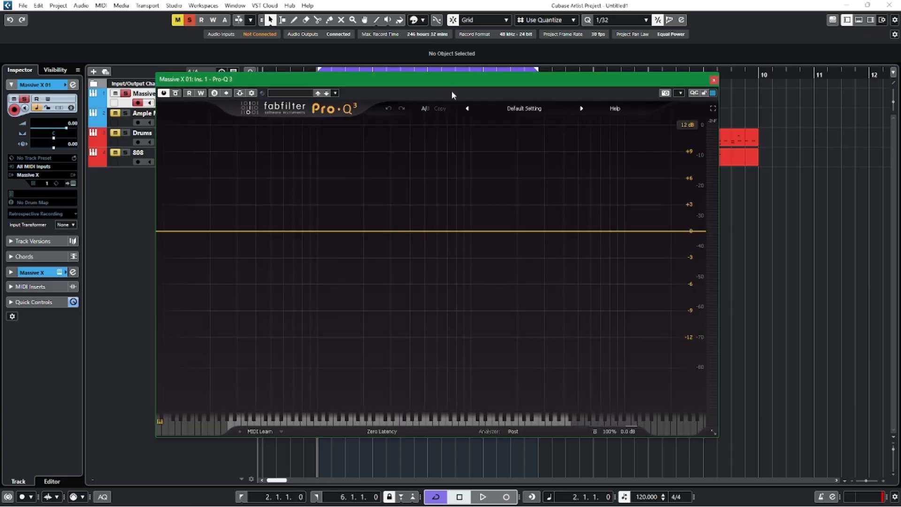
mouse_move(451, 91)
mouse_down()
mouse_move(450, 117)
mouse_move(456, 84)
mouse_up()
key(space)
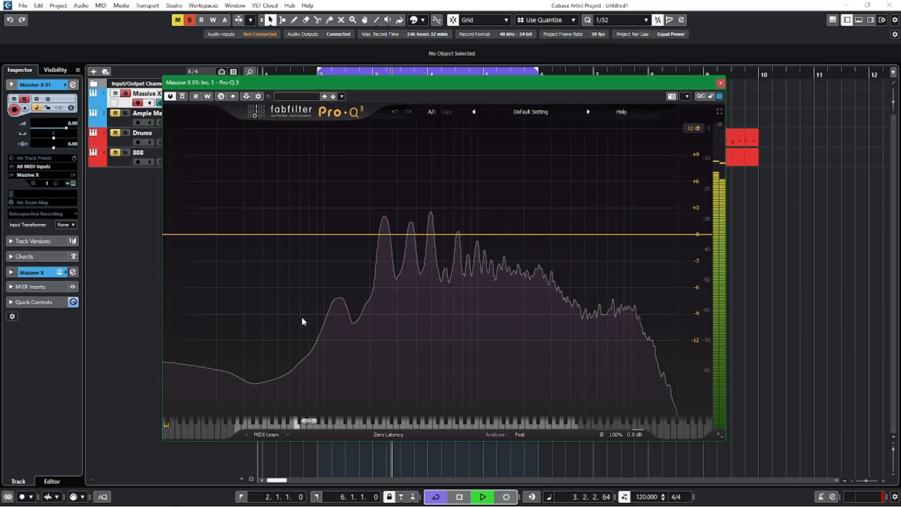
key(space)
Add a 12 dB/oct low cut band to the synth's EQ and sweep its frequency up to about 100 Hz in solo.
click(188, 234)
drag(187, 234, 317, 234)
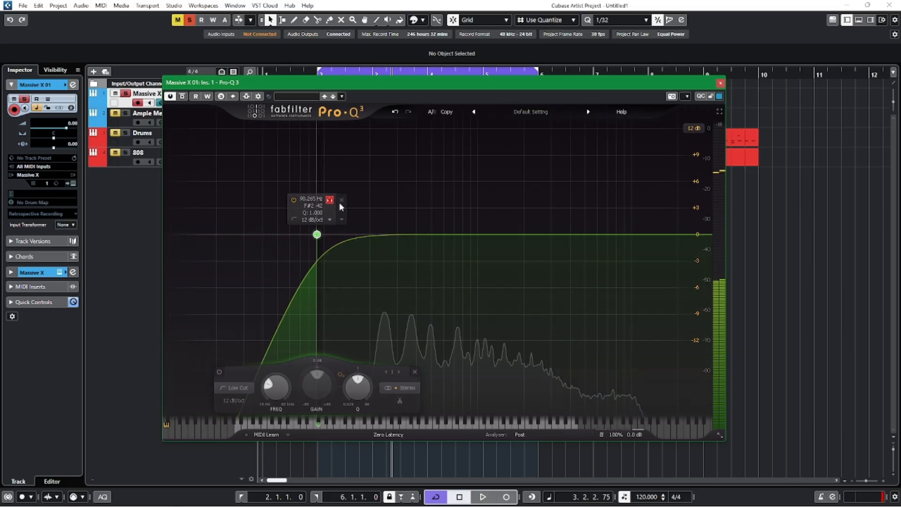
drag(341, 206, 346, 208)
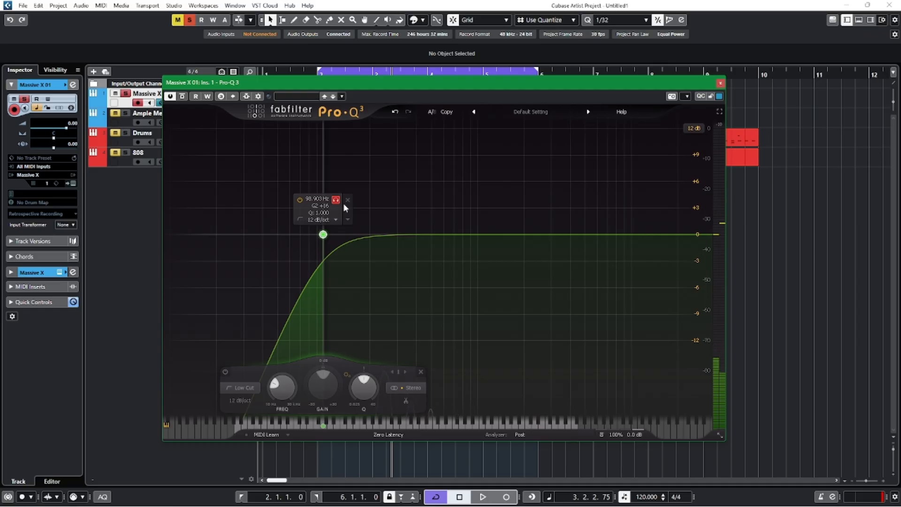
Switch Pro-Q 3 to Natural Phase and raise the low cut to just below the synth's first strong peak.
click(389, 434)
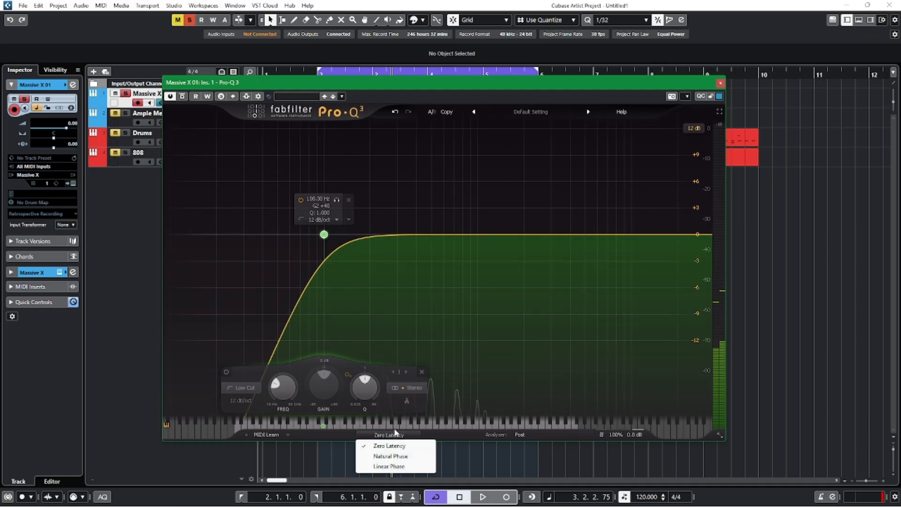
click(390, 456)
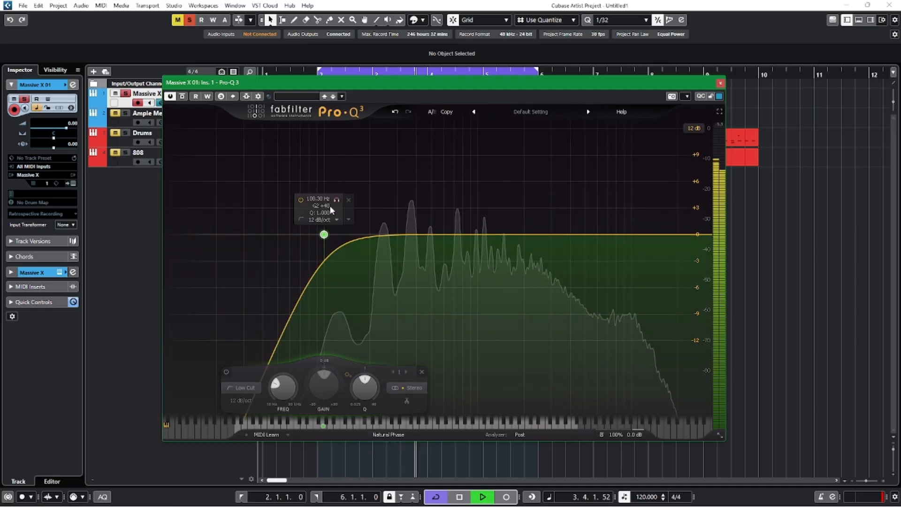
drag(336, 200, 386, 201)
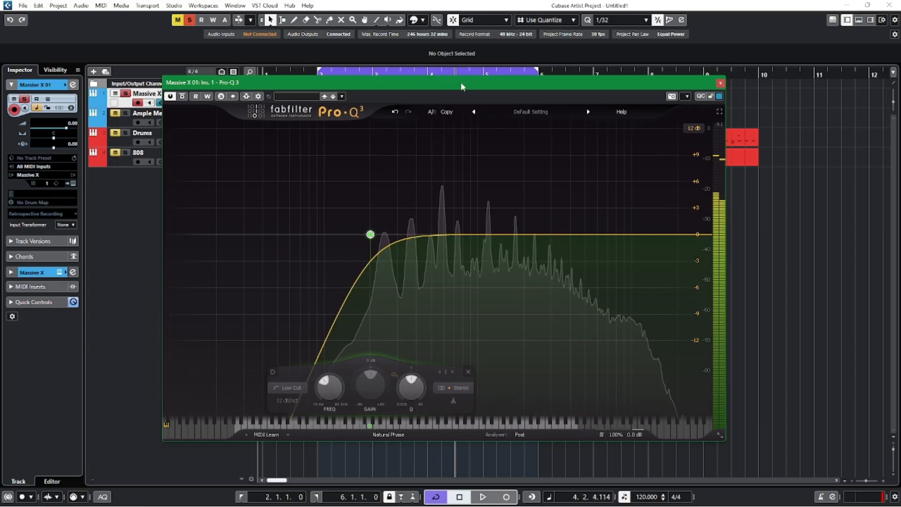
Uncover the Massive X 01 channel settings to examine its built-in equalizer and meter, and return to the Pro-Q 3 display.
drag(462, 84, 537, 326)
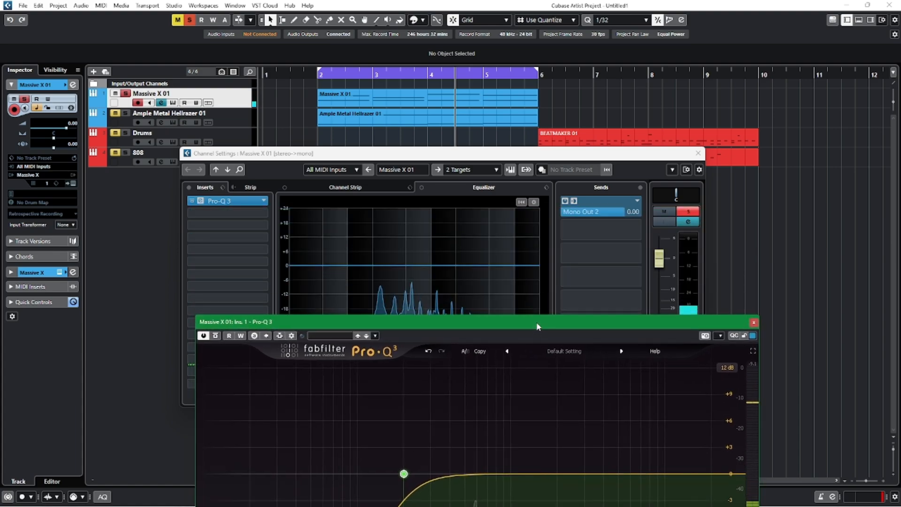
drag(551, 159, 545, 78)
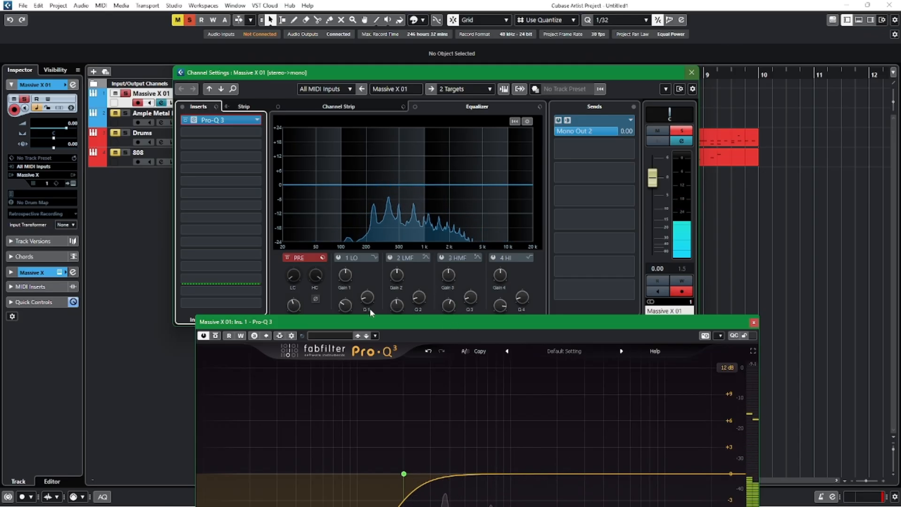
drag(336, 322, 329, 354)
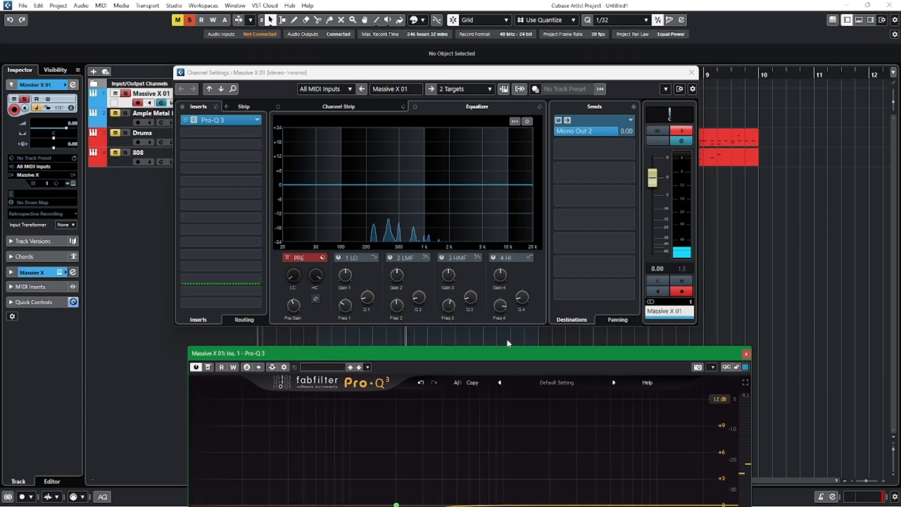
drag(501, 357, 494, 197)
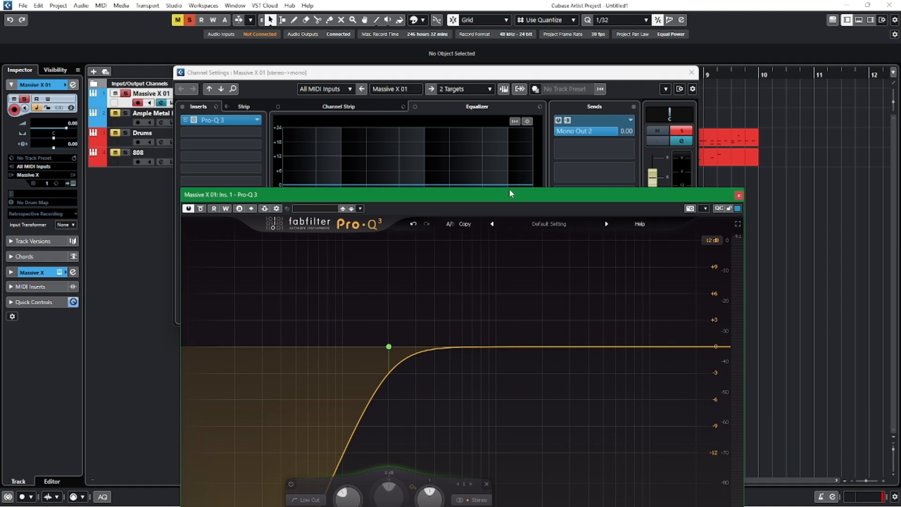
drag(508, 189, 488, 79)
mouse_move(652, 81)
mouse_down()
mouse_move(654, 96)
mouse_move(655, 83)
mouse_up()
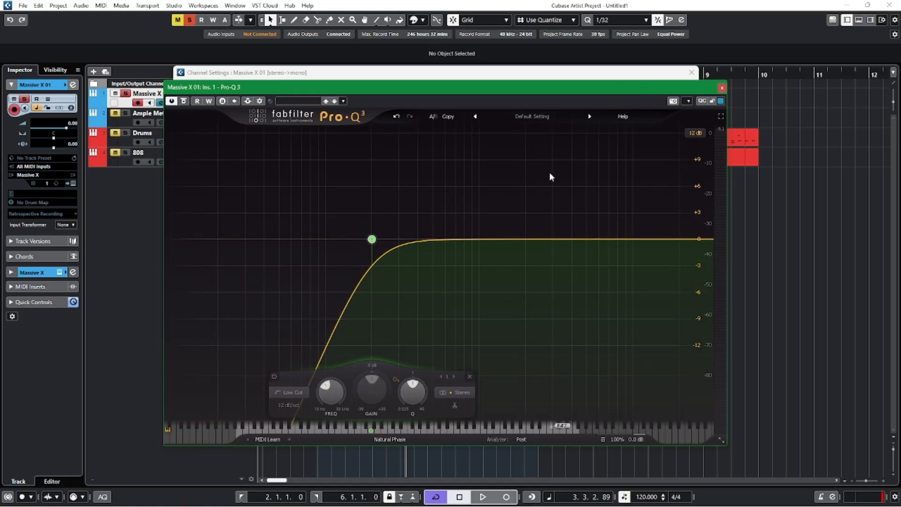
Add a bell cut of about -1.71 dB near 345 Hz with a Q of about 2.48 during playback.
key(space)
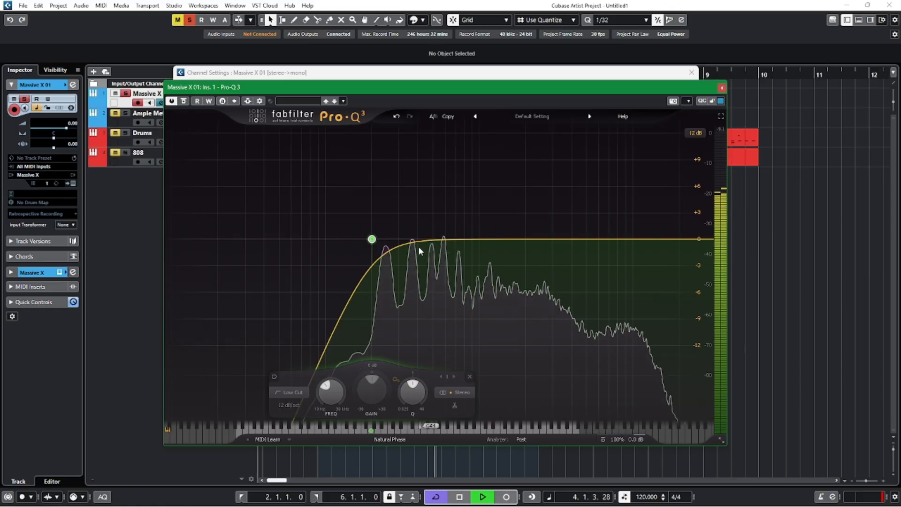
double_click(435, 240)
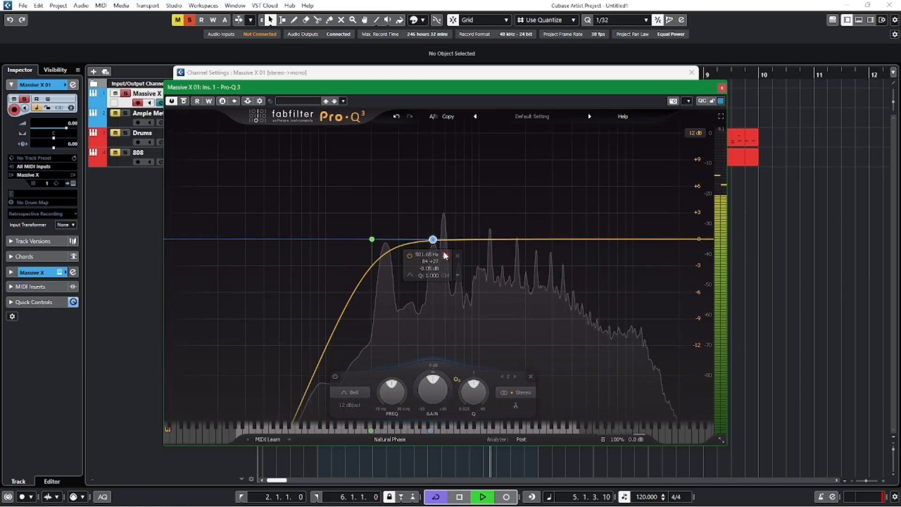
drag(430, 256, 408, 254)
scroll(408, 240, up, 4)
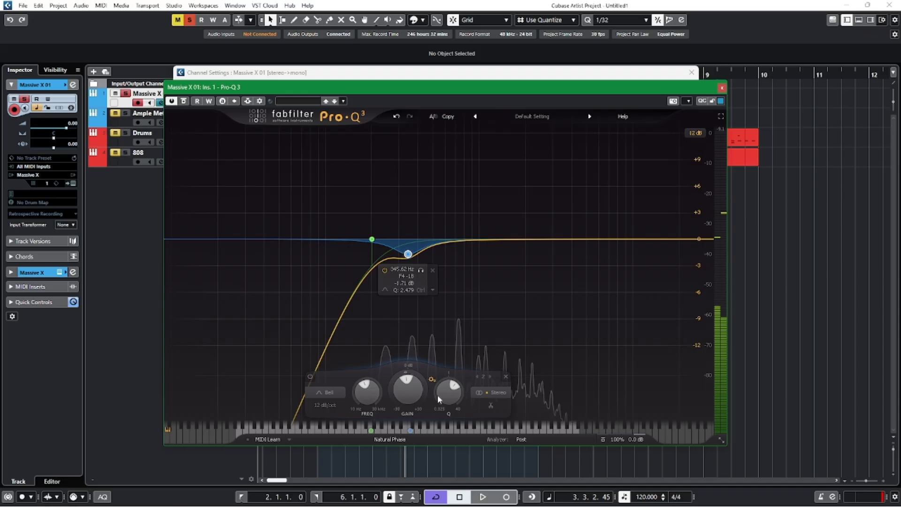
Set the bell band to Mid only and deepen its cut to about -2.82 dB near 327 Hz.
click(479, 394)
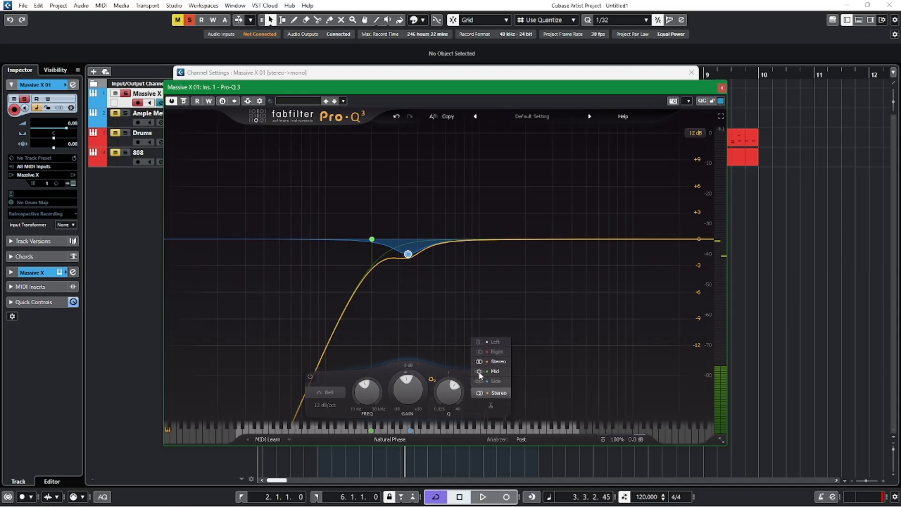
click(480, 371)
drag(407, 254, 405, 266)
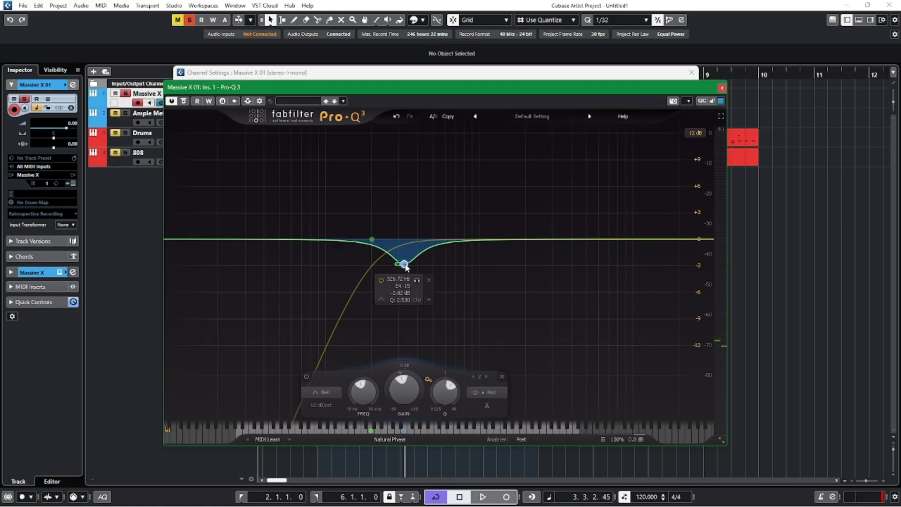
Try a temporary bell band in the high mids and sweep it upward in solo to audition the highs.
key(space)
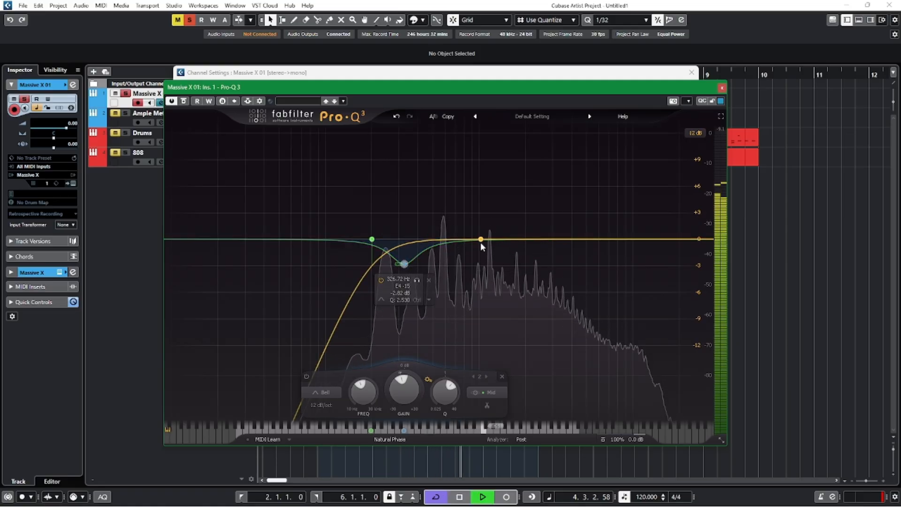
key(space)
click(558, 239)
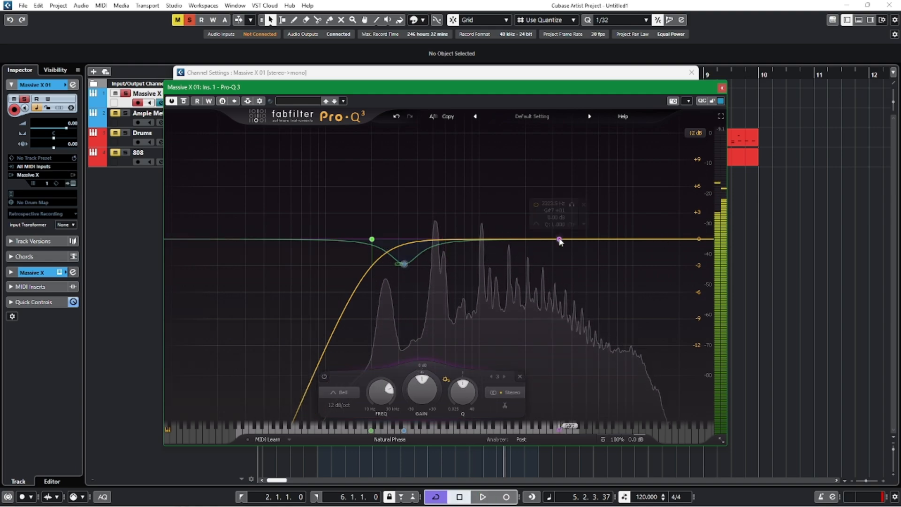
key(space)
drag(572, 207, 675, 225)
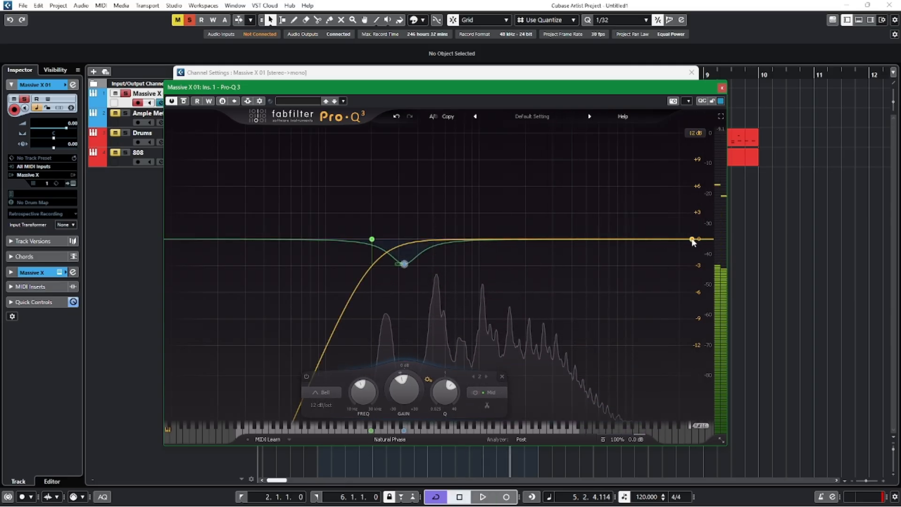
Try a high shelf cut of about -3.29 dB near 5 kHz on the synth and play it back.
drag(670, 240, 630, 240)
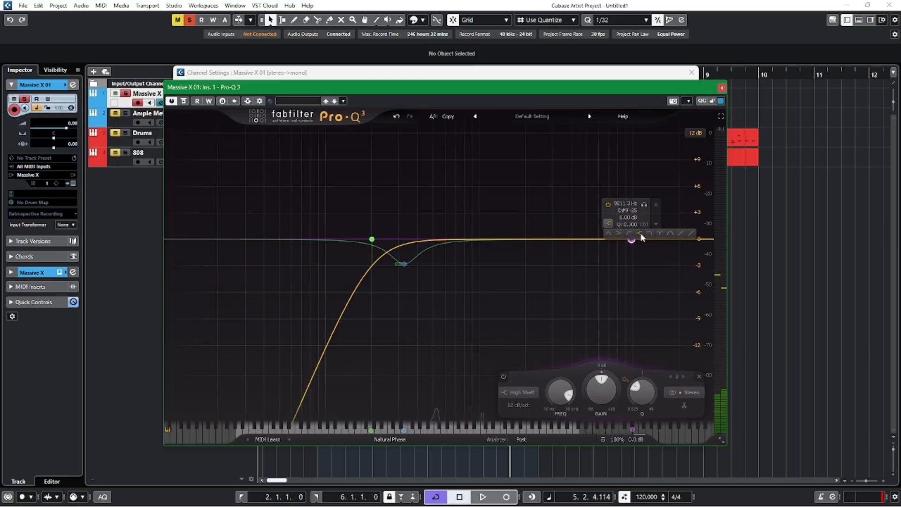
drag(630, 240, 596, 247)
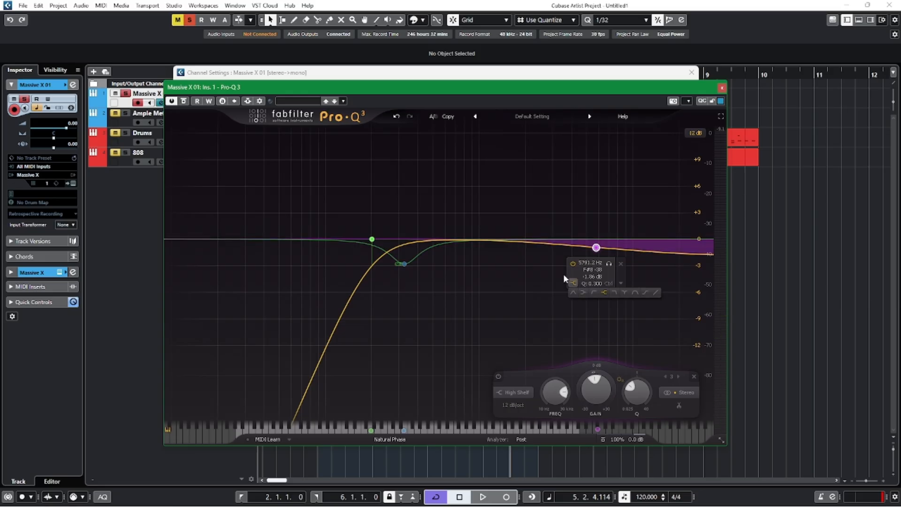
drag(637, 393, 637, 386)
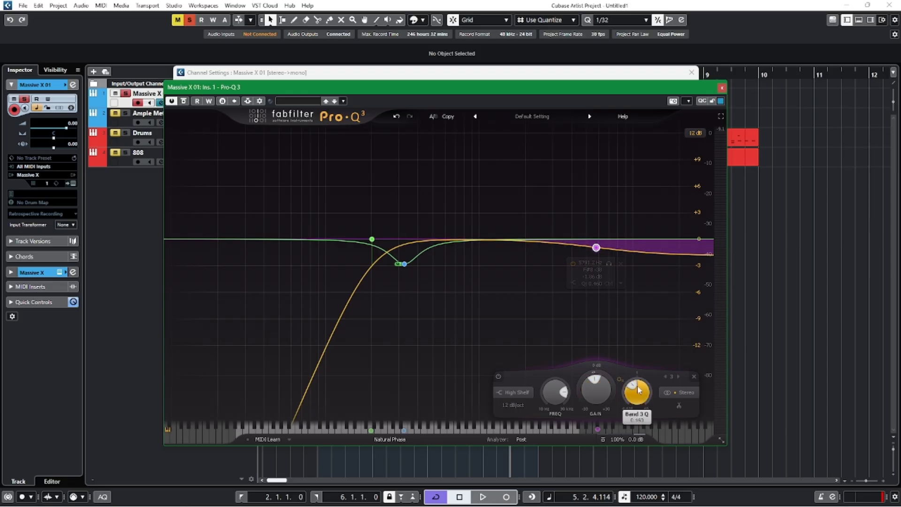
drag(595, 248, 585, 263)
key(space)
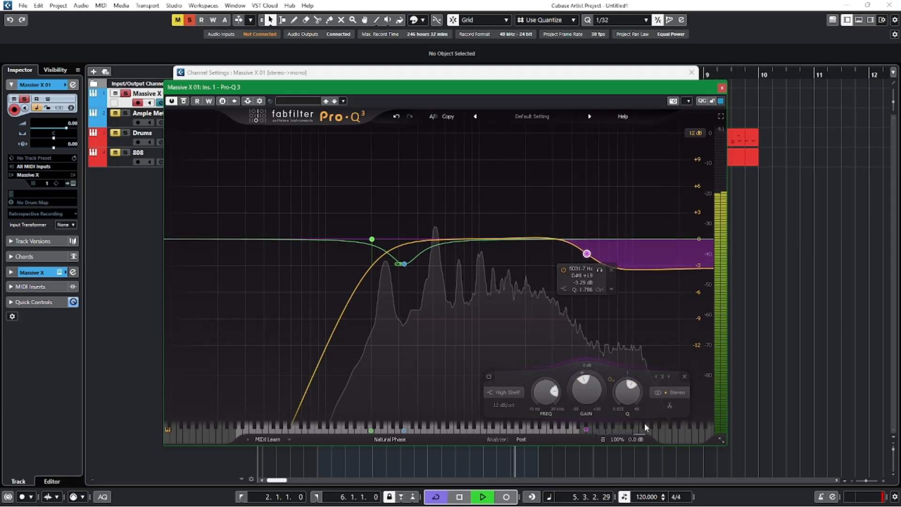
Soften the high shelf's Q to about 1.19, try it at a lower frequency, and delete the band.
scroll(586, 266, down, 3)
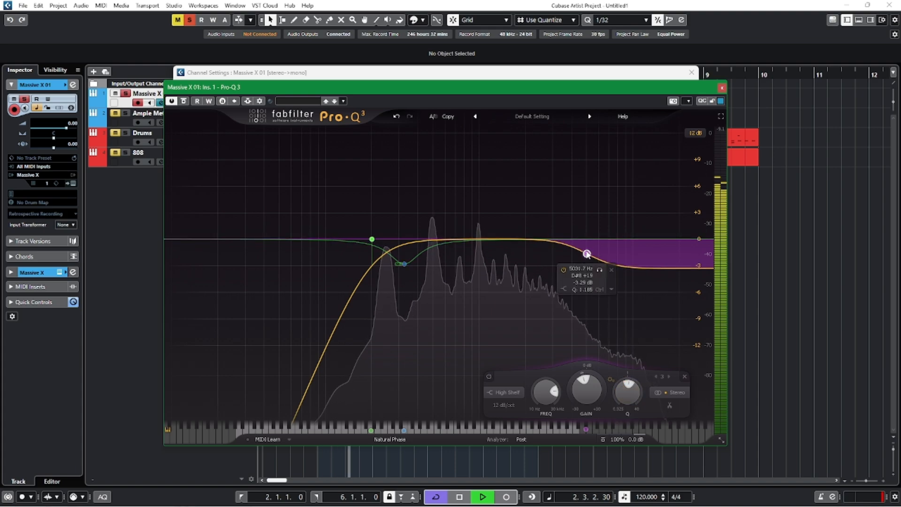
drag(586, 254, 560, 253)
key(space)
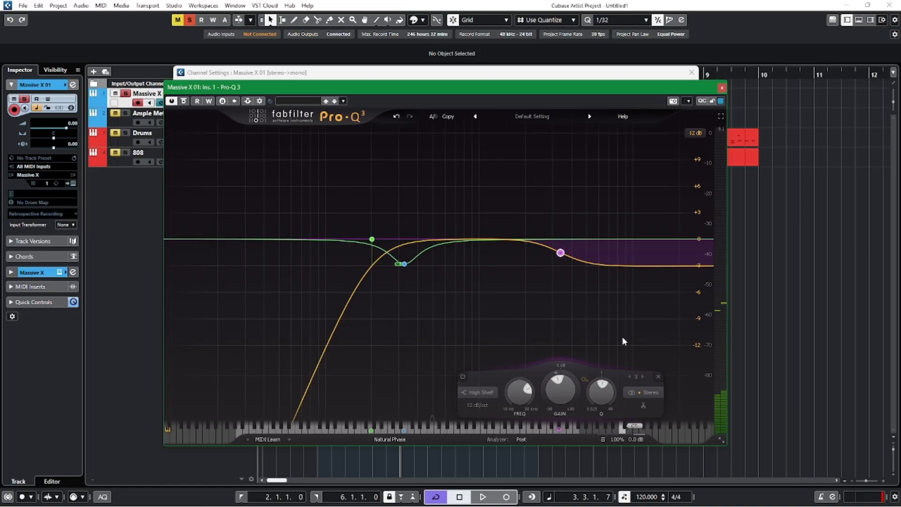
click(657, 377)
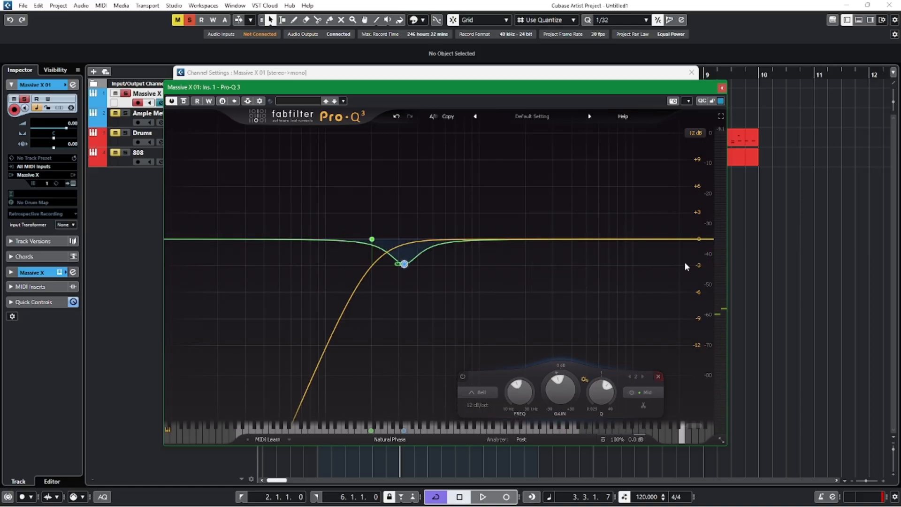
Add a 12 dB/oct high cut on the Mid channel, sweep it down to about 6 kHz, and play the result.
click(689, 239)
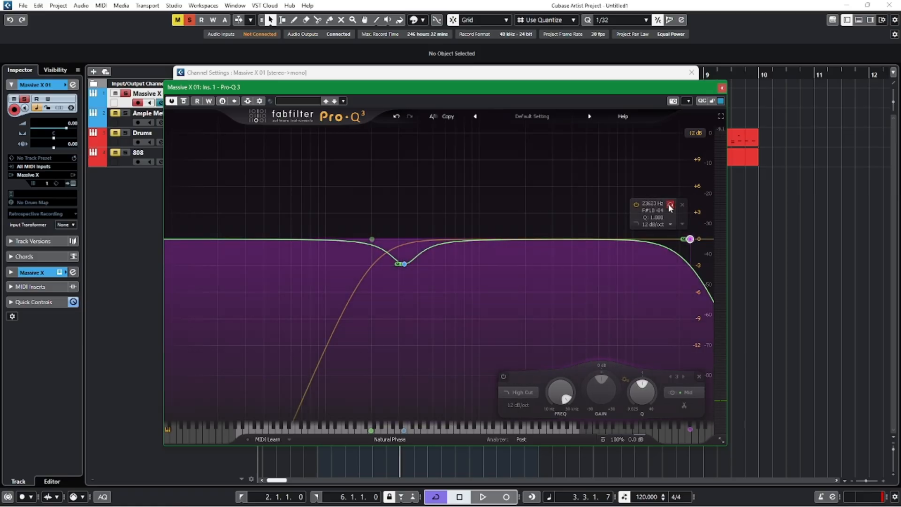
drag(669, 207, 614, 195)
key(space)
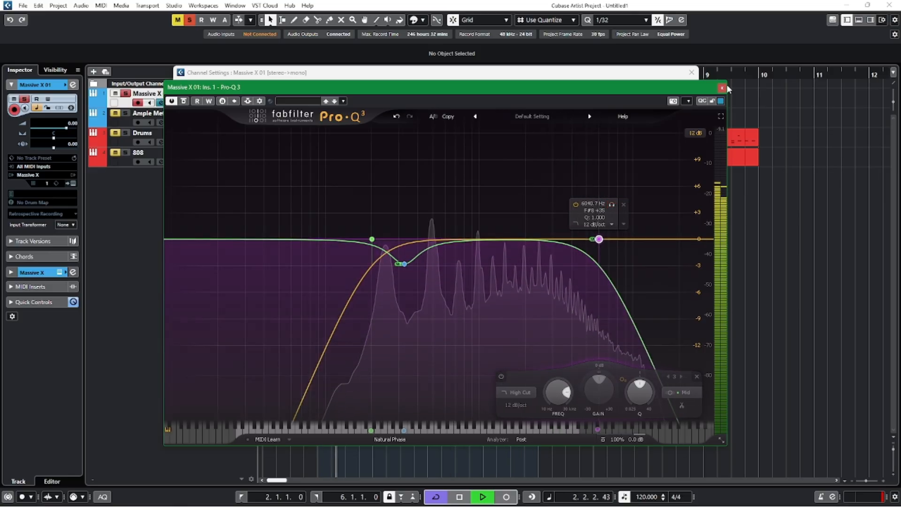
Close the channel settings, open the Massive X instrument, and turn its Noise control all the way down.
click(691, 73)
drag(667, 86, 616, 270)
click(172, 102)
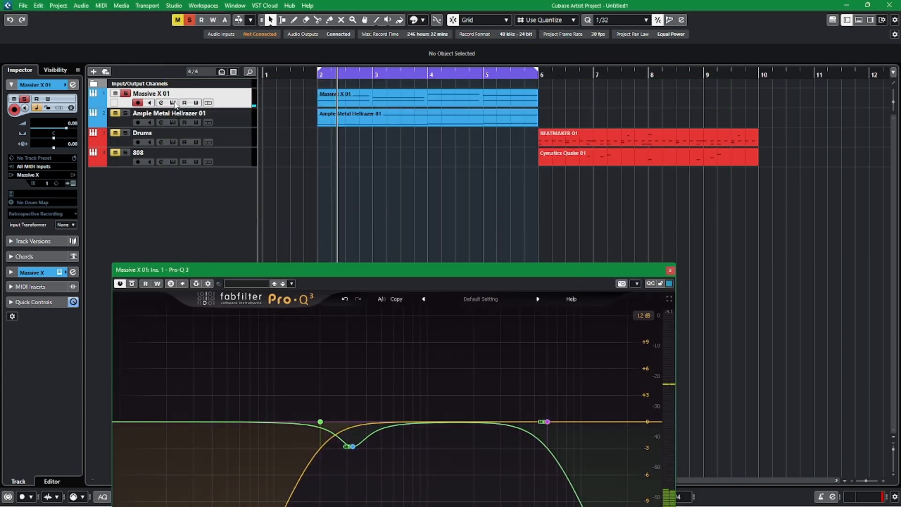
click(173, 102)
drag(584, 97, 566, 72)
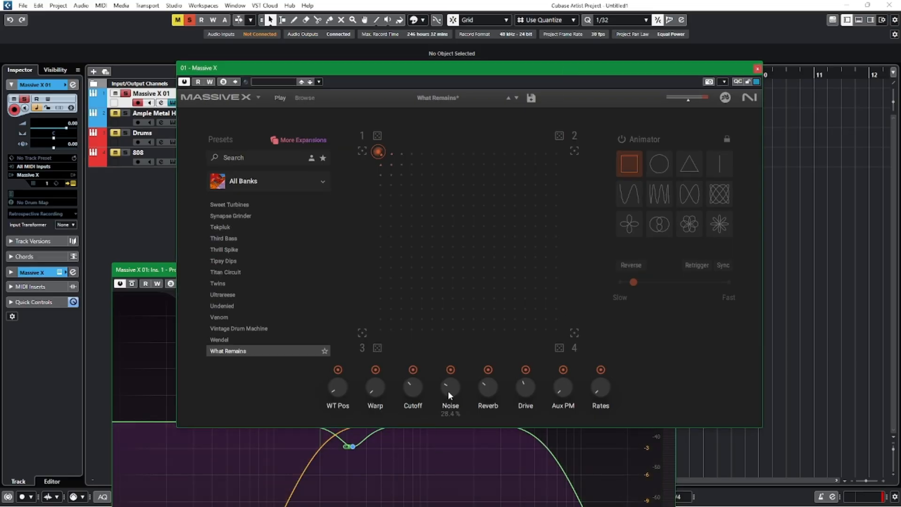
drag(449, 384, 449, 404)
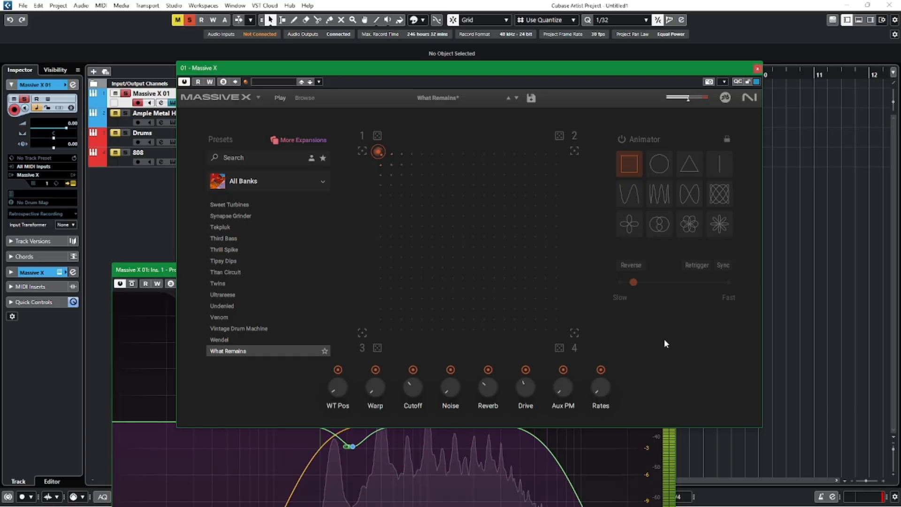
Close the Massive X instrument and delete the 12 dB/oct high cut band near 6 kHz from the synth's Pro-Q 3.
click(757, 69)
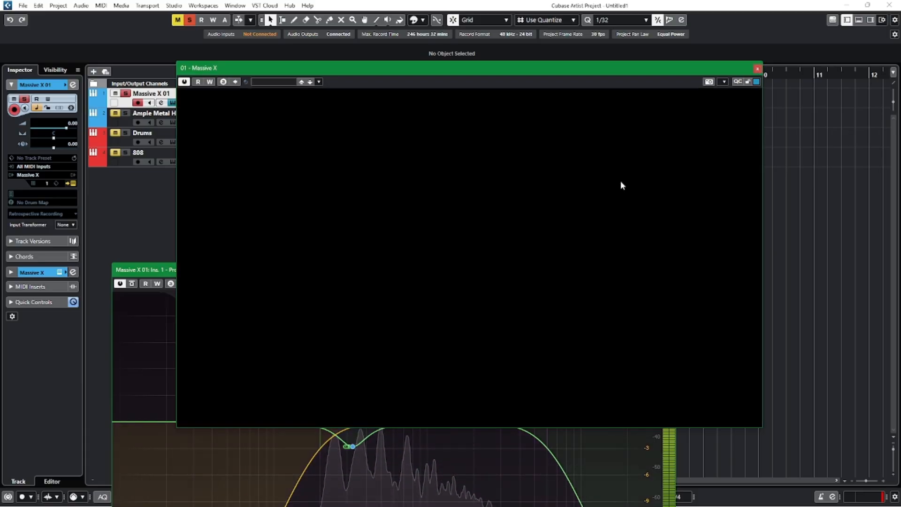
drag(503, 270, 525, 101)
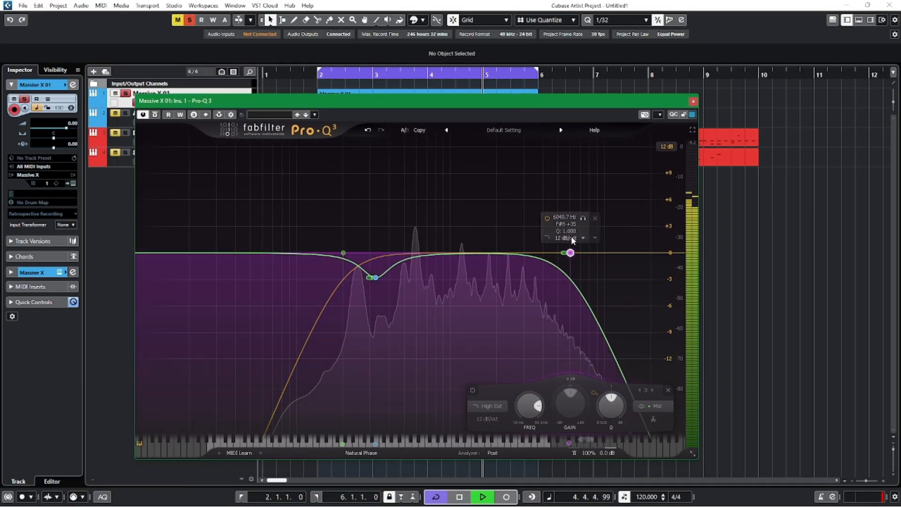
click(644, 405)
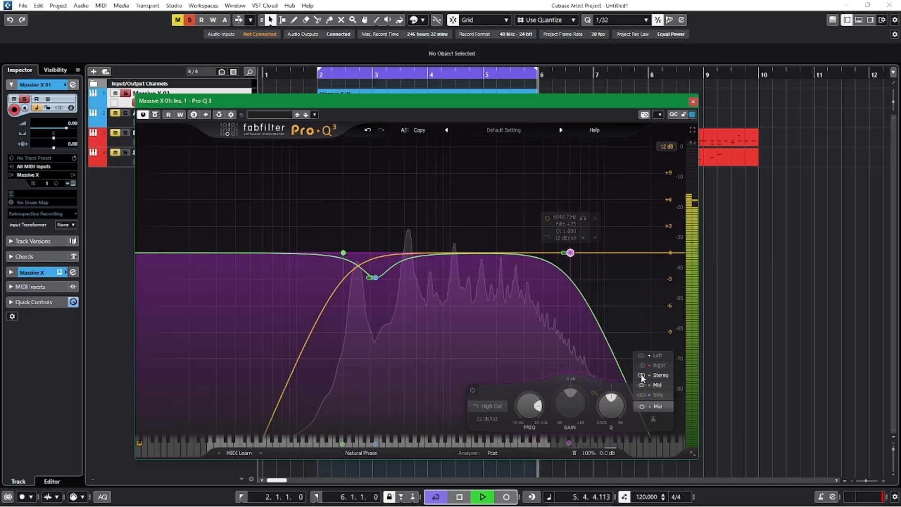
click(643, 376)
click(593, 217)
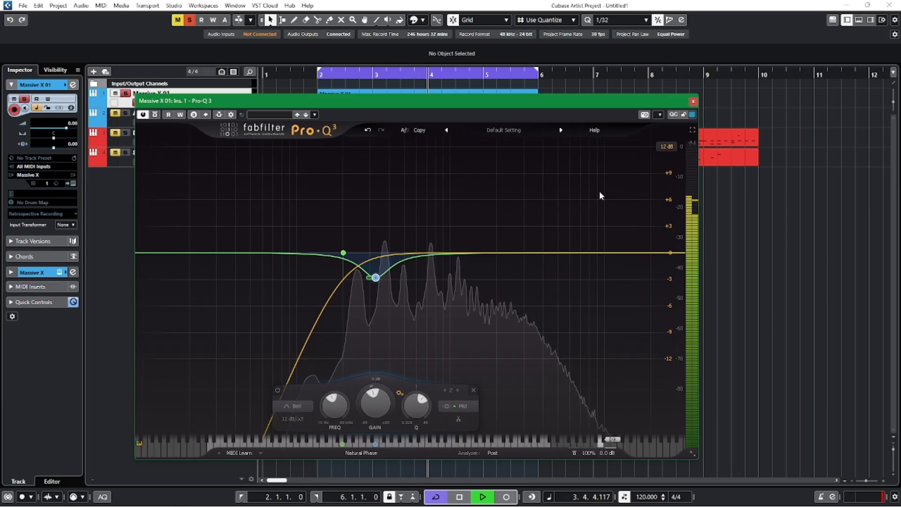
Play the synth again and deepen the low-mid bell cut on the Mid channel to about -3.62 dB.
key(space)
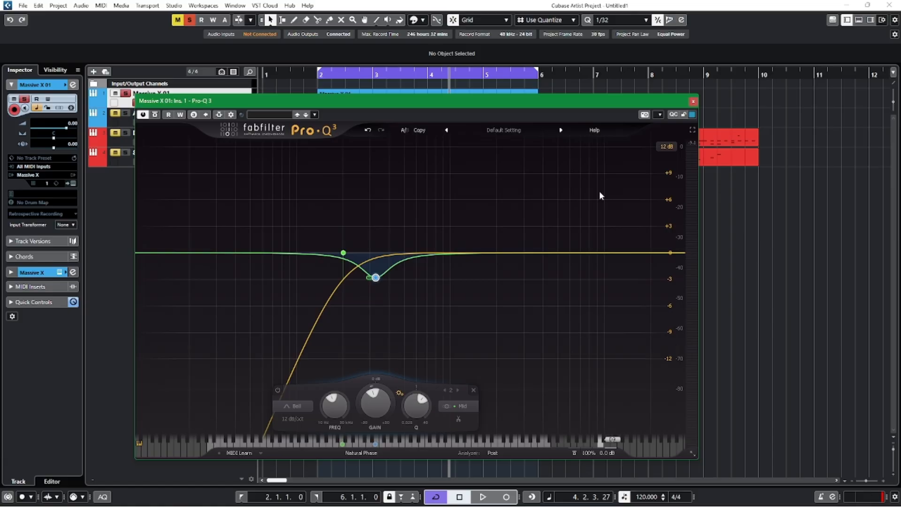
key(space)
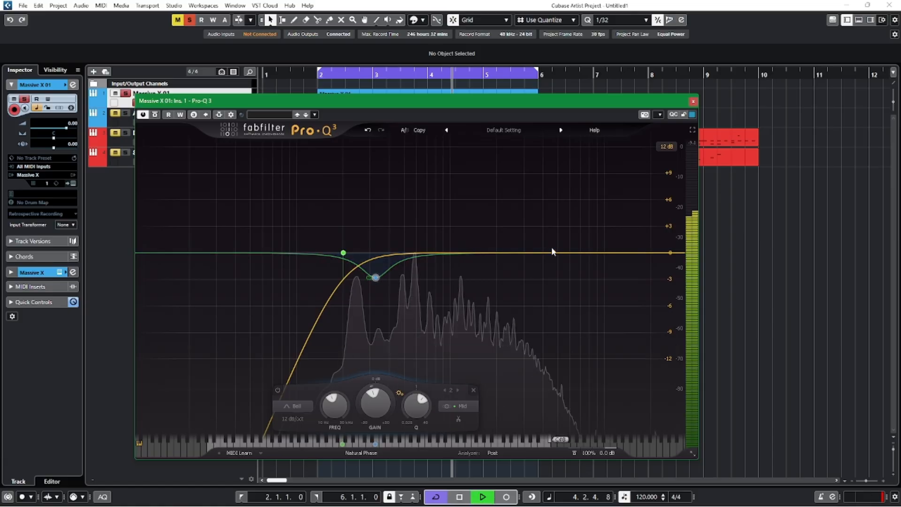
mouse_move(374, 279)
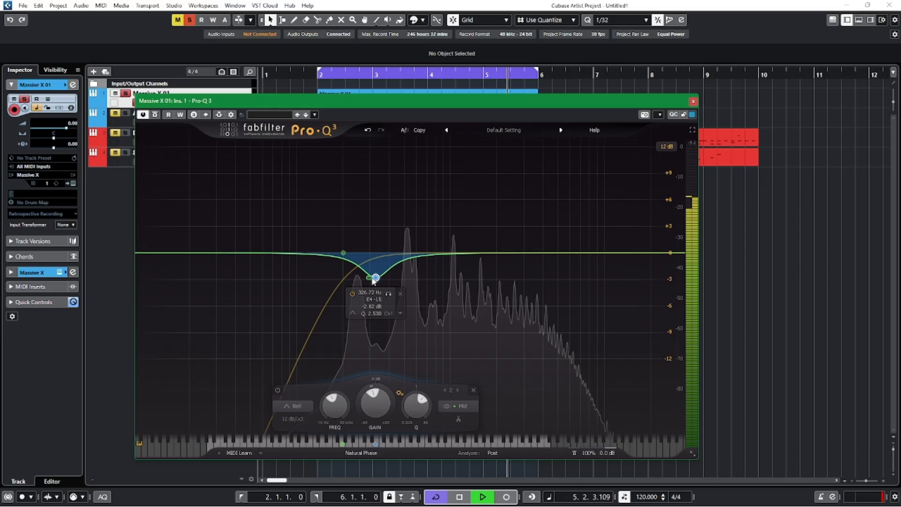
mouse_move(373, 279)
mouse_down()
mouse_move(361, 285)
mouse_move(373, 285)
mouse_up()
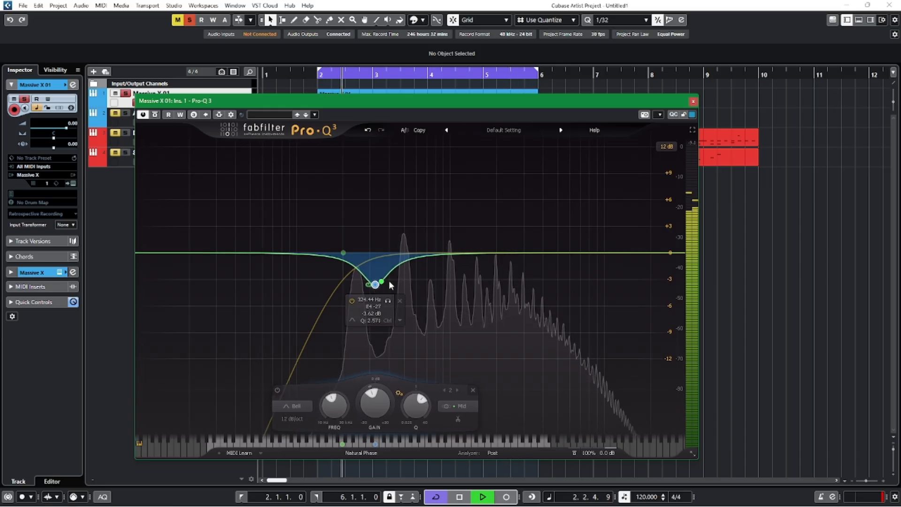
Add a Stereo bell band at about 3348 Hz and give it a dynamic range of about -3 dB.
click(473, 253)
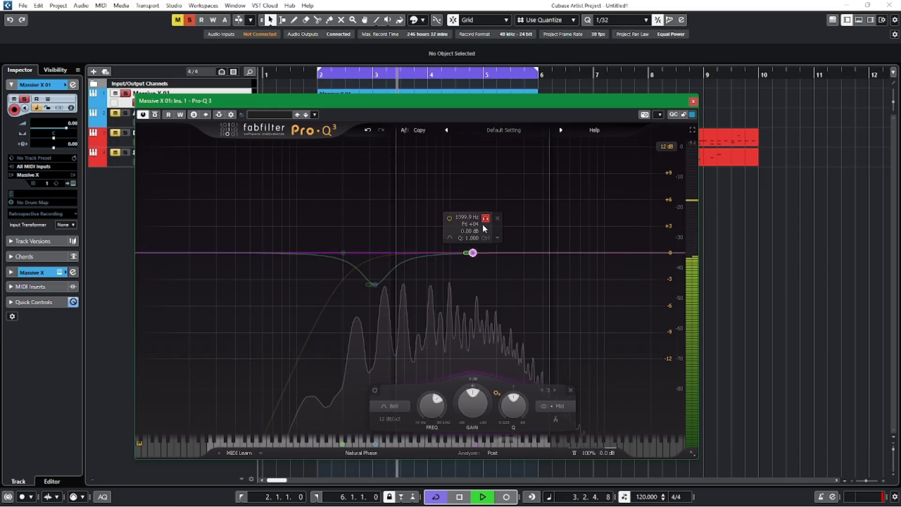
drag(482, 224, 544, 228)
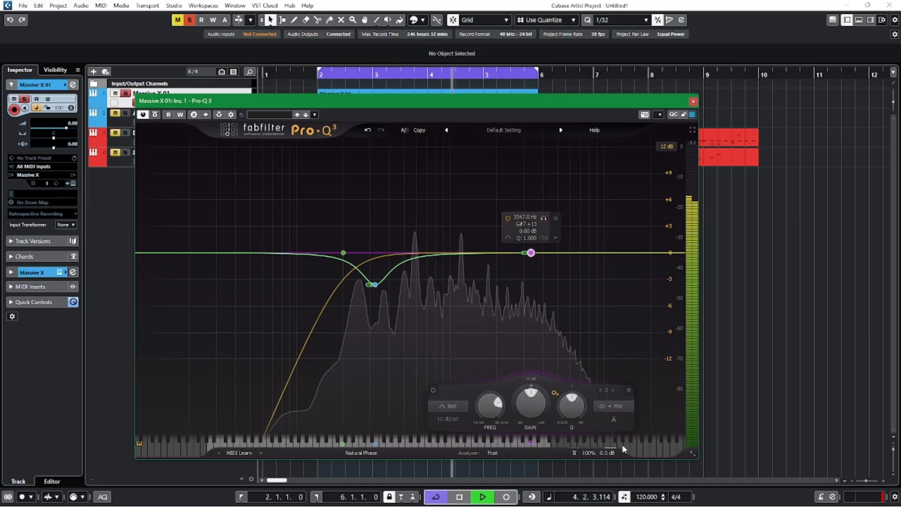
click(613, 406)
click(605, 366)
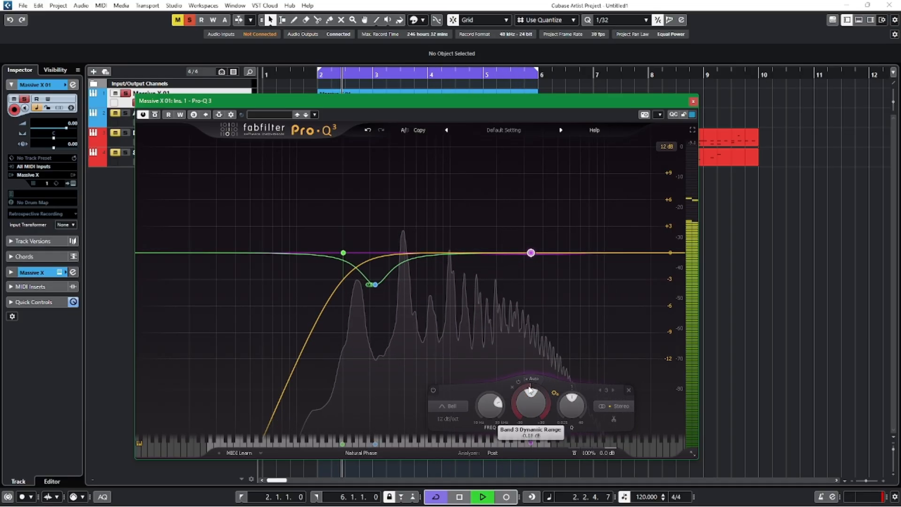
scroll(529, 389, down, 5)
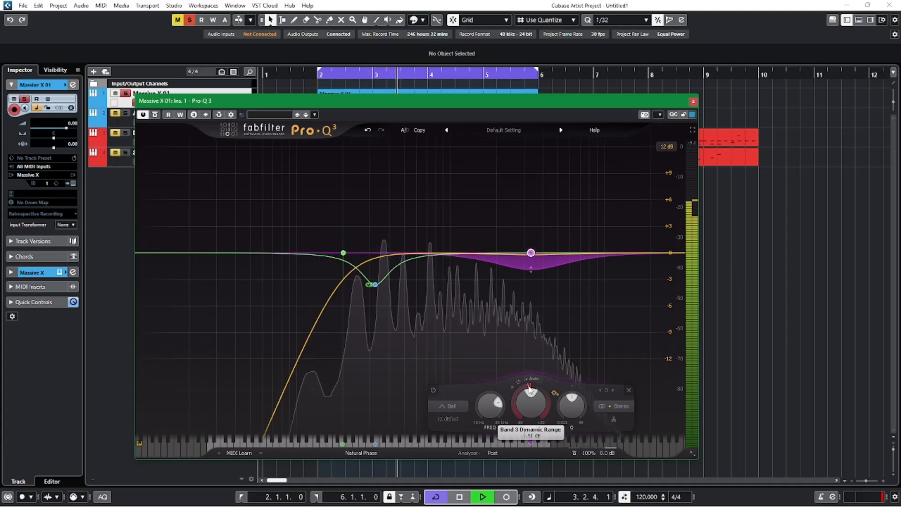
scroll(529, 389, down, 3)
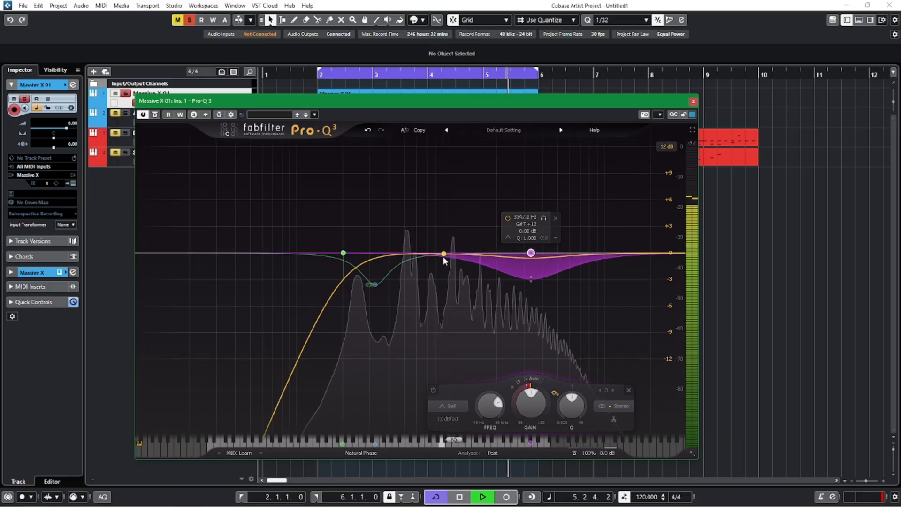
Add a Stereo bell band in the mids, narrow its Q, shift it lower with a cut of about 3 dB, and close the EQ.
click(429, 253)
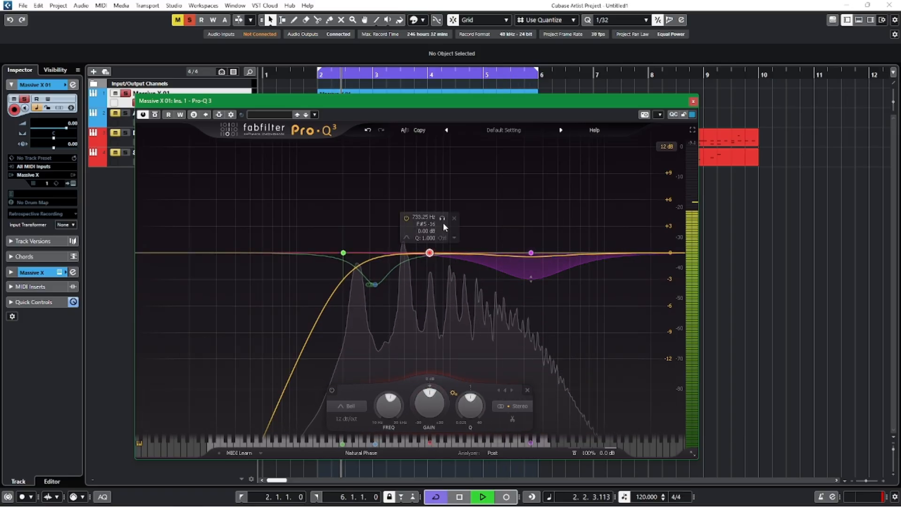
drag(429, 254, 426, 266)
scroll(467, 407, up, 5)
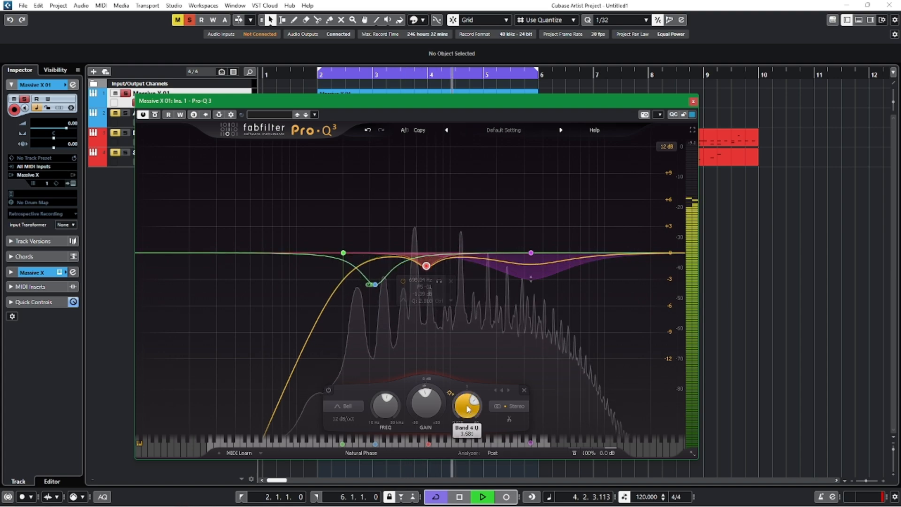
scroll(467, 407, up, 1)
drag(425, 267, 409, 277)
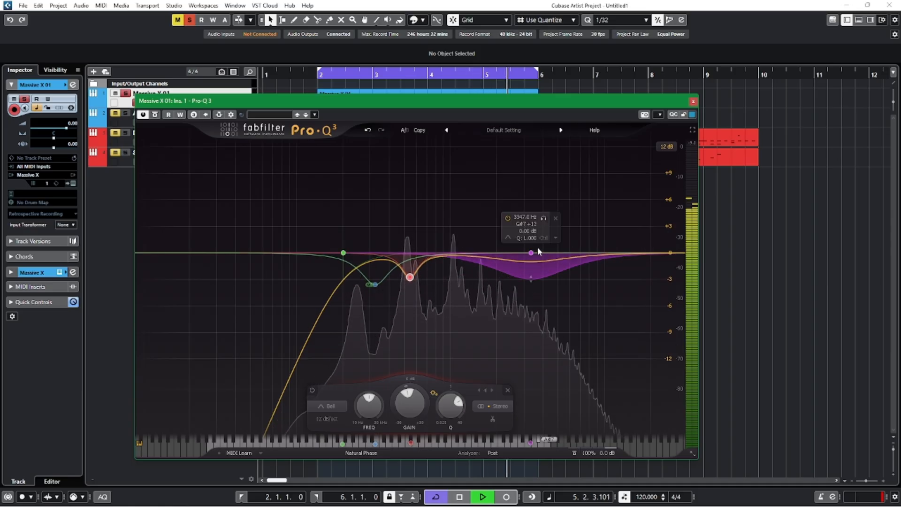
key(space)
click(692, 101)
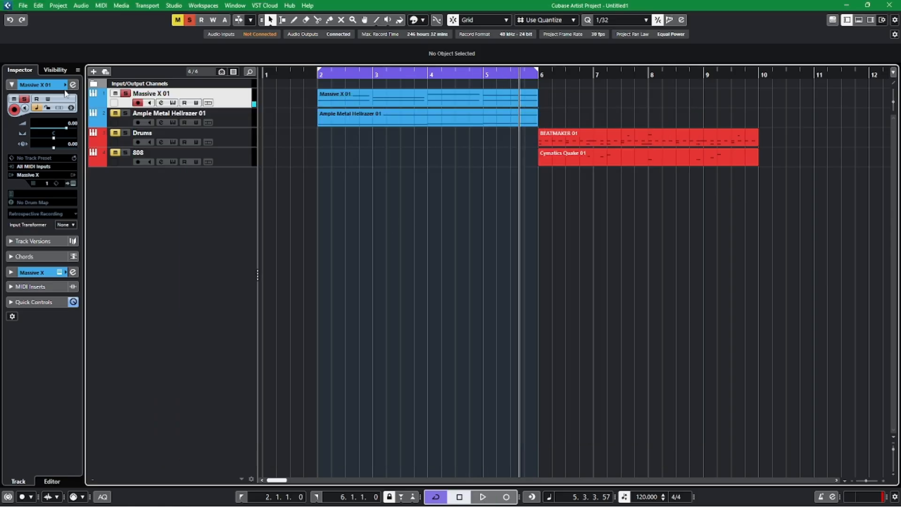
Route the Massive X channel's output to Stereo Out in its channel settings and close them.
click(73, 85)
click(476, 92)
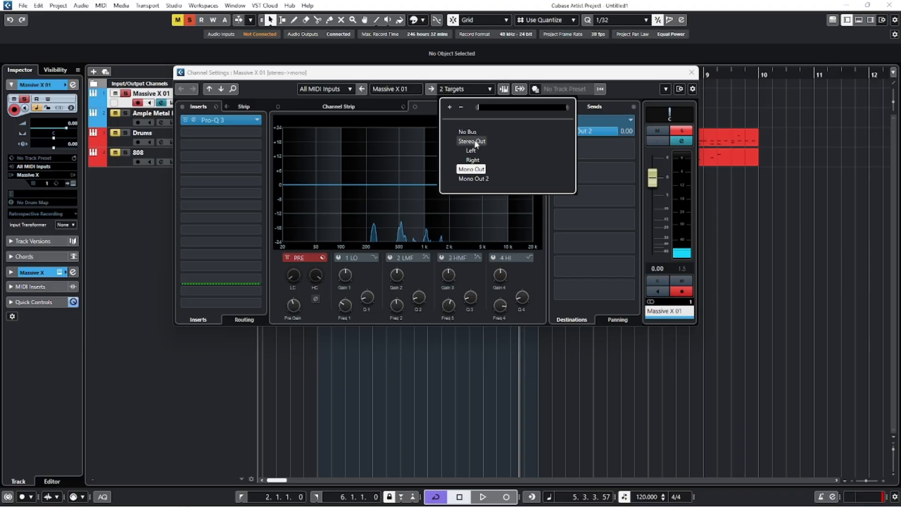
click(481, 73)
click(475, 93)
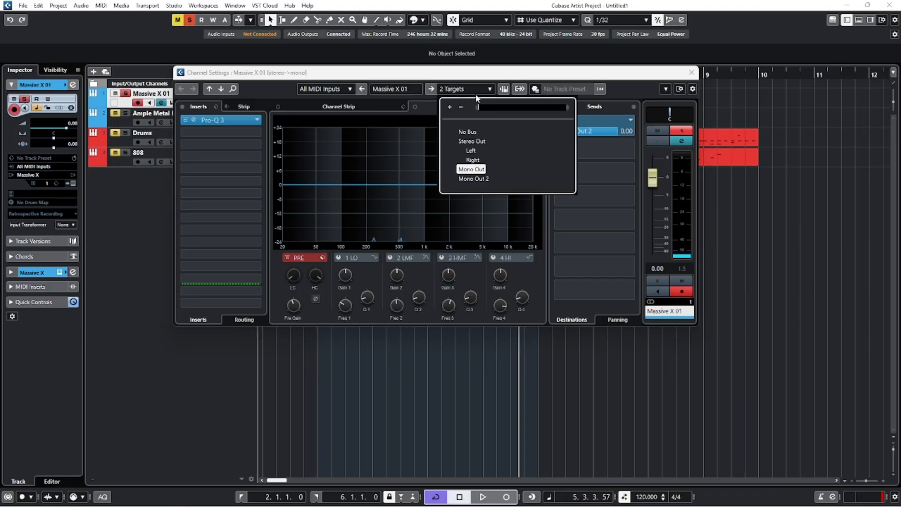
click(471, 141)
click(691, 73)
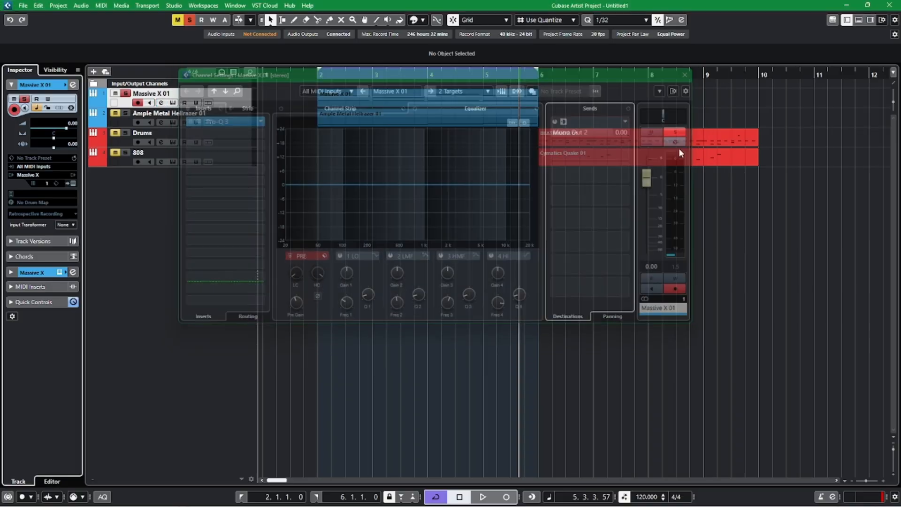
Play the synth from bar 2 and set the Massive X track's delay to -15.00.
click(317, 77)
key(space)
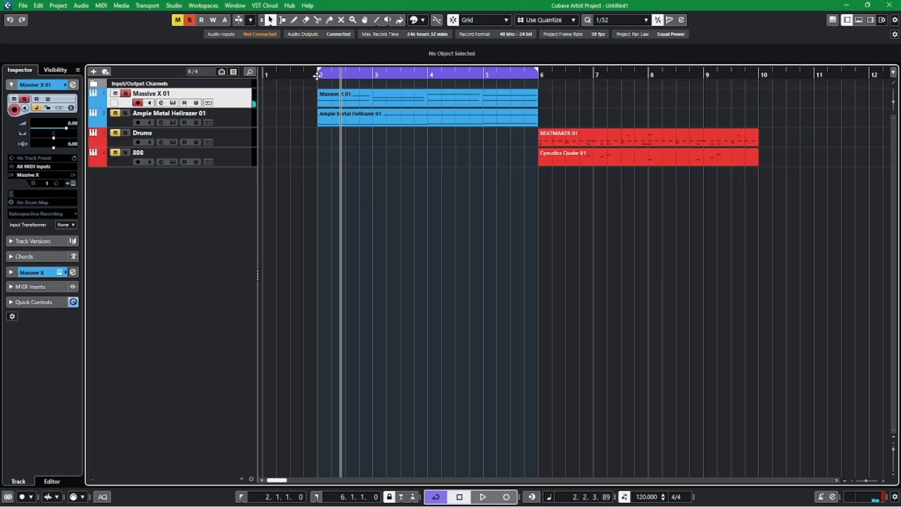
click(317, 77)
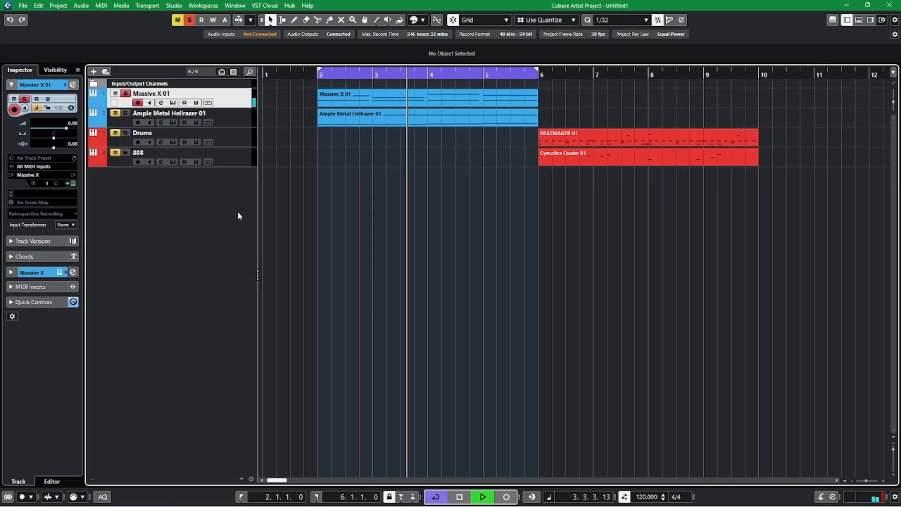
key(space)
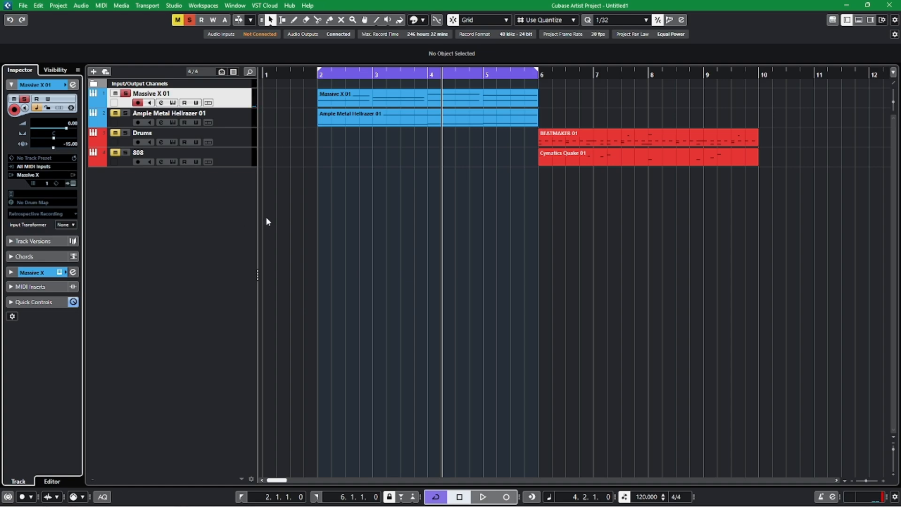
Lower the Massive X track's volume to -7.23 dB during playback and deactivate solo on all tracks.
click(303, 75)
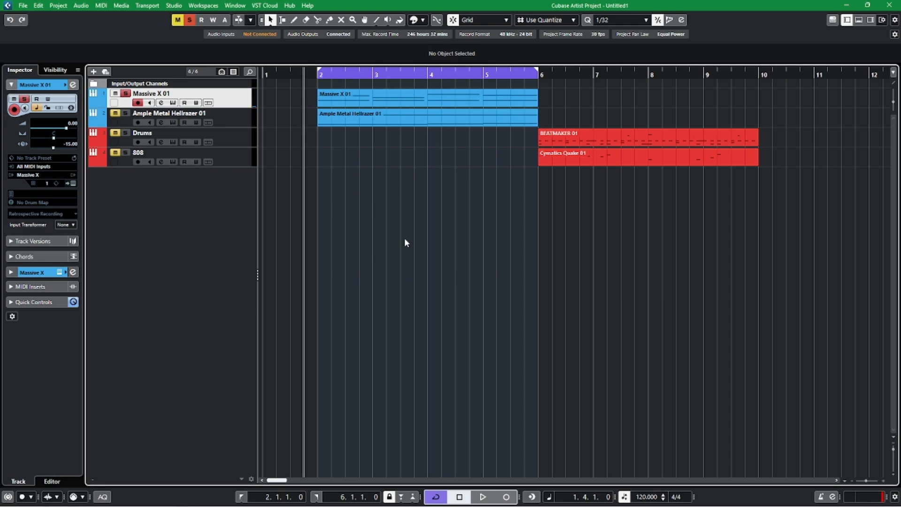
key(space)
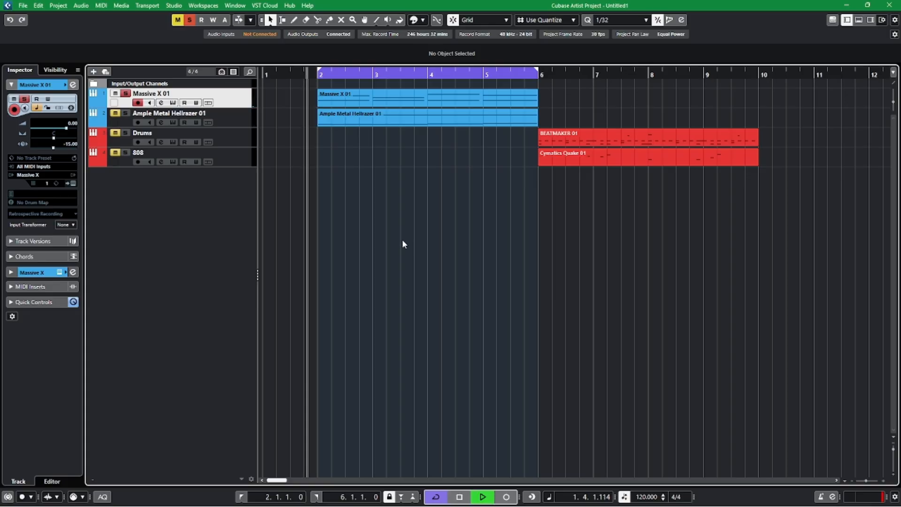
click(56, 129)
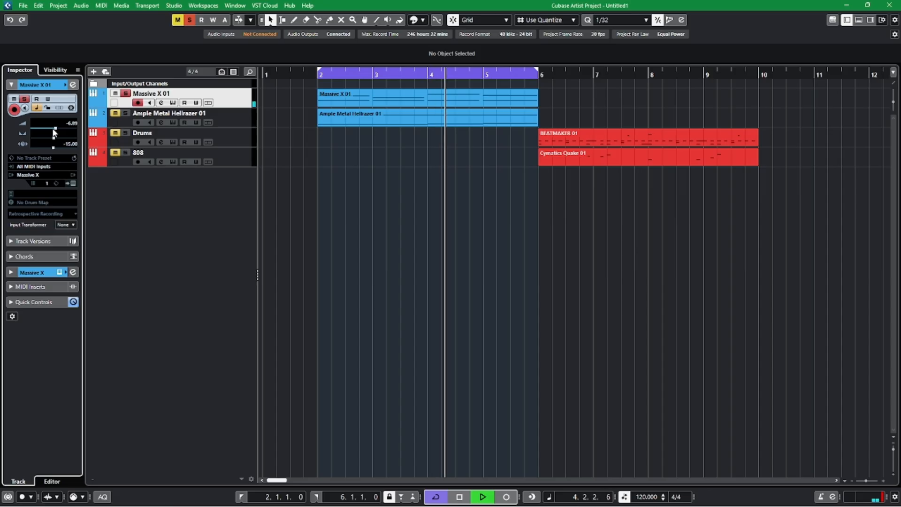
drag(53, 129, 53, 129)
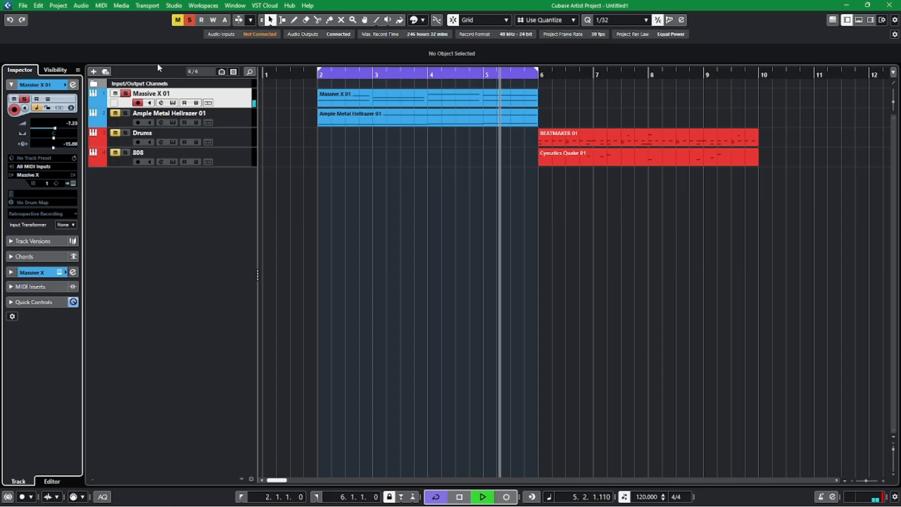
click(190, 21)
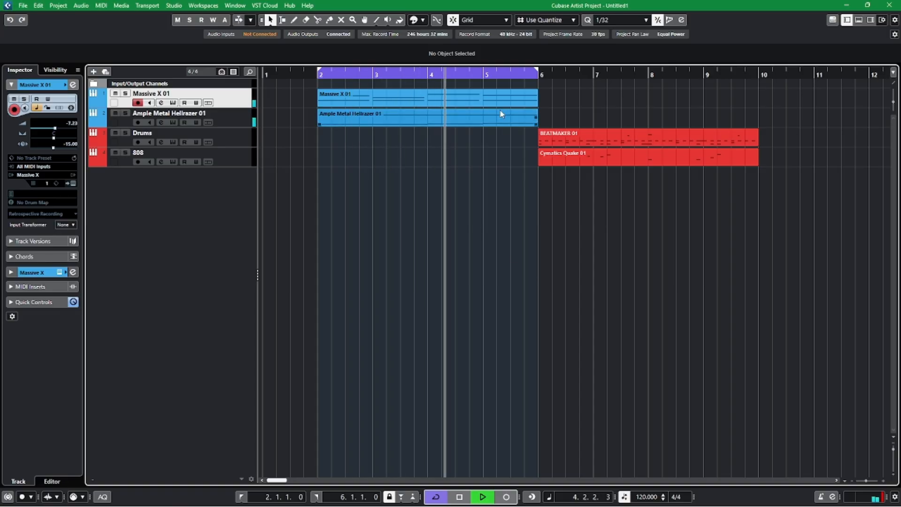
Duplicate the synth and guitar parts to bar 6, turn the cycle off, and listen to all four tracks together.
drag(581, 124, 477, 89)
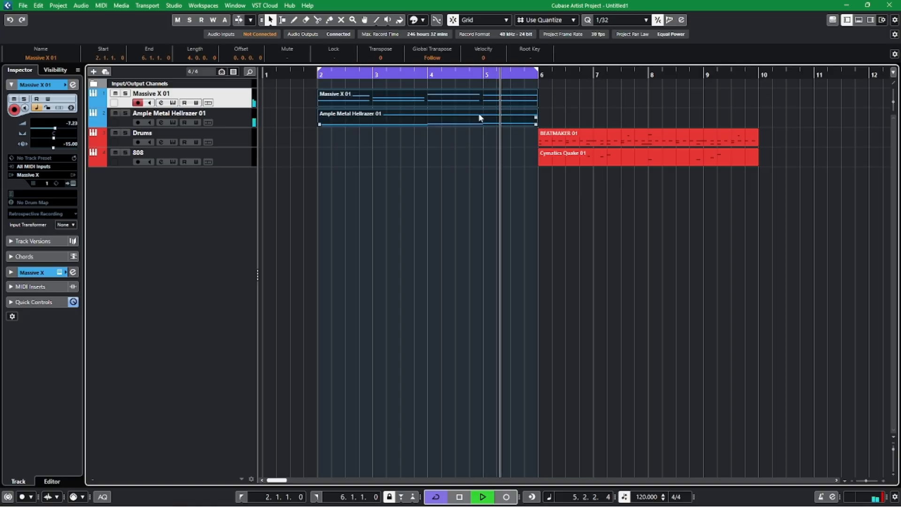
key(ctrl+d)
click(480, 73)
click(643, 244)
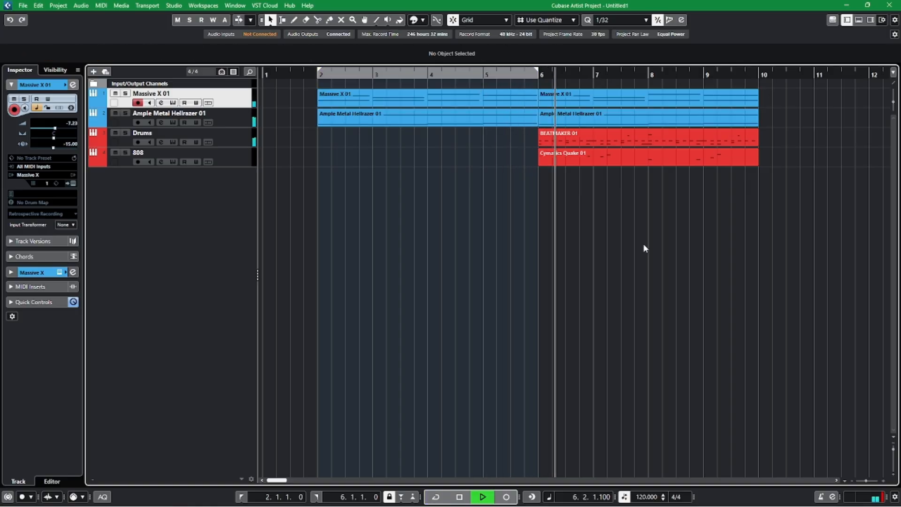
scroll(682, 246, right, 3)
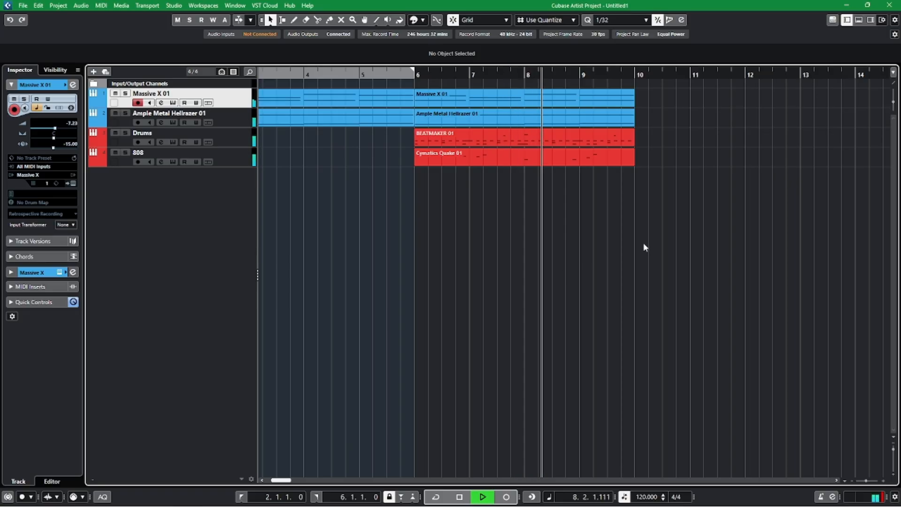
key(space)
Duplicate the four parts spanning bars 6 to 10 so the copies start at bar 10.
drag(643, 242, 477, 88)
key(ctrl+d)
click(514, 242)
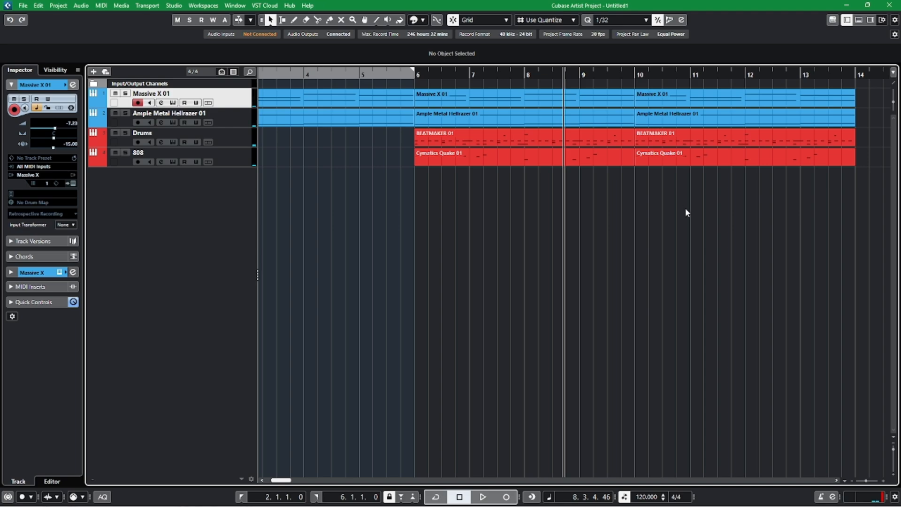
Open the BEATMAKER 01 part starting at bar 6 and delete all its notes in the rows below A1.
click(511, 154)
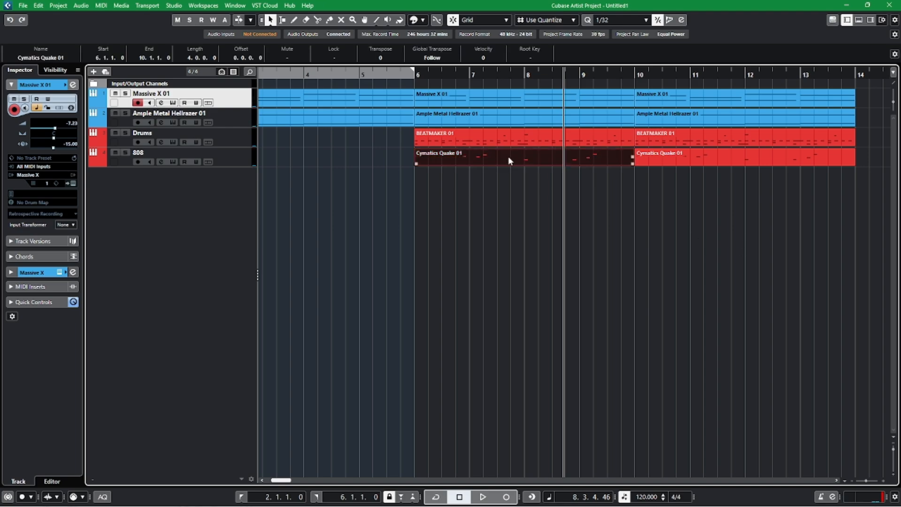
double_click(490, 141)
click(865, 146)
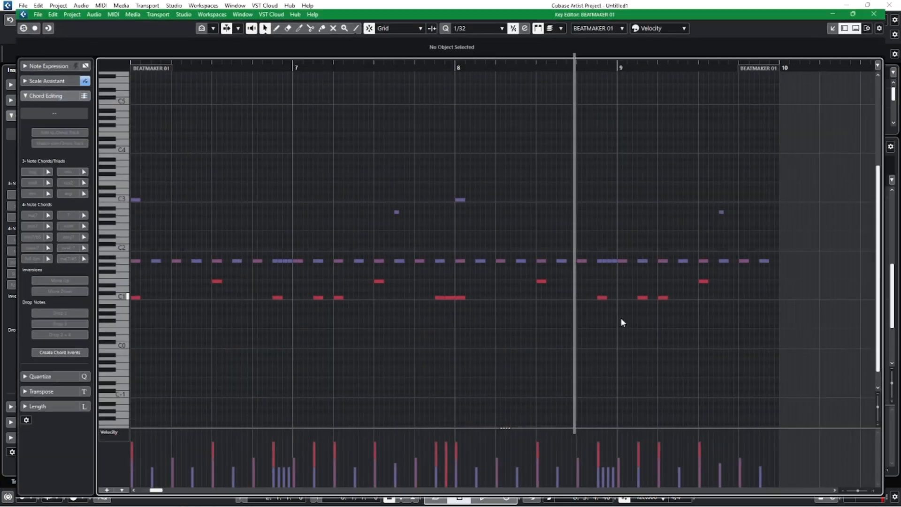
drag(177, 267, 832, 301)
key(Delete)
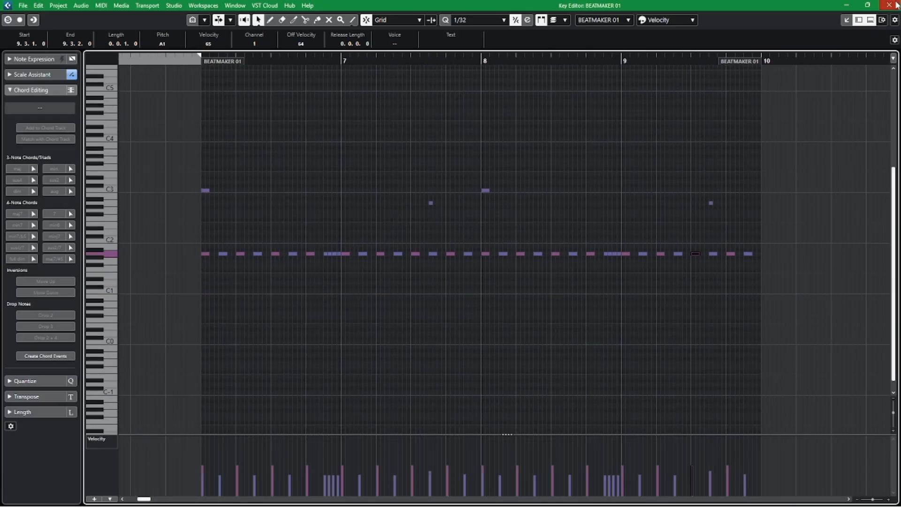
Close the drum part's editors and listen to the arrangement from just before bar 2 through the first drum bars.
click(896, 4)
click(89, 481)
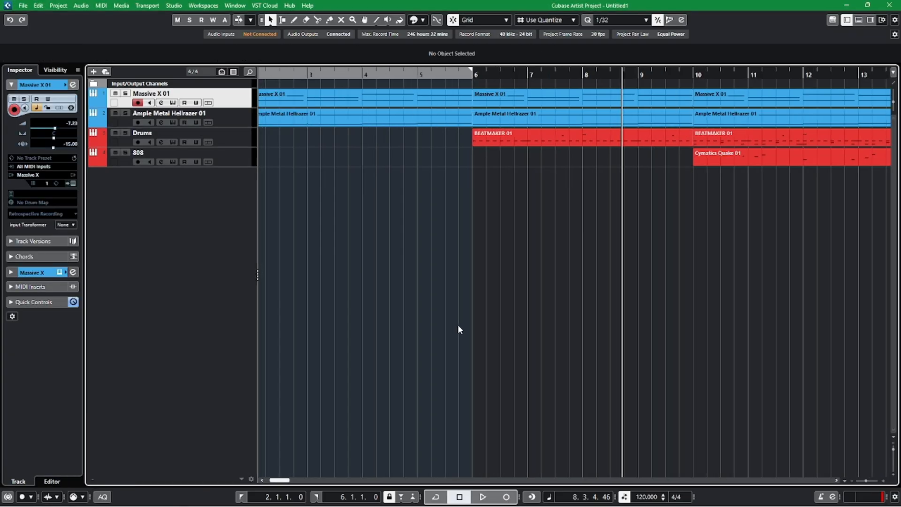
scroll(391, 315, left, 3)
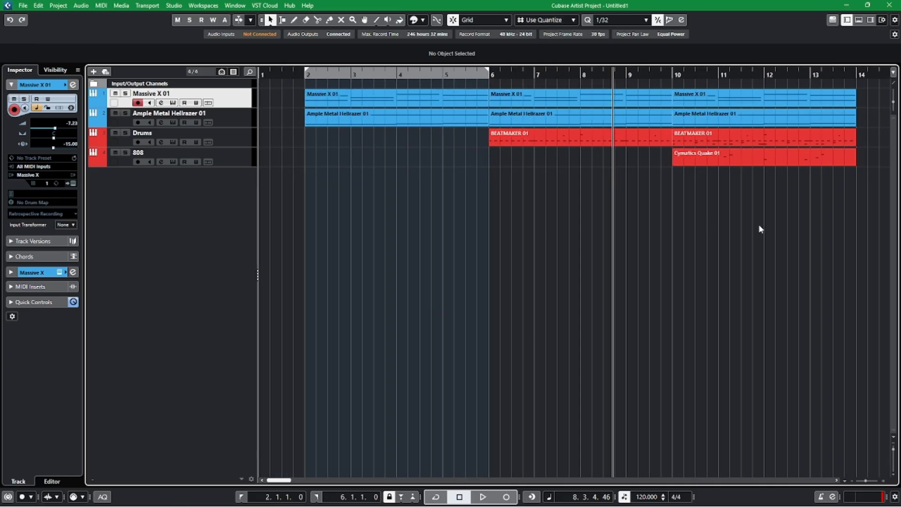
scroll(758, 227, right, 4)
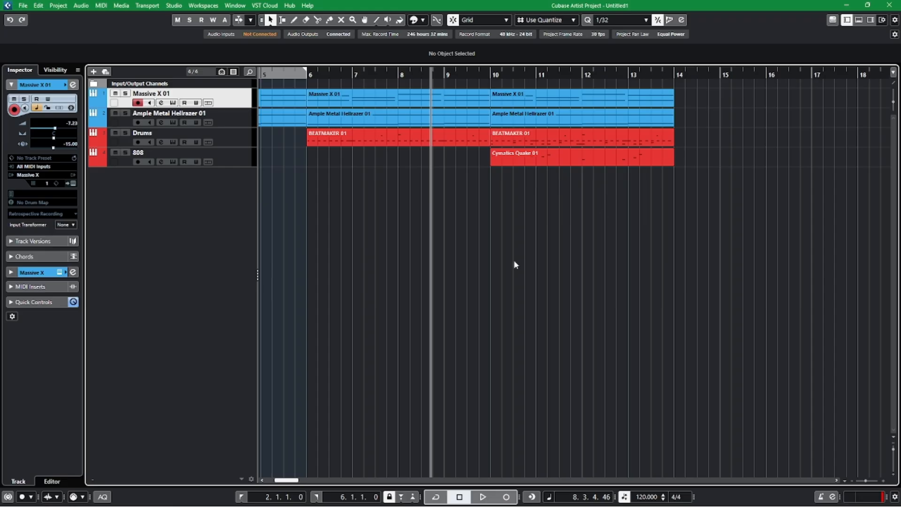
scroll(416, 315, left, 1)
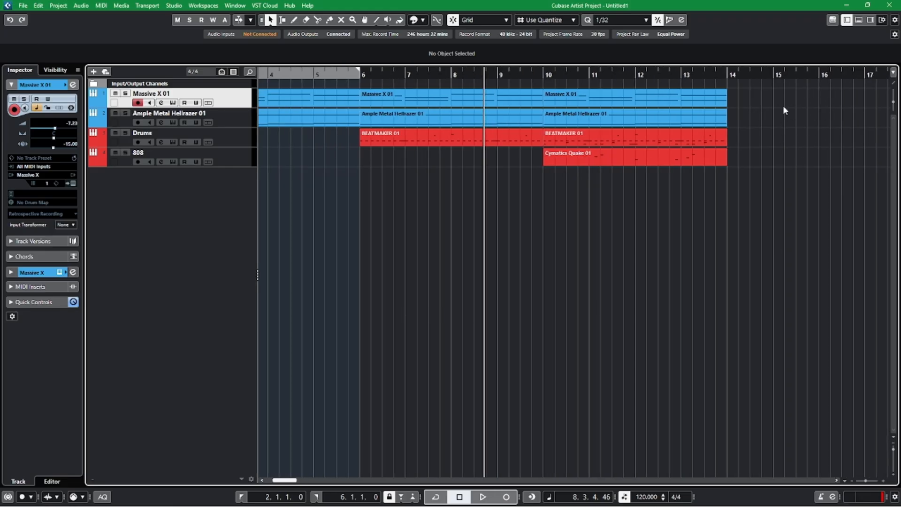
scroll(375, 296, left, 3)
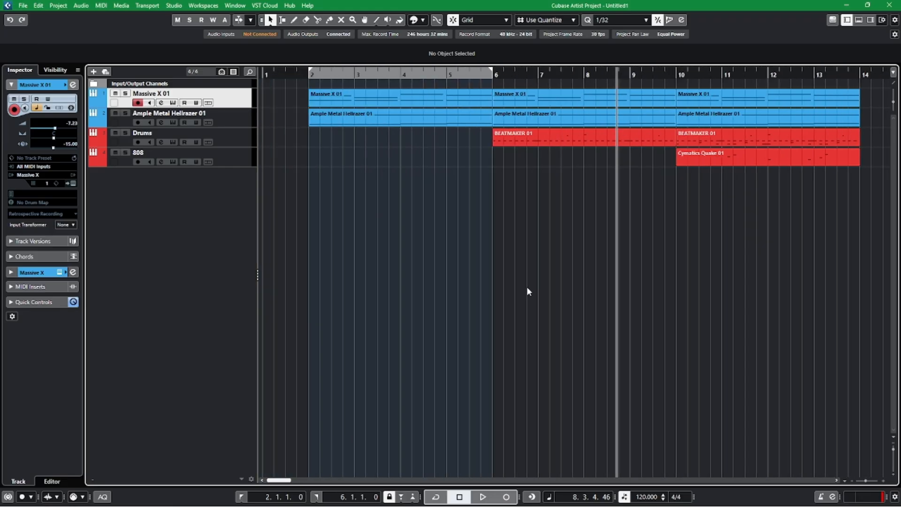
click(298, 73)
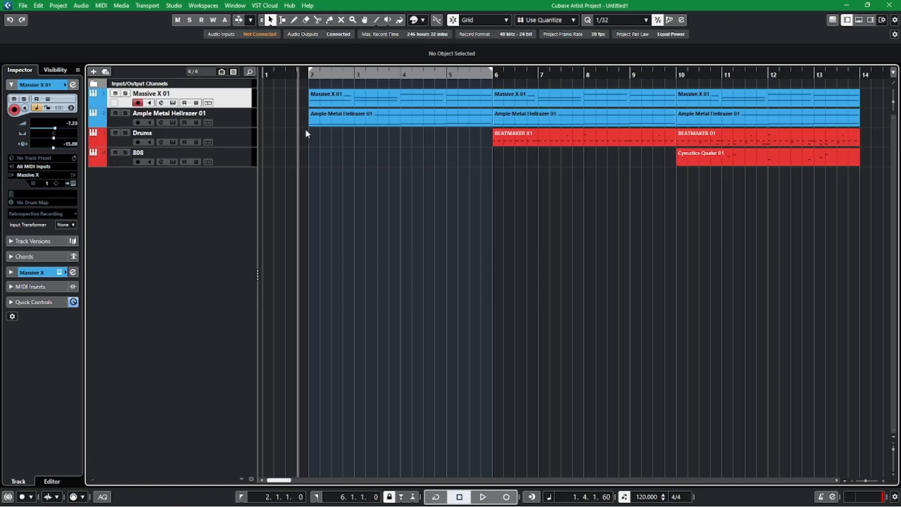
key(space)
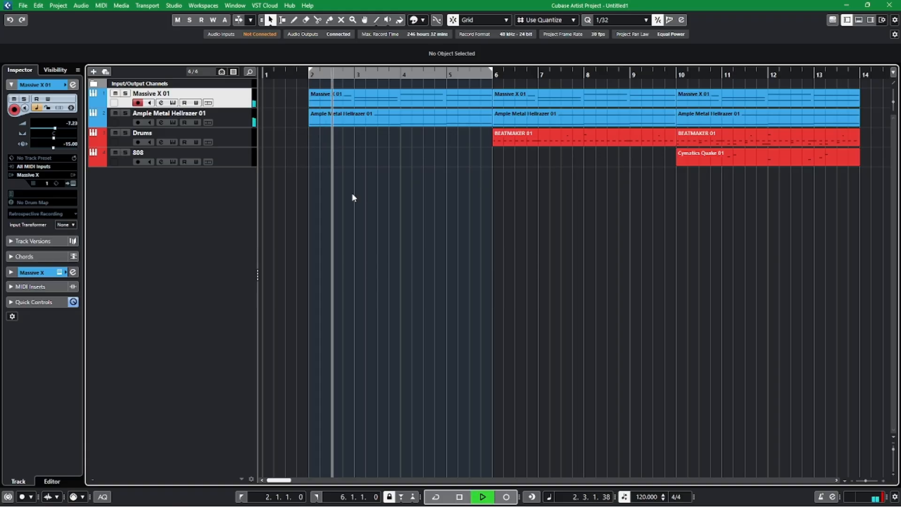
scroll(563, 287, up, 1)
scroll(553, 283, right, 2)
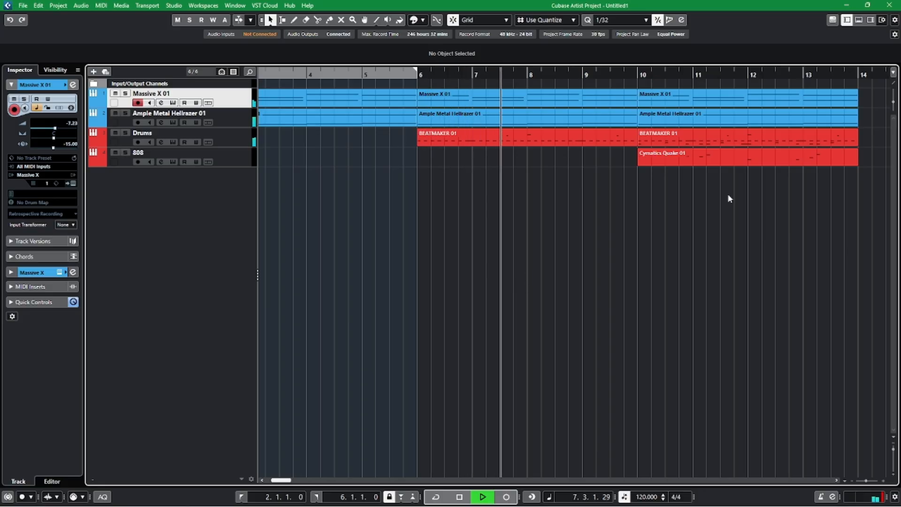
key(space)
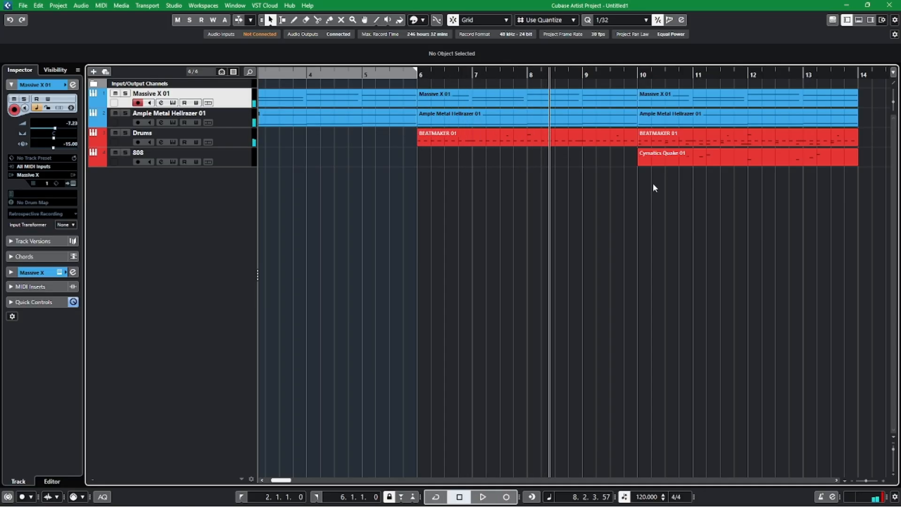
In the BEATMAKER 01 part at bar 6, restore the deleted lower notes, delete only the C1 notes, and close the editors.
click(416, 82)
double_click(507, 138)
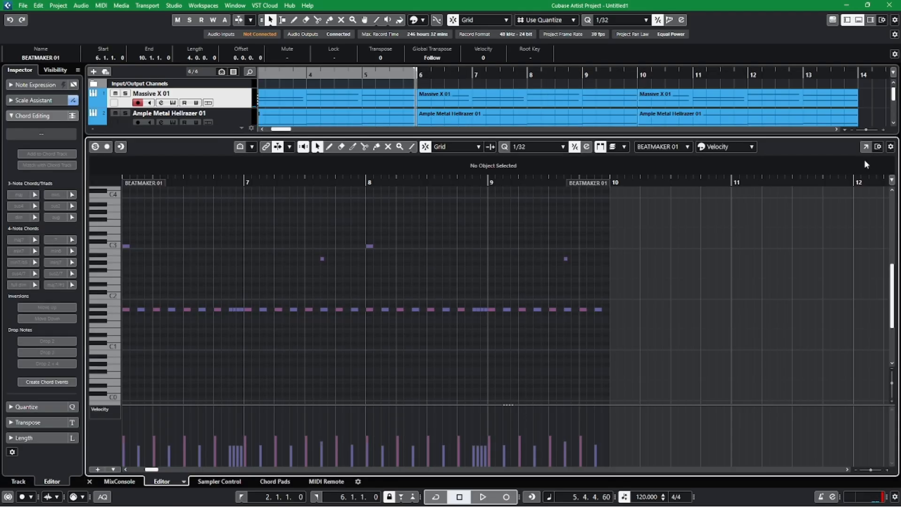
click(865, 146)
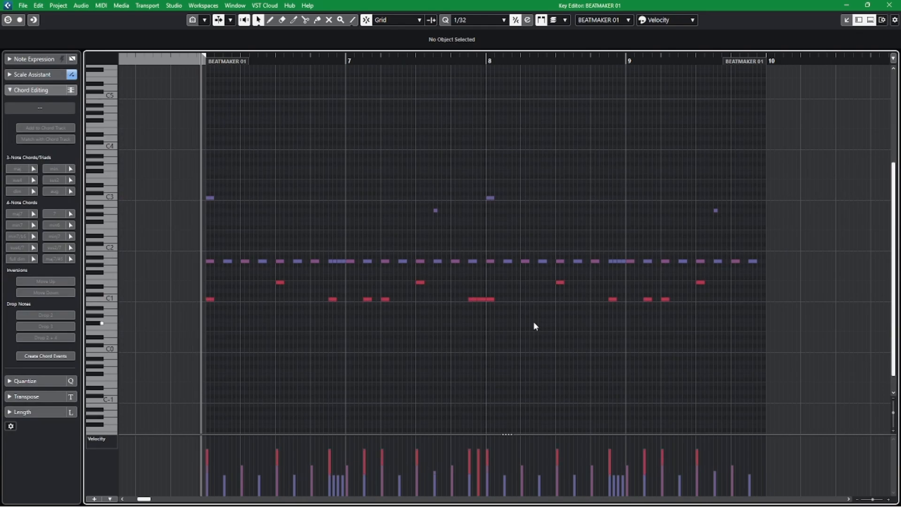
drag(869, 292, 873, 307)
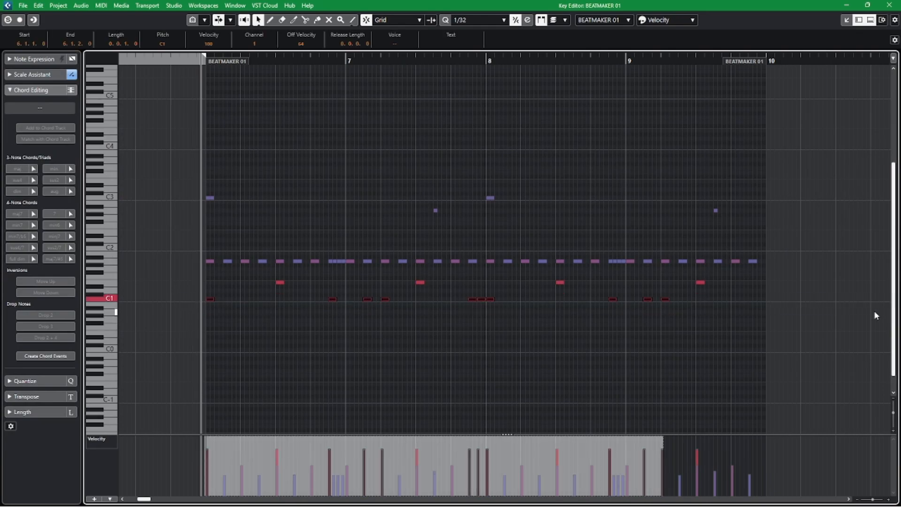
key(Delete)
click(889, 5)
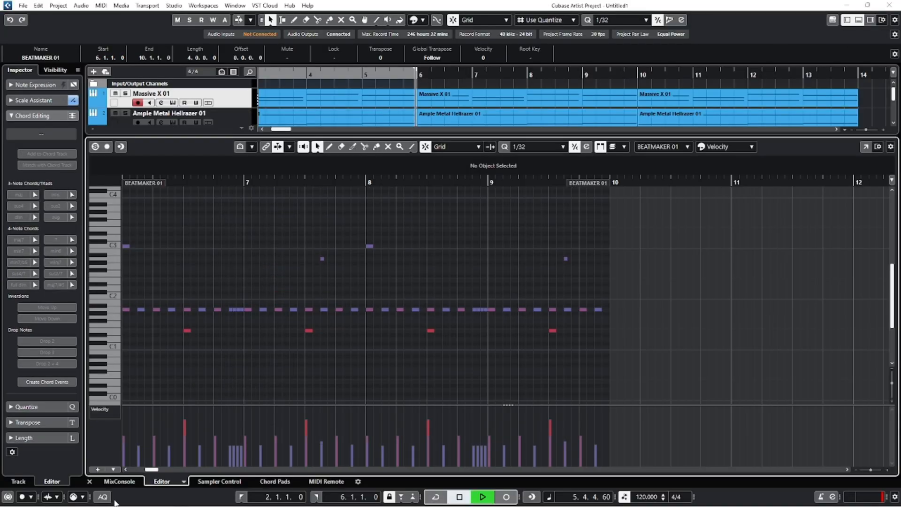
click(89, 481)
Listen through the drum and 808 sections up to bar 14 and lower the 808 track's volume to -14.5 dB.
click(525, 281)
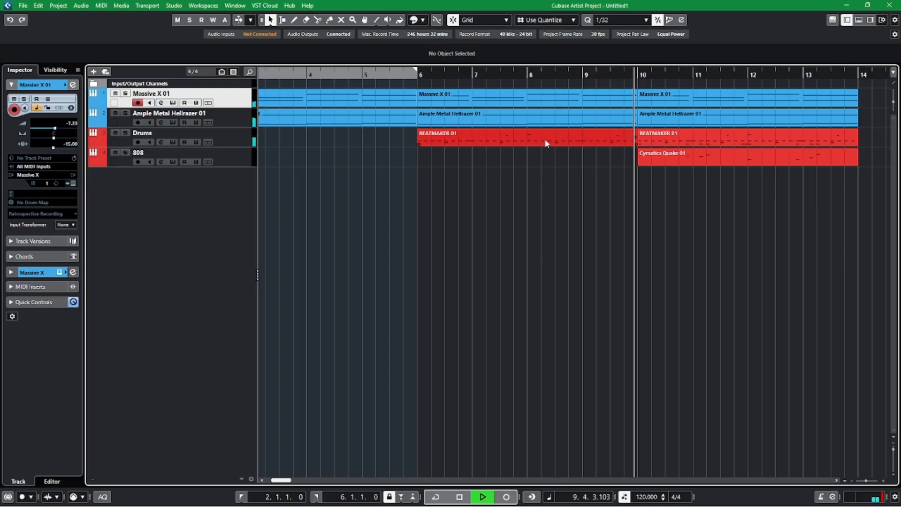
scroll(537, 241, right, 3)
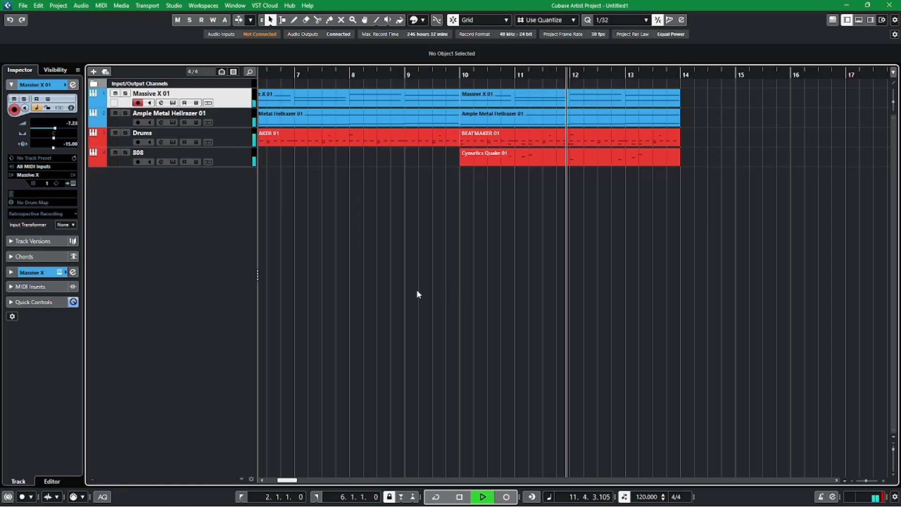
scroll(486, 291, left, 1)
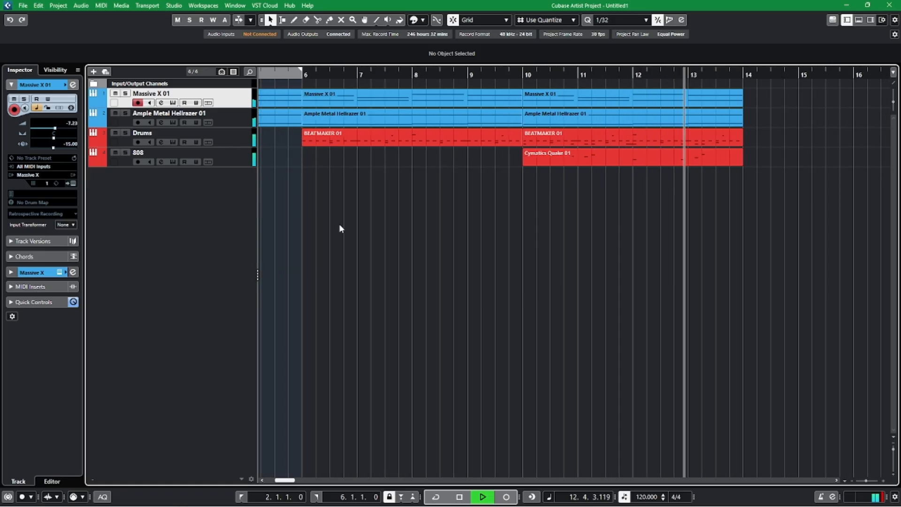
click(225, 155)
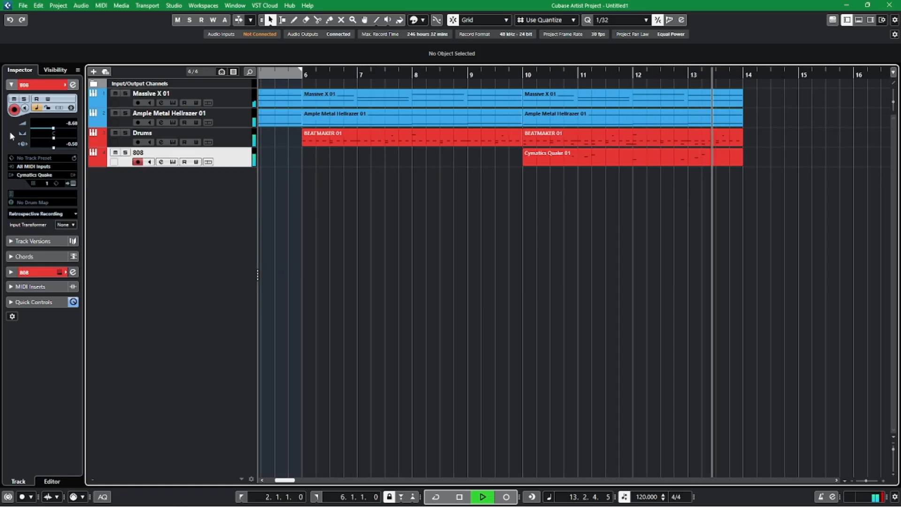
click(46, 129)
key(space)
Listen to the arrangement from just before bar 6 into the 808 section to check the balance.
scroll(458, 244, left, 1)
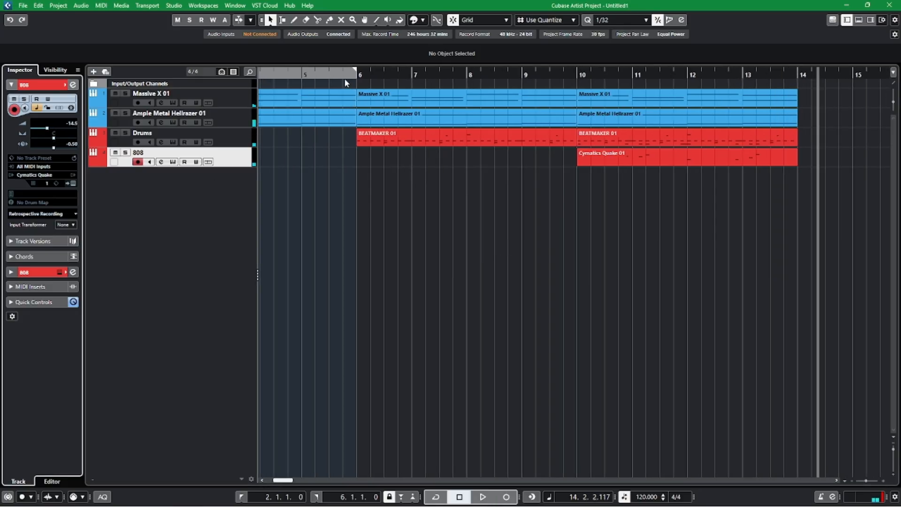
click(345, 76)
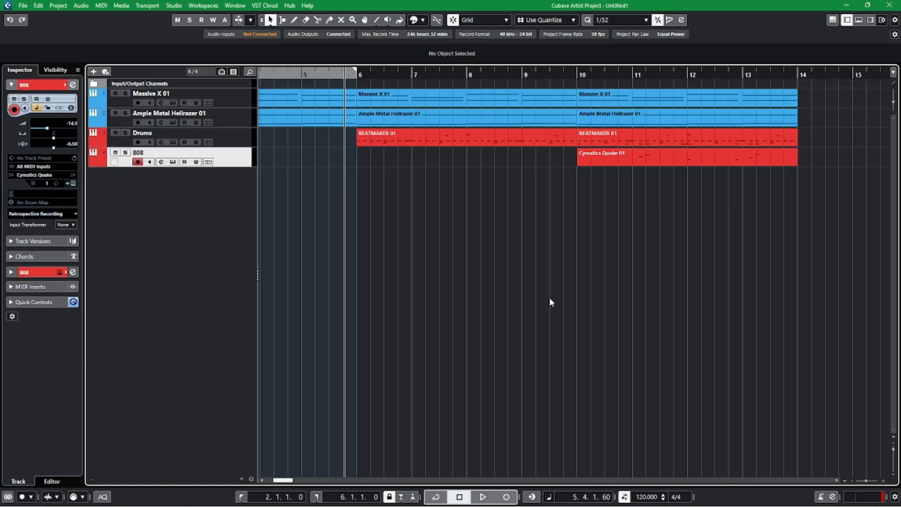
key(space)
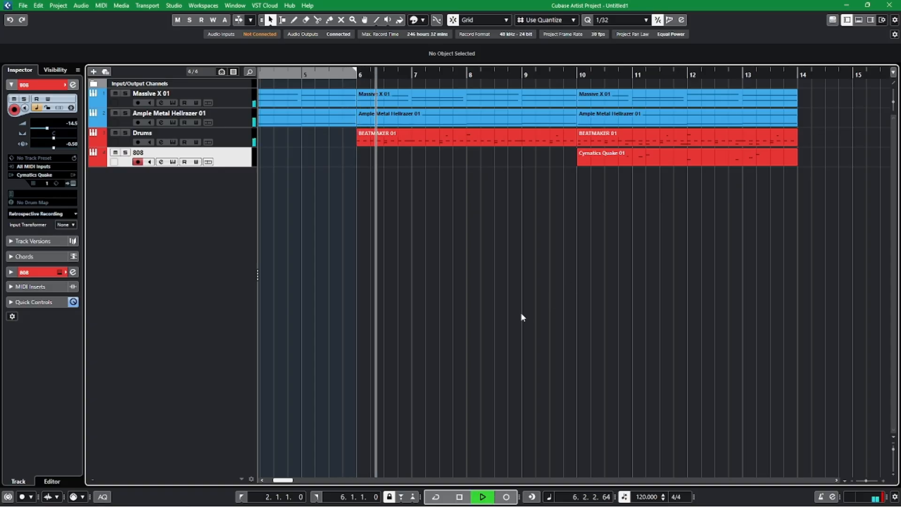
scroll(620, 243, right, 2)
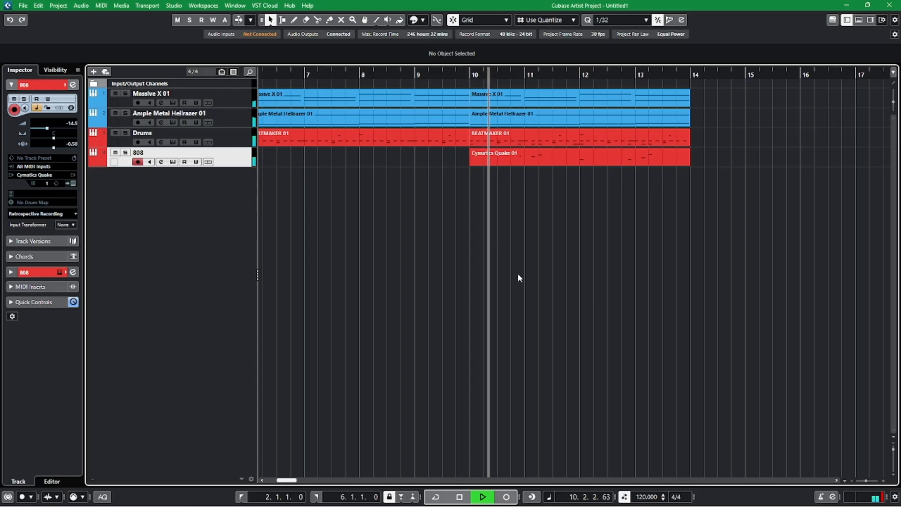
key(h)
scroll(656, 229, right, 1)
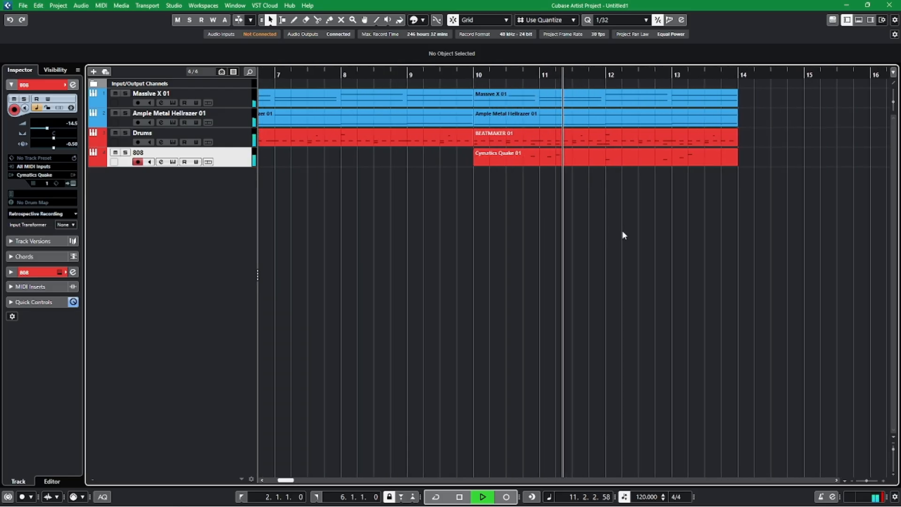
key(space)
Set the Ample Metal Hellrazer track's volume to -13.9 dB and its delay to -6.00 ms, and listen from just before bar 10.
click(230, 123)
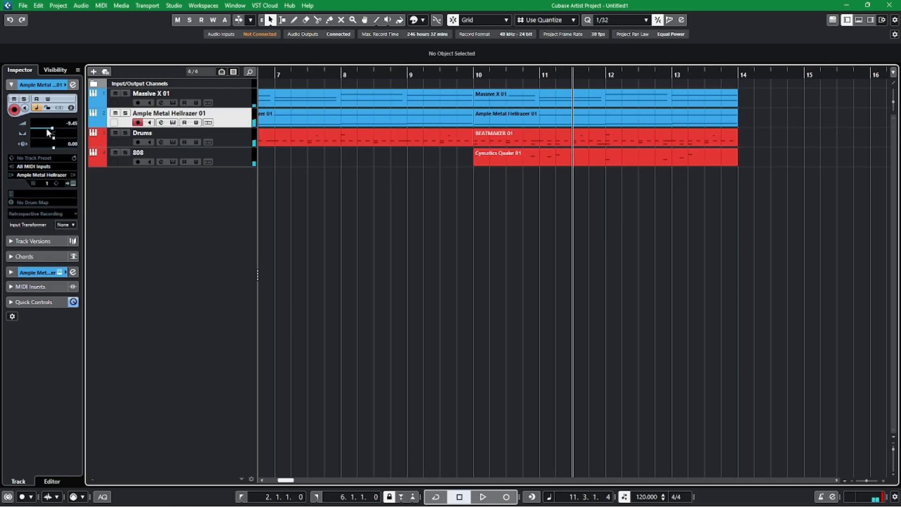
drag(50, 131, 48, 131)
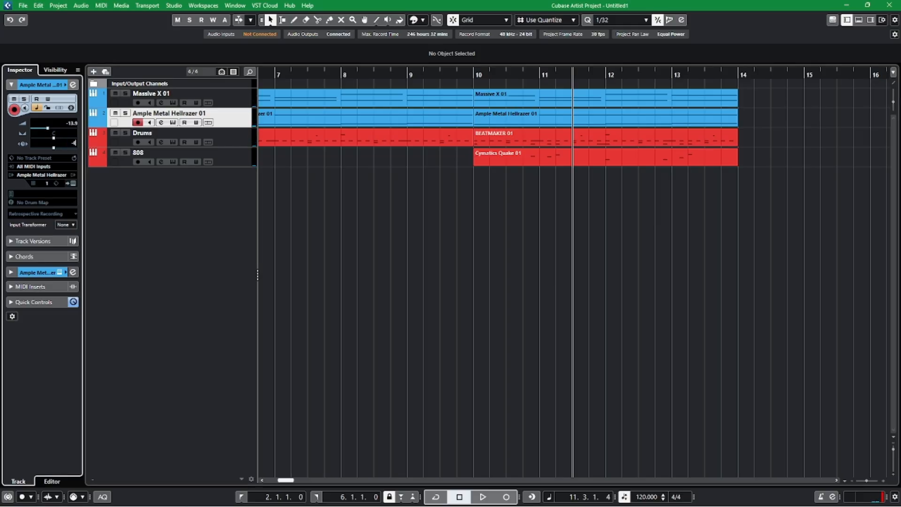
key(Return)
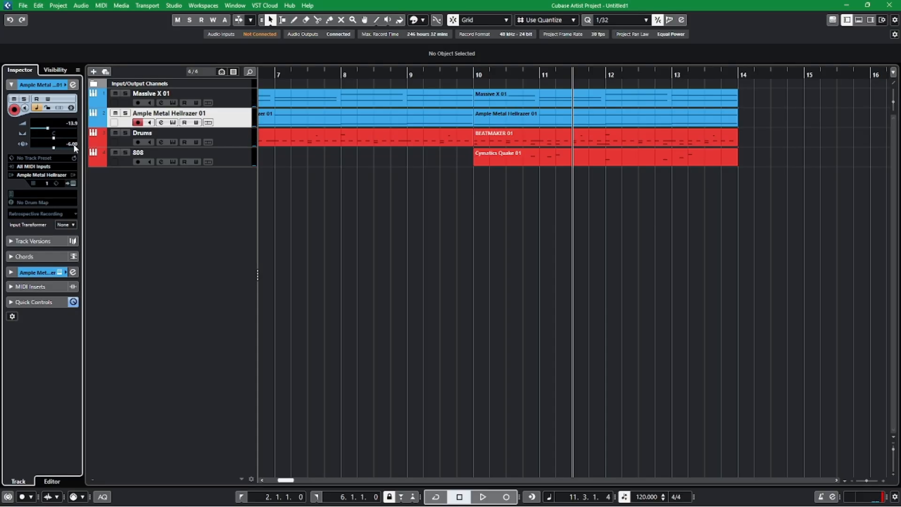
click(452, 75)
key(space)
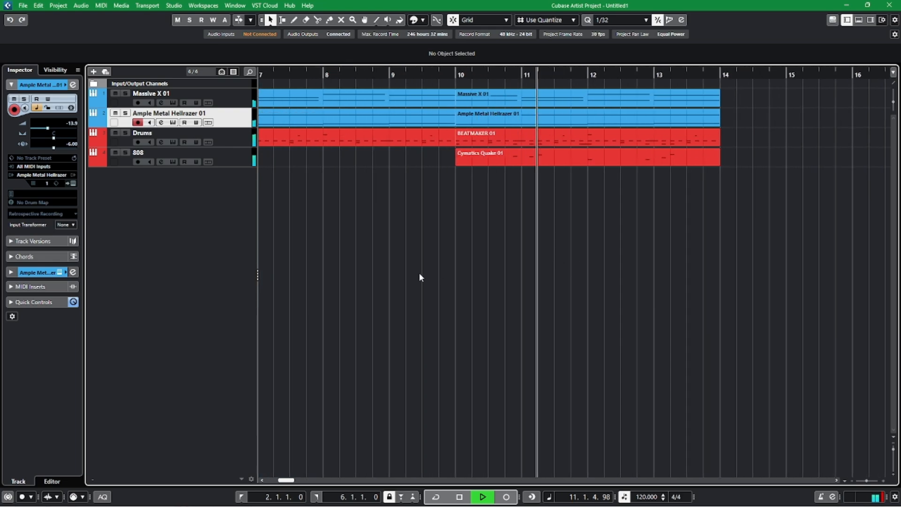
key(space)
Add an instrument track using Cymatics Pandora routed to Stereo Out.
right_click(197, 184)
click(249, 201)
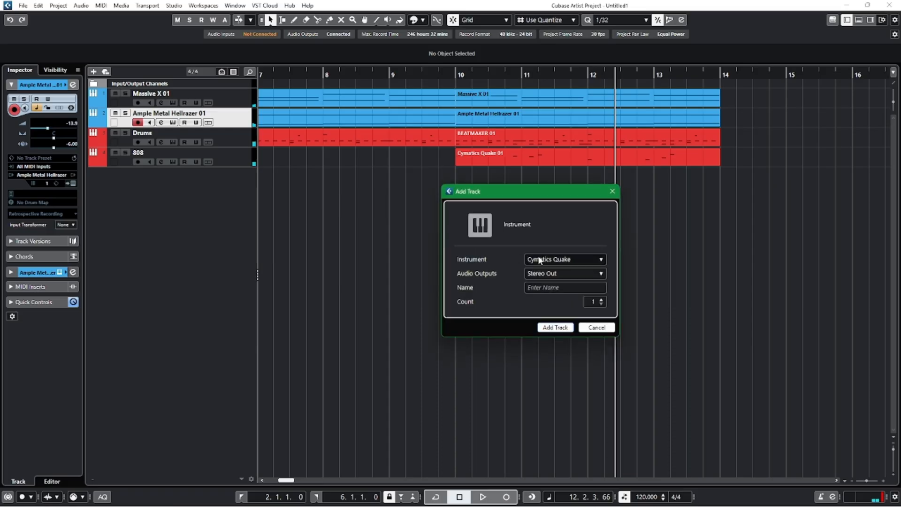
click(538, 258)
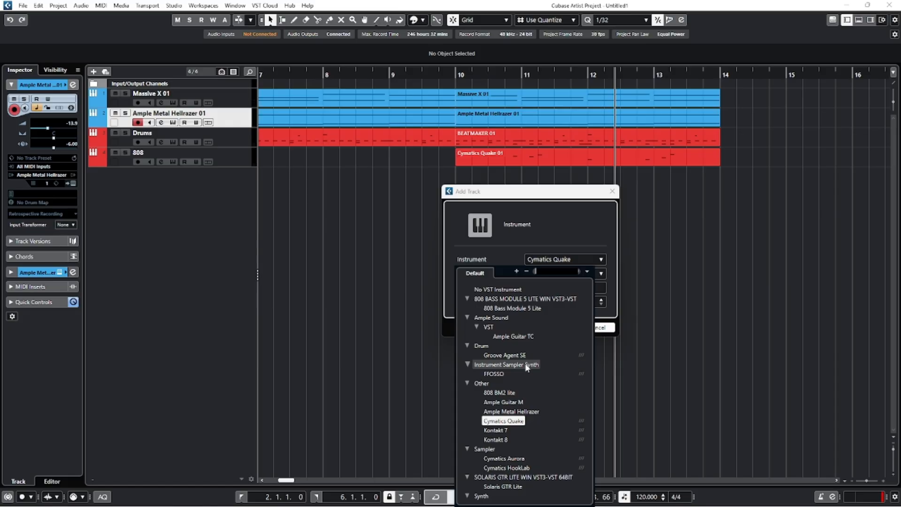
scroll(524, 383, down, 1)
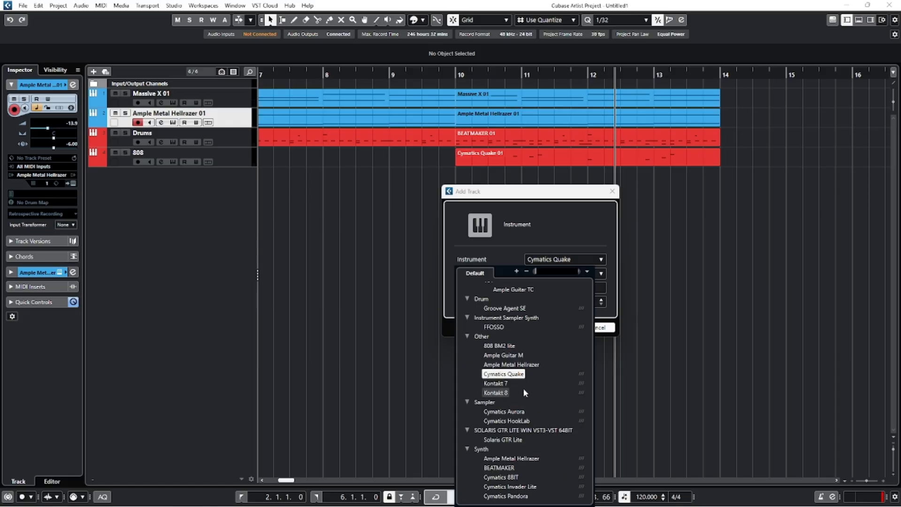
scroll(518, 379, down, 1)
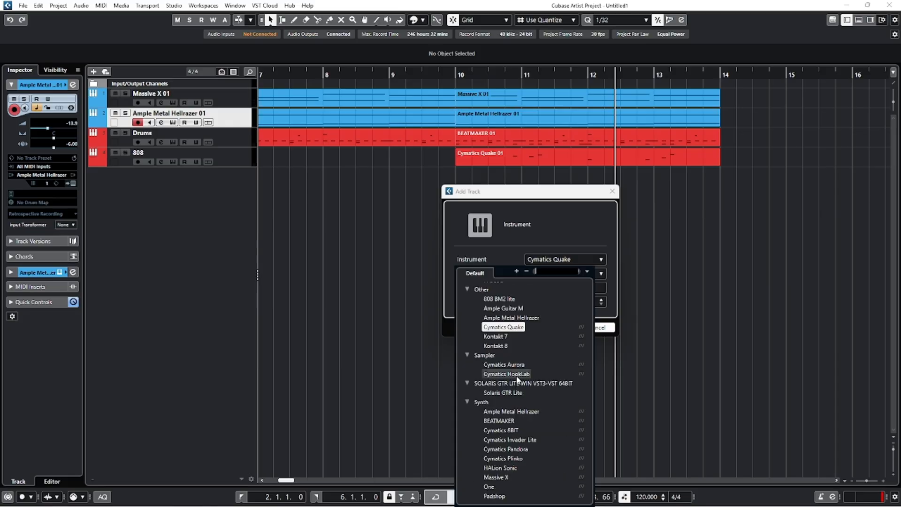
scroll(520, 384, down, 1)
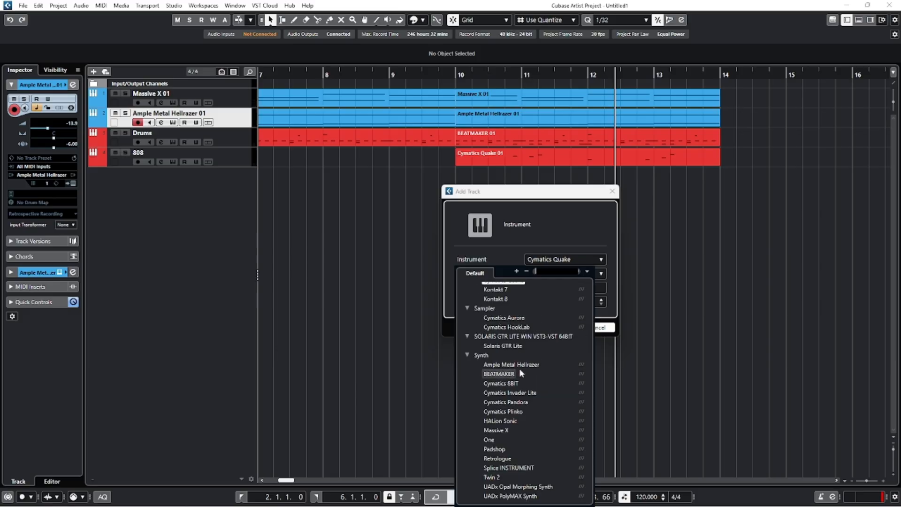
click(486, 402)
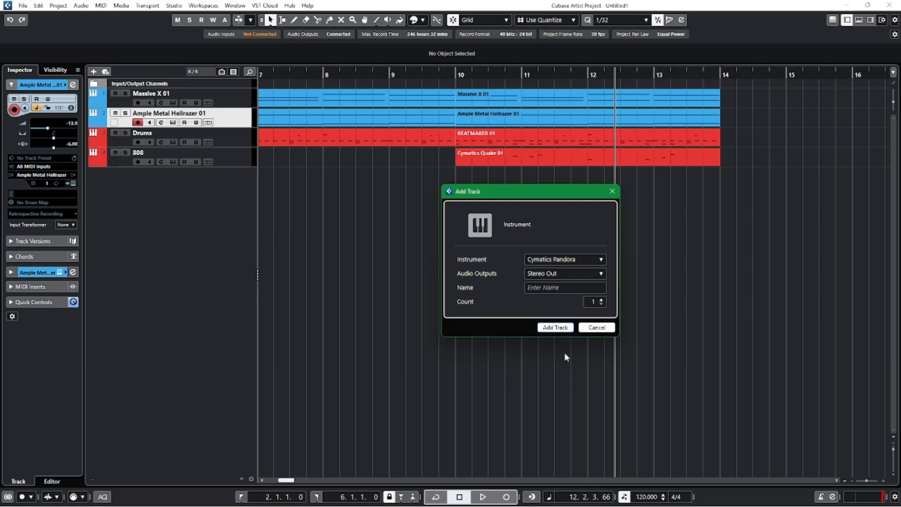
click(543, 330)
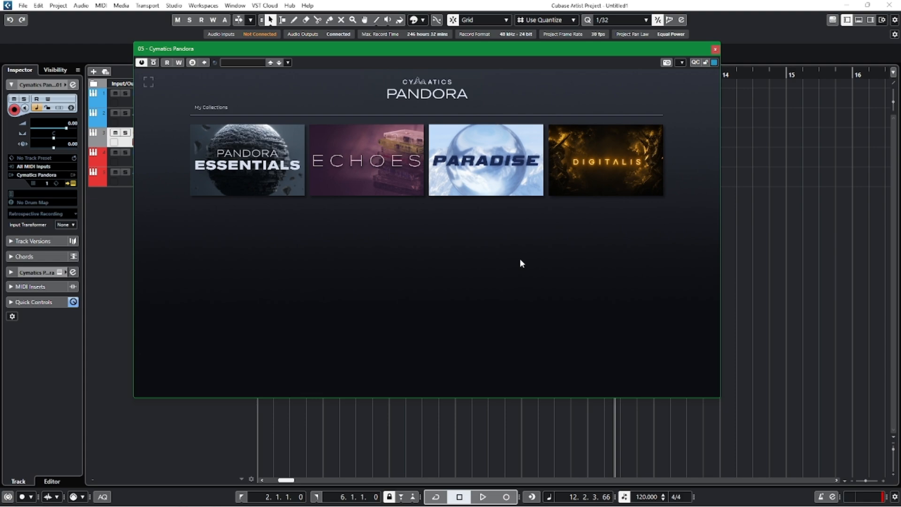
Open the Digitalis collection in Pandora, audition its pluck presets from PLUCK Bills onward, and load PLUCK Pull.
click(585, 162)
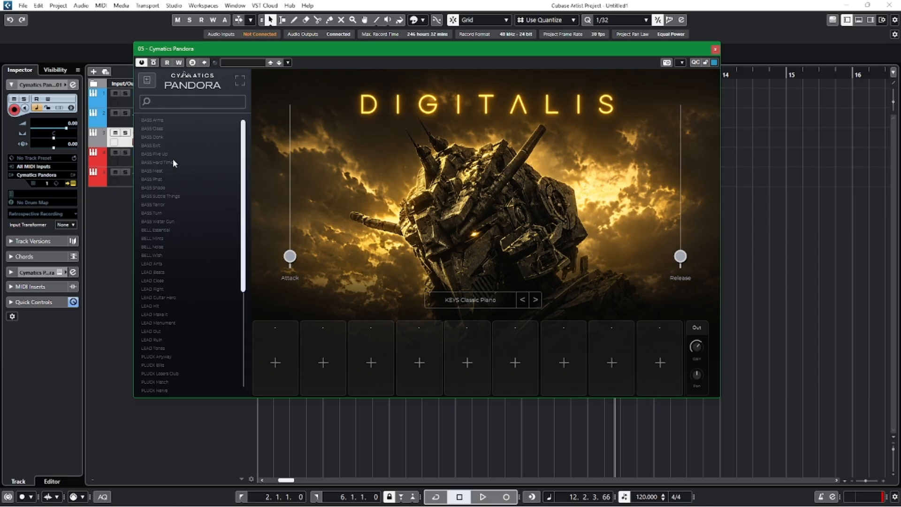
scroll(161, 260, down, 3)
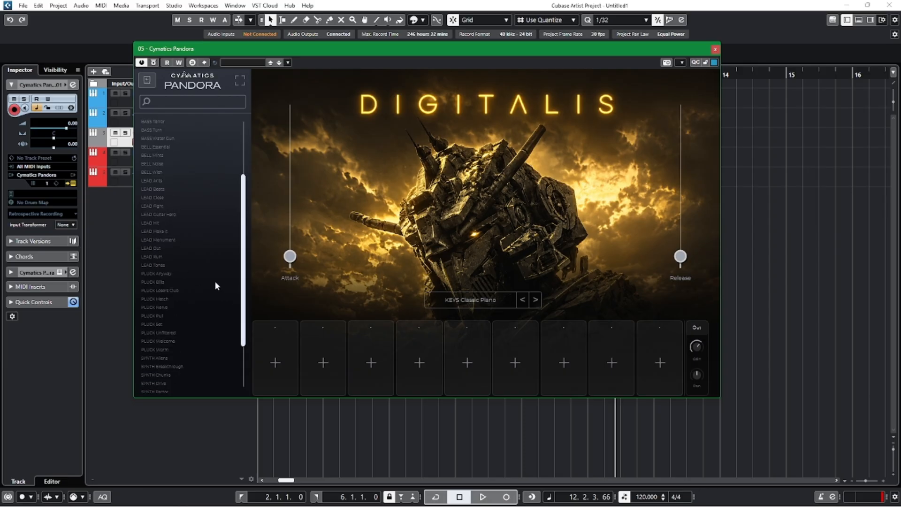
click(167, 281)
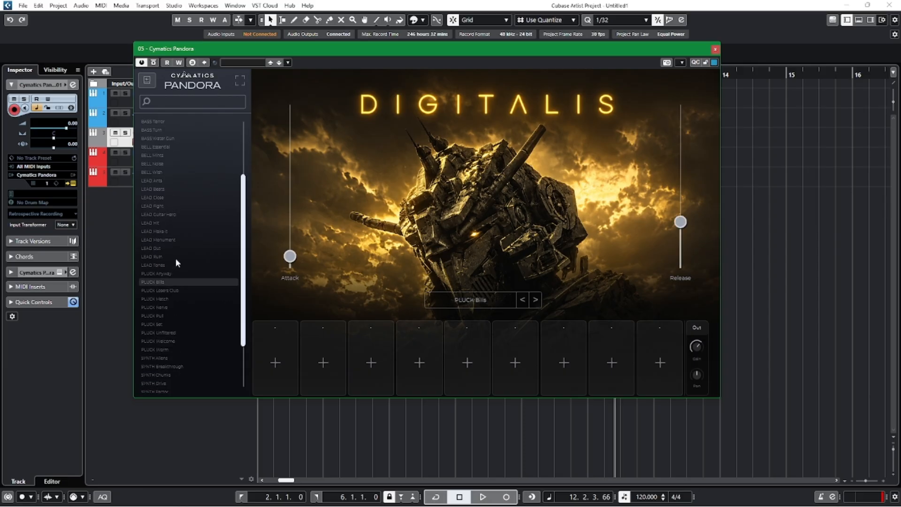
click(167, 290)
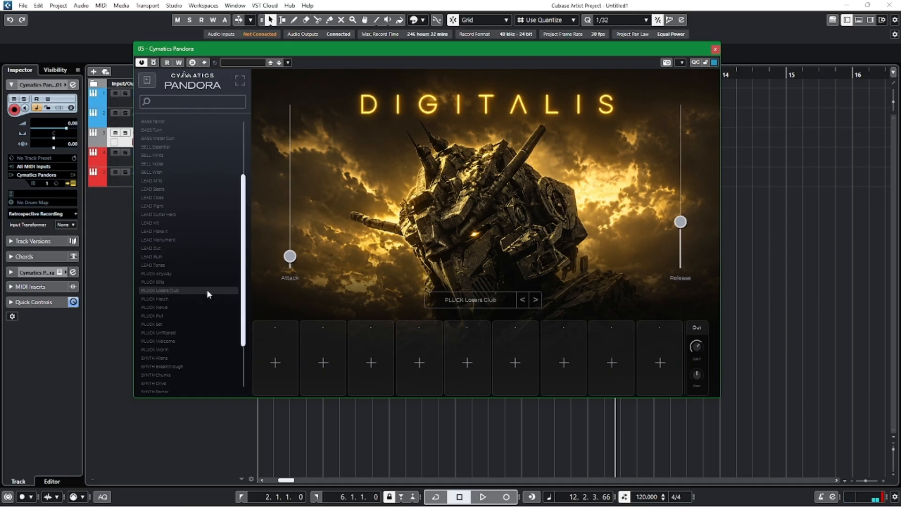
click(174, 308)
click(164, 316)
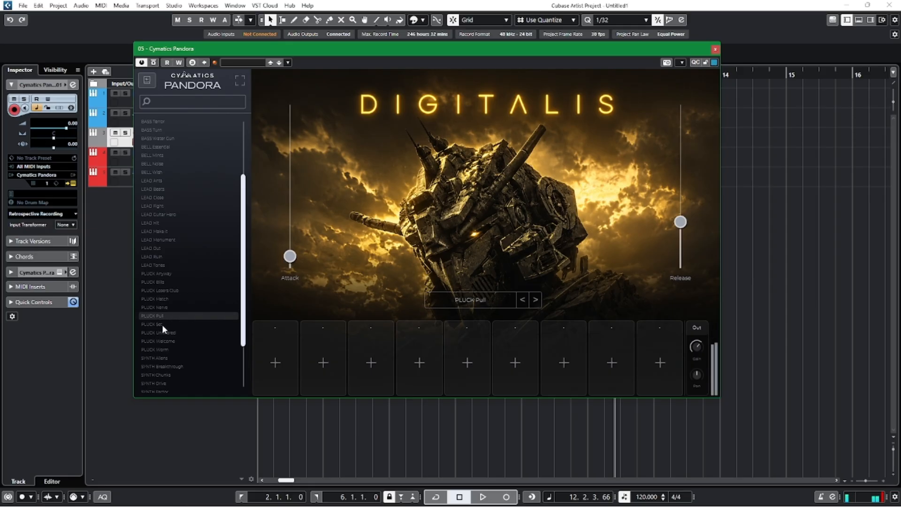
click(162, 324)
click(715, 49)
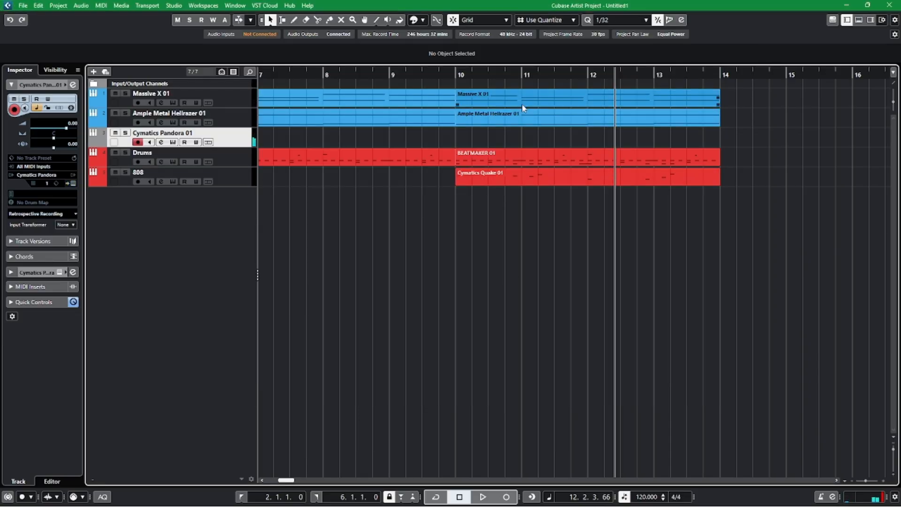
Set the quantize grid to 1/8 and copy the bar 10 Massive X 01 part onto the Cymatics Pandora track at bar 10.
click(513, 103)
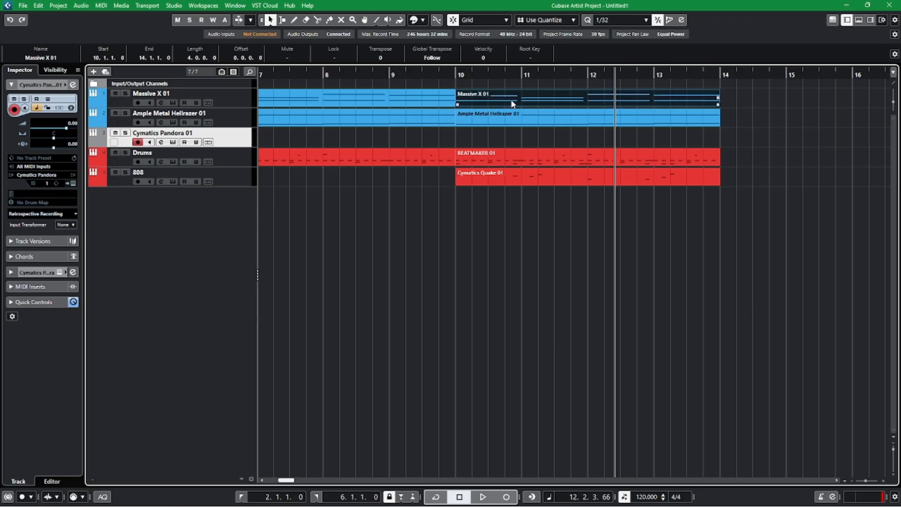
click(455, 75)
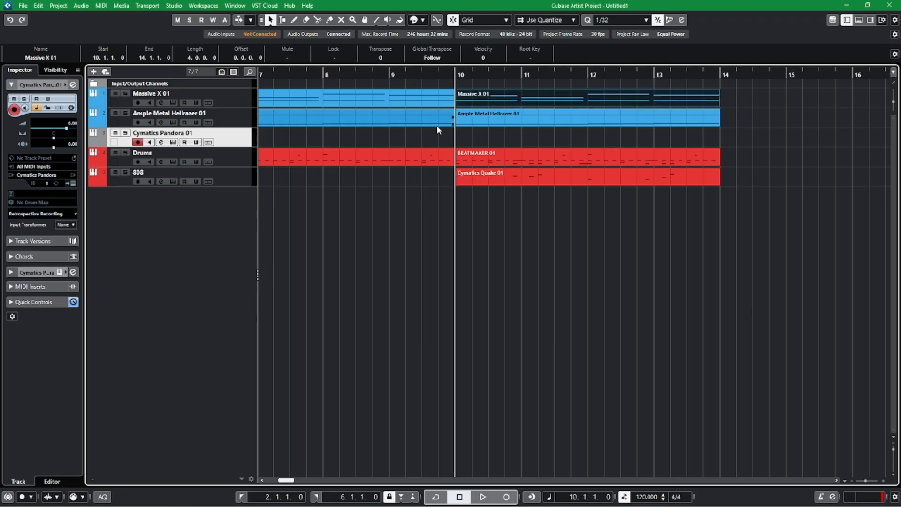
click(619, 20)
click(614, 64)
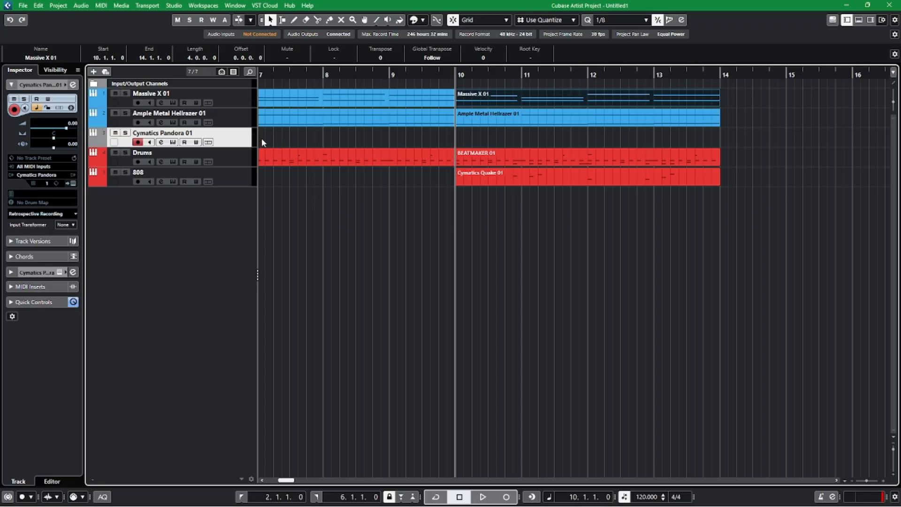
key(ctrl+v)
Solo the Cymatics Pandora track and listen to the copied part from bar 10.
click(125, 133)
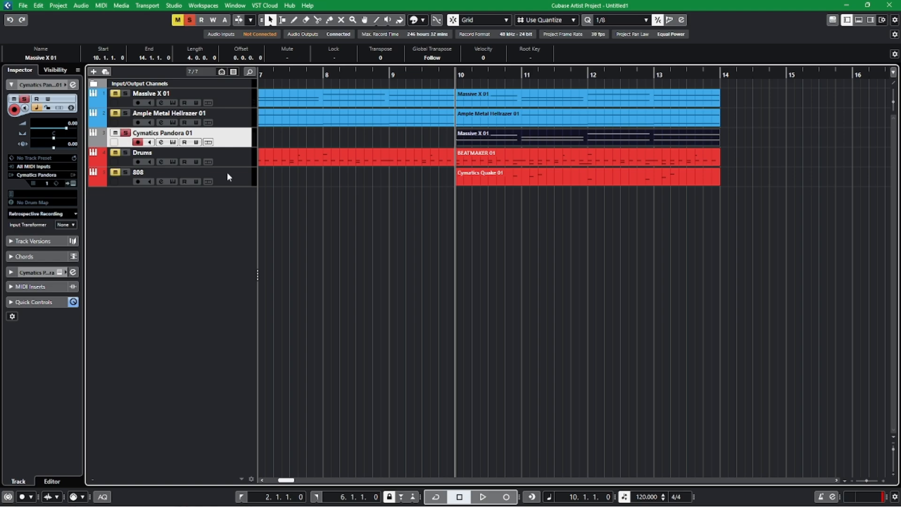
key(space)
key(space)
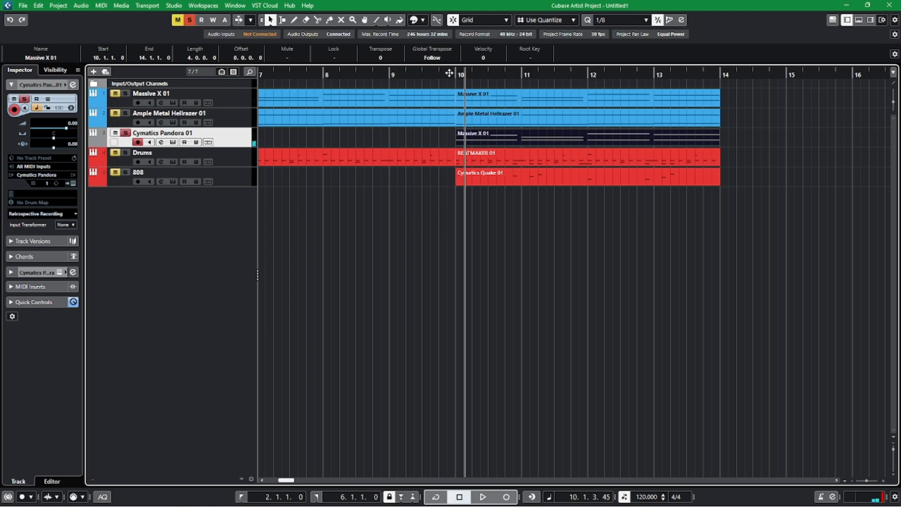
click(455, 75)
key(space)
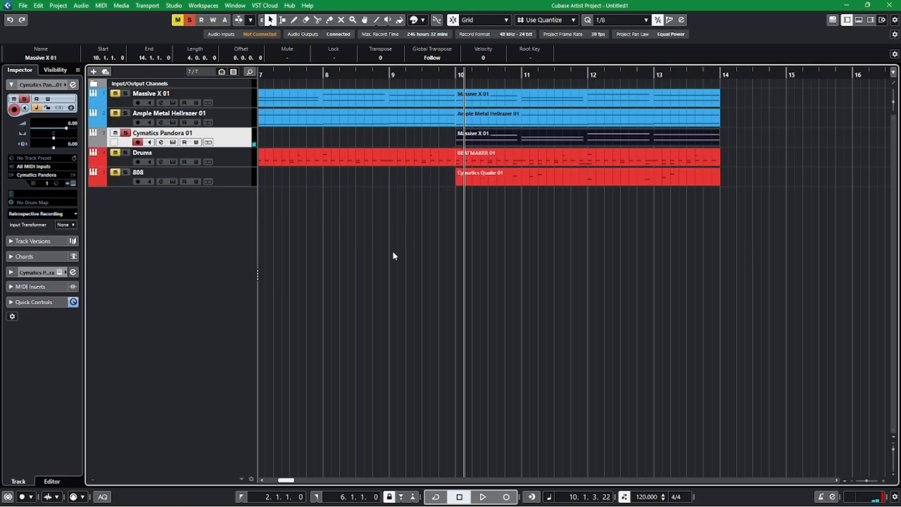
Turn off all solos and listen to the full mix from beat 4 of bar 9 into bar 13.
click(439, 76)
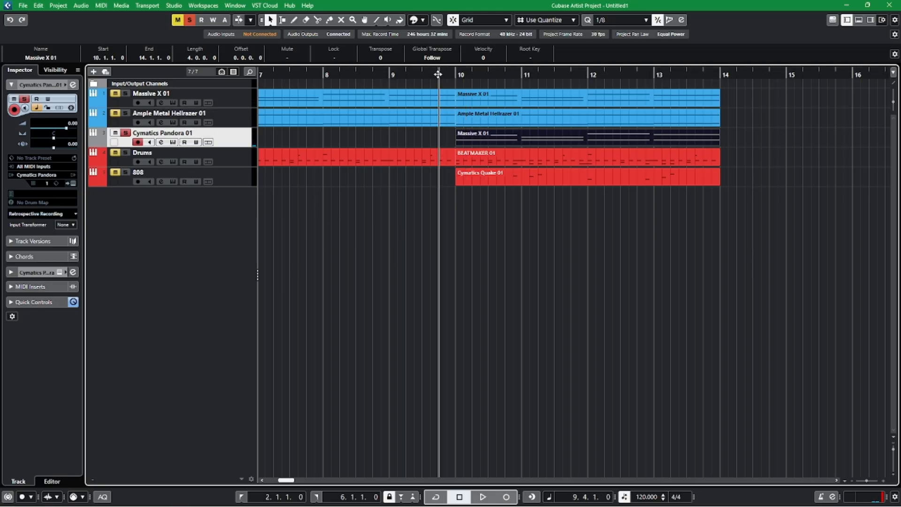
click(189, 19)
key(space)
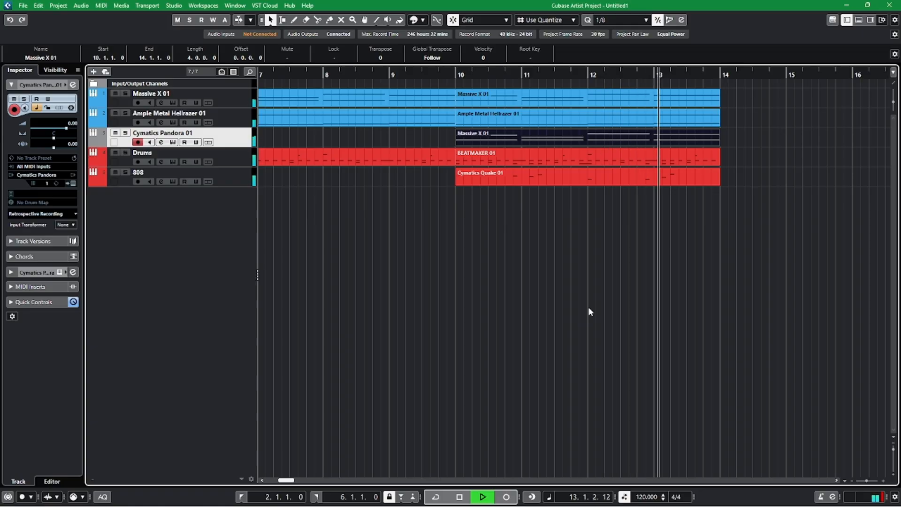
key(space)
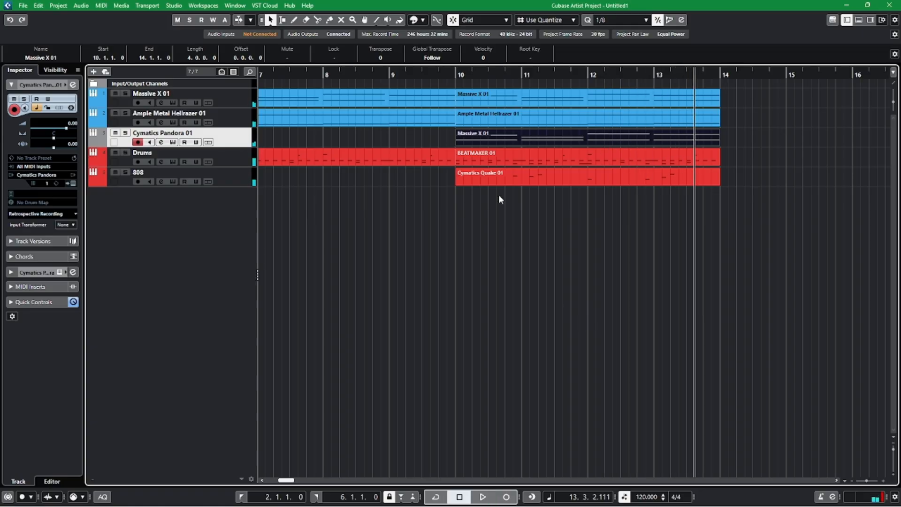
Play the soloed Cymatics Pandora track from bar 10 and reload the Digitalis preset list in its instrument window.
click(453, 80)
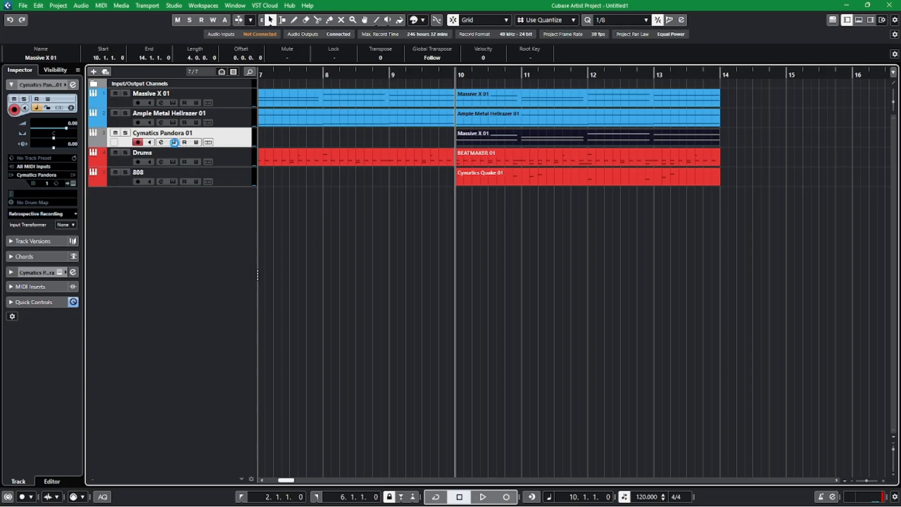
click(174, 142)
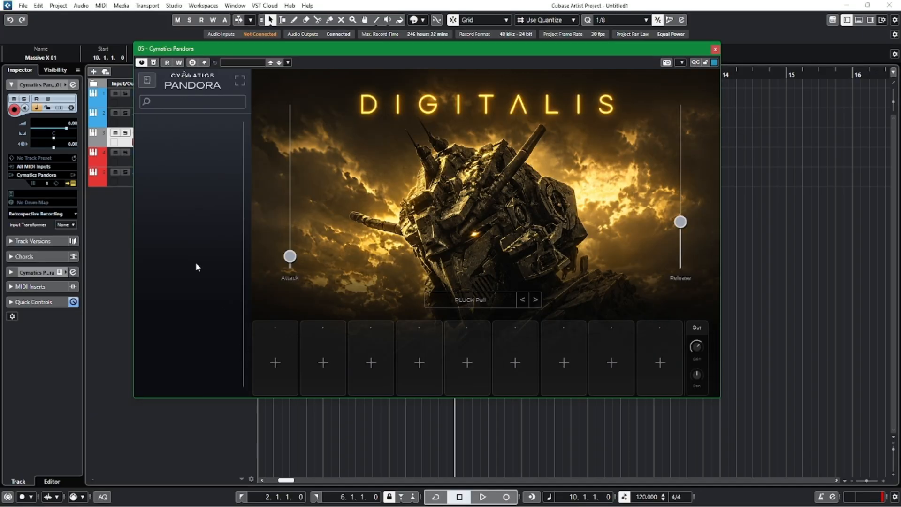
drag(471, 50, 470, 85)
key(s)
key(space)
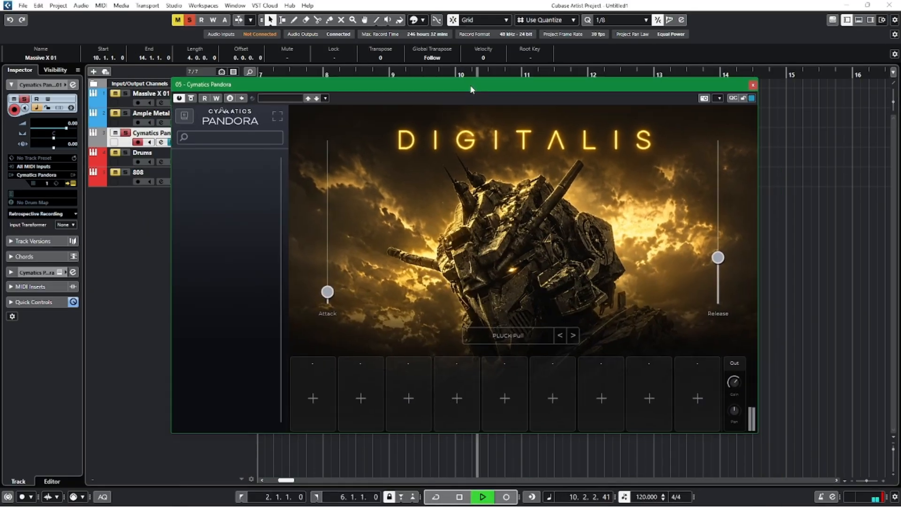
click(182, 117)
click(632, 178)
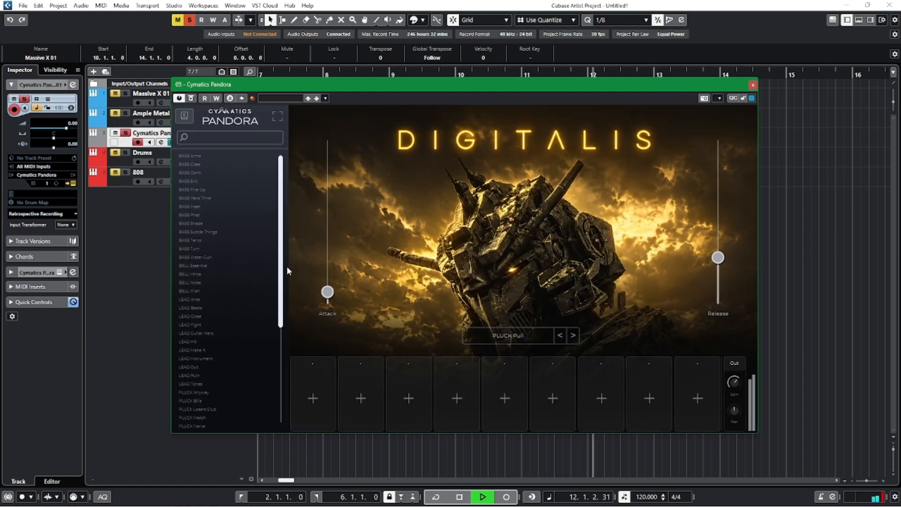
Try the PLUCK Worm and PLUCK Welcome presets on the playing part, and stop playback.
scroll(229, 280, down, 5)
click(204, 323)
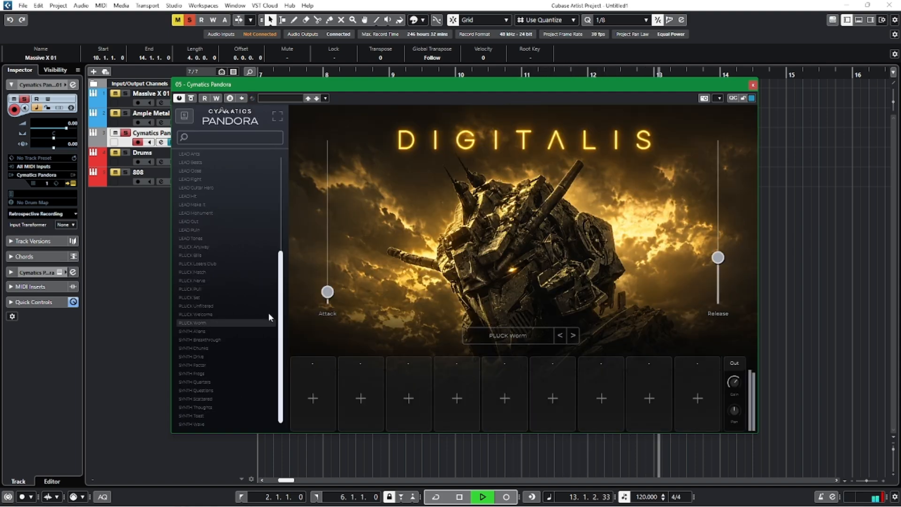
click(206, 314)
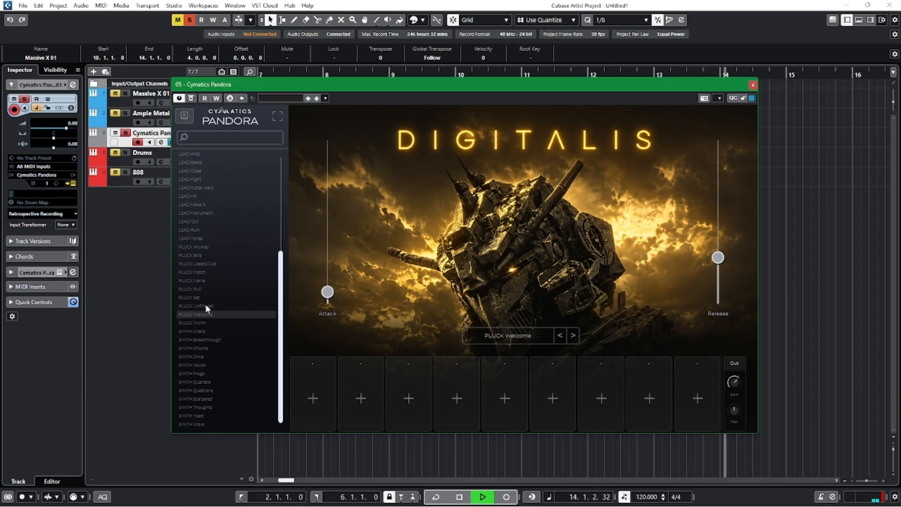
key(space)
Loop bars 10 to 14 around the copied Pandora part and start cycled playback, keeping the instrument window accessible.
drag(570, 85, 605, 195)
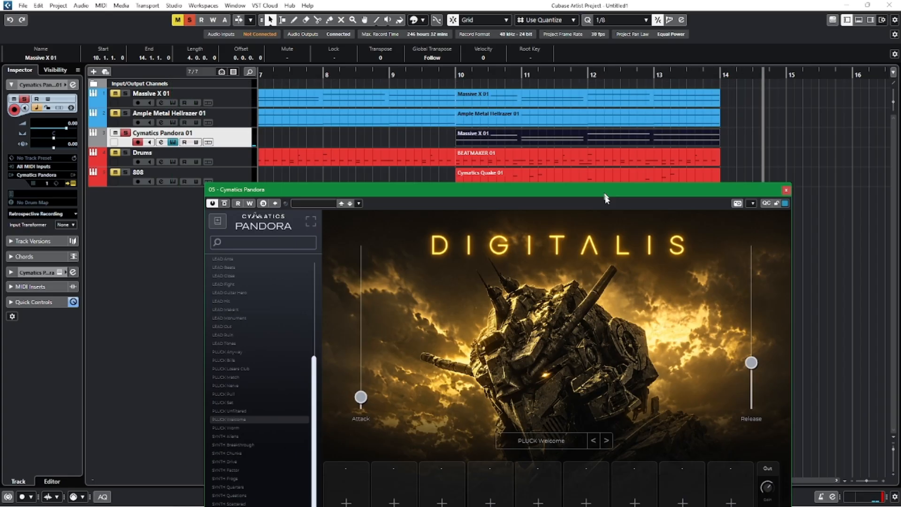
key(p)
click(445, 74)
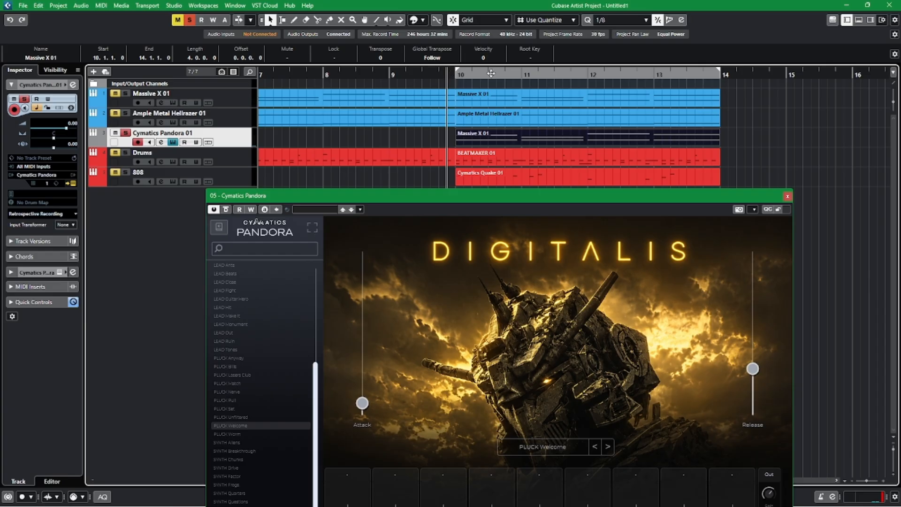
click(489, 71)
key(space)
drag(452, 194, 444, 96)
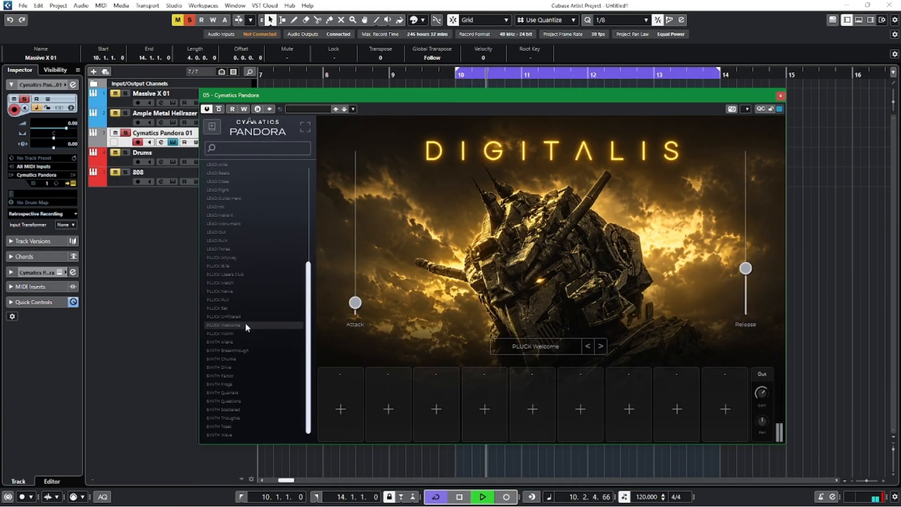
Audition SYNTH Breakthrough and several LEAD and PLUCK presets over the loop, choose PLUCK Anyway, and stop playback.
click(230, 350)
click(226, 258)
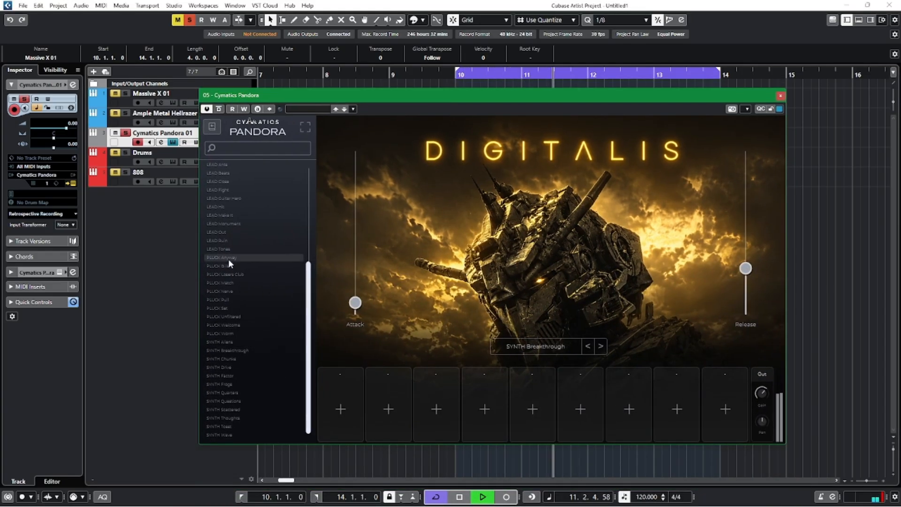
click(220, 233)
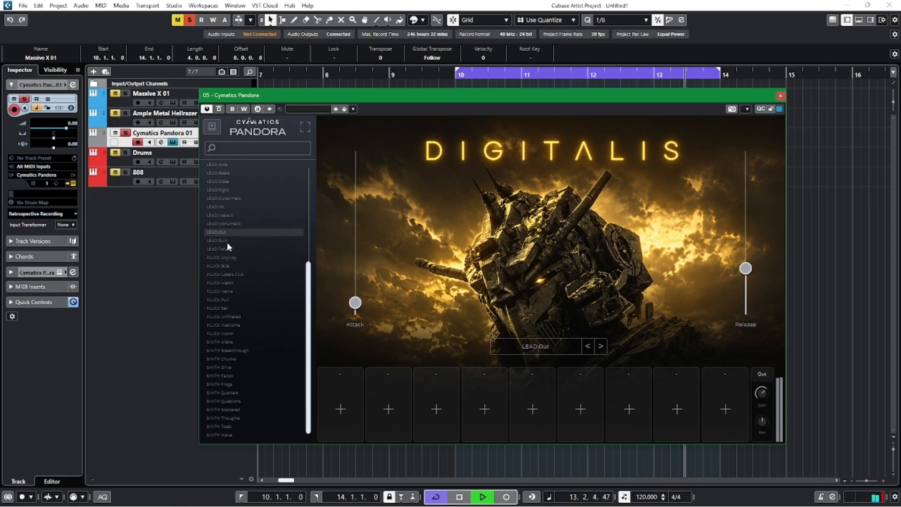
click(226, 241)
click(226, 248)
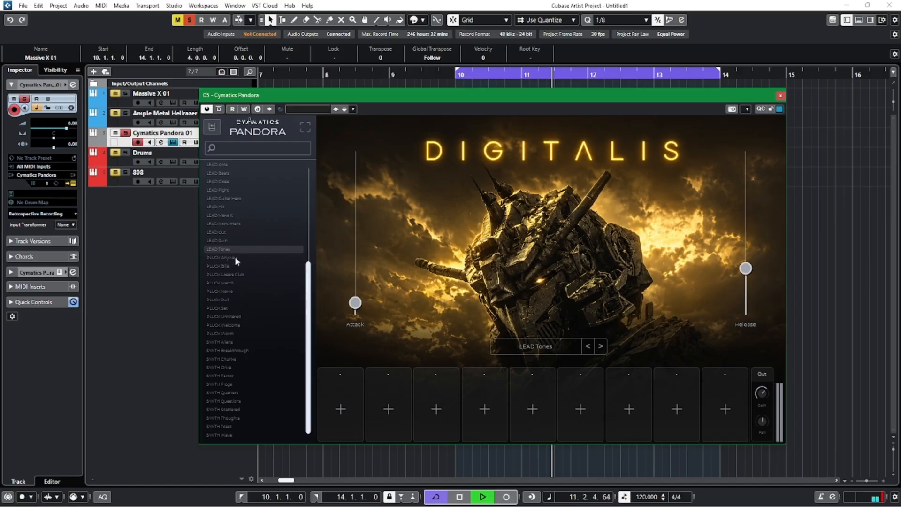
click(235, 257)
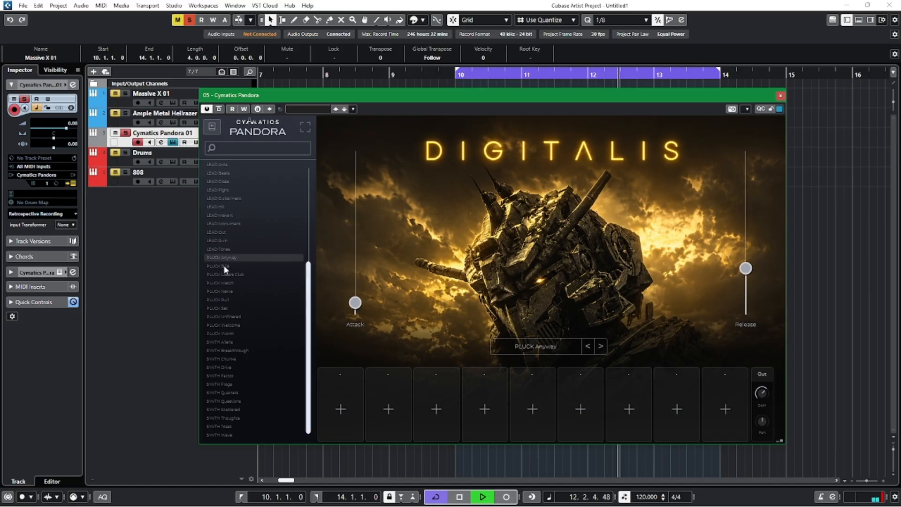
click(224, 267)
click(235, 274)
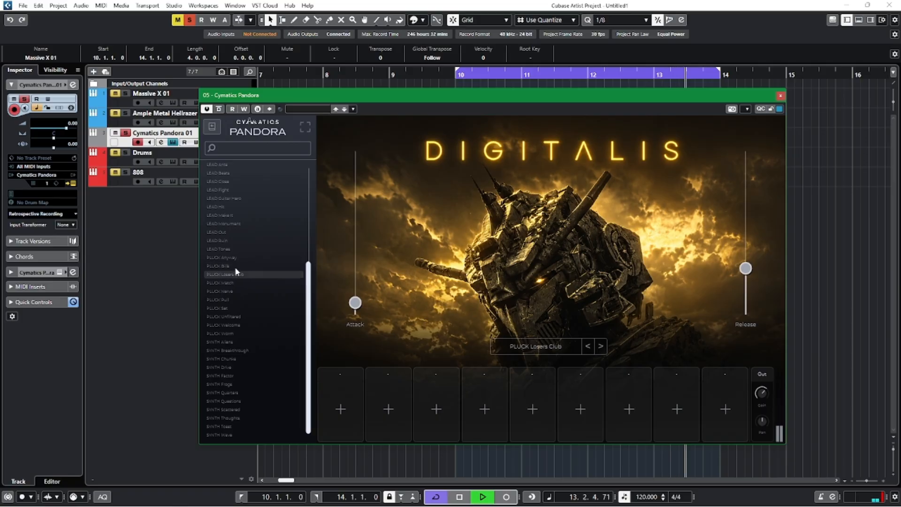
click(230, 258)
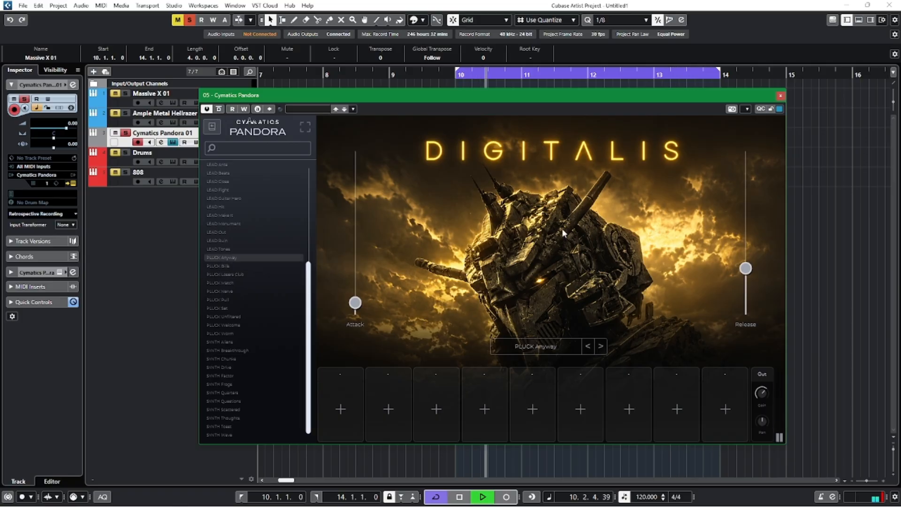
click(780, 96)
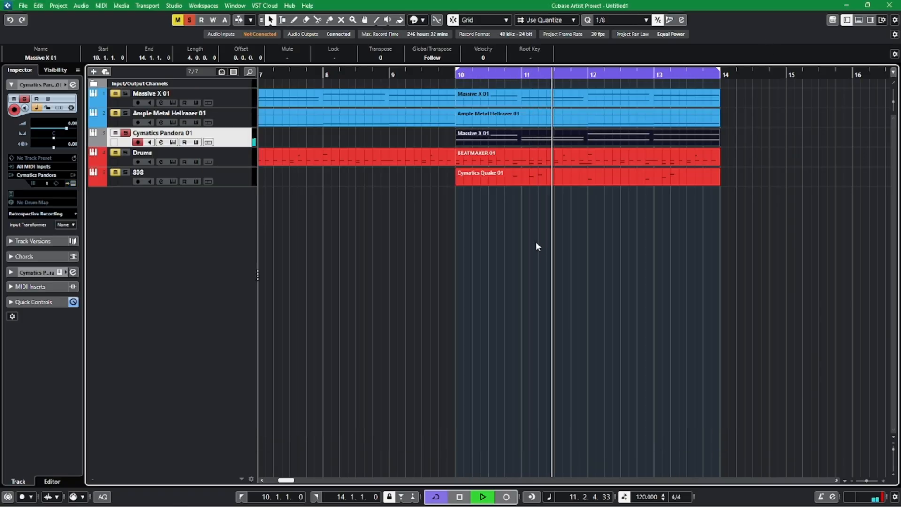
key(space)
Clear the solo and listen to the full mix with the new pluck from beat 4 of bar 9.
click(440, 75)
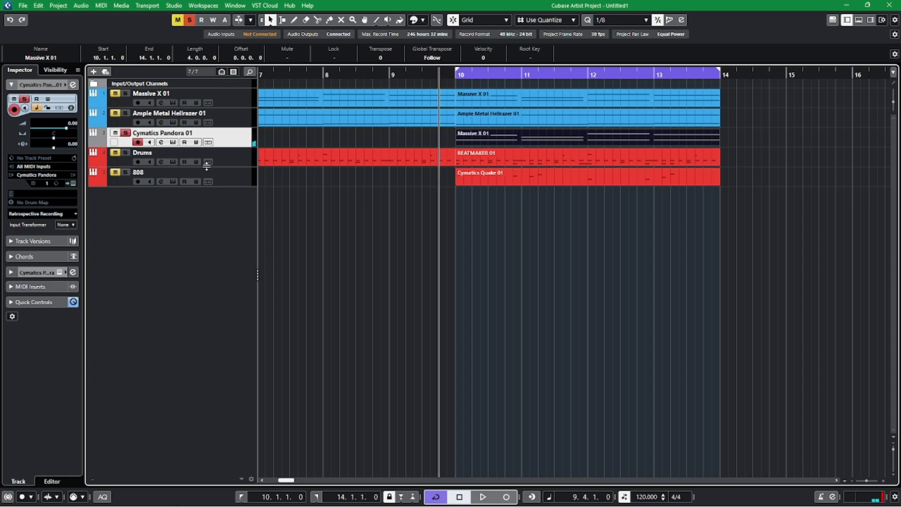
click(189, 21)
key(space)
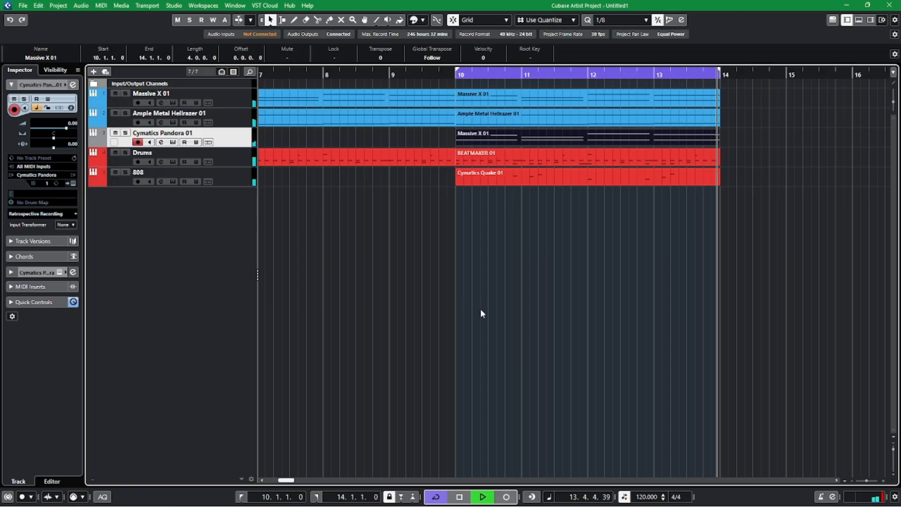
Split the Pandora part's upper note in bar 13 at beat 3, lower its second half one semitone, and stop playback in the arrangement.
double_click(687, 140)
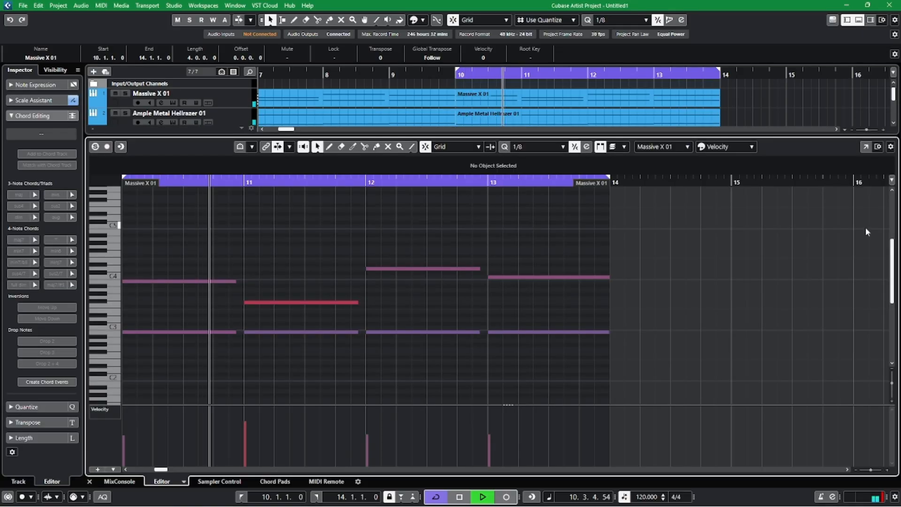
click(866, 146)
alt+click(613, 232)
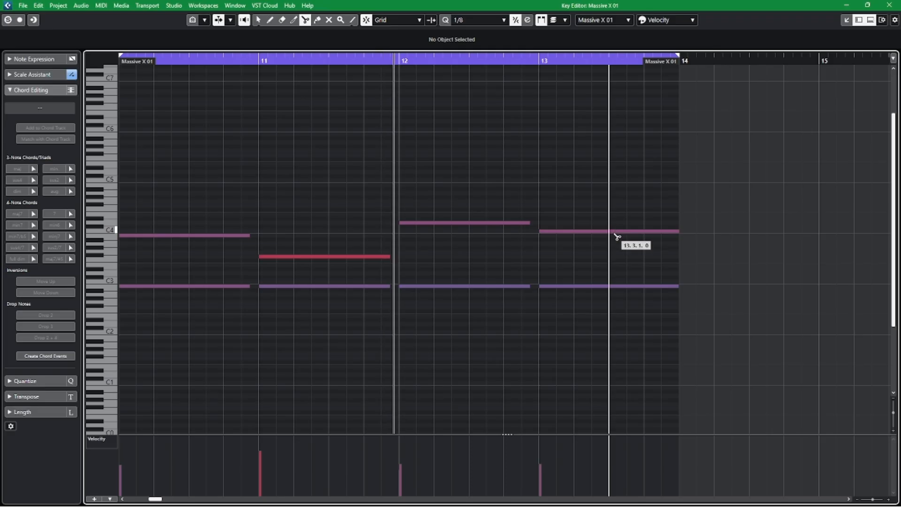
drag(641, 232, 642, 237)
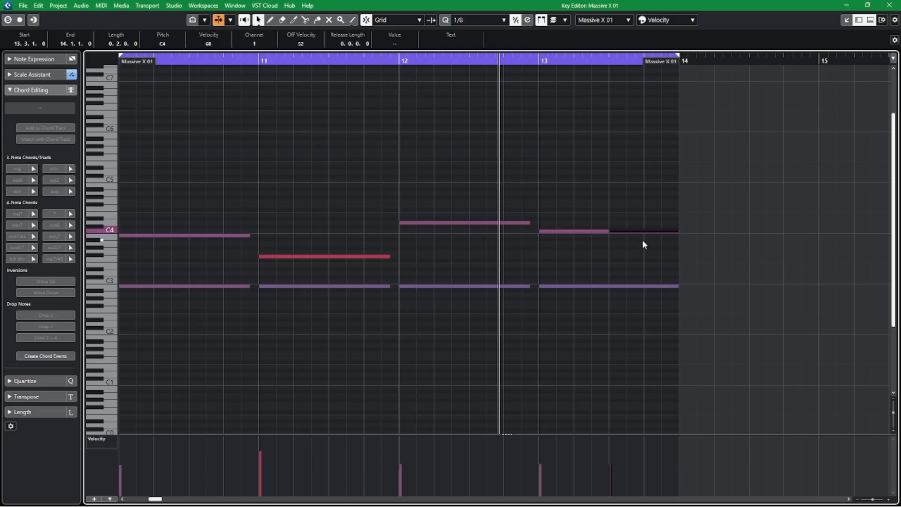
click(717, 173)
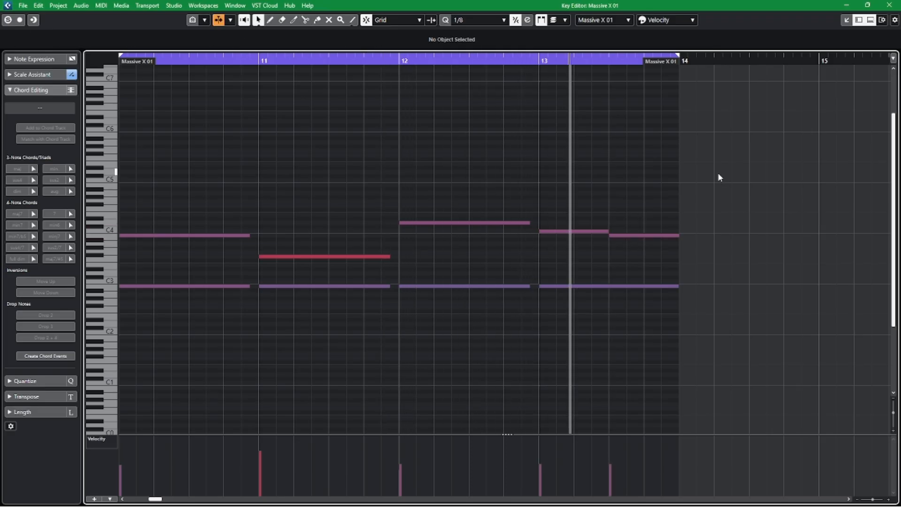
click(889, 5)
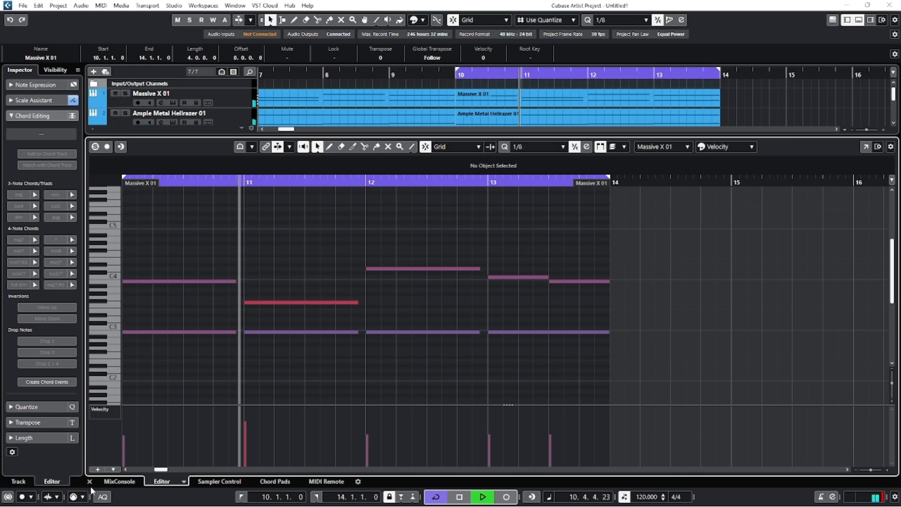
click(90, 481)
click(362, 283)
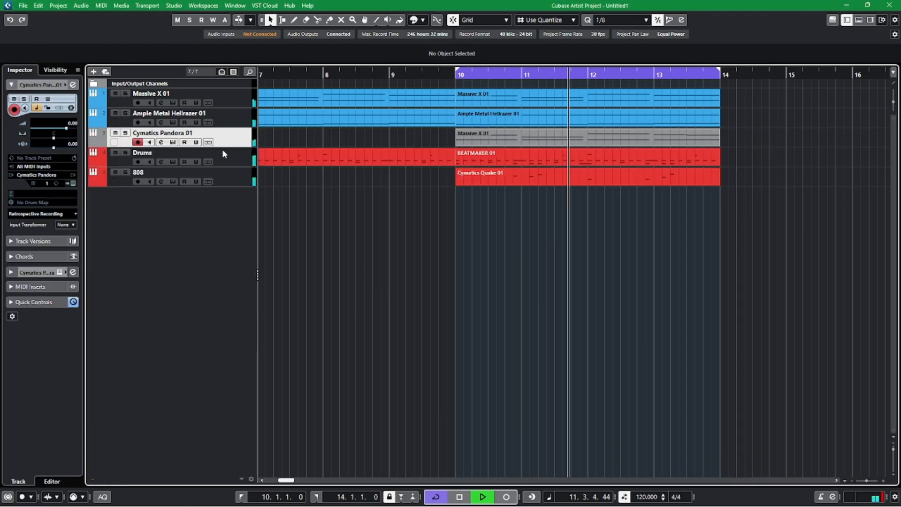
Solo the Cymatics Pandora track and load Super VHS in its first insert slot, keeping only the effect window open.
click(125, 132)
click(72, 85)
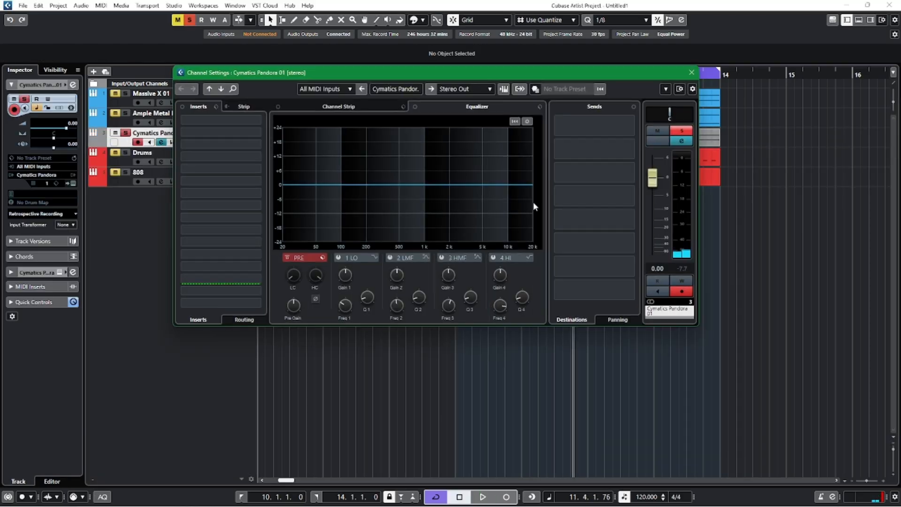
key(space)
click(260, 118)
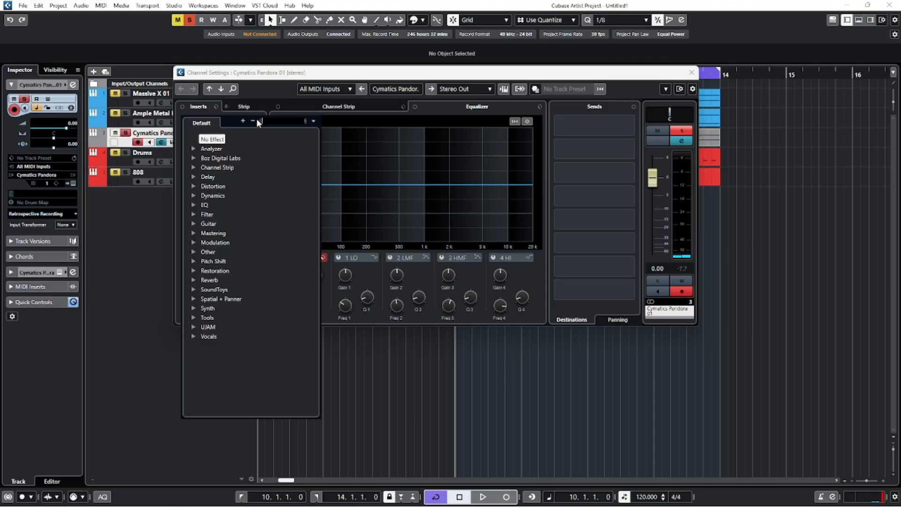
click(193, 252)
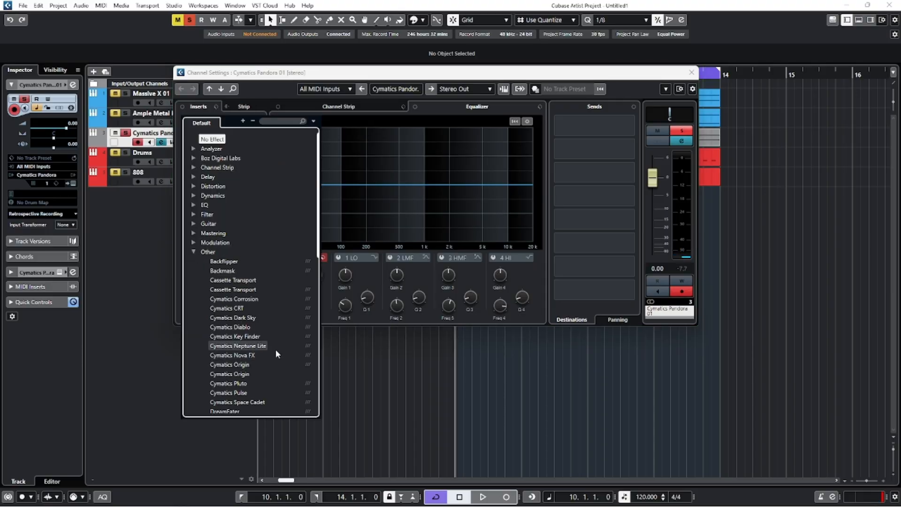
scroll(263, 347, down, 3)
scroll(249, 346, down, 2)
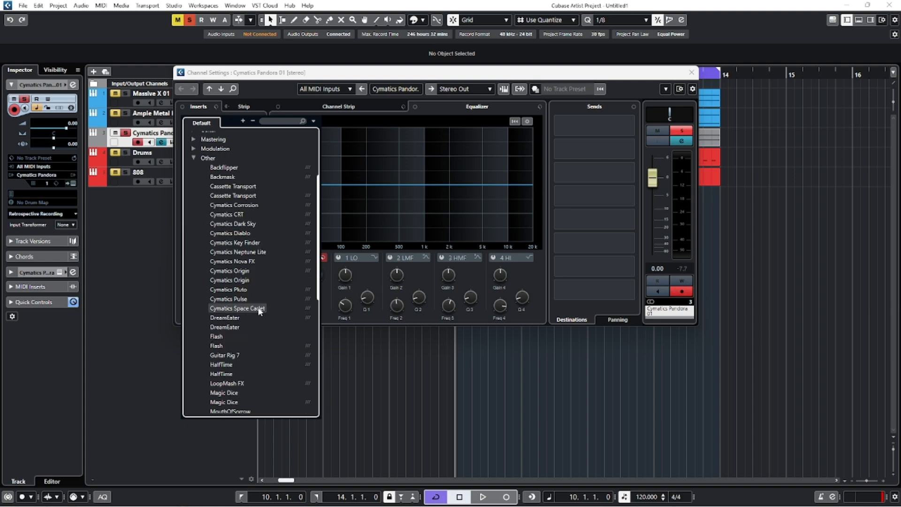
scroll(249, 346, down, 4)
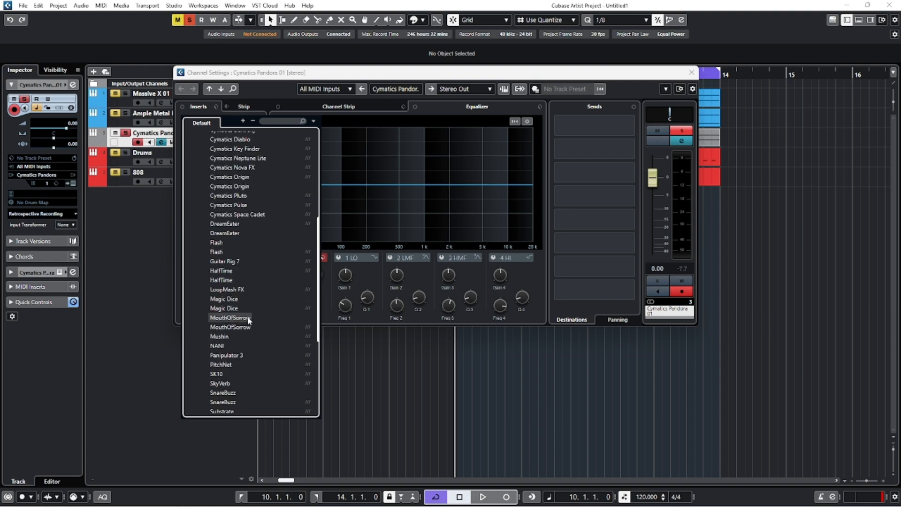
scroll(247, 317, down, 4)
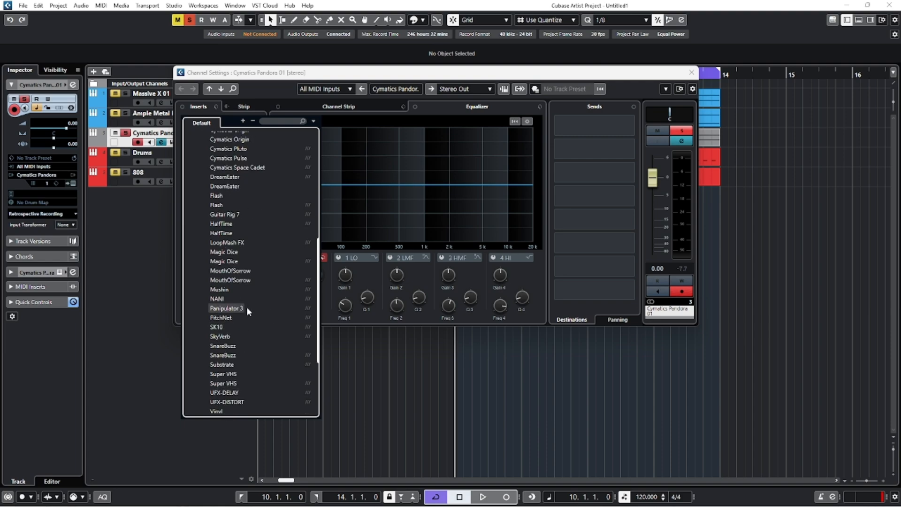
click(233, 327)
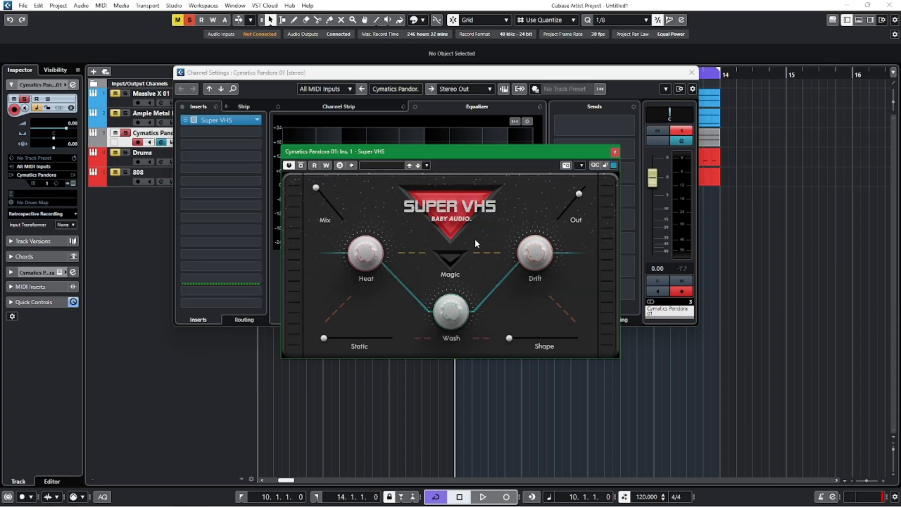
click(691, 73)
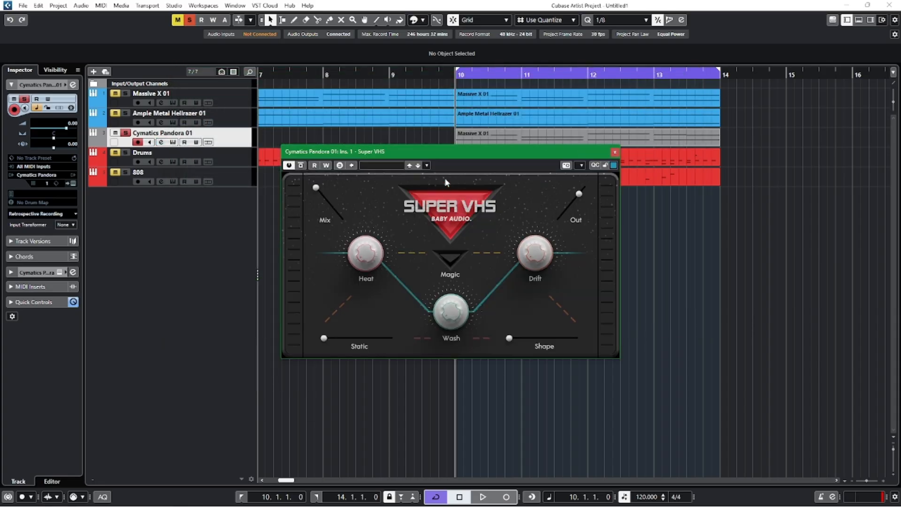
Enable Magic in Super VHS and raise Shape to about two-thirds while auditioning the soloed pluck from beat 4 of bar 9.
click(449, 259)
drag(362, 259, 361, 229)
drag(527, 254, 531, 236)
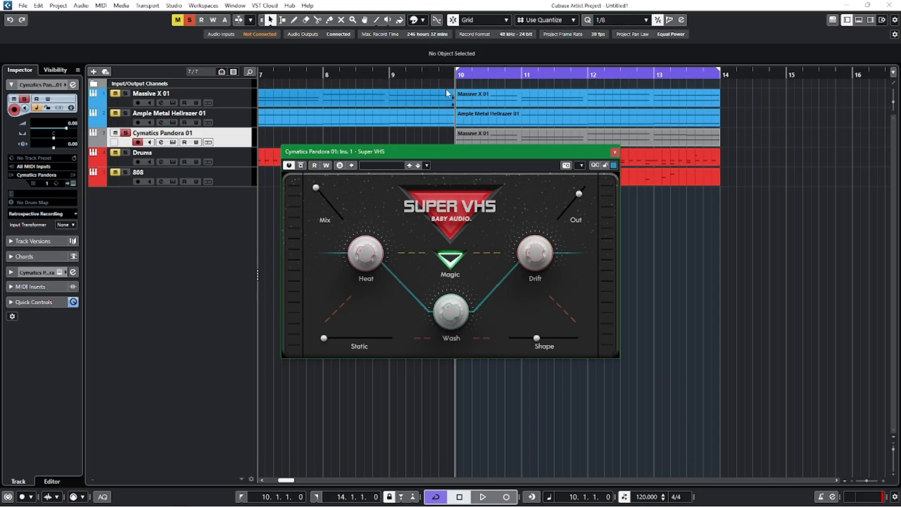
click(437, 76)
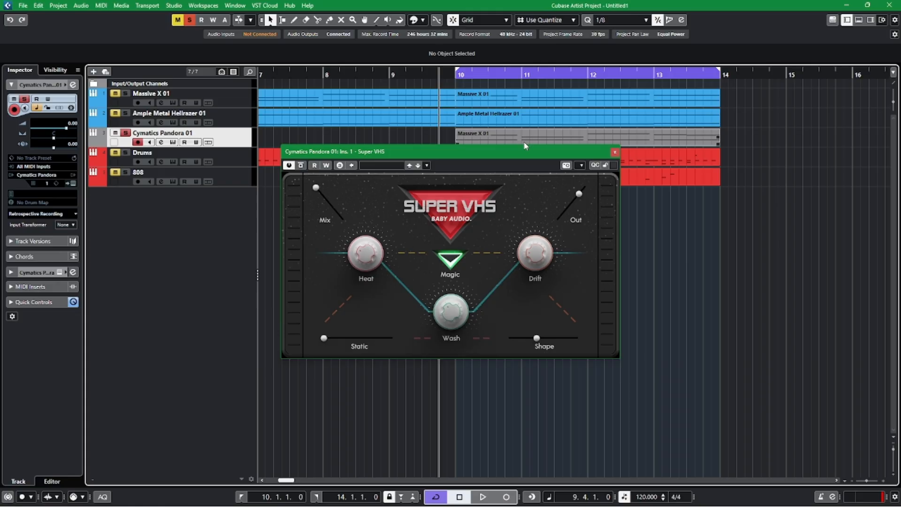
key(space)
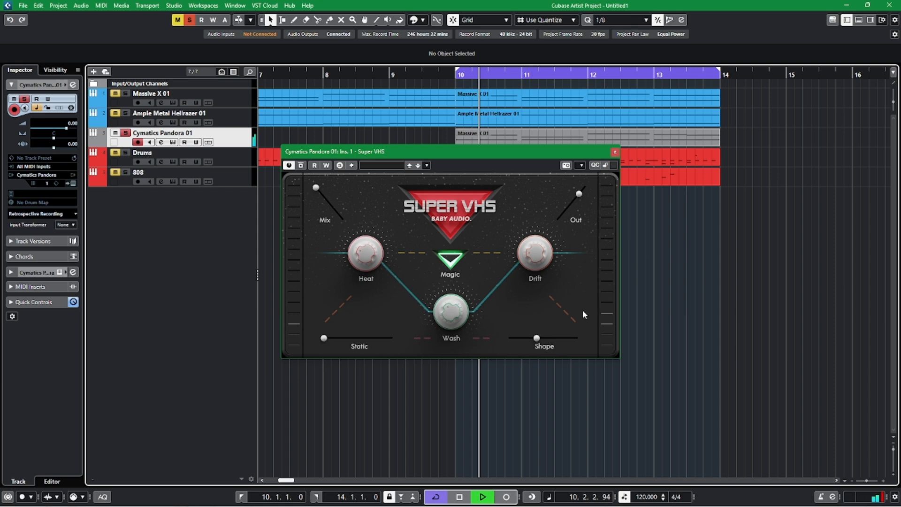
drag(536, 338, 561, 343)
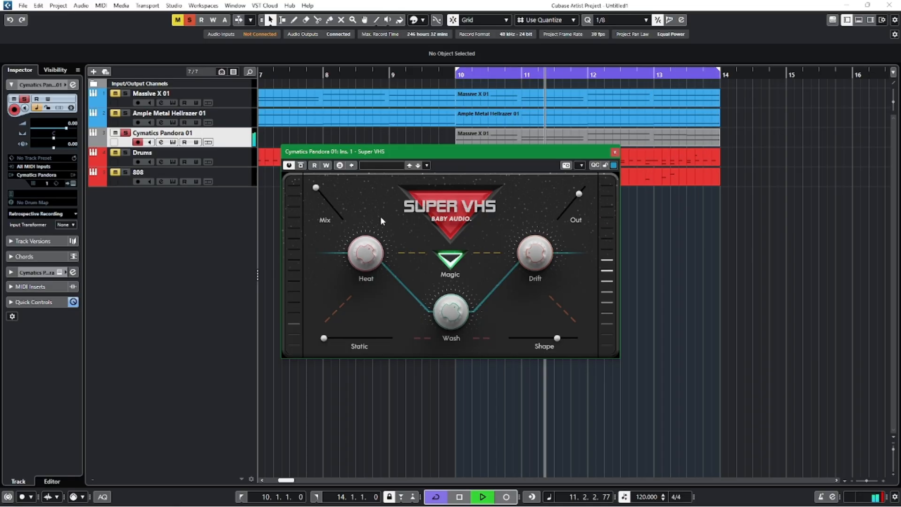
Lower Super VHS's Out slightly, reduce Mix to about halfway and add a little Static, then close the effect and stop playback.
drag(579, 193, 572, 202)
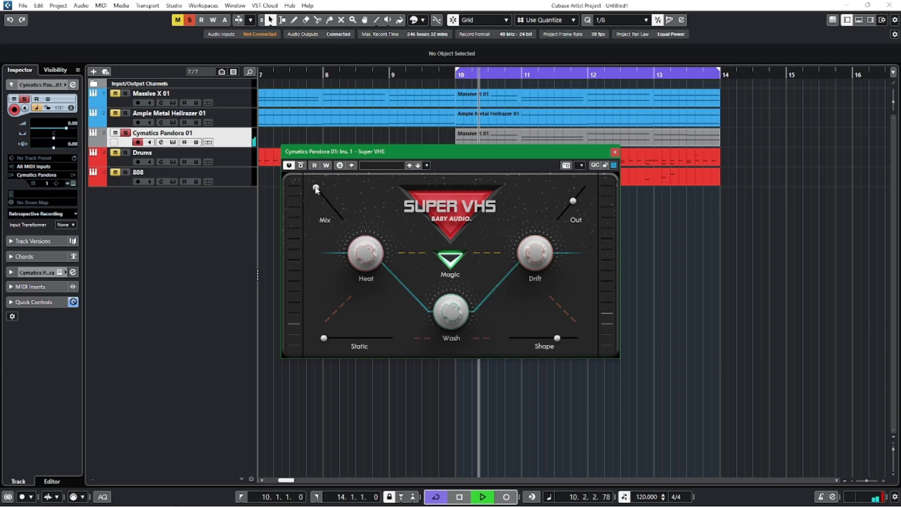
drag(315, 188, 324, 204)
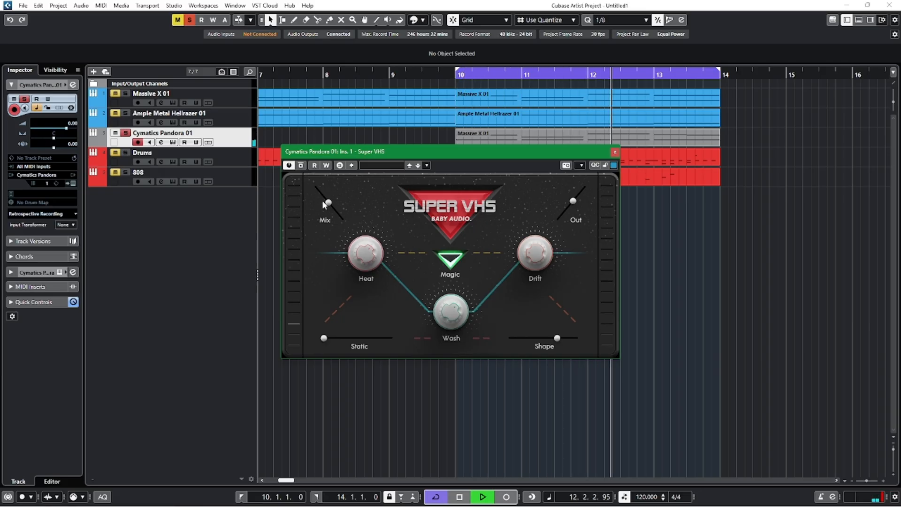
drag(572, 204, 575, 200)
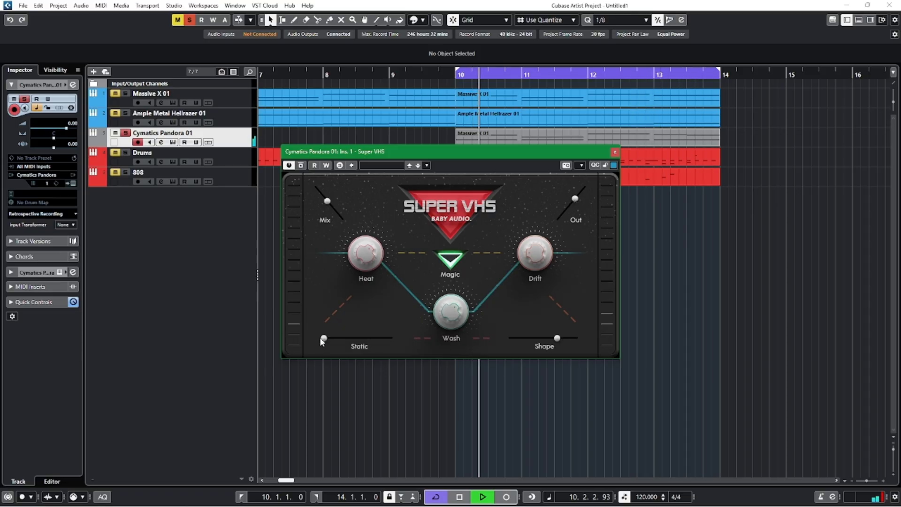
mouse_move(323, 338)
mouse_down()
mouse_move(348, 338)
mouse_move(314, 340)
mouse_up()
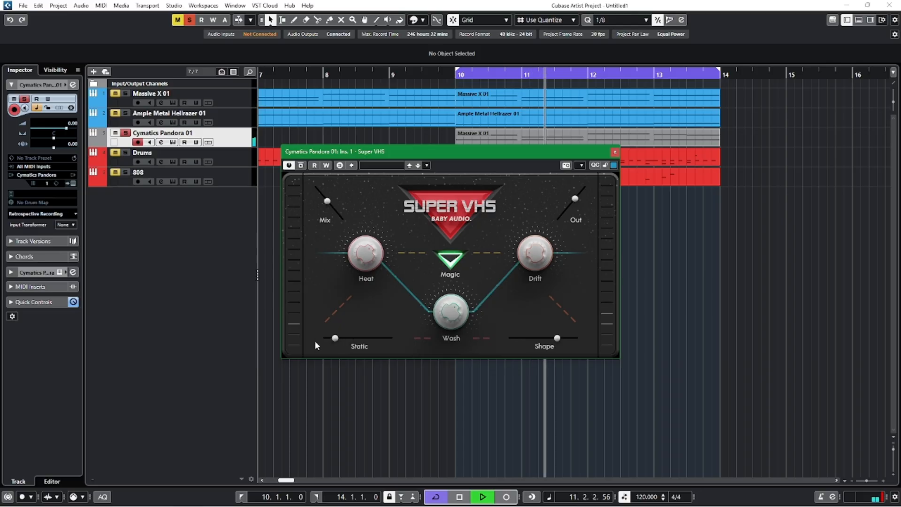
click(614, 154)
key(space)
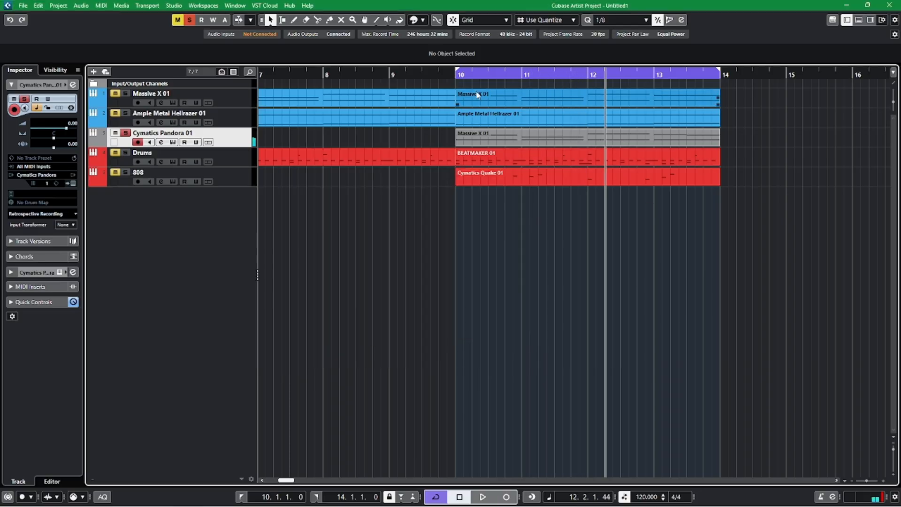
Clear the solo, play the full mix from beat 4 of bar 9, and set the Pandora track's volume to -6.55.
click(440, 71)
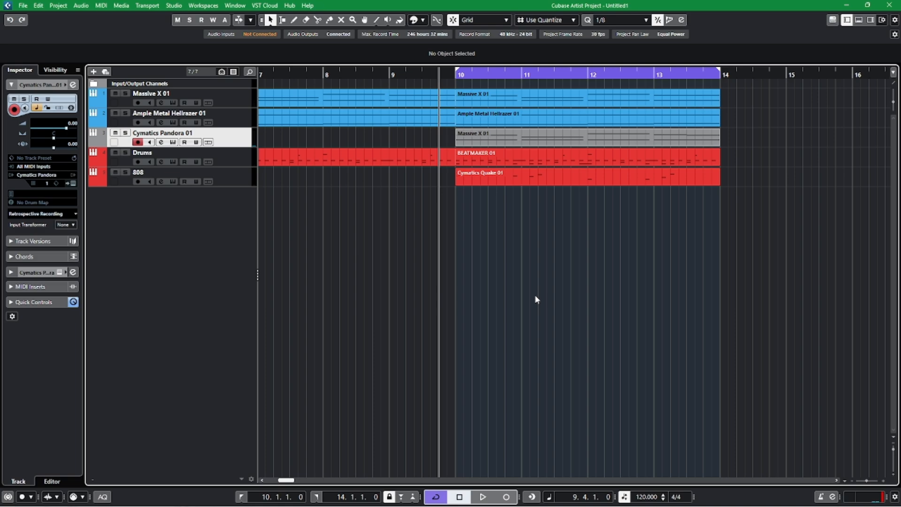
key(space)
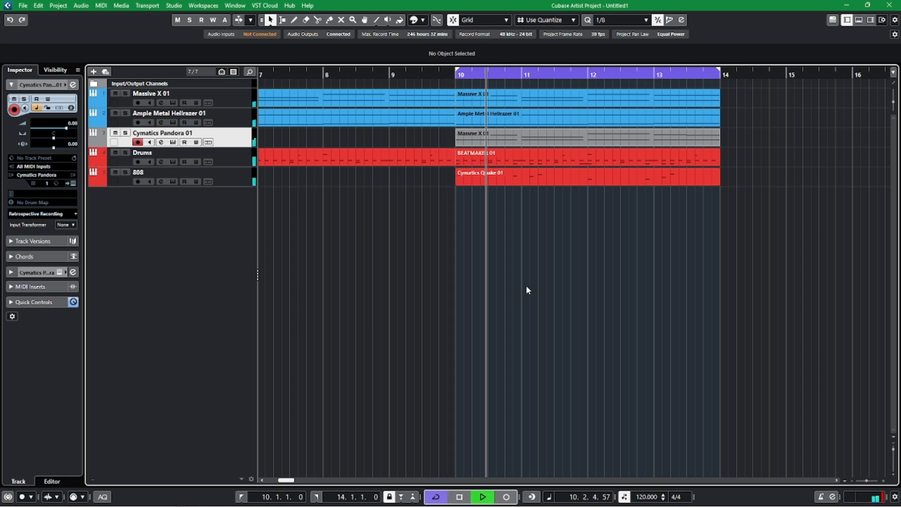
key(g)
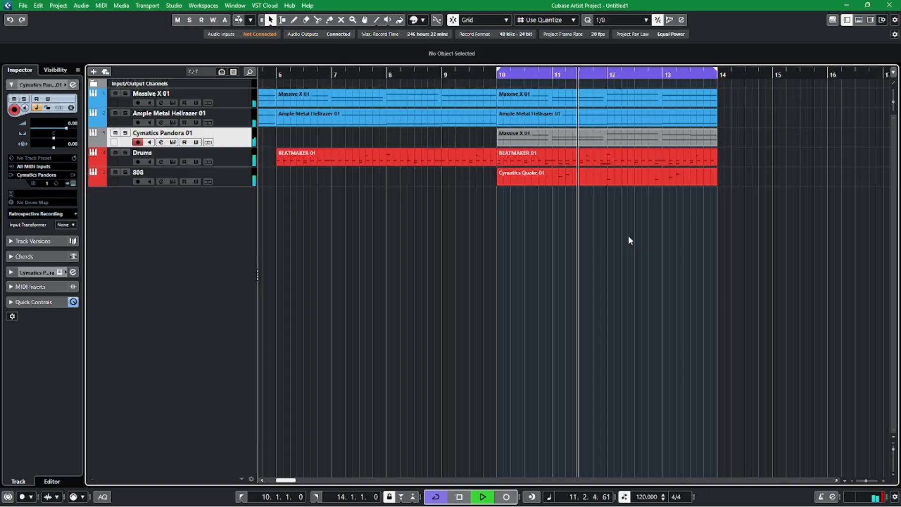
scroll(636, 242, right, 2)
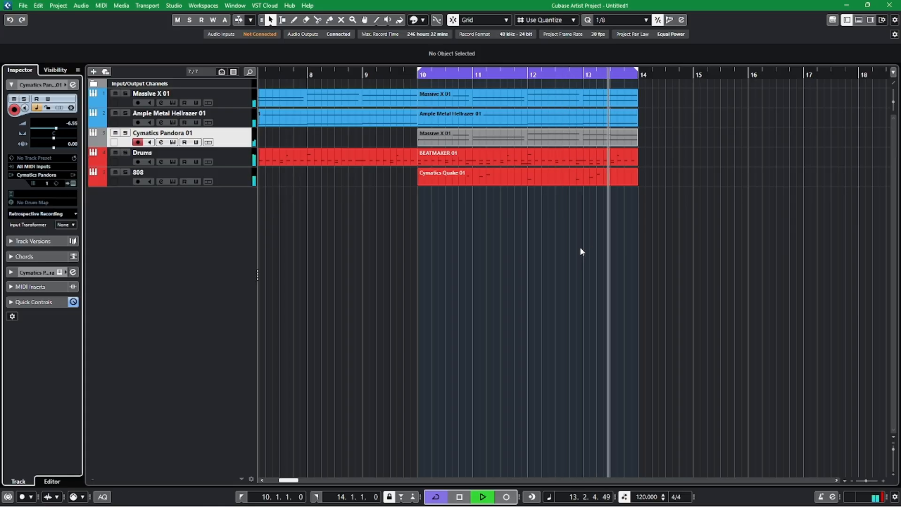
key(space)
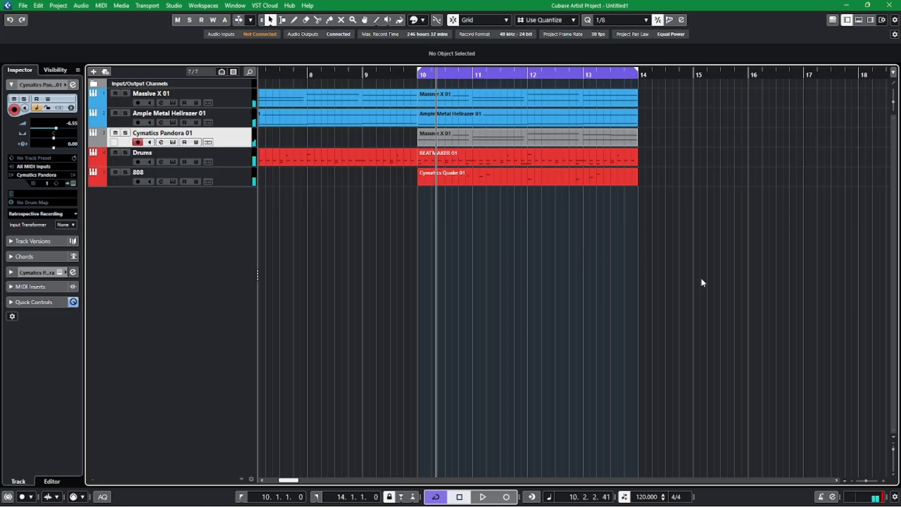
Duplicate the parts of all five tracks in bars 10 to 14 so the copies start at bar 14.
drag(702, 282, 505, 96)
key(ctrl+d)
click(432, 266)
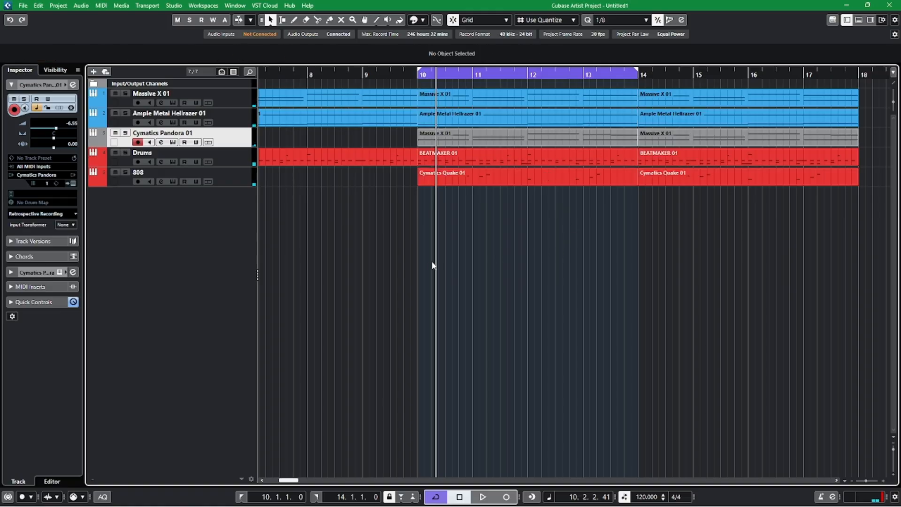
Play the whole arrangement from beat 4 of bar 1, just before the first parts.
scroll(628, 272, left, 5)
scroll(450, 250, left, 2)
key(g)
key(g)
scroll(558, 258, left, 2)
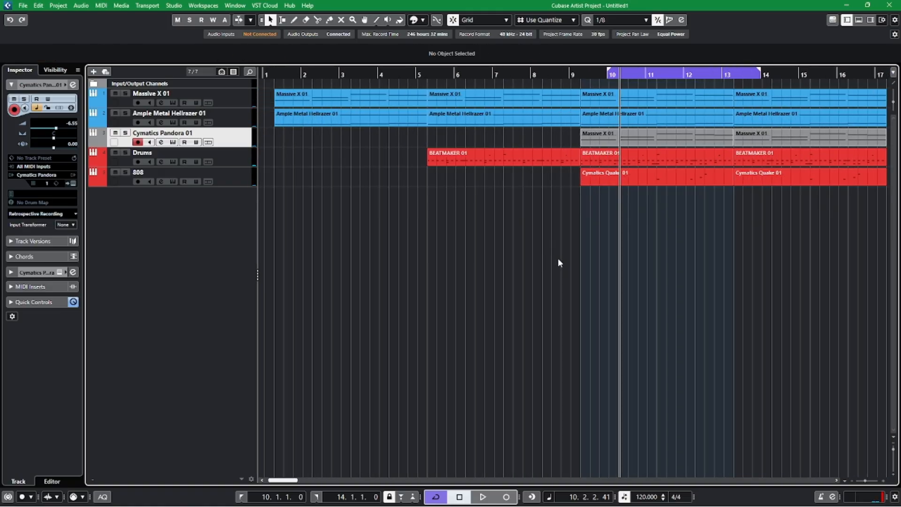
click(295, 73)
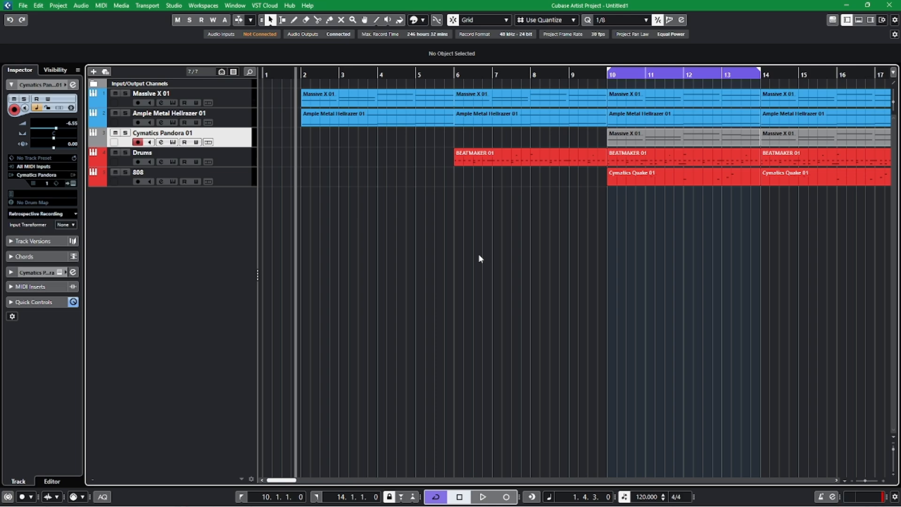
key(space)
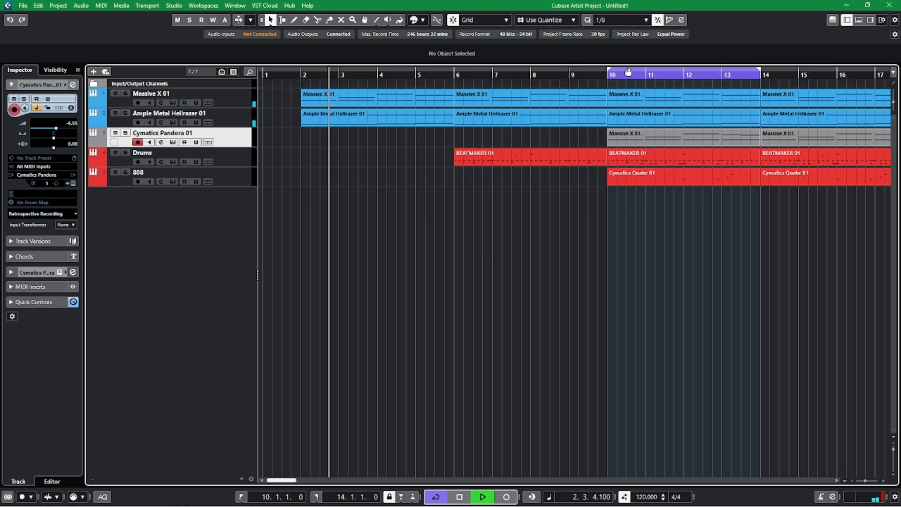
Turn off cycle playback, listen through the transition into bar 10, and stop with the project cursor at bar 9.
click(627, 71)
scroll(641, 283, right, 2)
scroll(641, 286, down, 1)
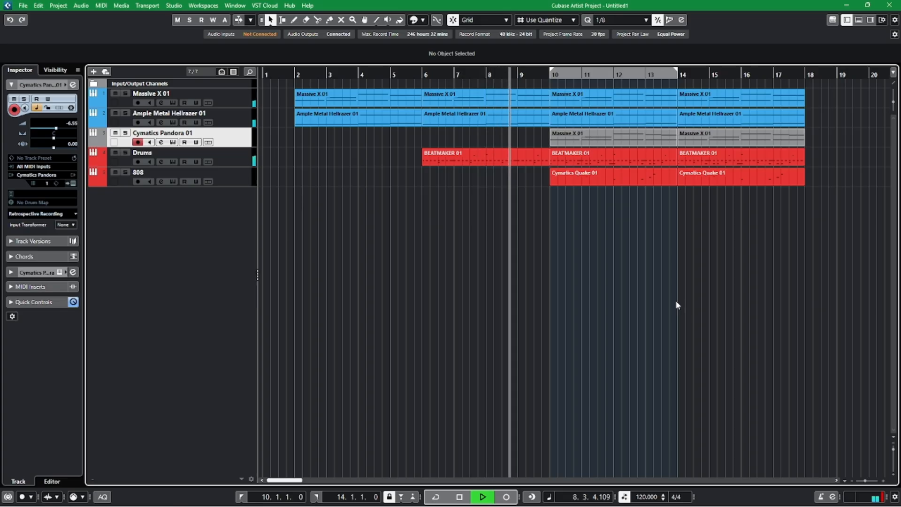
key(h)
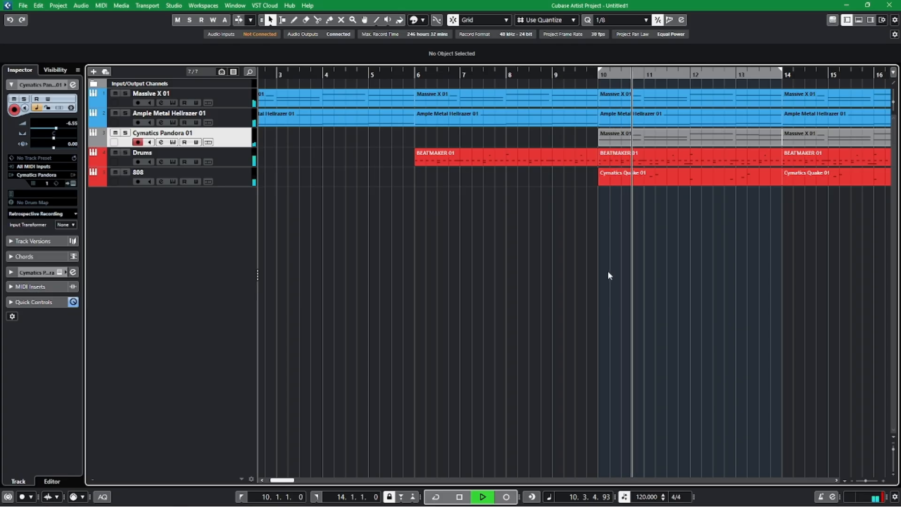
key(space)
click(551, 75)
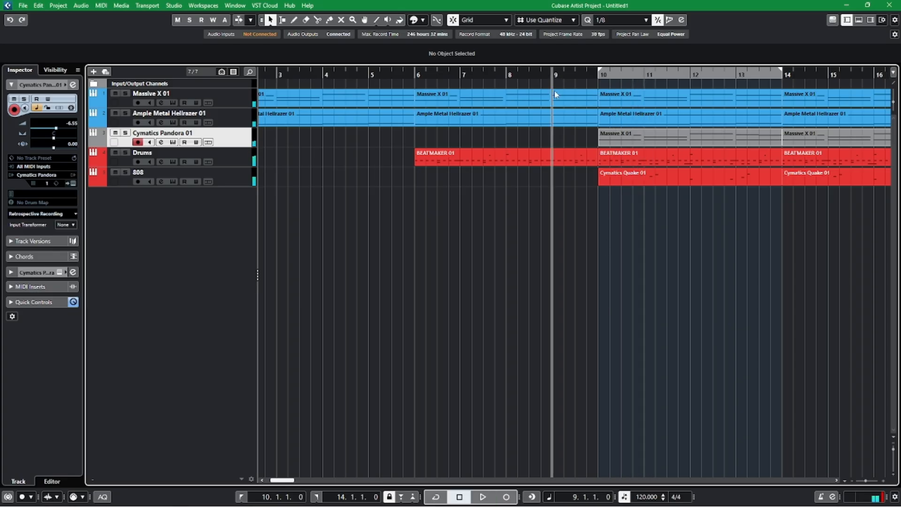
Open the Drums part covering bars 6 to 9 in the Key Editor and set its quantize grid to 1/32.
double_click(581, 160)
click(866, 147)
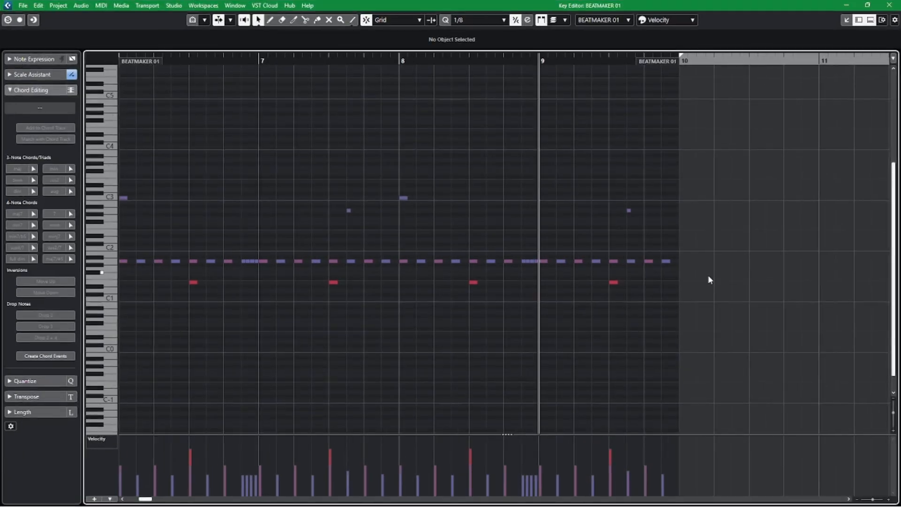
right_click(676, 307)
click(663, 308)
click(505, 21)
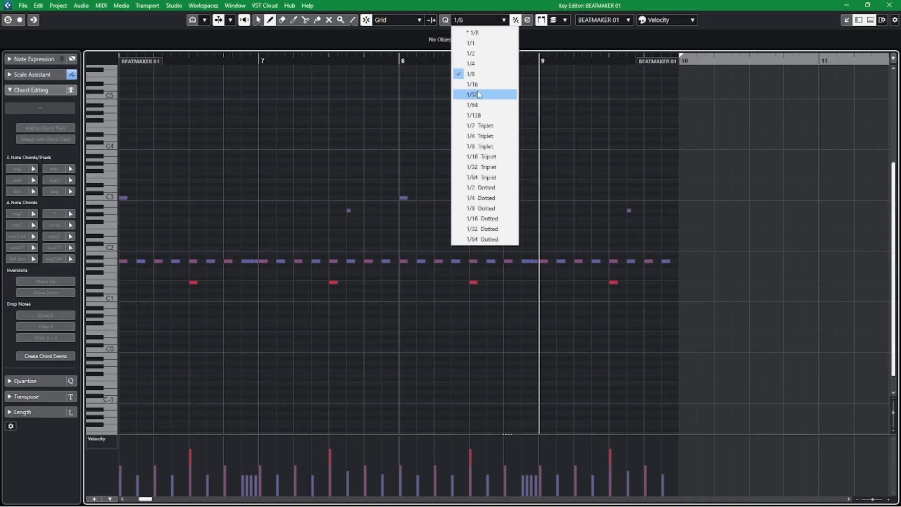
click(482, 93)
key(h)
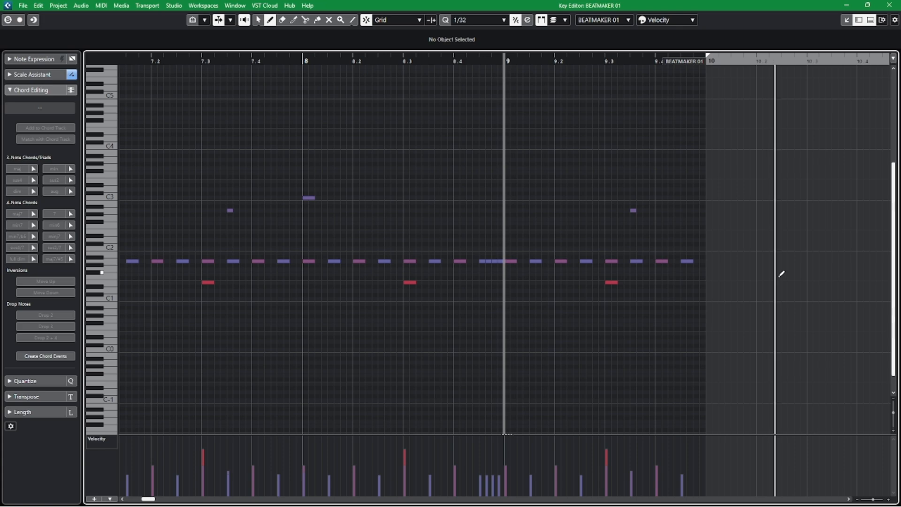
Add two consecutive 1/32 C1 notes at the very end of bar 9, starting at 9.4.4.0.
key(space)
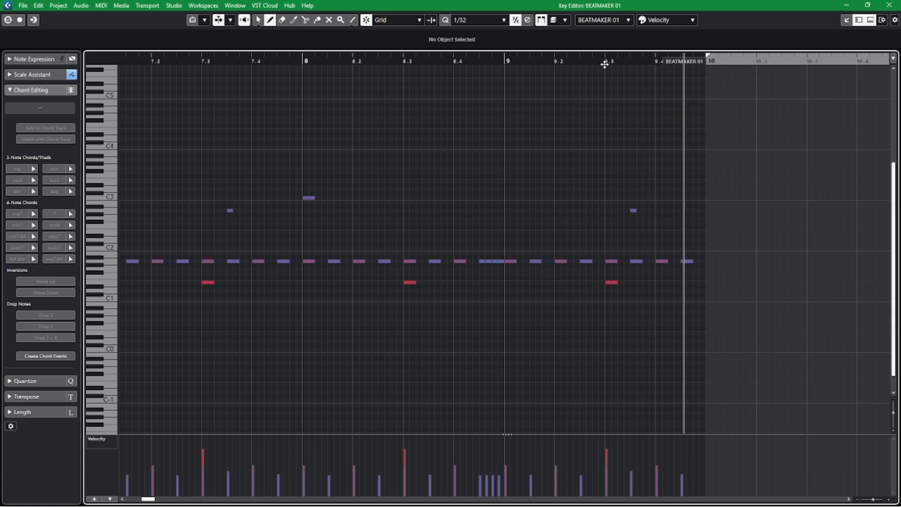
click(605, 61)
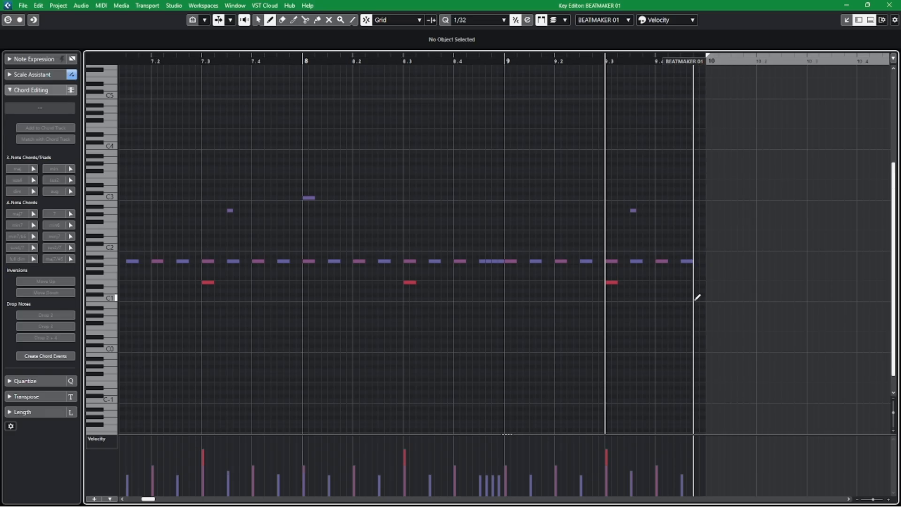
click(697, 297)
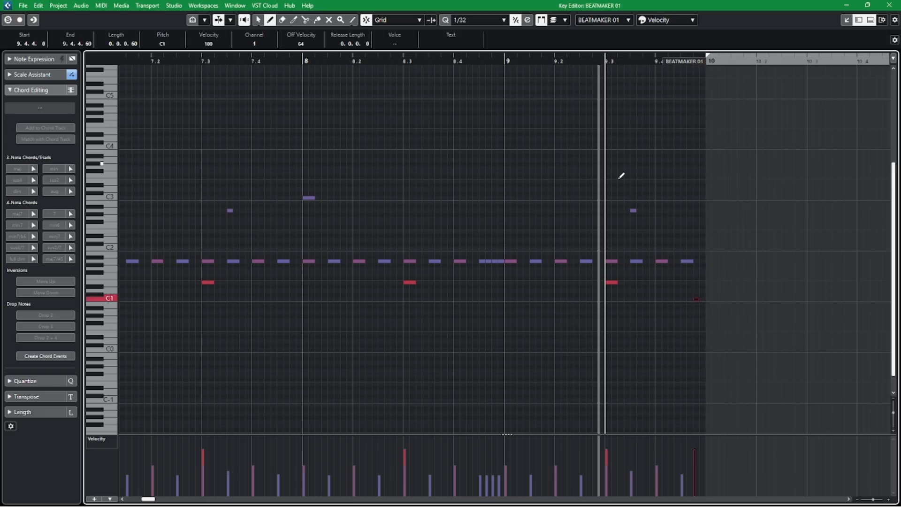
key(space)
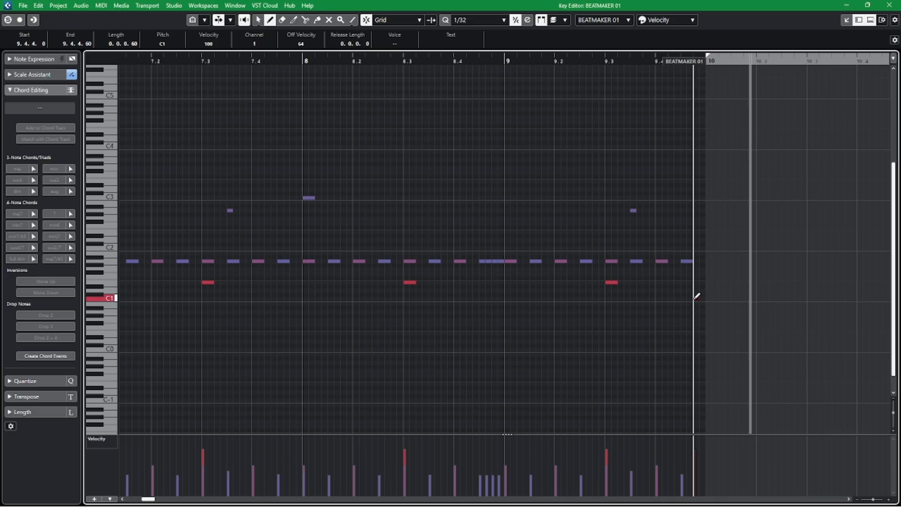
click(701, 298)
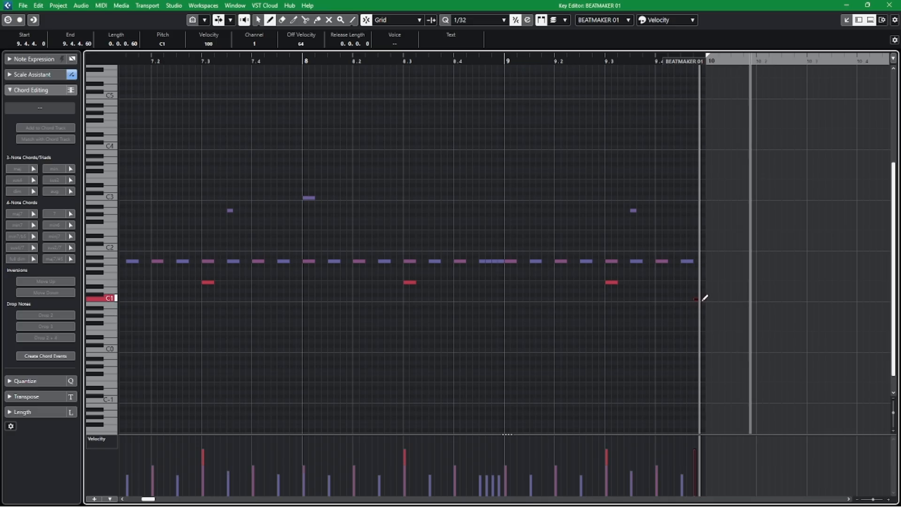
Play the drum part from bar 9 into the next section, close the note editor and stop playback.
click(504, 61)
key(space)
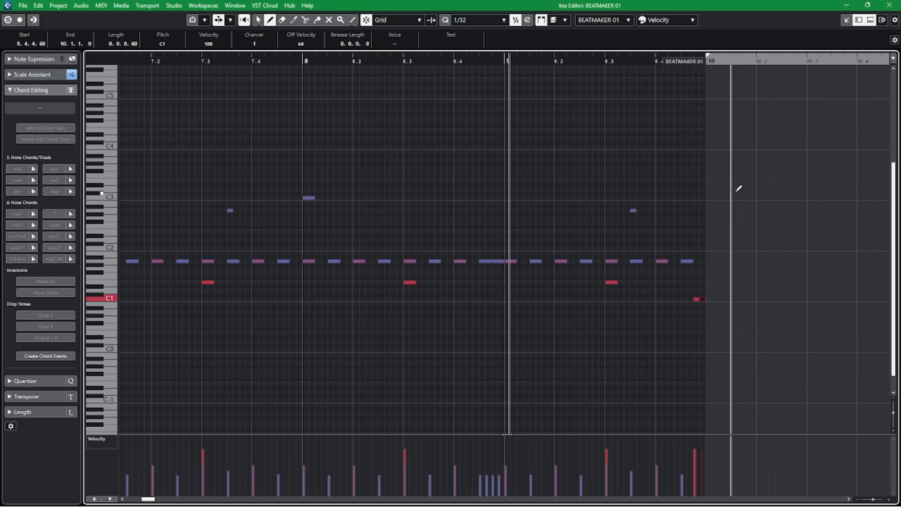
key(1)
click(730, 153)
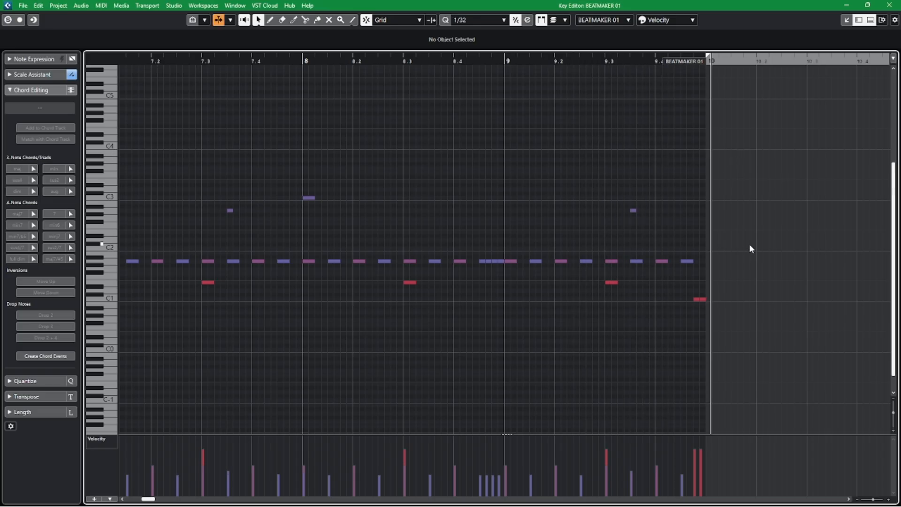
click(149, 505)
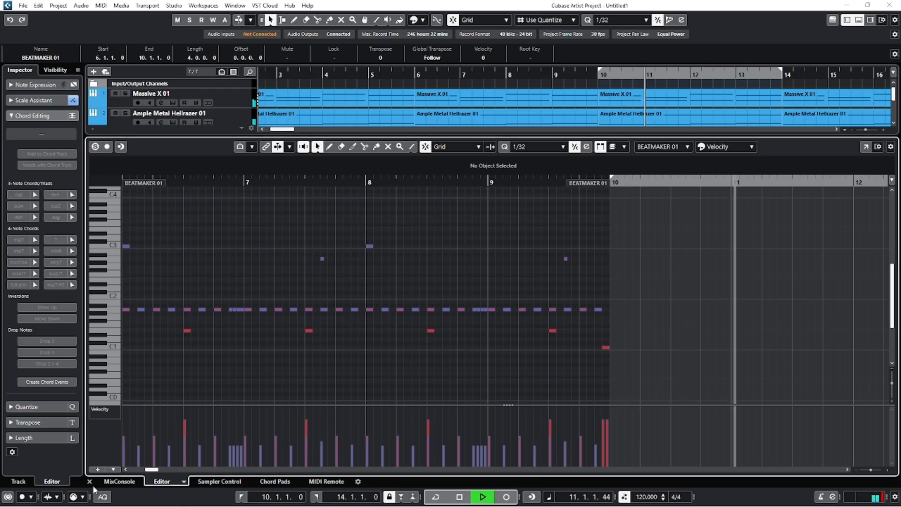
click(89, 482)
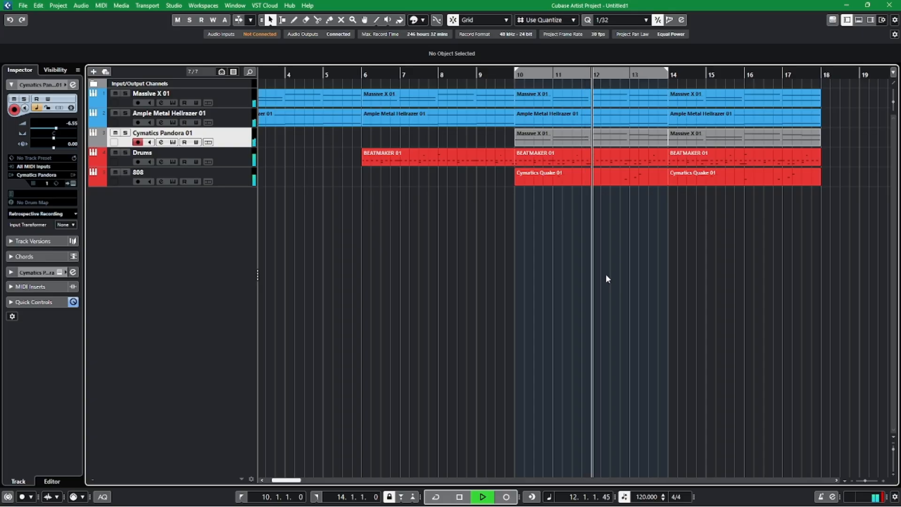
key(space)
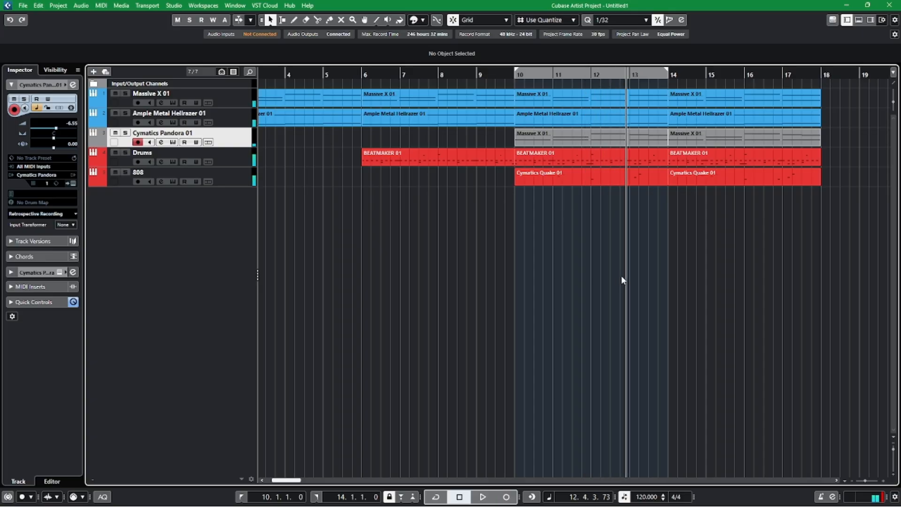
Solo the Ample Metal Hellrazer 01 track and play it from bar 9 into bar 11.
key(h)
key(h)
click(358, 75)
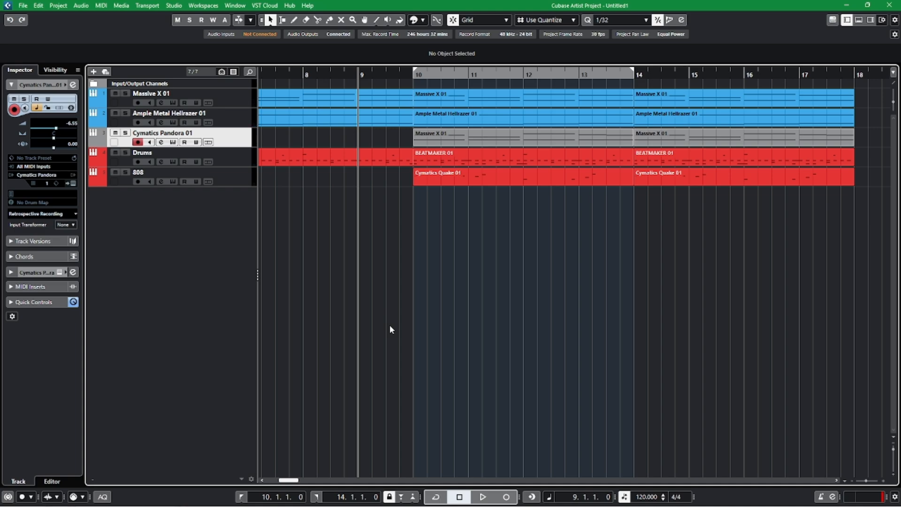
click(230, 118)
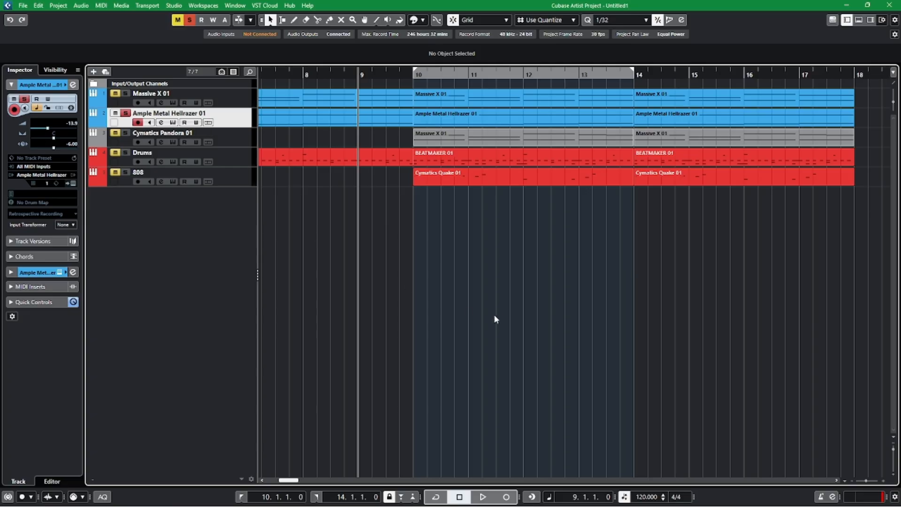
key(space)
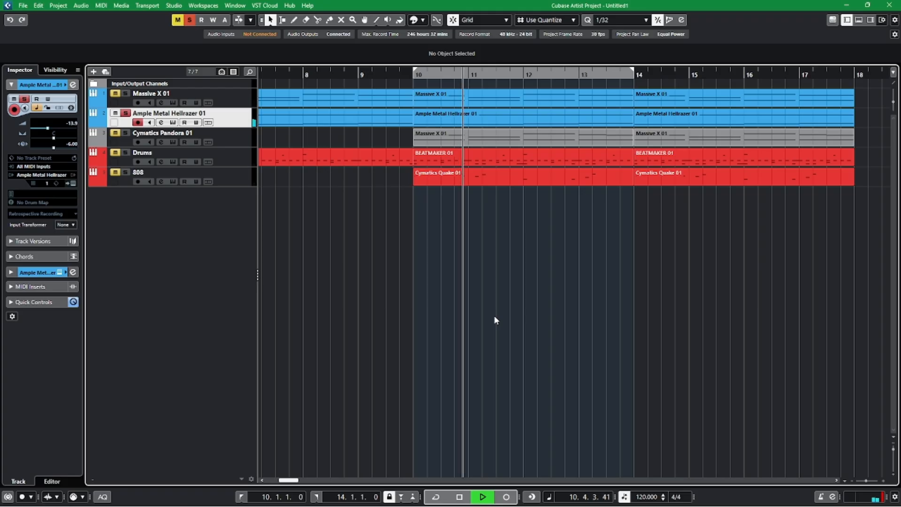
key(space)
Add a second instrument track using Ample Metal Hellrazer and solo it.
right_click(230, 212)
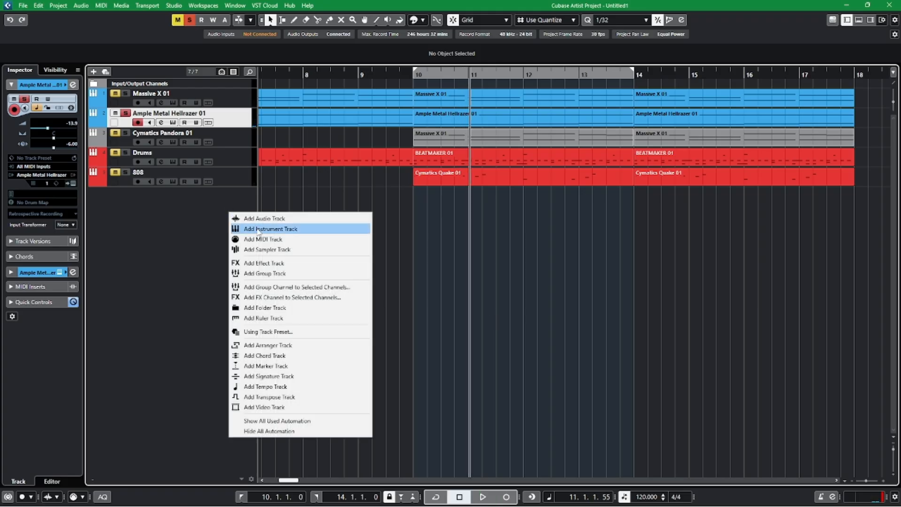
click(258, 229)
click(570, 263)
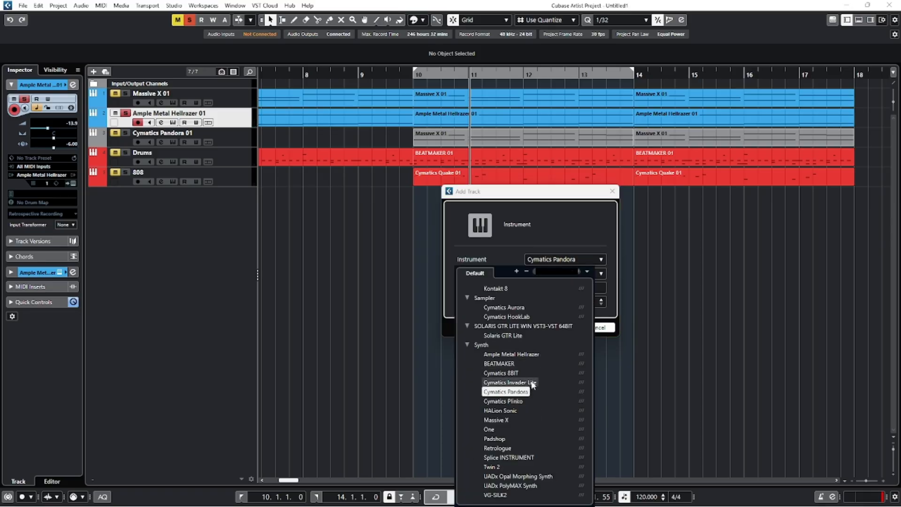
click(518, 355)
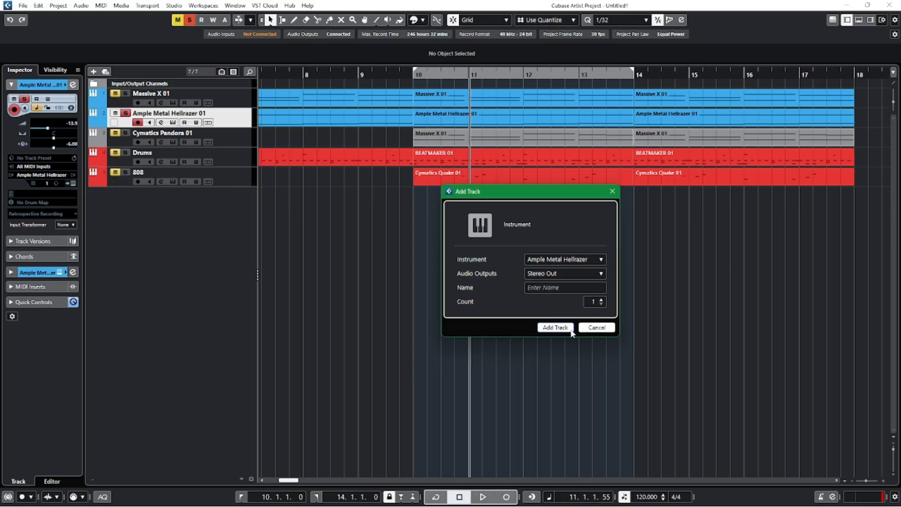
click(563, 327)
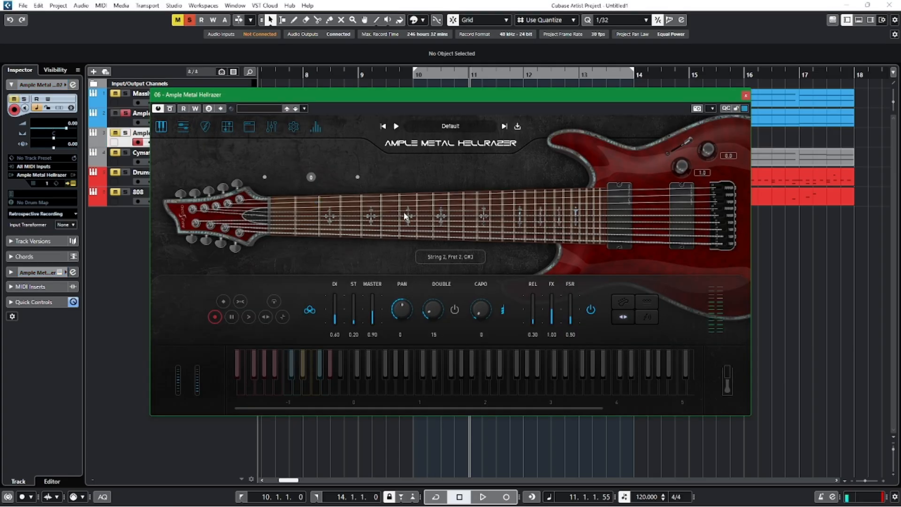
click(113, 138)
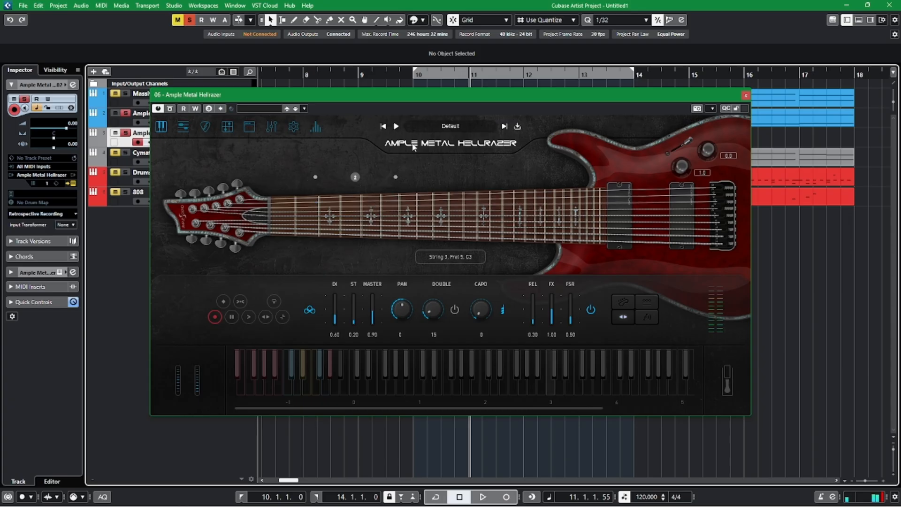
Load the Elestial preset on the new guitar and open its delay and reverb effect settings.
click(504, 127)
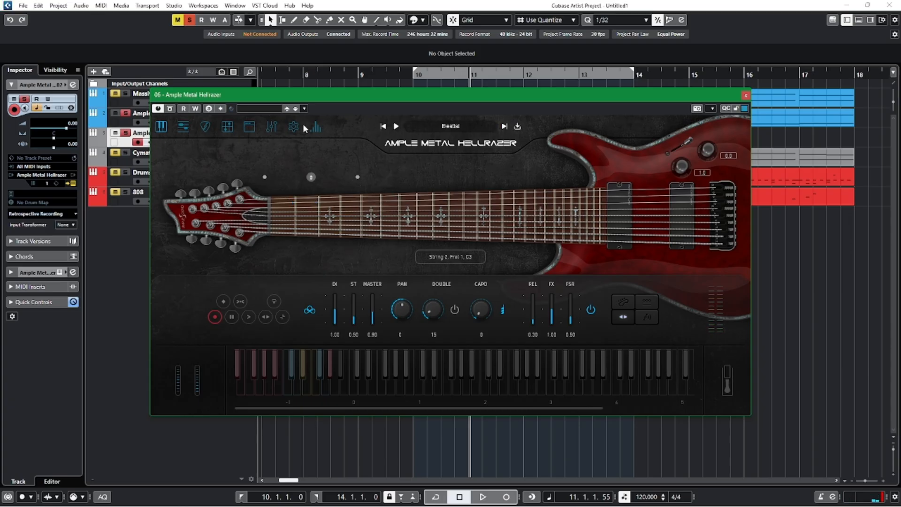
click(273, 128)
click(163, 379)
click(168, 358)
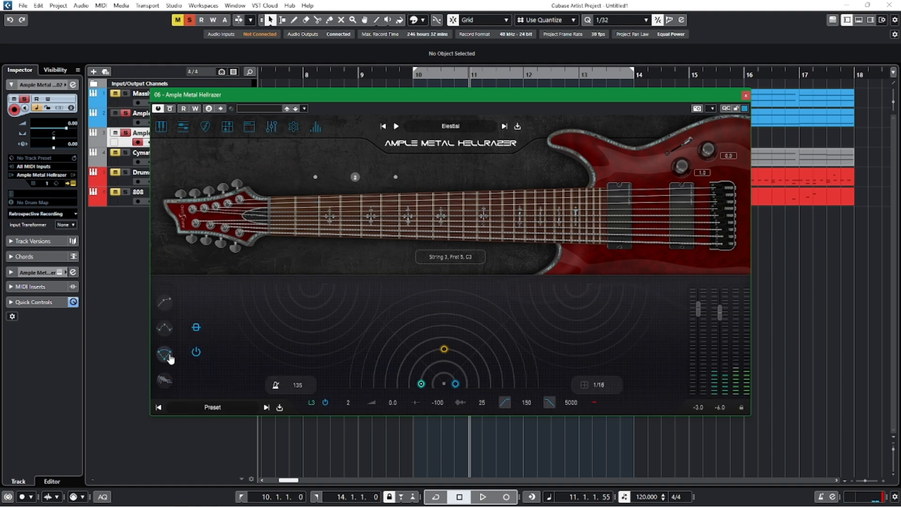
click(164, 380)
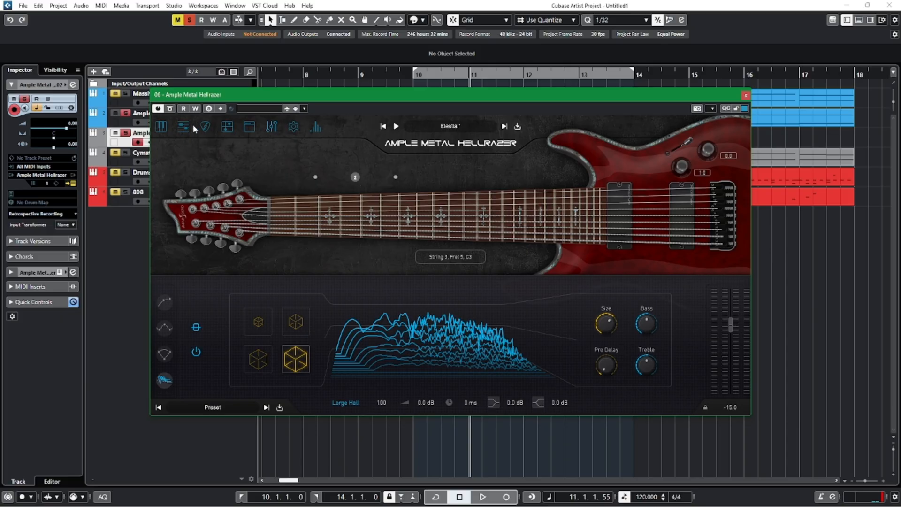
Open the new guitar's strummer page and fill one sequencer row with a single stroke held across the whole bar.
click(206, 127)
drag(356, 104, 385, 74)
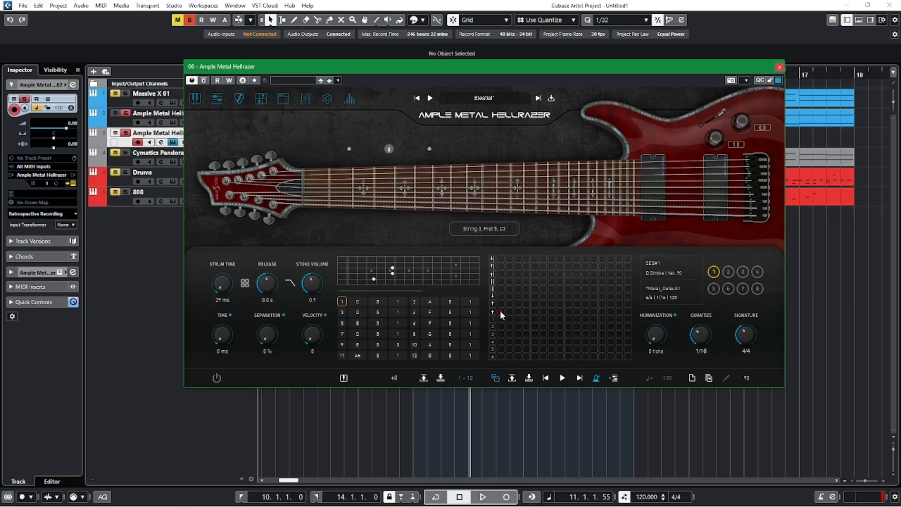
drag(499, 310, 639, 315)
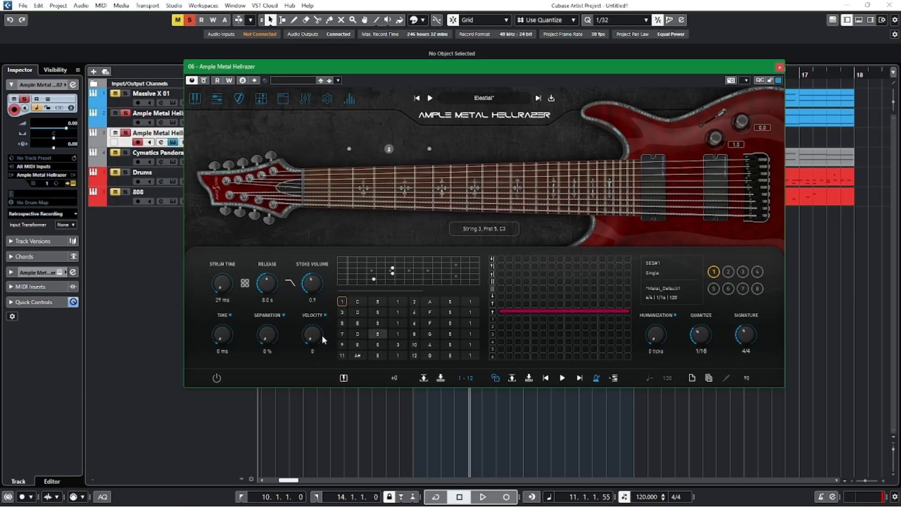
Shape chord 1 of the new guitar as a two-note Gsus2 with string 3 at fret 2, and preview it.
click(372, 284)
click(366, 263)
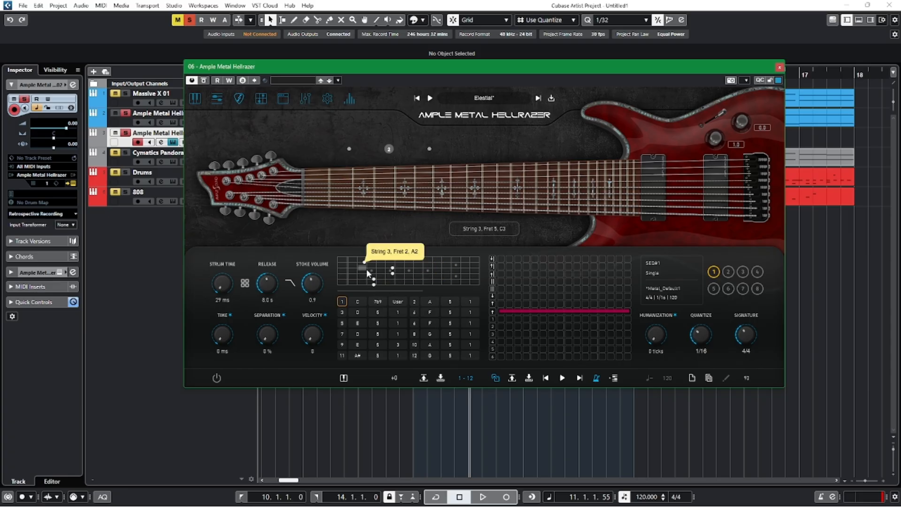
click(393, 274)
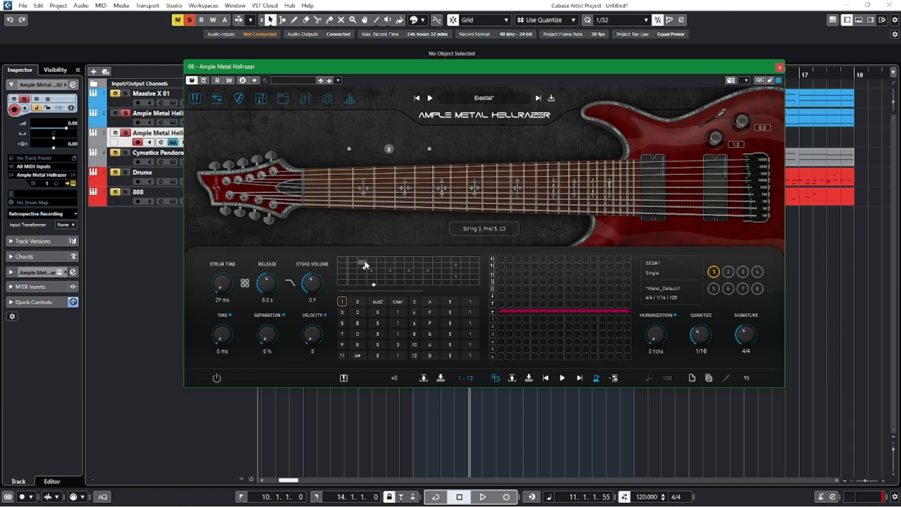
click(562, 379)
Shape chord 2 of the new guitar as a two-note B5 with string 4 at fret 4, and preview it.
click(363, 280)
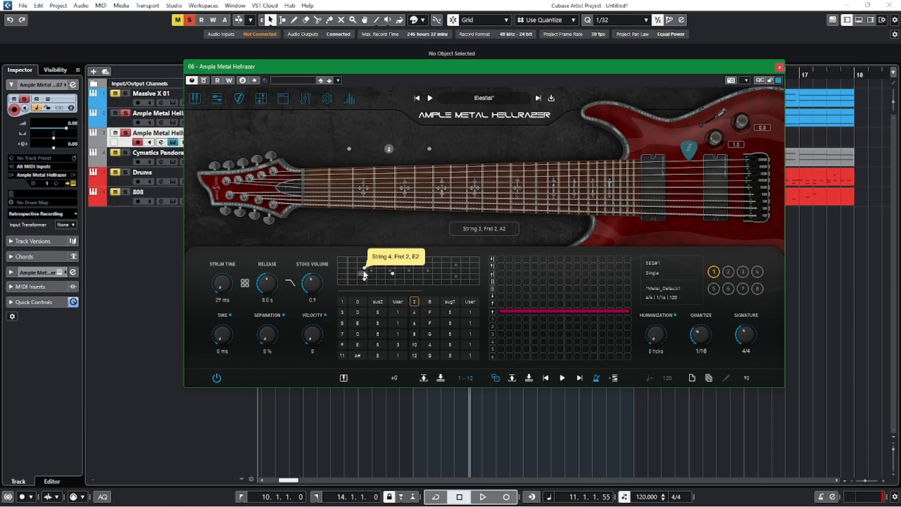
click(389, 274)
click(562, 378)
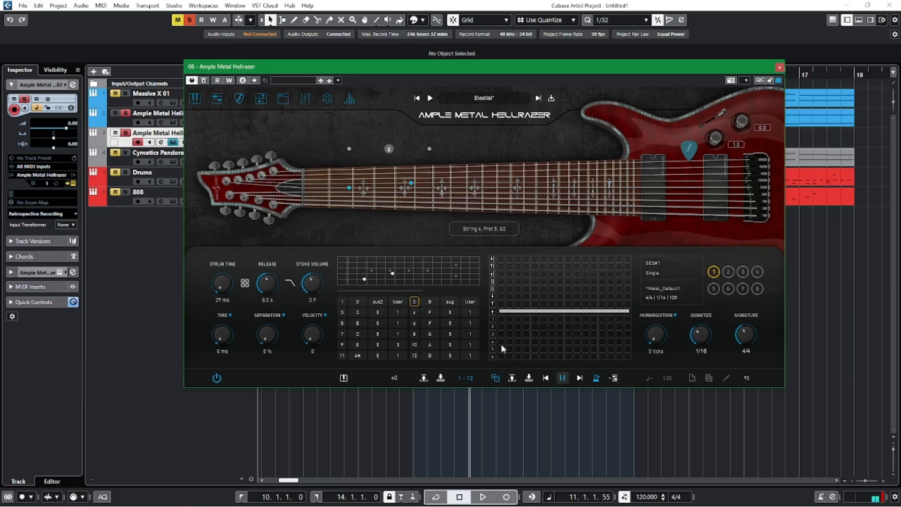
click(382, 273)
click(562, 378)
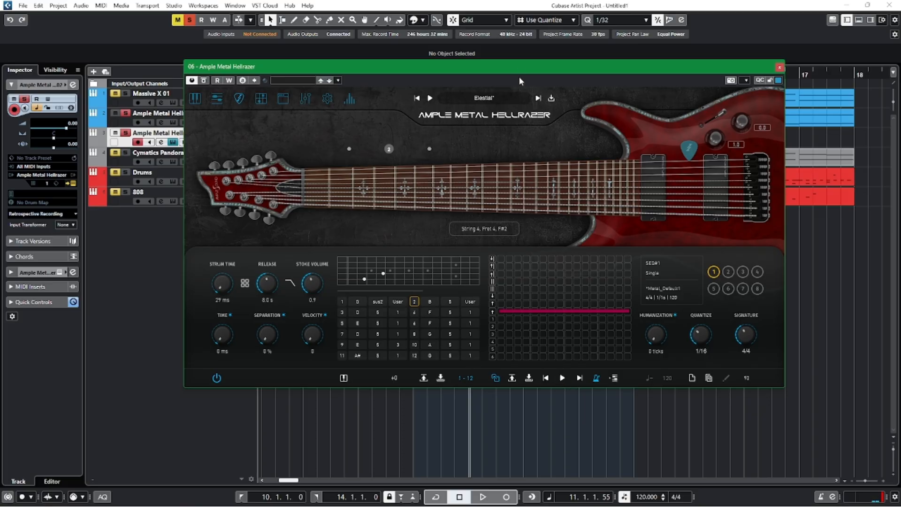
Arrange the original and new guitar instrument windows so both chord charts are visible, and show chord 3 in the original for comparison.
drag(518, 71, 535, 224)
click(238, 121)
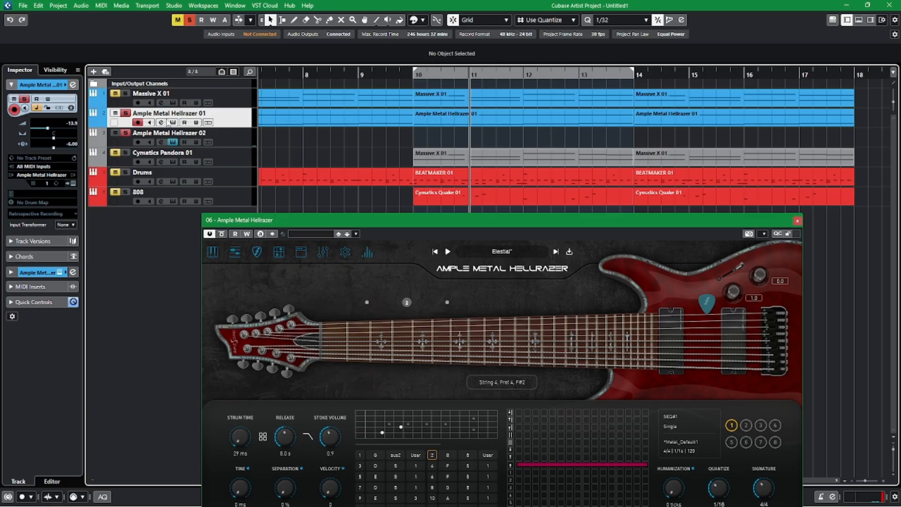
click(172, 123)
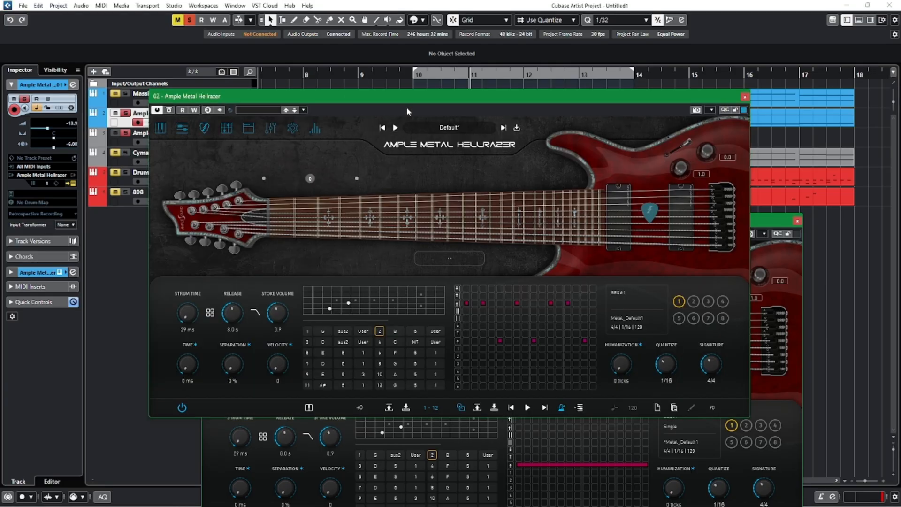
drag(406, 98, 273, 14)
click(661, 227)
drag(661, 226, 788, 117)
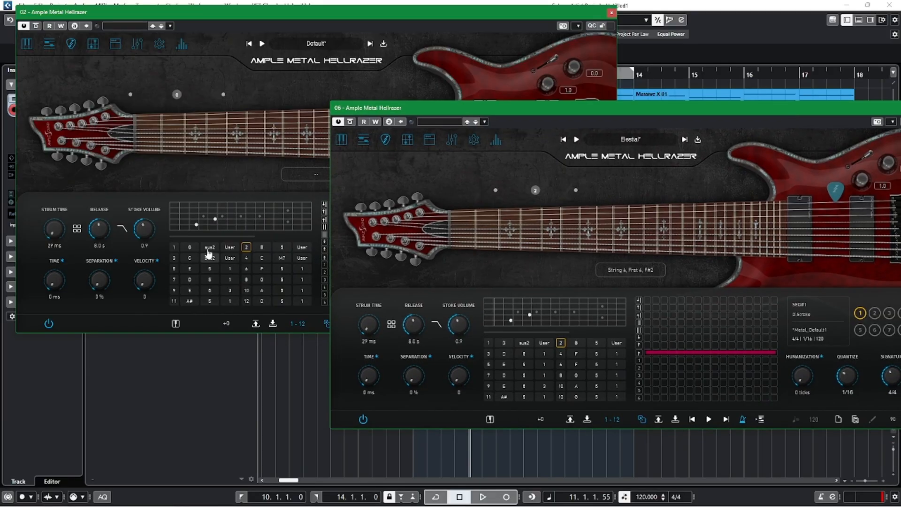
click(178, 262)
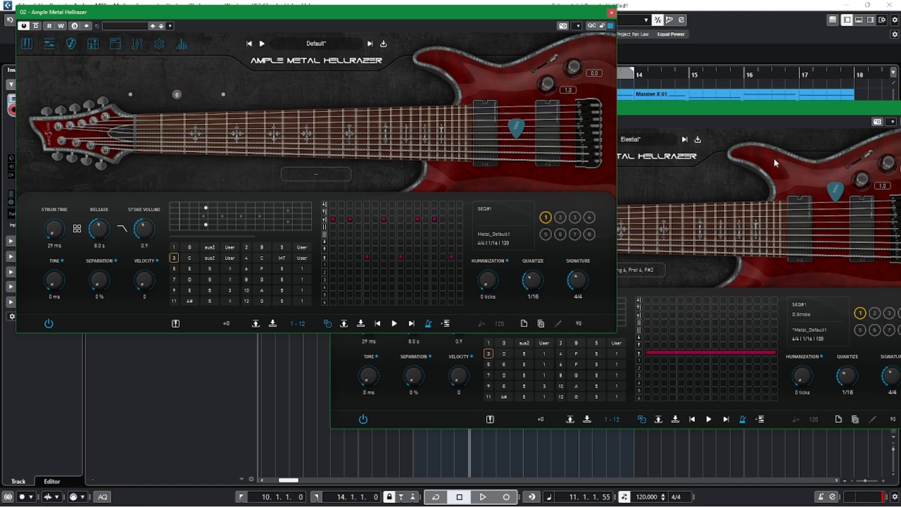
click(775, 163)
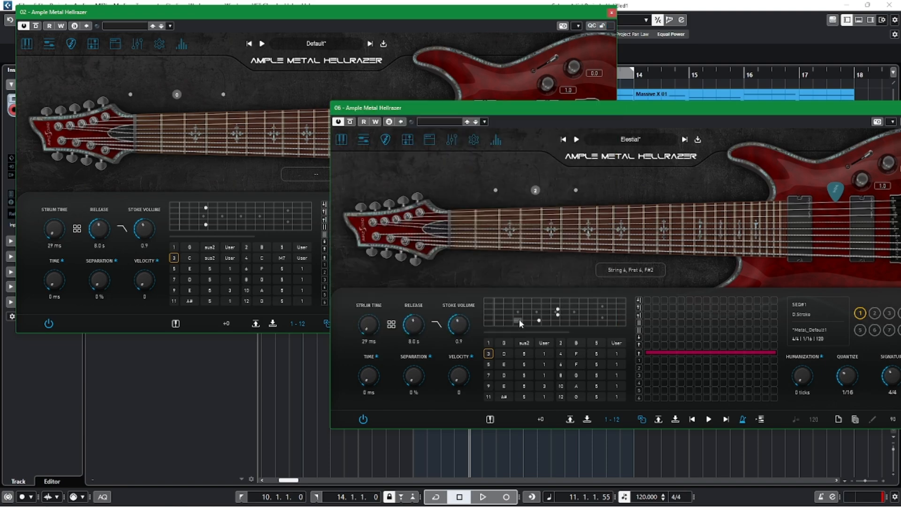
Shape chord 3 of the new guitar with strings 2 and 5 at fret 3, preview it, and show chord 4 in the original.
click(519, 320)
click(519, 303)
click(709, 419)
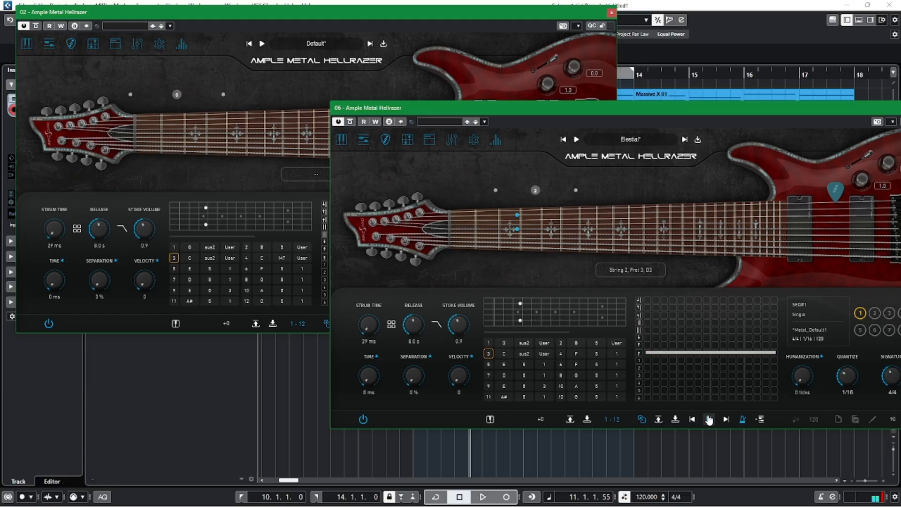
click(245, 259)
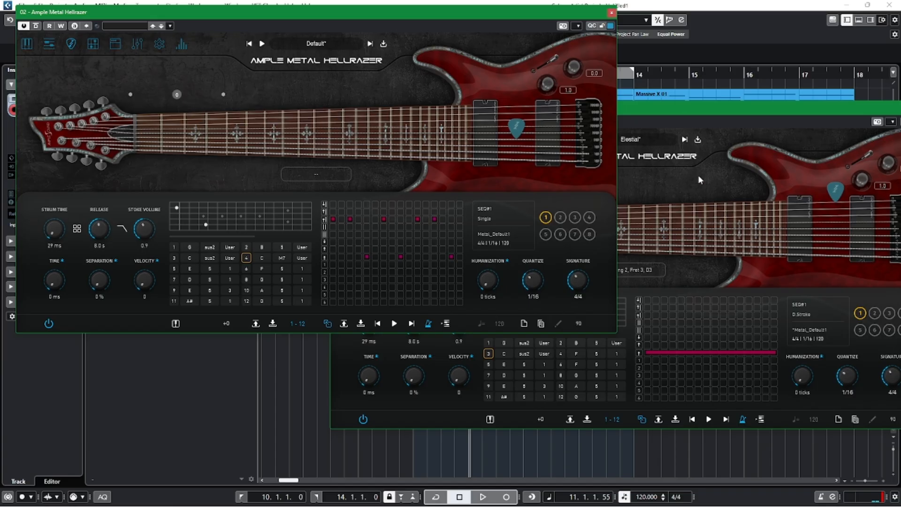
Set string 2 of the new guitar's chord 3 to open and the strum time to 359 ms, previewing chords 3 and 1.
click(721, 179)
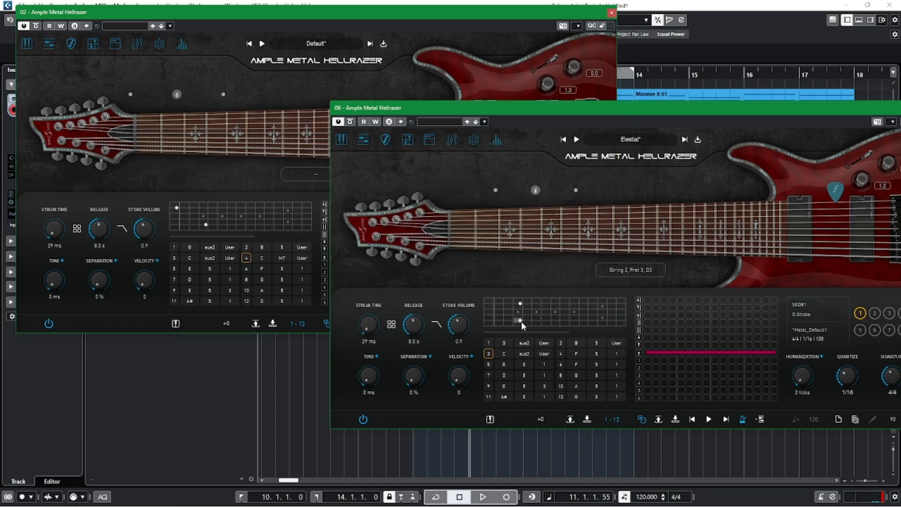
click(490, 303)
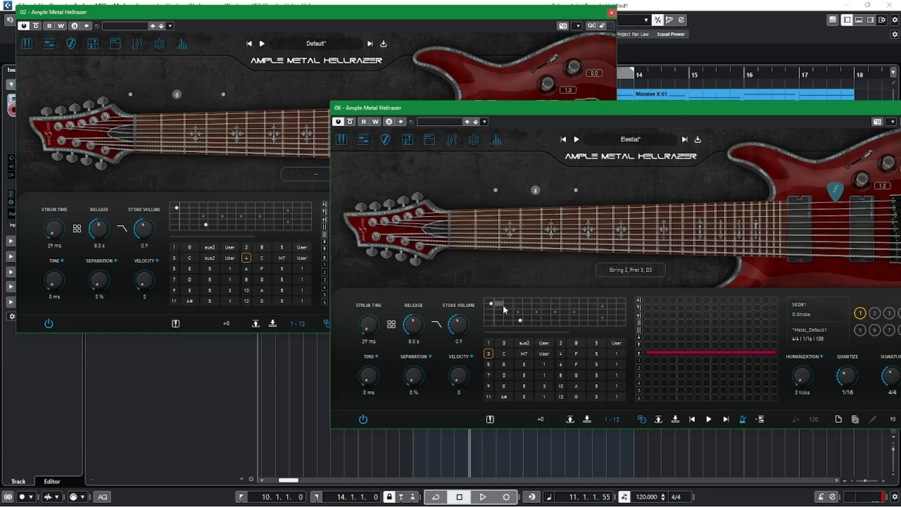
click(708, 419)
click(709, 419)
click(709, 419)
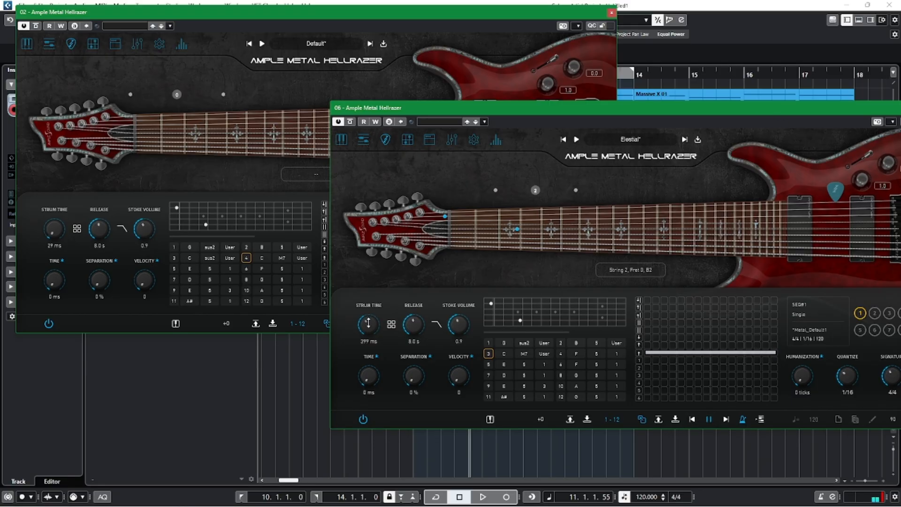
click(489, 343)
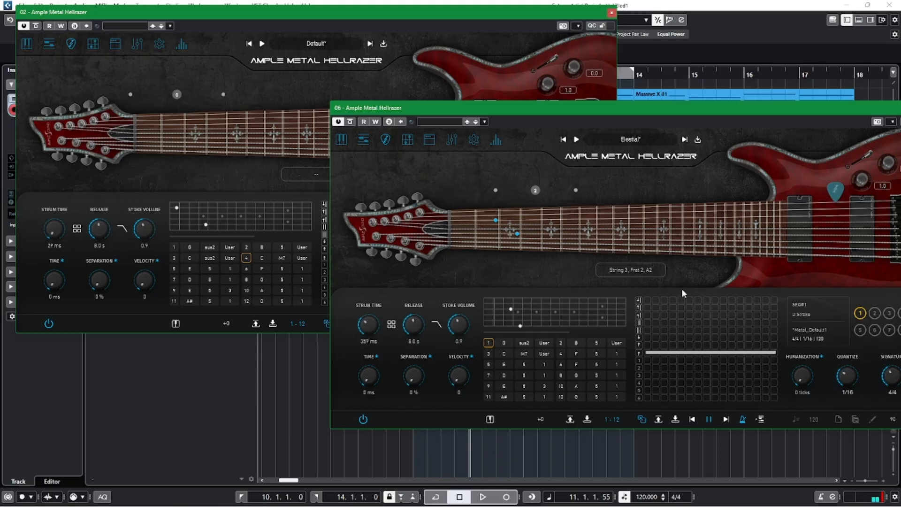
key(space)
Close the original guitar's window, copy its clip at bar 10 onto the Ample Metal Hellrazer 02 track, and play it back.
click(611, 12)
drag(634, 110, 585, 196)
click(409, 73)
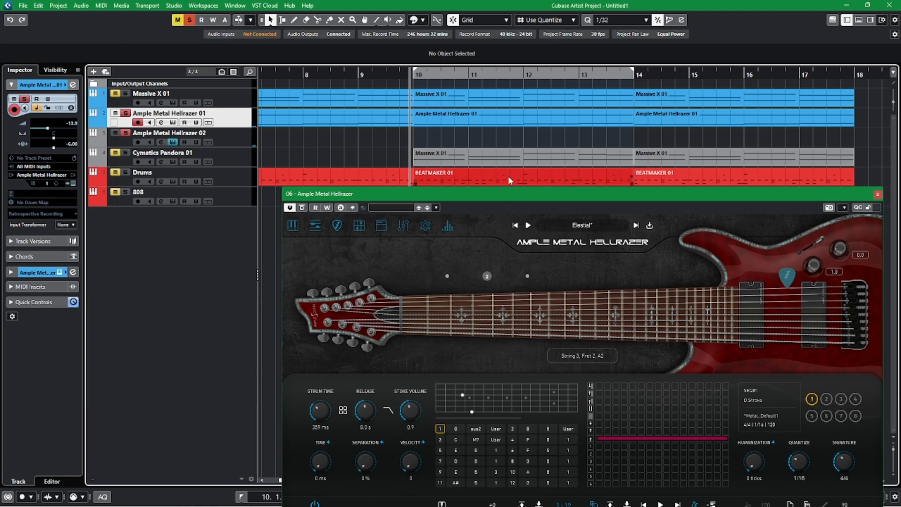
click(446, 117)
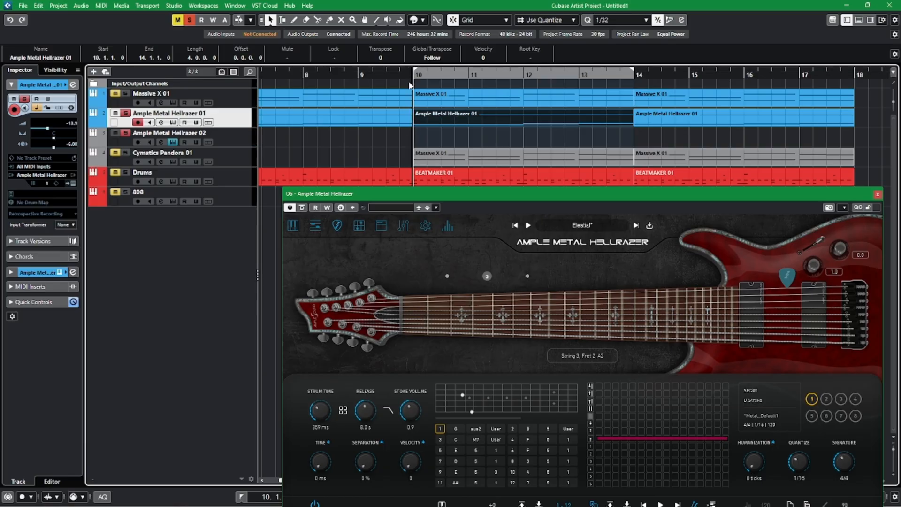
click(243, 148)
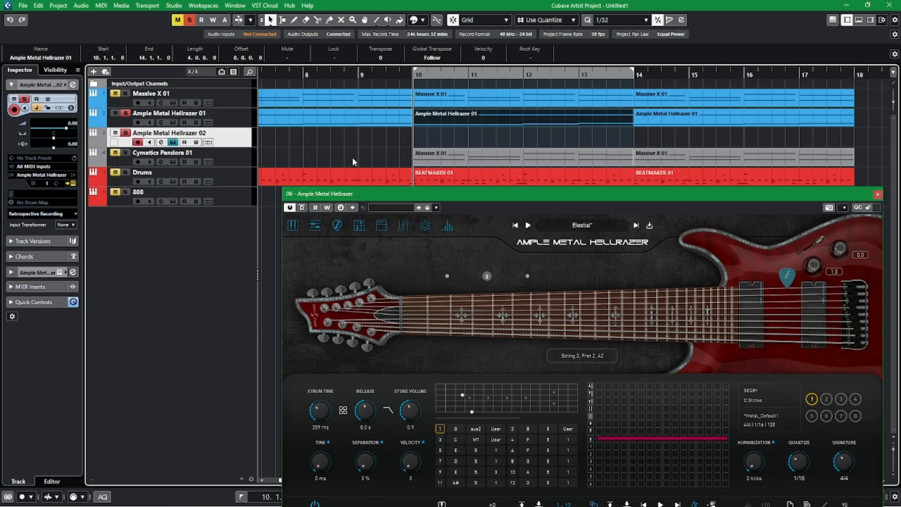
key(ctrl+v)
key(space)
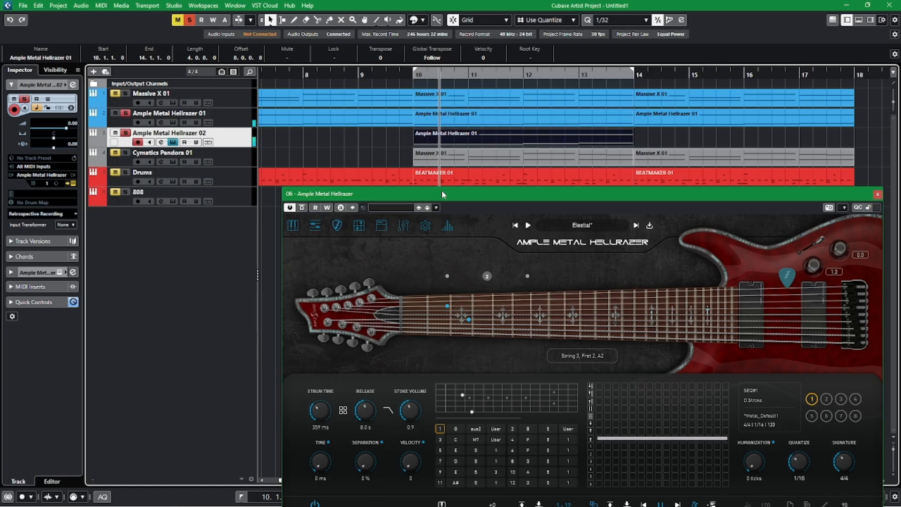
Stop the strummer preview and shape chord 4 of the new guitar as a CM7 with string 2 open and string 5 at fret 3.
drag(459, 198, 397, 75)
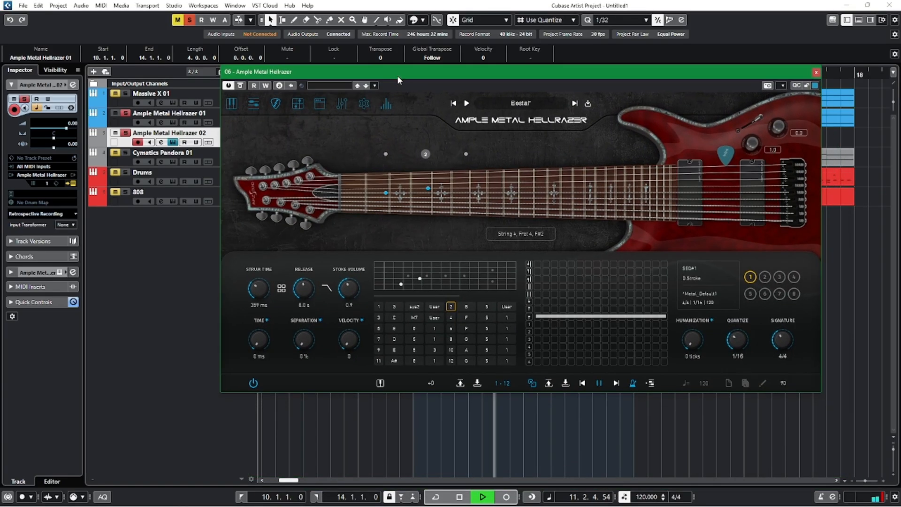
click(598, 384)
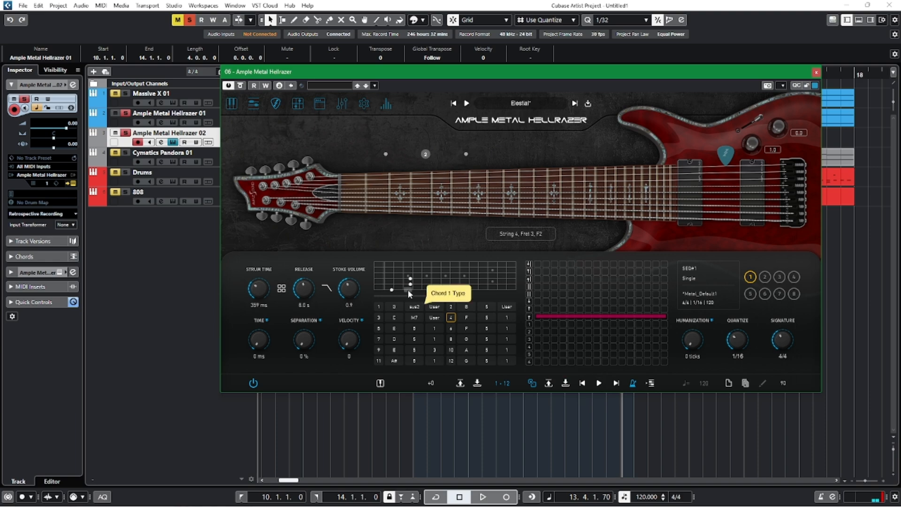
click(381, 268)
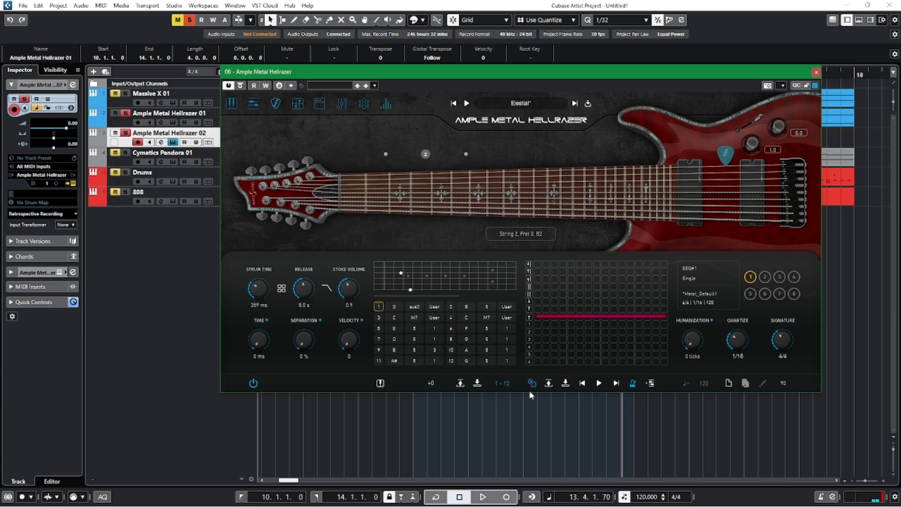
While previewing, add string 5 at fret 5 and string 4 at fret 4 to chord 1, and string 3 at fret 4 to chord 2.
click(599, 384)
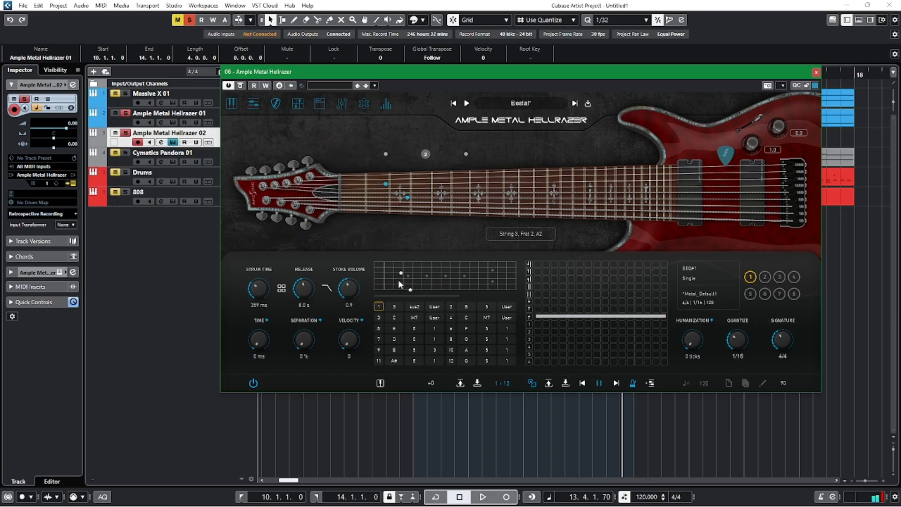
click(427, 283)
click(420, 279)
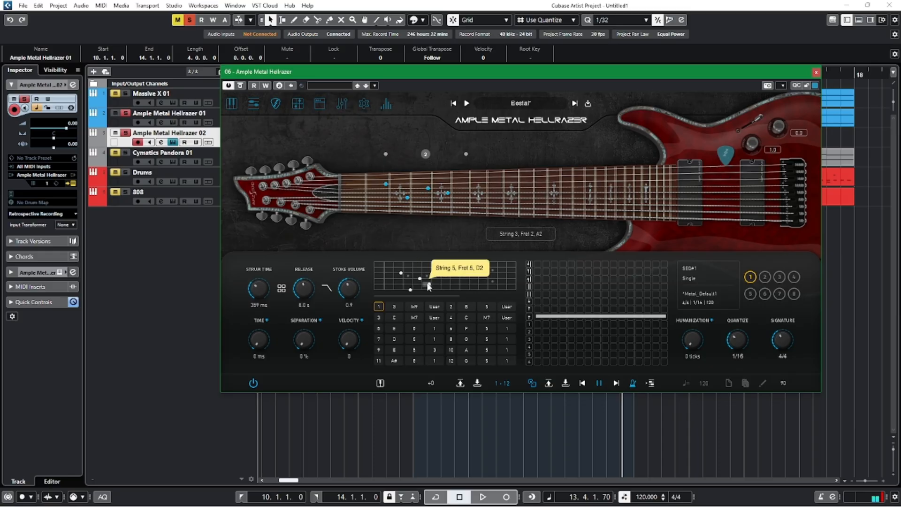
click(450, 307)
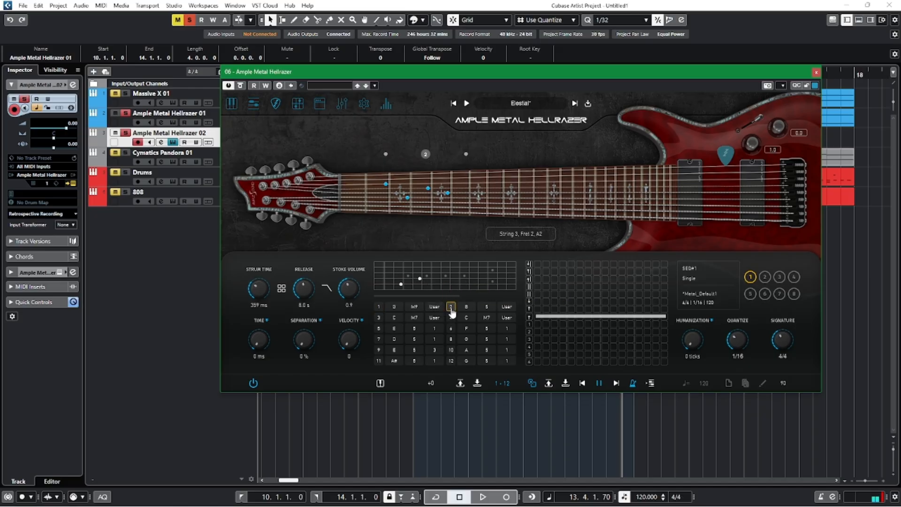
click(418, 274)
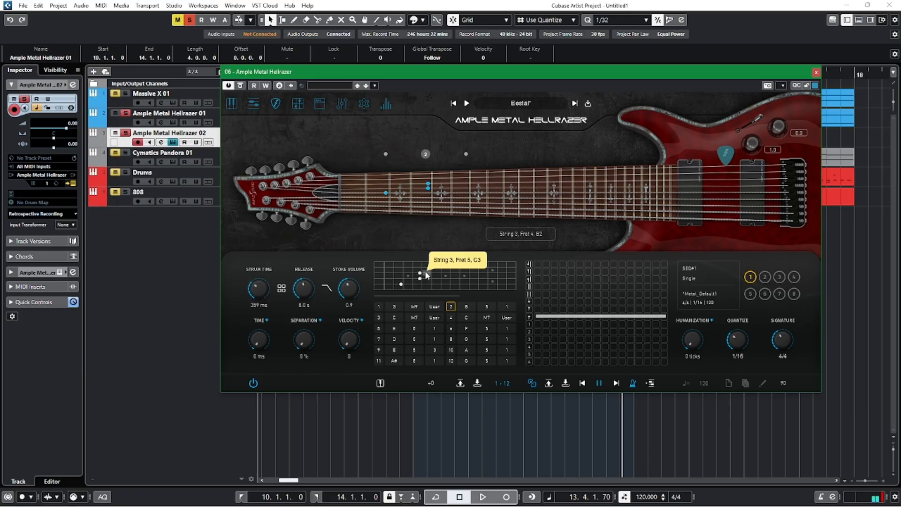
Add string 4 at fret 2 to chords 3 and 4 of the new guitar, and play the project back.
click(379, 317)
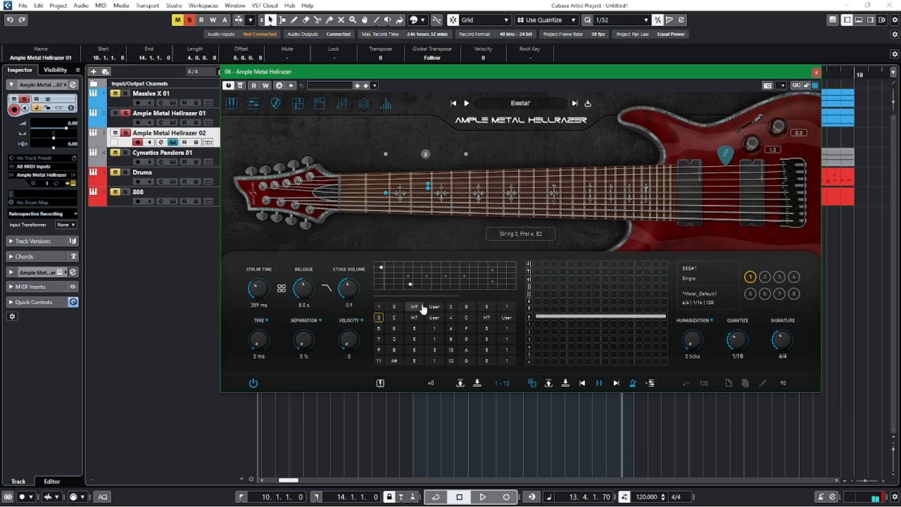
click(400, 278)
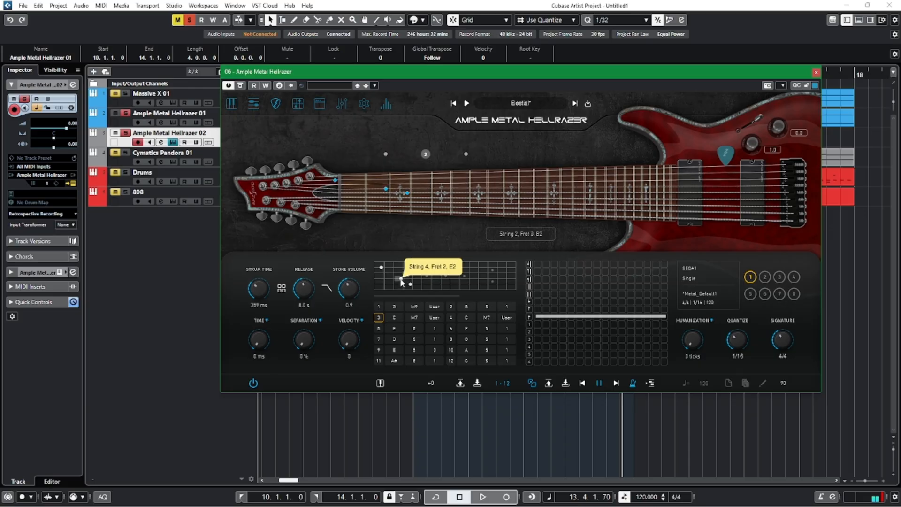
click(452, 319)
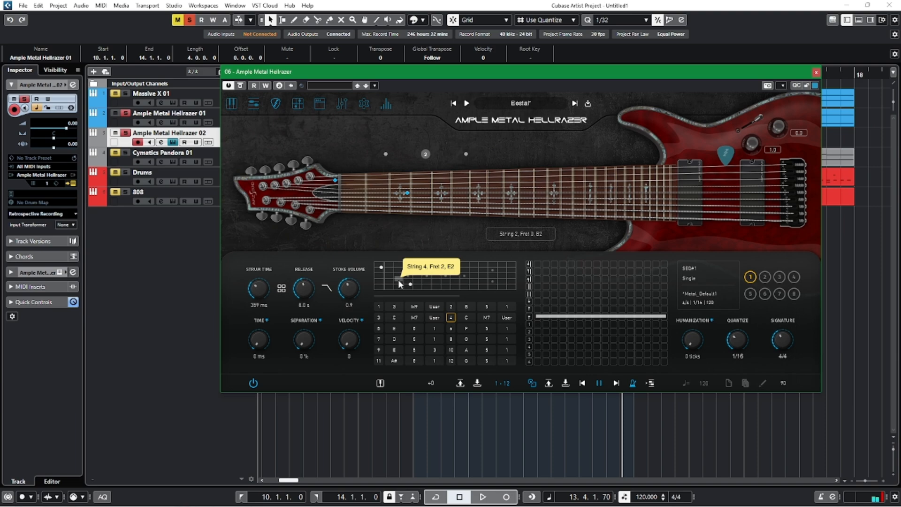
click(382, 318)
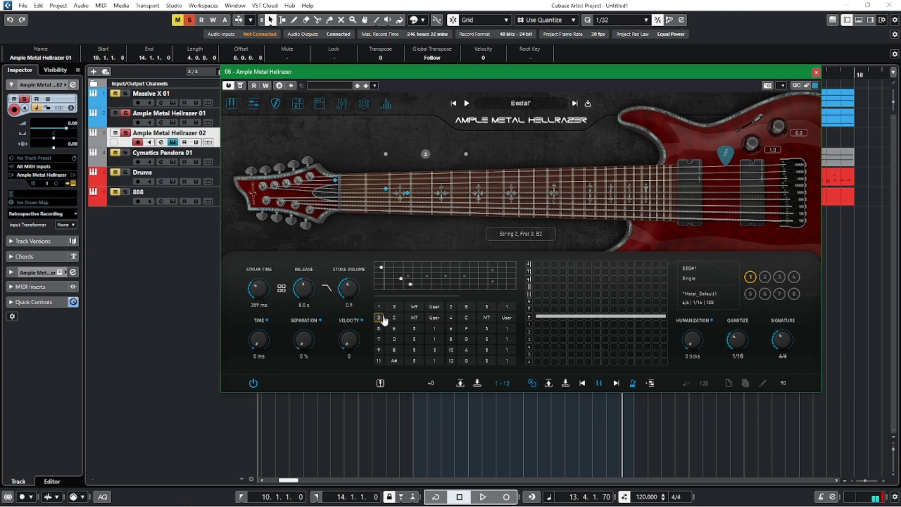
key(space)
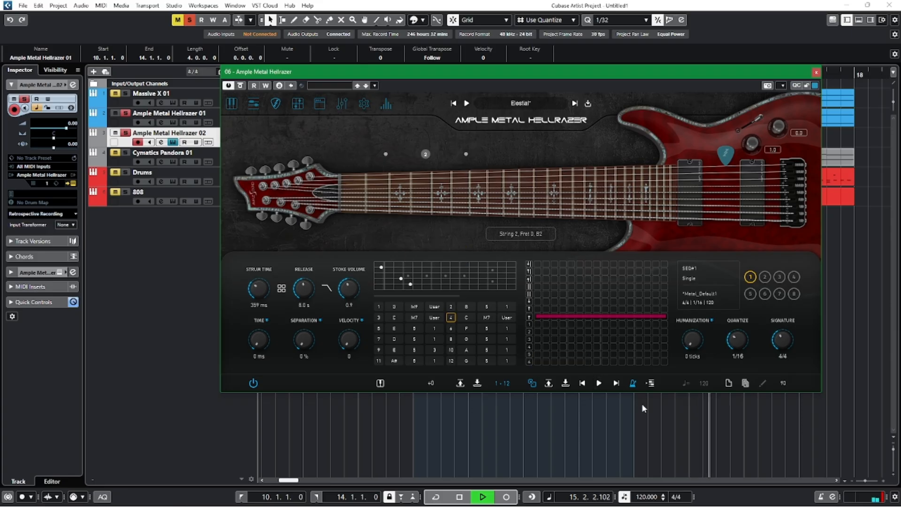
Try string 2 at fret 3 in chord 4 and listen to it in the strummer preview and project playback.
click(410, 267)
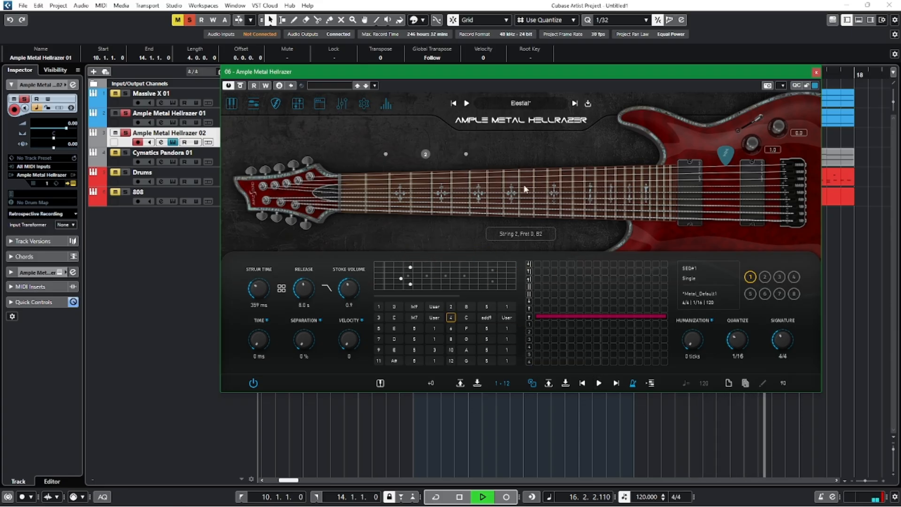
drag(507, 72, 508, 94)
key(space)
click(472, 324)
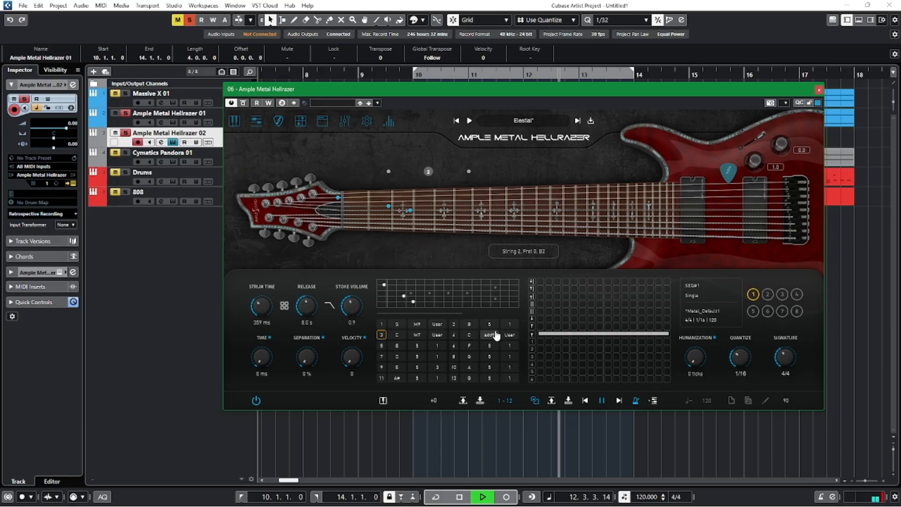
click(601, 400)
key(space)
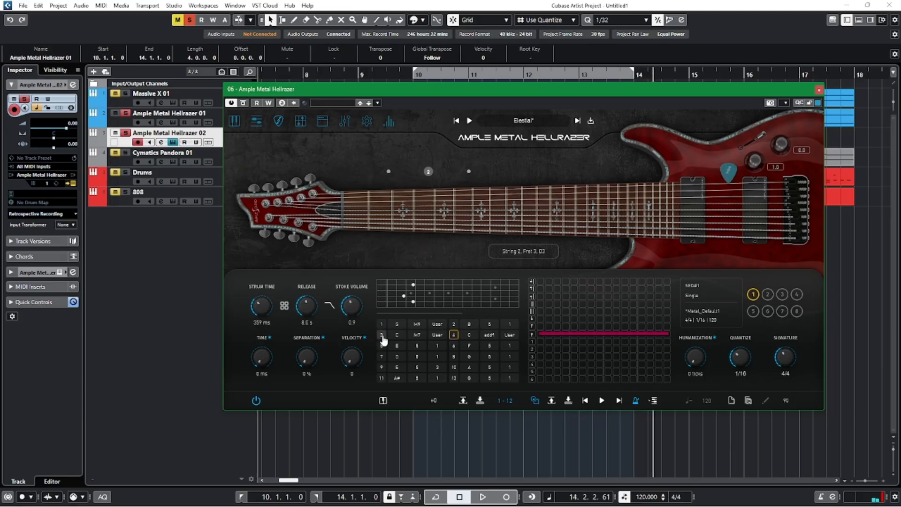
Set string 2 to fret 3 in chord 3 and to open in chord 4, and uncover the tracks for playback.
click(413, 284)
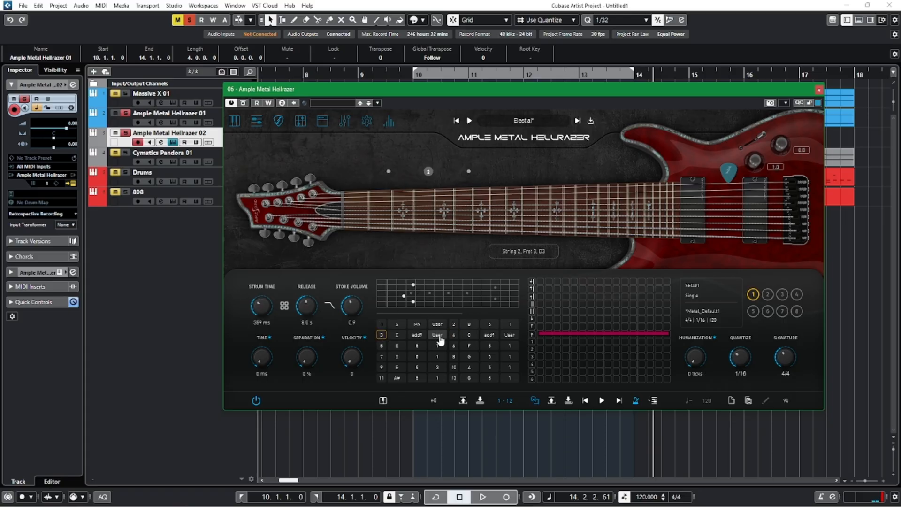
click(380, 285)
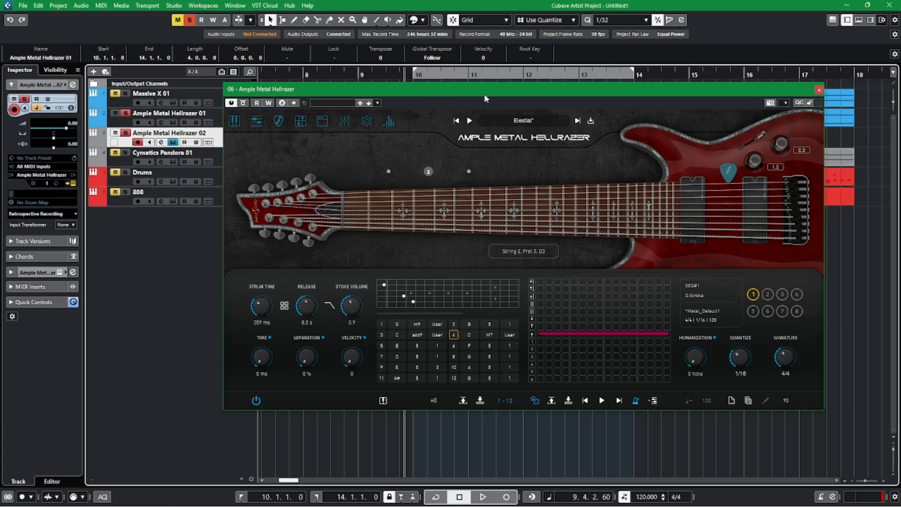
drag(397, 79, 398, 220)
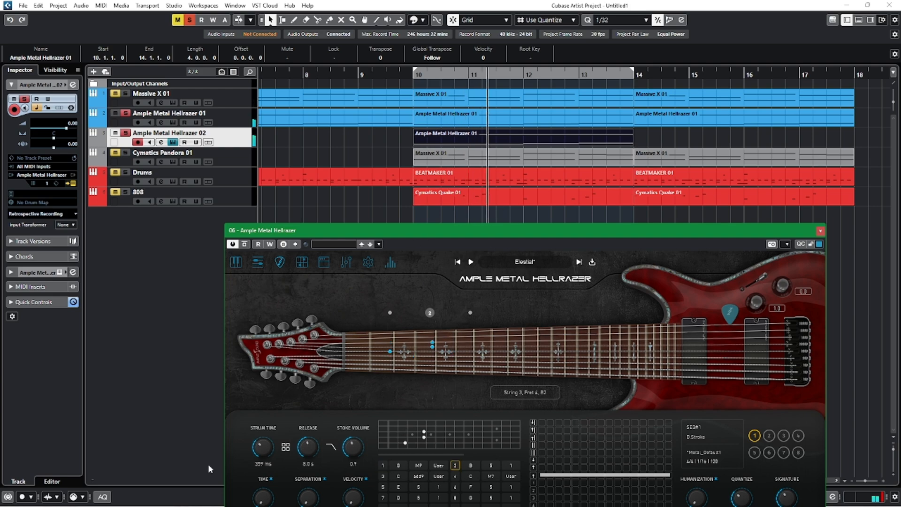
Lower the new guitar's strum time to 219 ms during playback.
drag(260, 446, 260, 448)
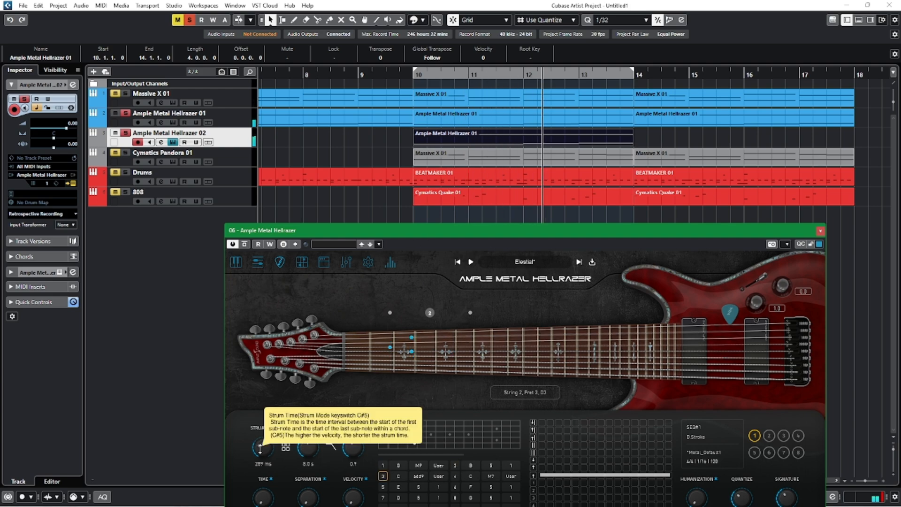
scroll(260, 449, down, 1)
scroll(260, 449, down, 1)
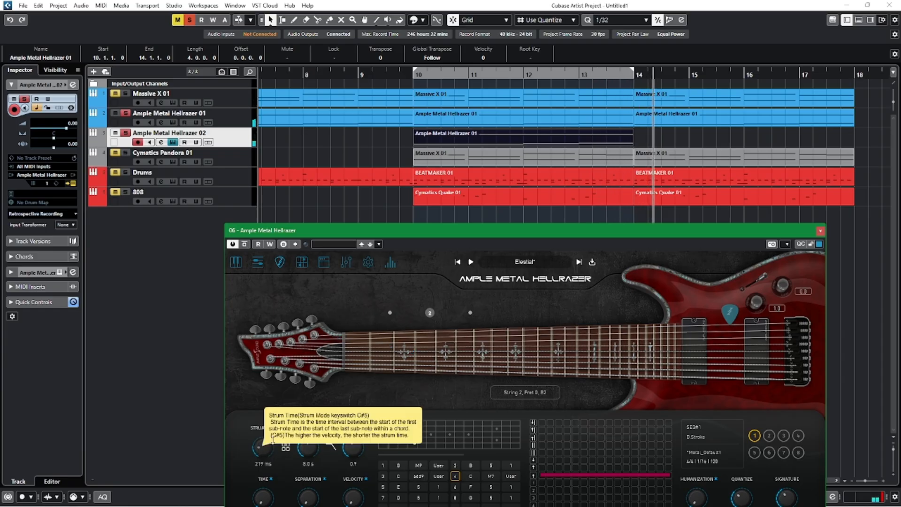
Loop playback between bars 10 and 14, lower the new guitar's stroke volume to 0.2, and close its window.
click(402, 74)
click(429, 71)
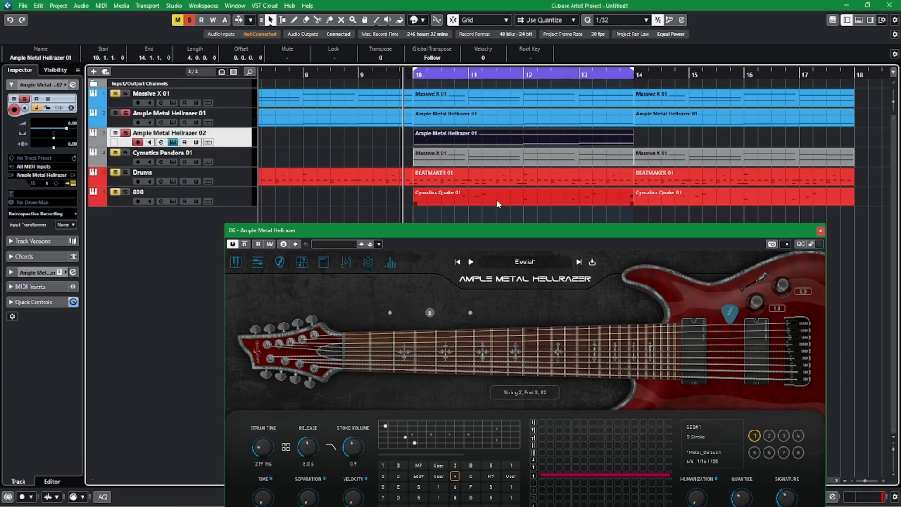
drag(507, 229, 491, 107)
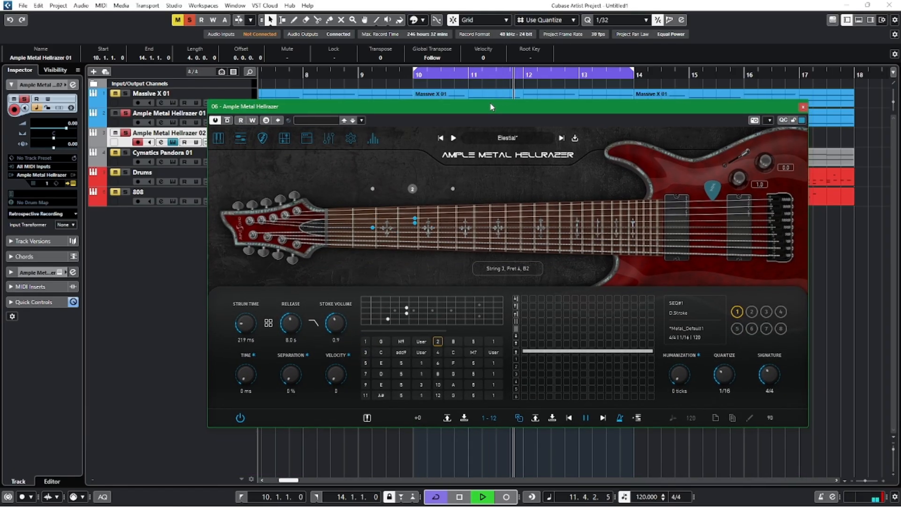
drag(330, 318, 318, 330)
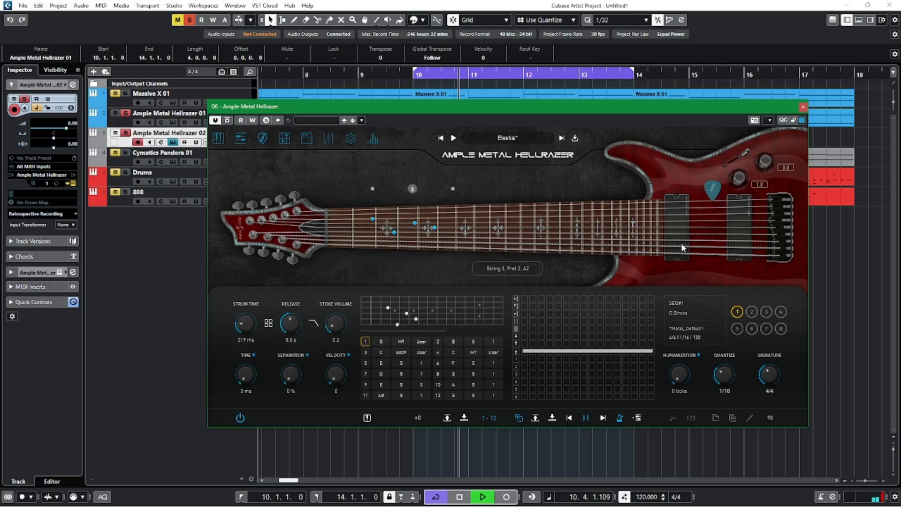
click(803, 107)
key(space)
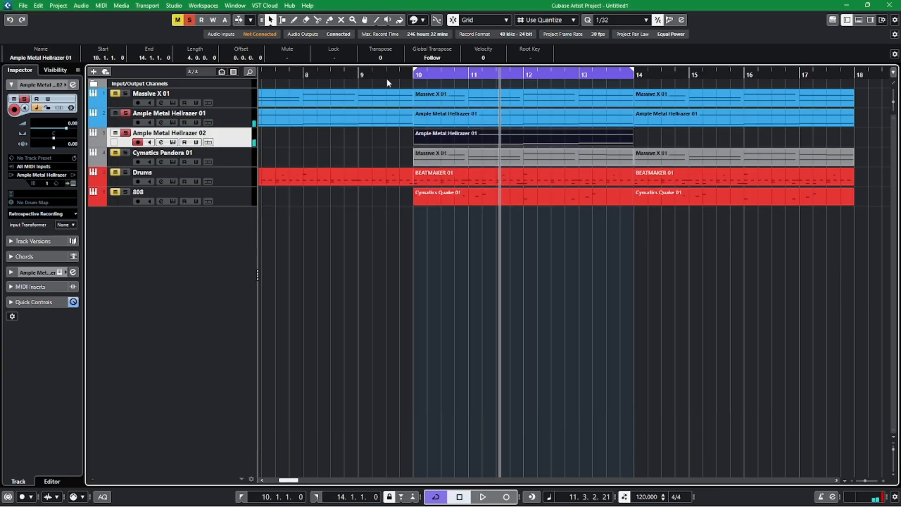
Move the playhead to bar 9 and clear all solo and mute states.
click(359, 75)
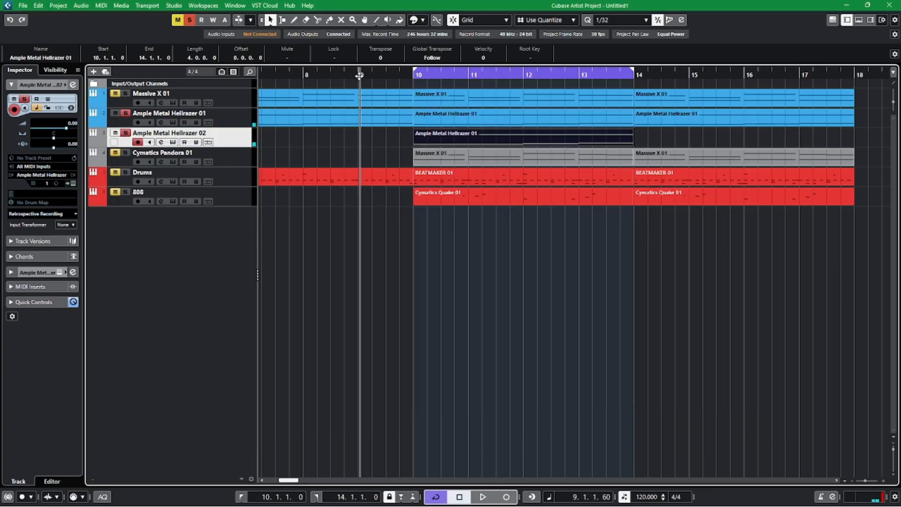
click(188, 20)
click(475, 320)
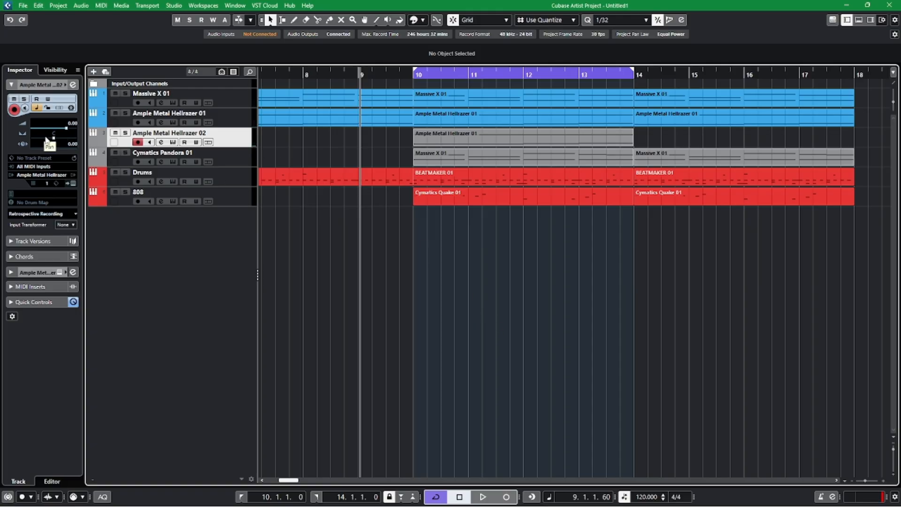
Pan the Ample Metal Hellrazer 02 track to L38 and the Ample Metal Hellrazer 01 track to R30.
drag(49, 143, 47, 141)
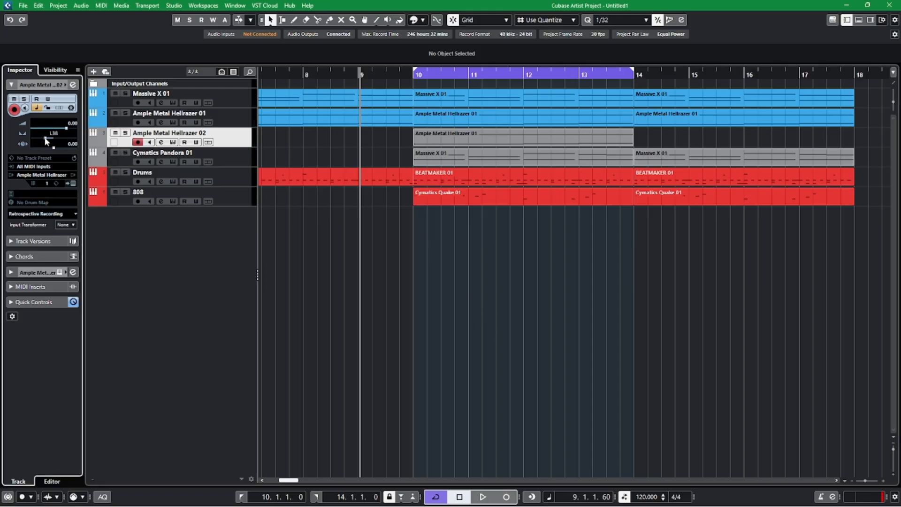
click(242, 115)
drag(61, 142, 60, 141)
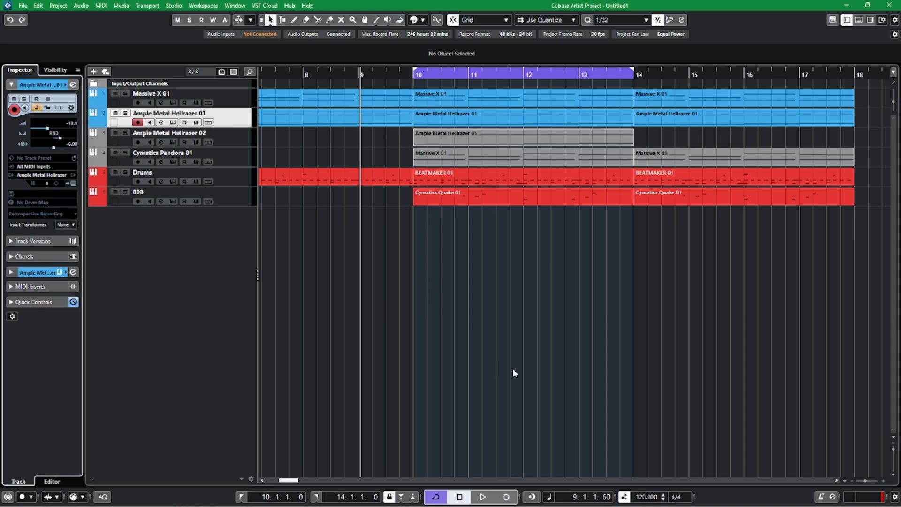
Play the mix from bar 9 and compare it with the Ample Metal Hellrazer 02 track muted and unmuted.
key(space)
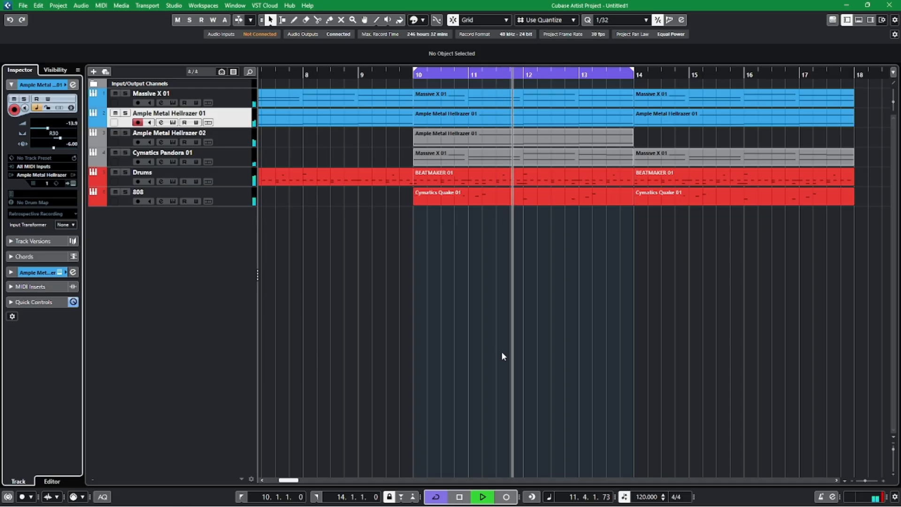
key(h)
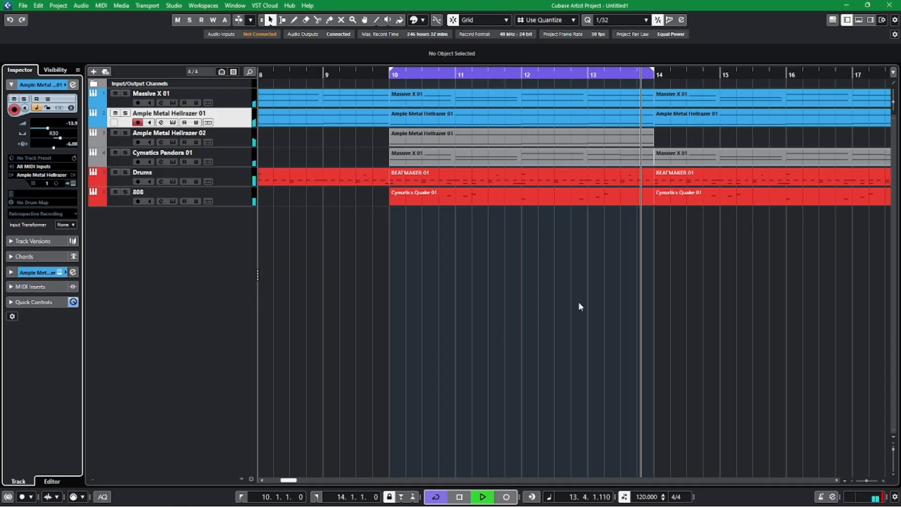
click(115, 133)
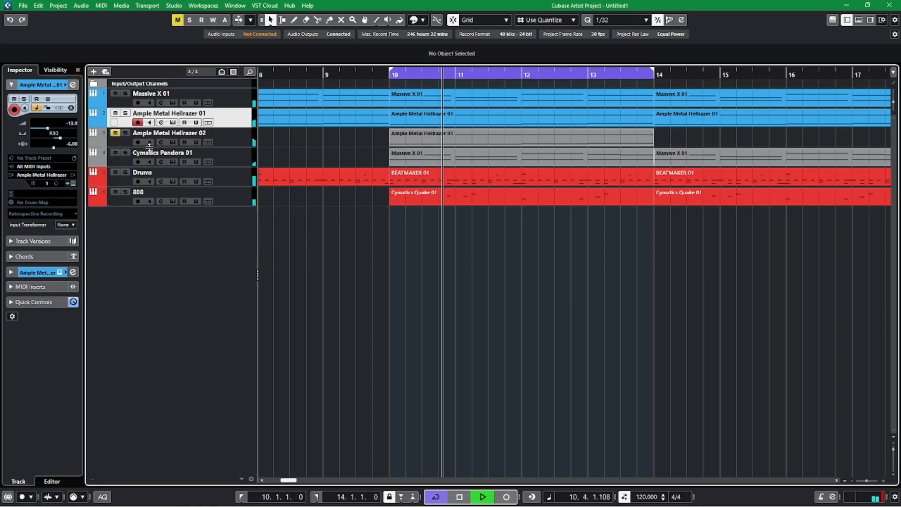
click(114, 133)
key(space)
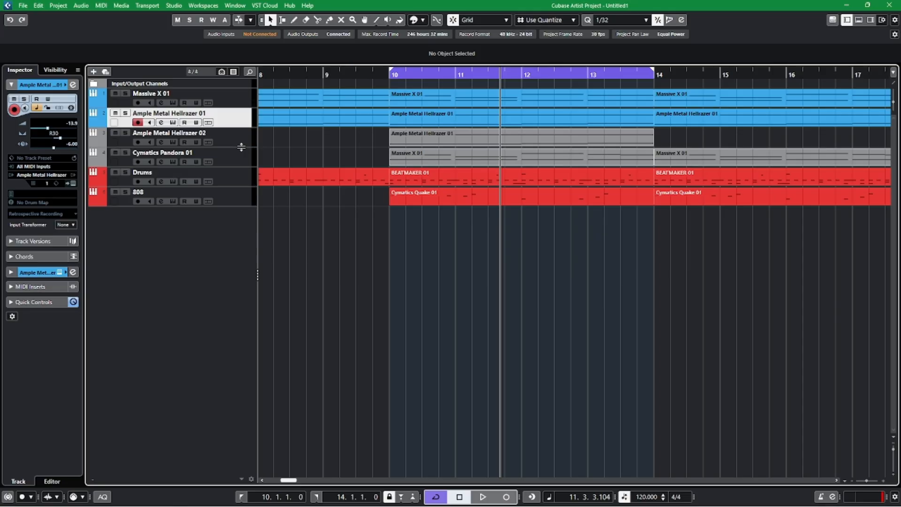
Solo the Ample Metal Hellrazer 01 and 02 tracks and play them together from the middle of bar 9.
click(362, 74)
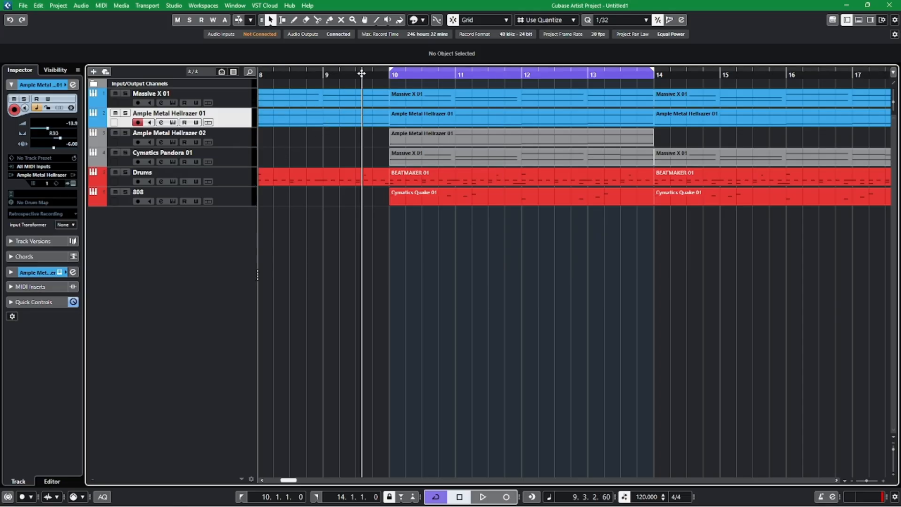
click(237, 162)
click(231, 134)
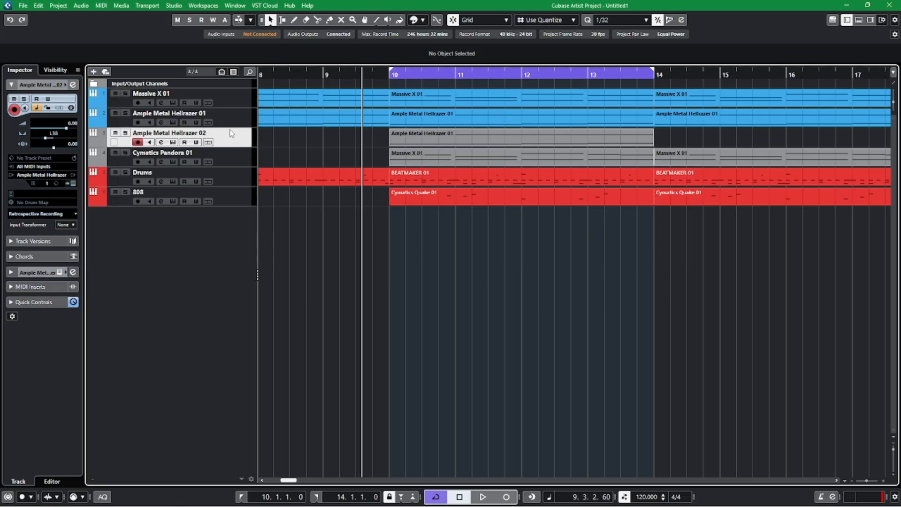
click(125, 133)
key(space)
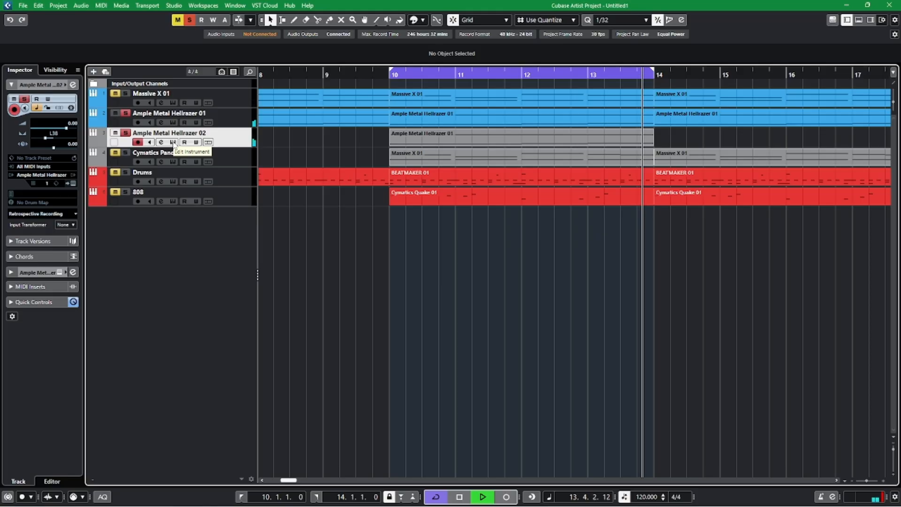
key(space)
Audition the Hellrazer 02 amp on channel 3 and with its power off, return it to clean channel 1, and close the instrument window.
click(173, 143)
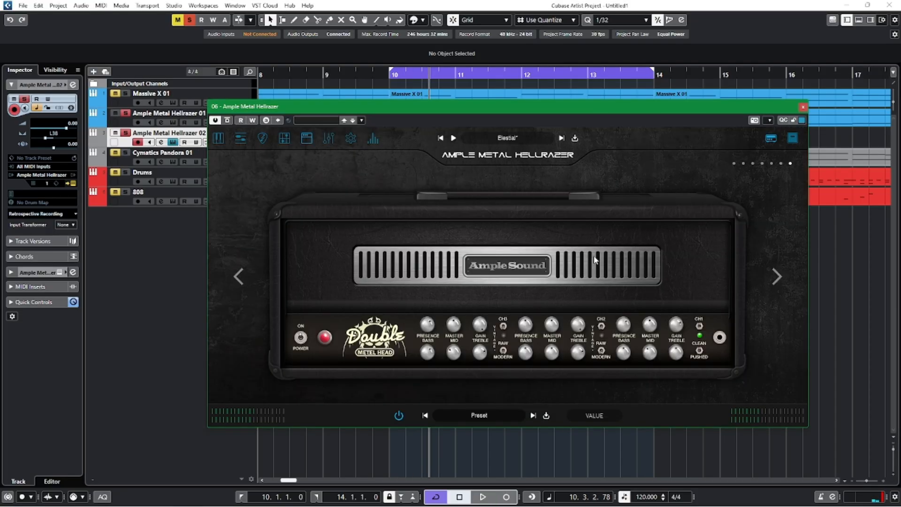
key(space)
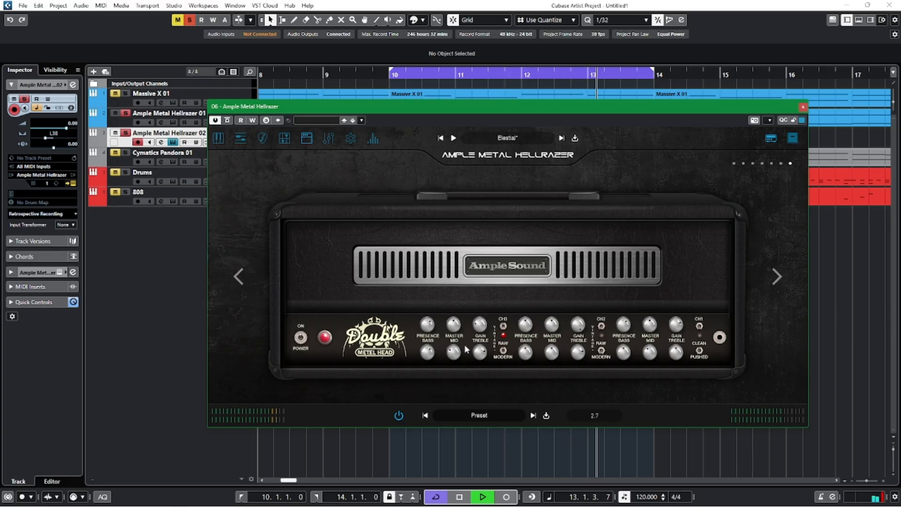
key(space)
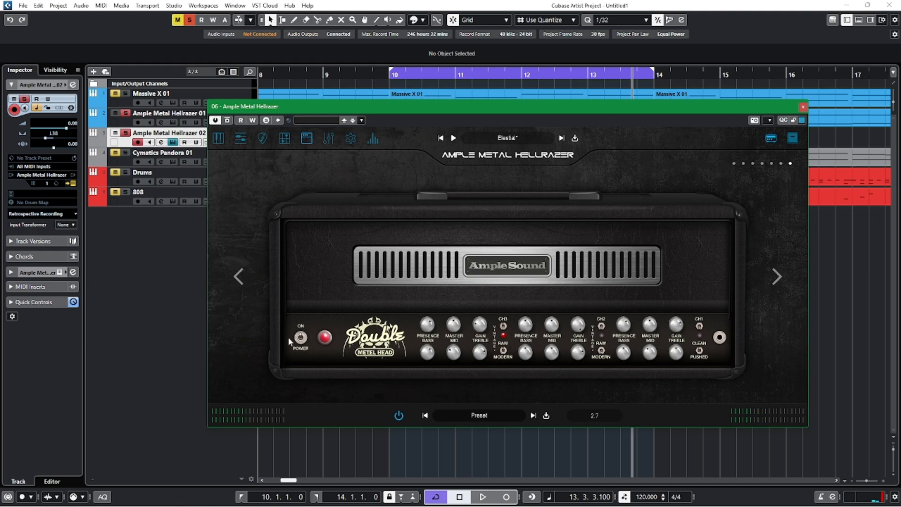
key(space)
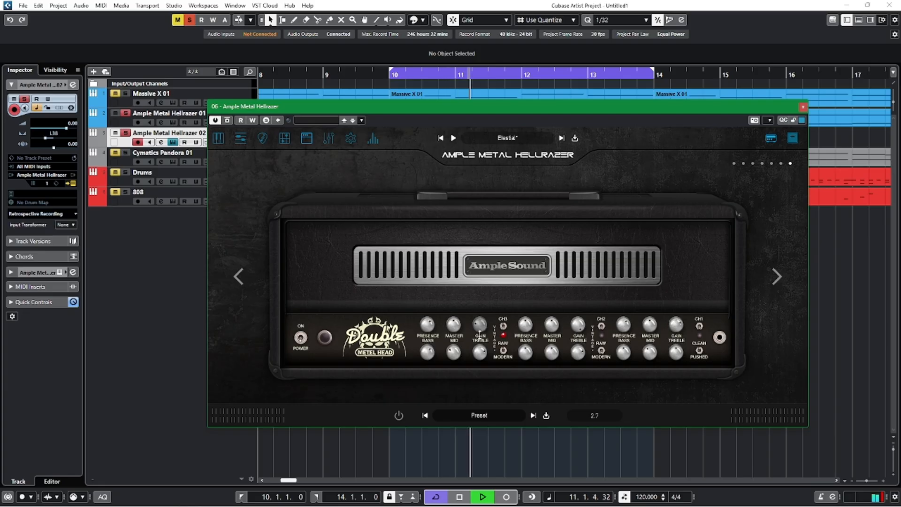
click(301, 340)
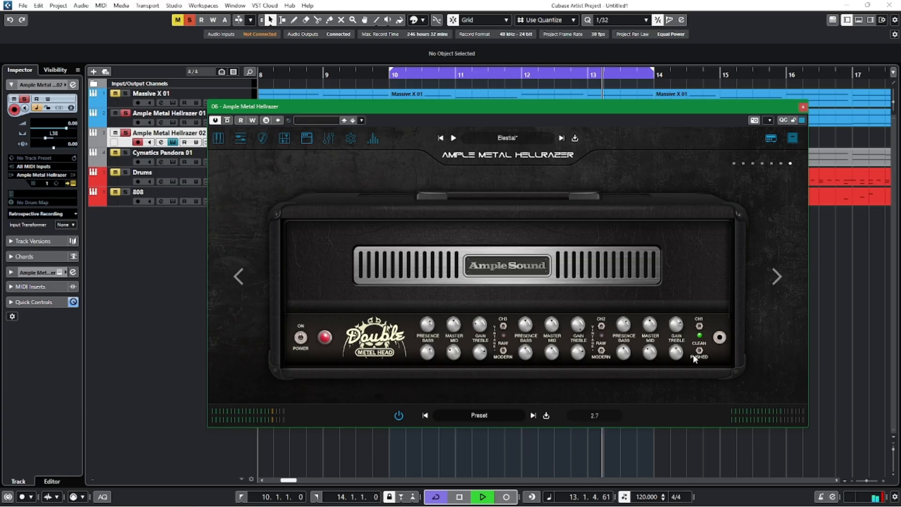
click(802, 107)
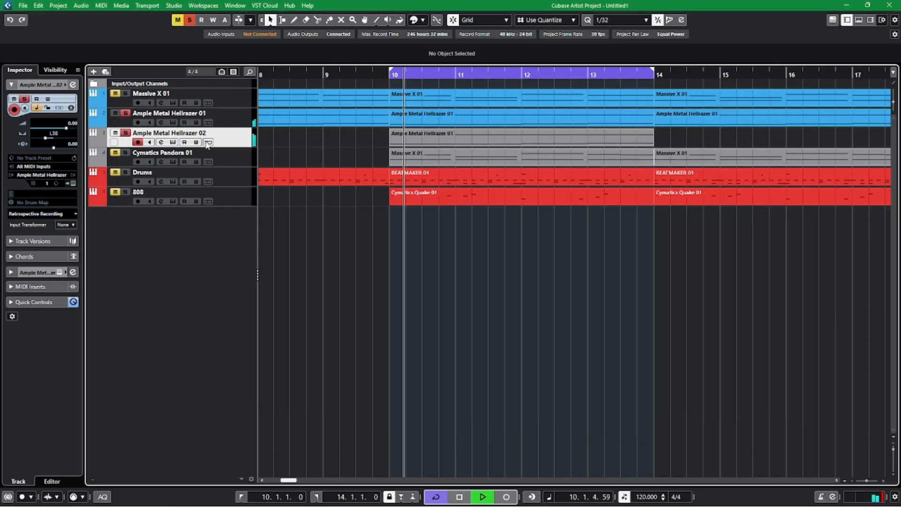
key(space)
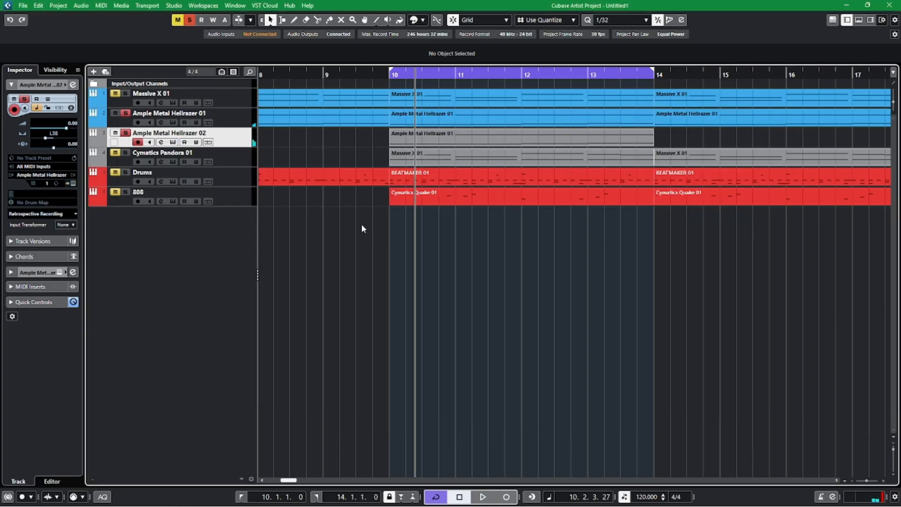
Open the Ample Metal Hellrazer 02 track's delay value for editing.
double_click(74, 143)
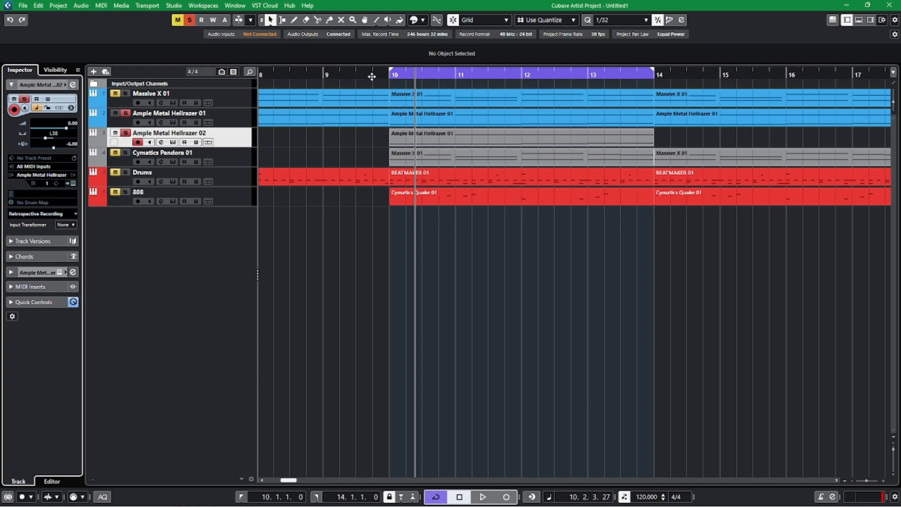
Play the two soloed Ample Metal Hellrazer tracks together, restarting from just before bar 10.
key(space)
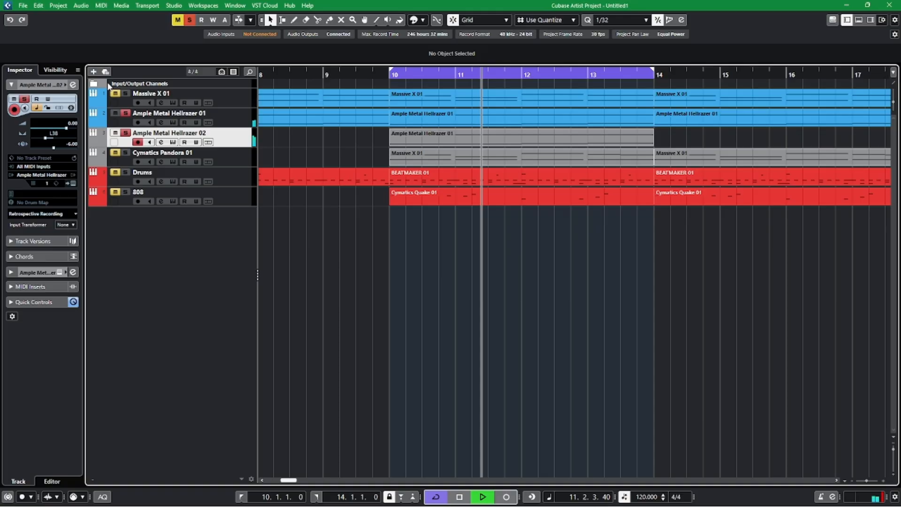
click(385, 75)
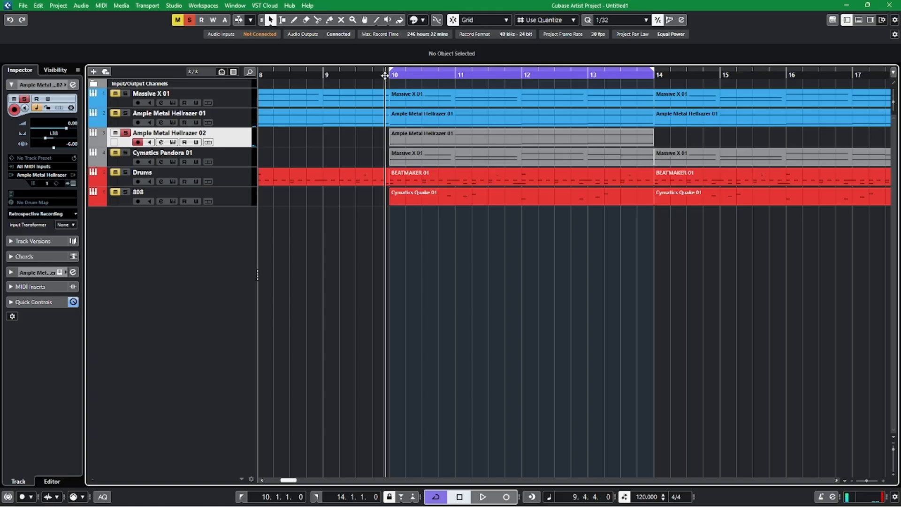
key(space)
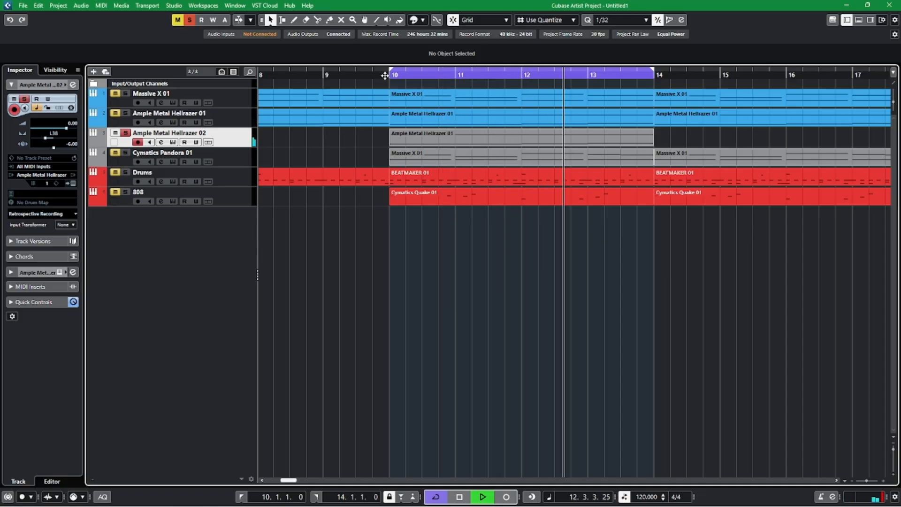
key(space)
Record a guitar lead-in on the Ample Metal Hellrazer 02 track from beat 3 of bar 9 and glue it to the part at bar 10.
click(357, 75)
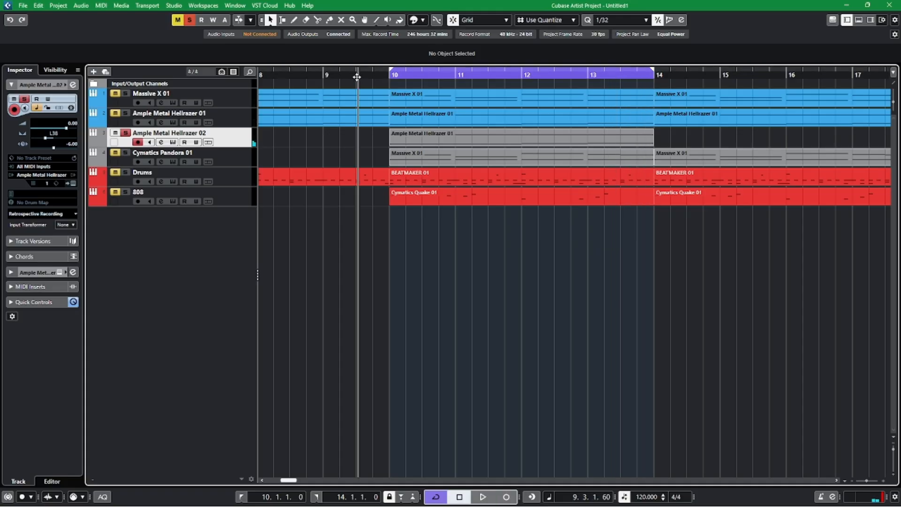
click(356, 77)
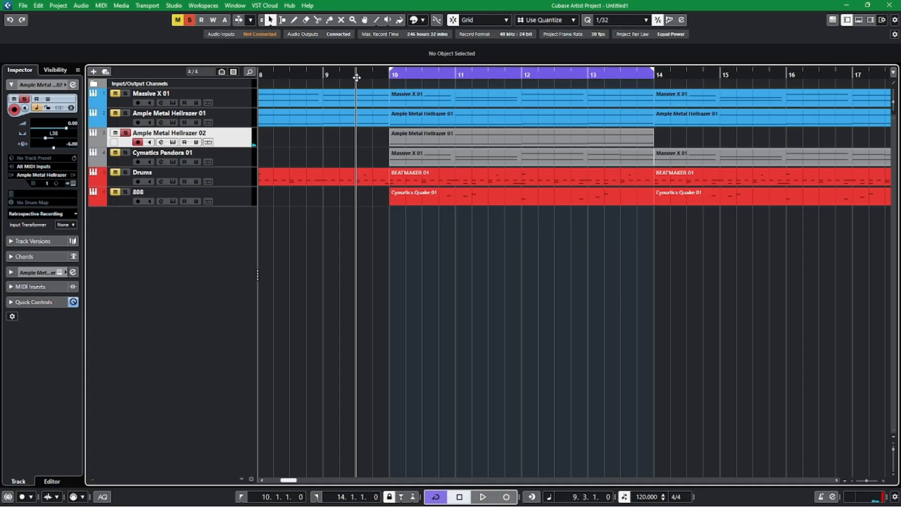
key(KP_Multiply)
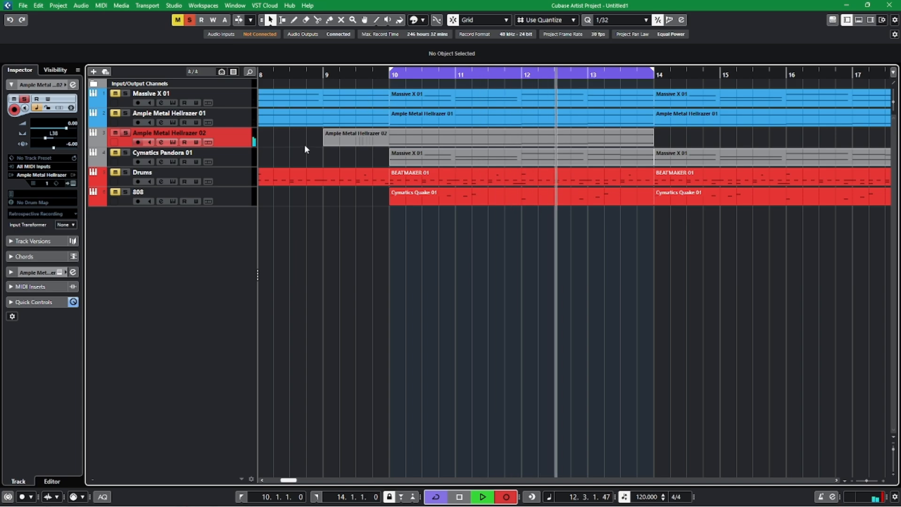
key(KP_Multiply)
key(4)
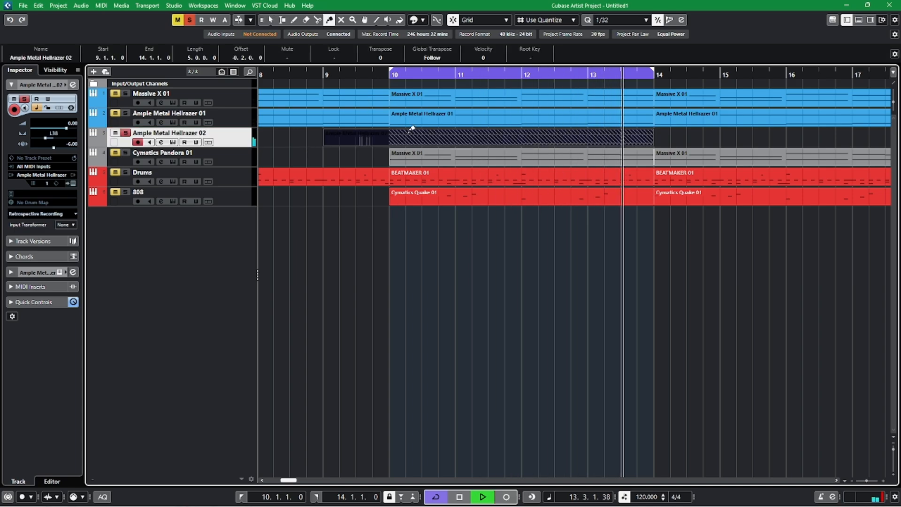
click(410, 134)
key(1)
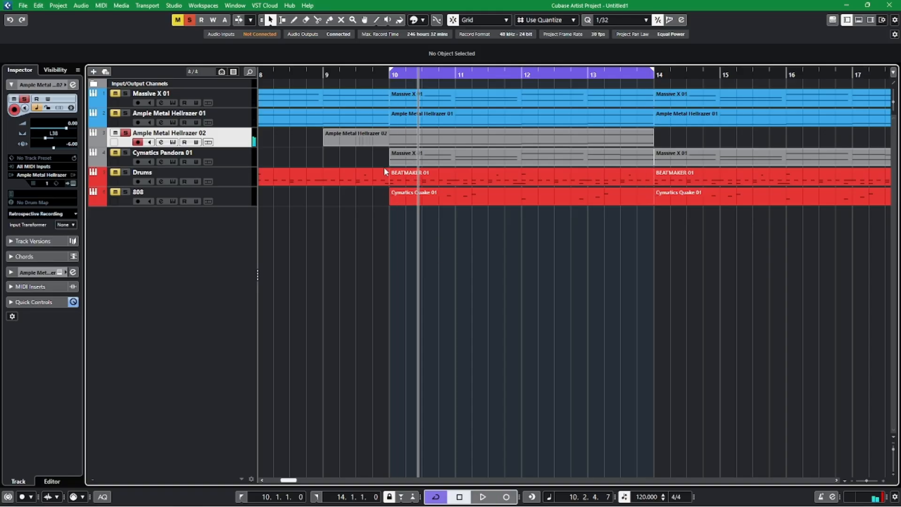
Look over the Ample Metal Hellrazer 02 channel settings and solo the Ample Metal Hellrazer 01 track alongside it.
click(374, 74)
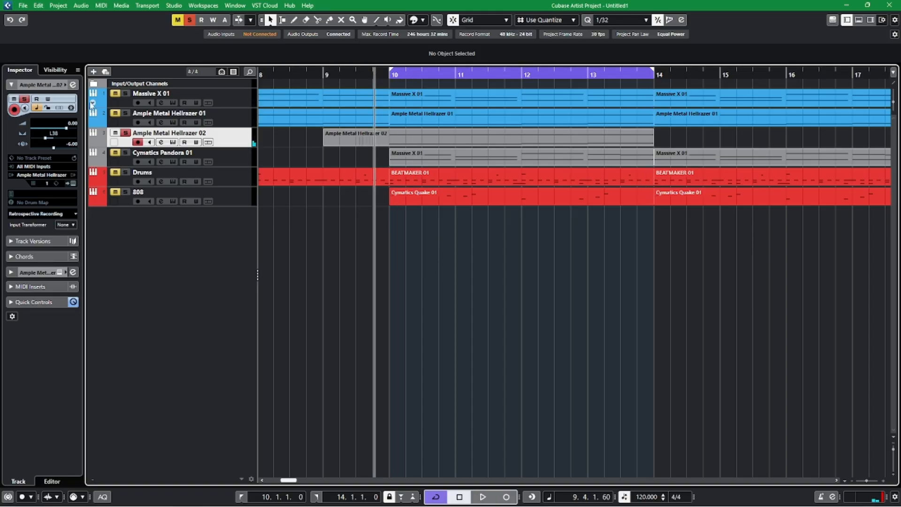
click(74, 85)
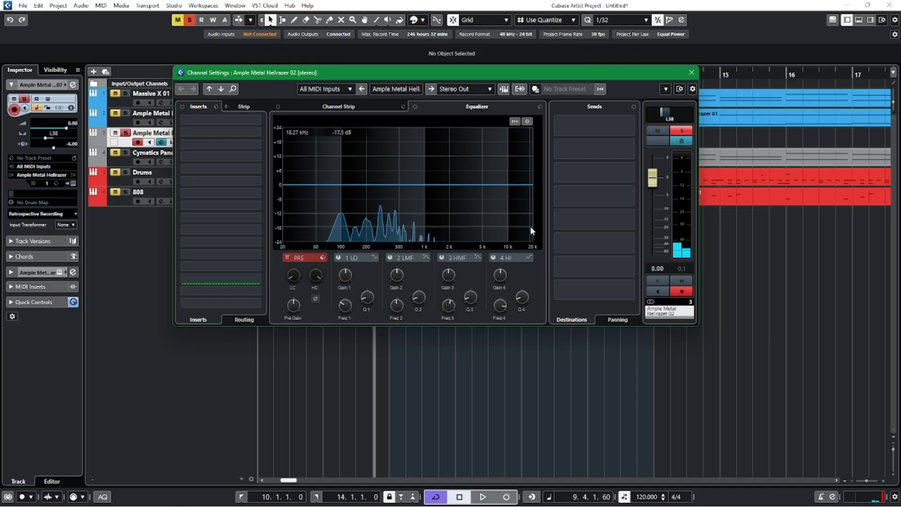
drag(532, 79, 599, 163)
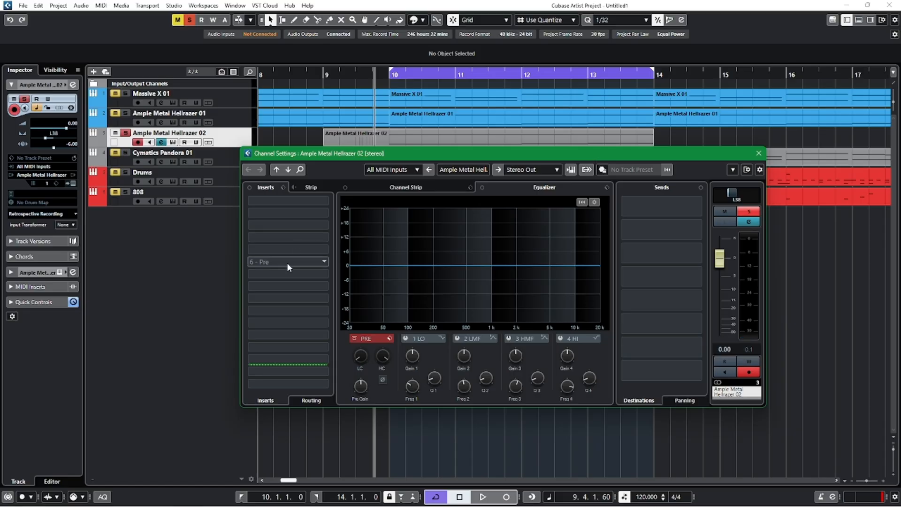
click(125, 116)
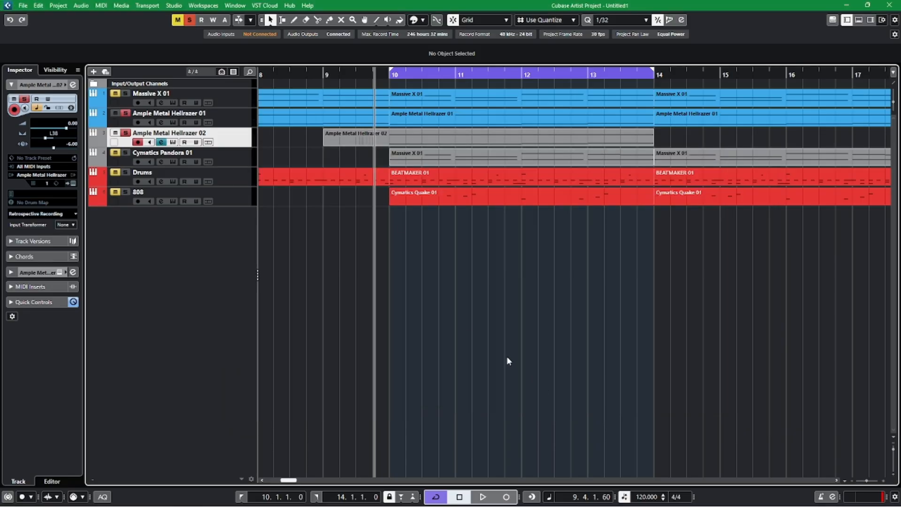
key(g)
scroll(732, 323, right, 2)
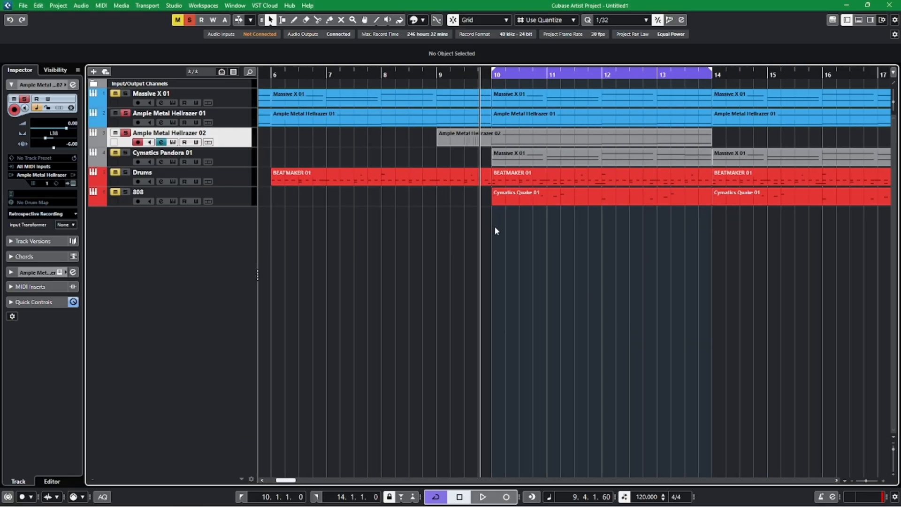
Rename the Cymatics Pandora 01 track to Stabs and the Ample Metal Hellrazer 02 track to Single trum.
double_click(177, 152)
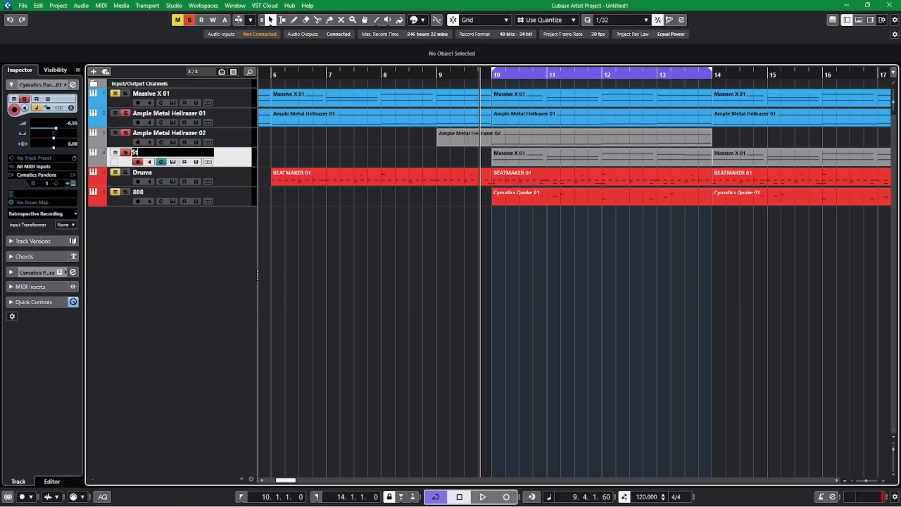
key(Return)
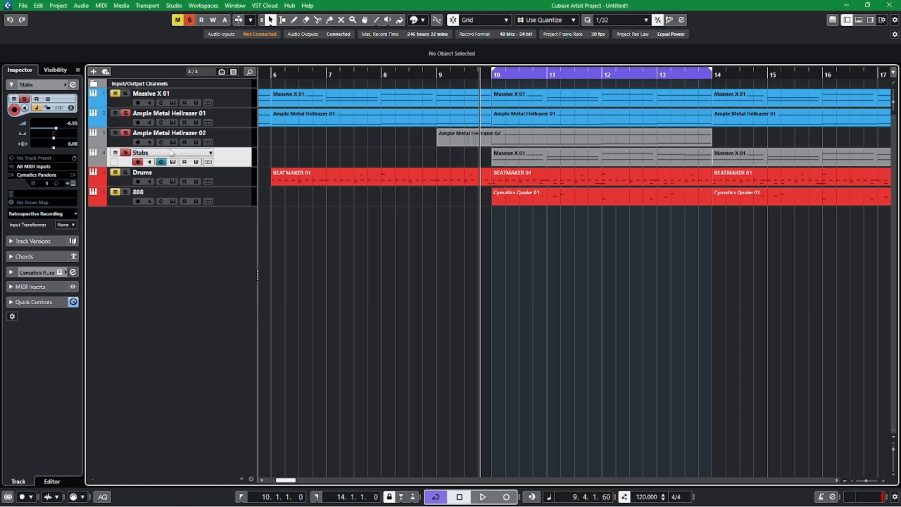
double_click(181, 134)
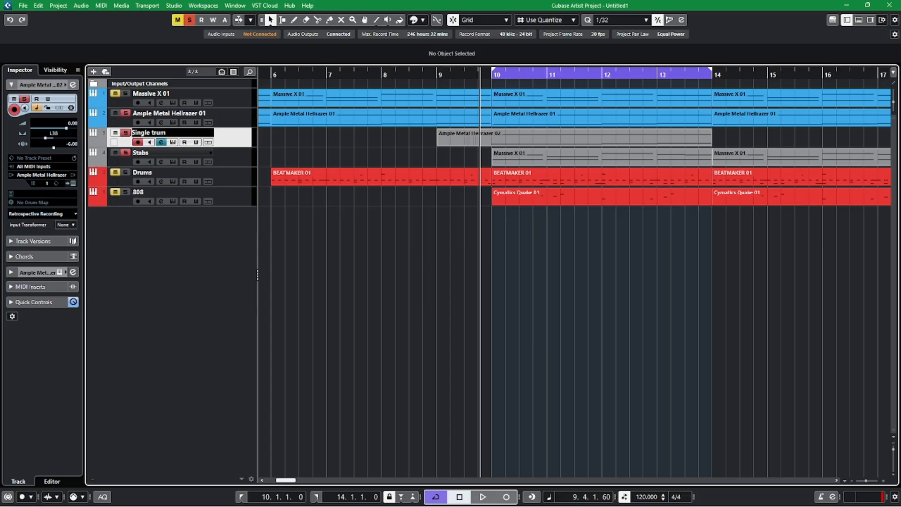
key(Return)
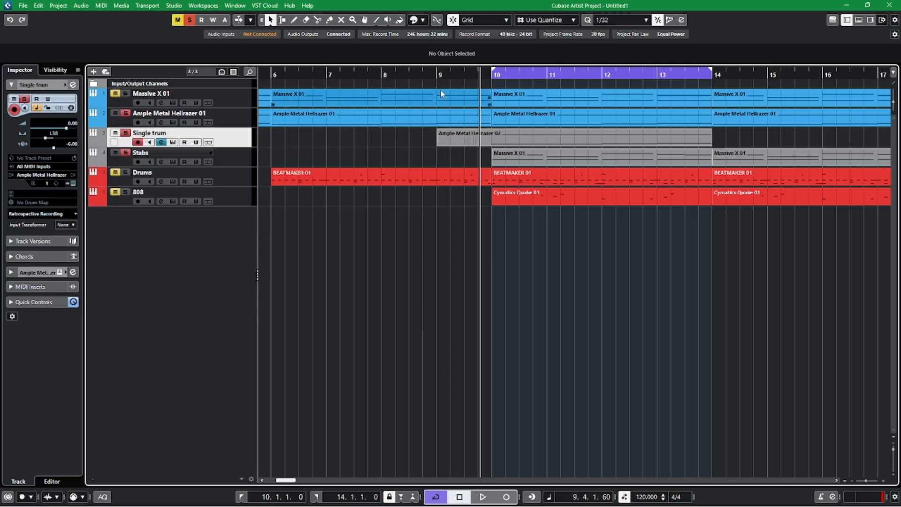
Play the soloed Hellrazer 01, Single trum and Stabs tracks and raise the Stabs volume to -3.67.
key(space)
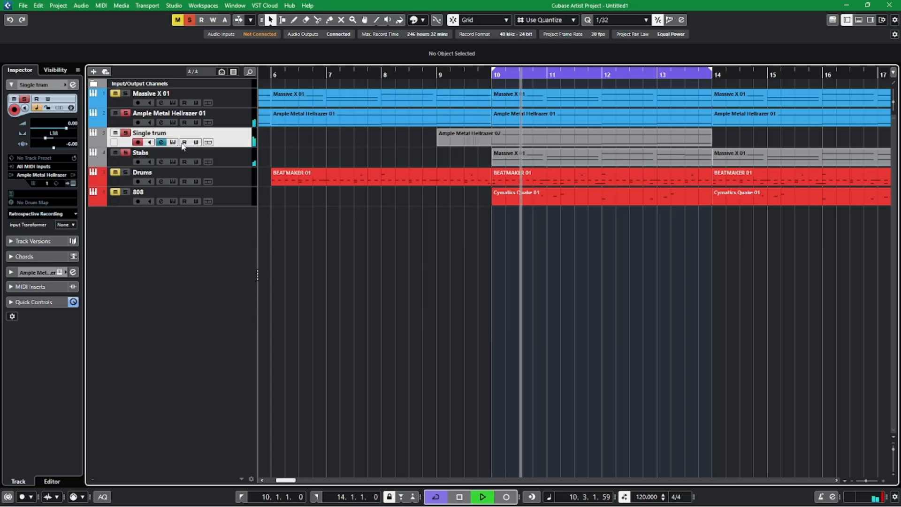
click(232, 159)
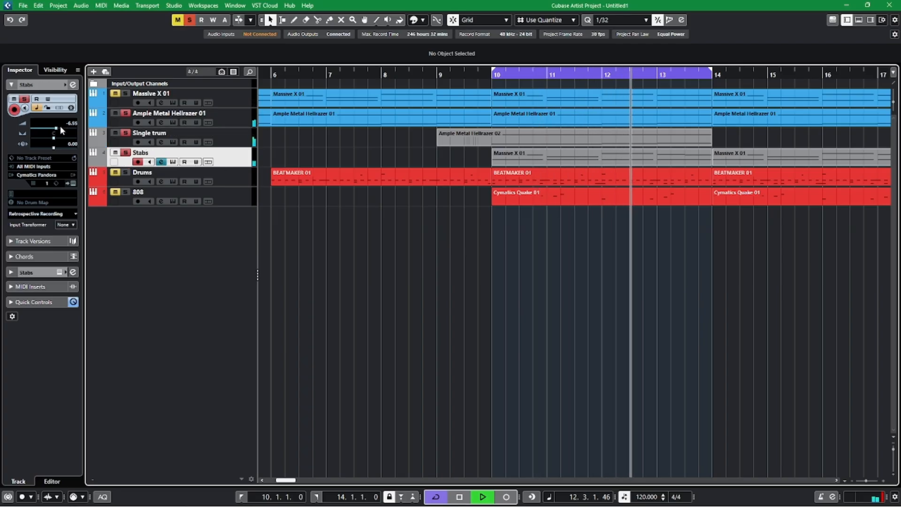
drag(60, 126, 65, 126)
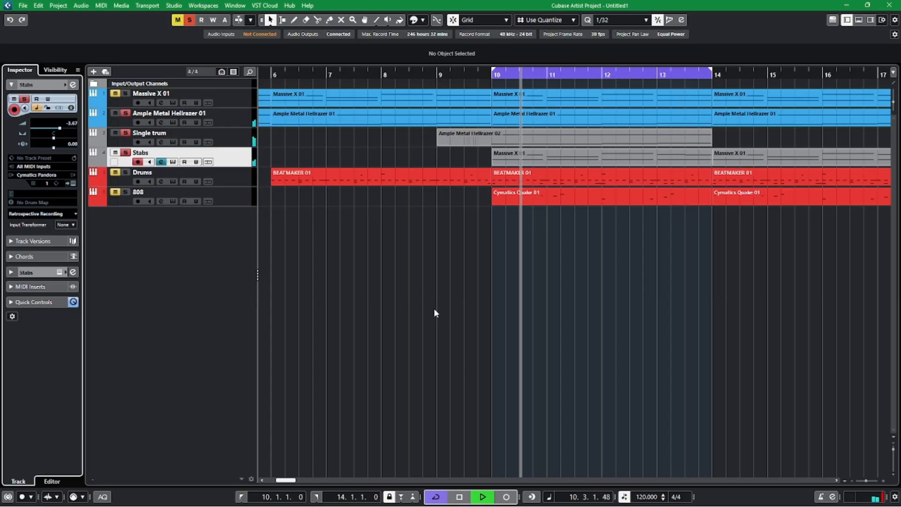
click(236, 143)
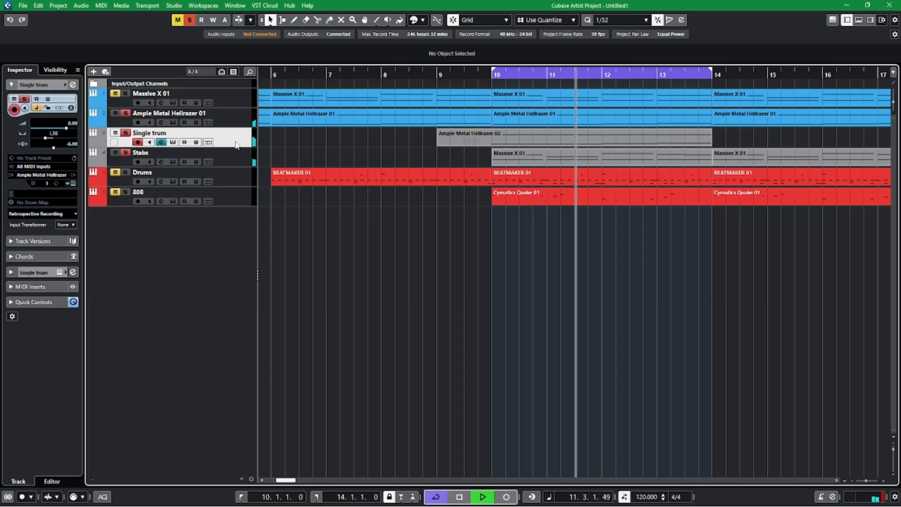
scroll(497, 279, right, 2)
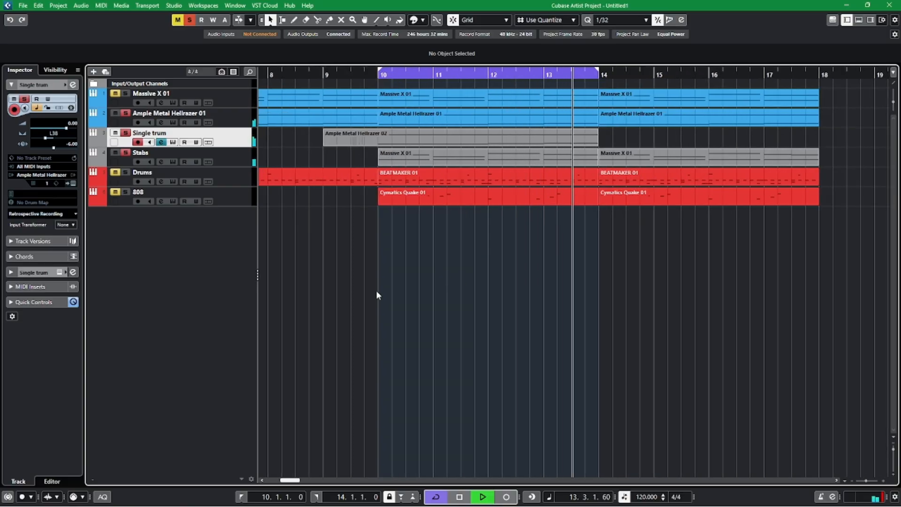
key(space)
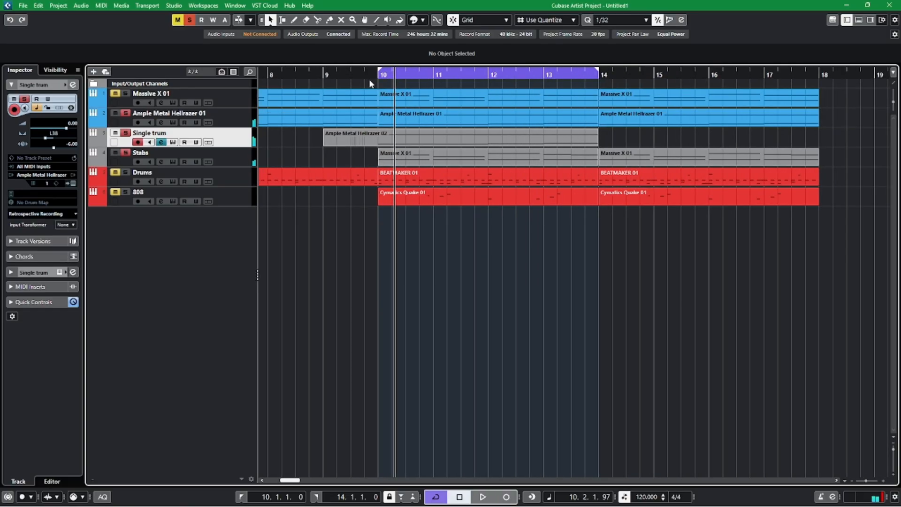
Leave only the Single trum track soloed and play it from the last beat of bar 9.
click(366, 78)
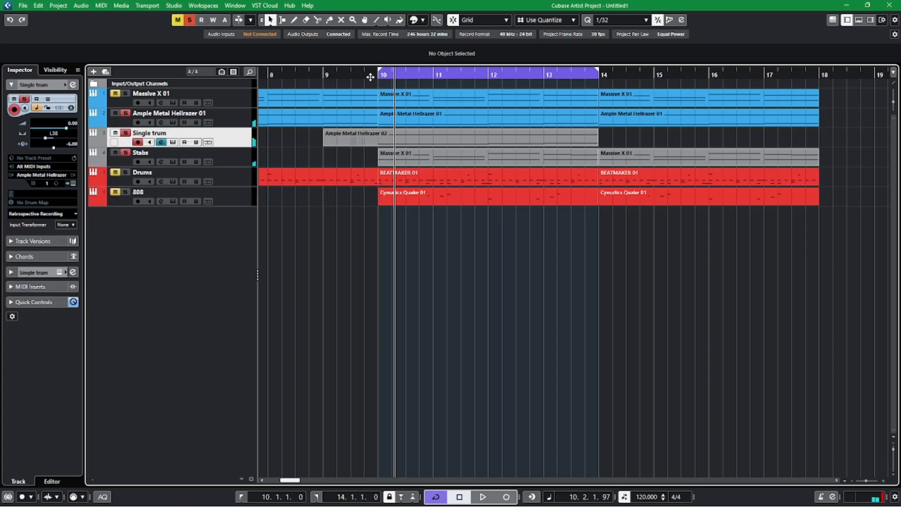
click(78, 85)
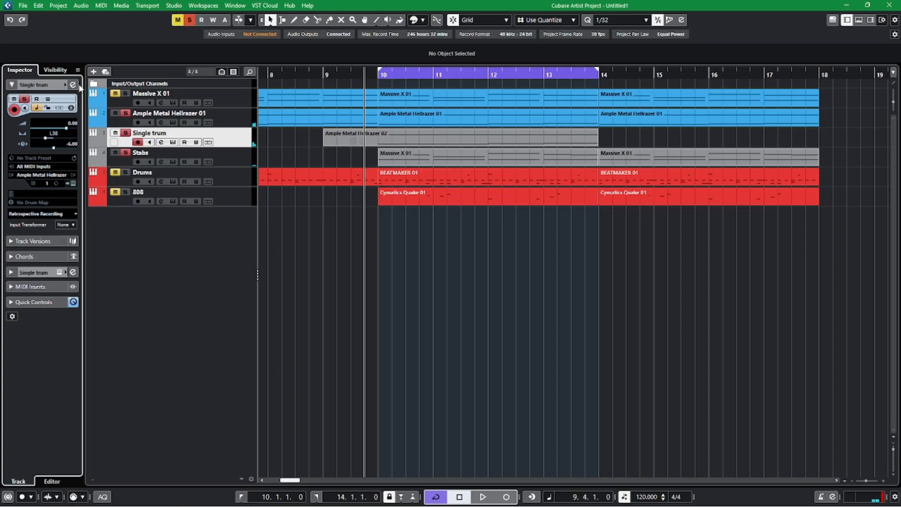
click(118, 152)
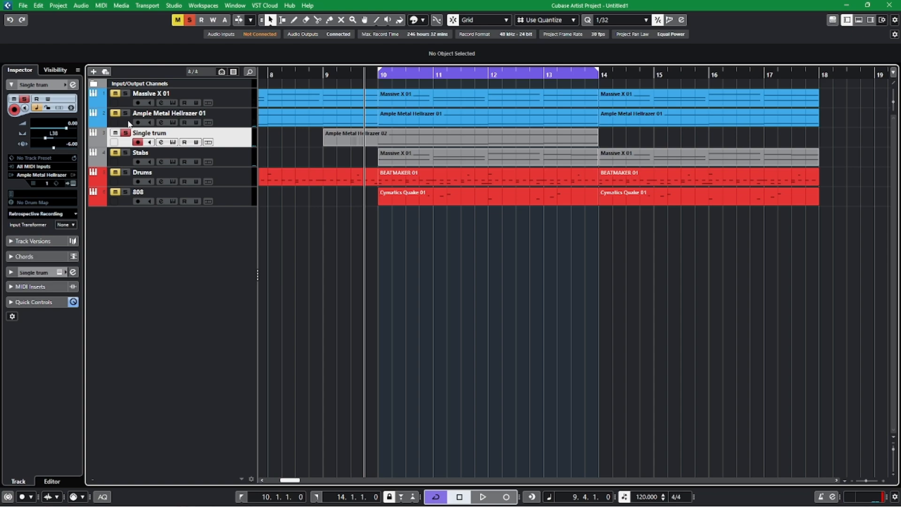
key(space)
scroll(292, 125, up, 1)
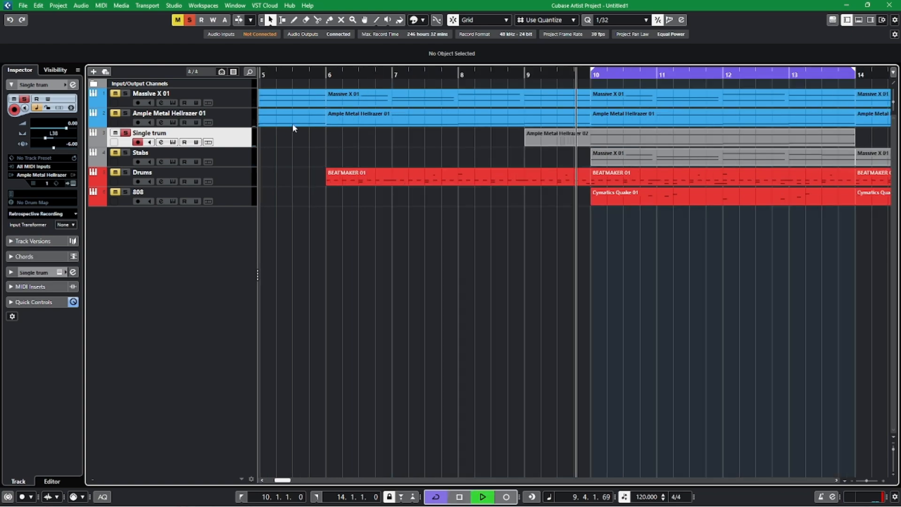
Load the Cymatics CRT effect in the first insert slot of the Single trum channel.
click(73, 86)
drag(338, 153, 288, 88)
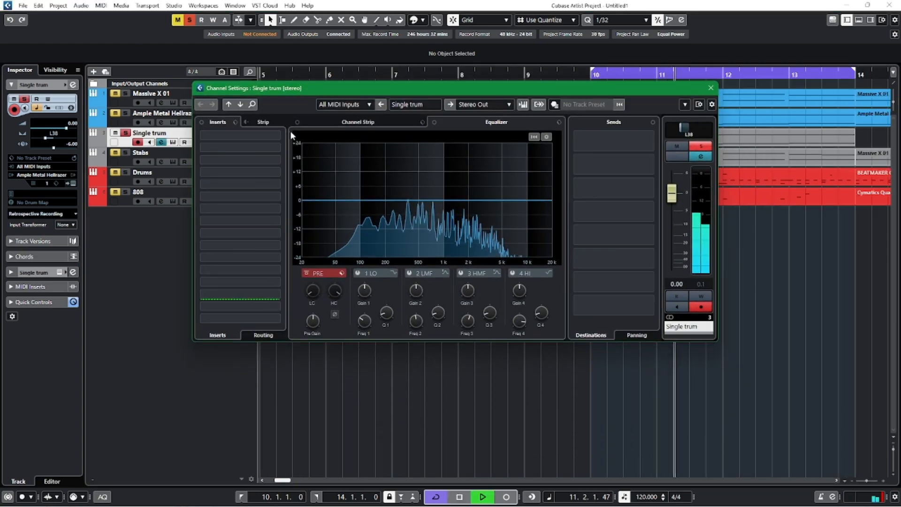
click(278, 136)
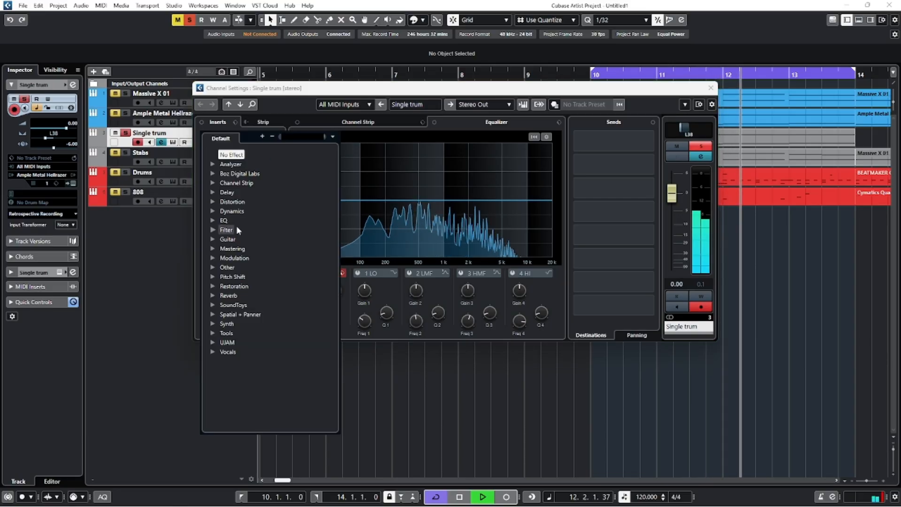
click(212, 267)
scroll(244, 281, down, 2)
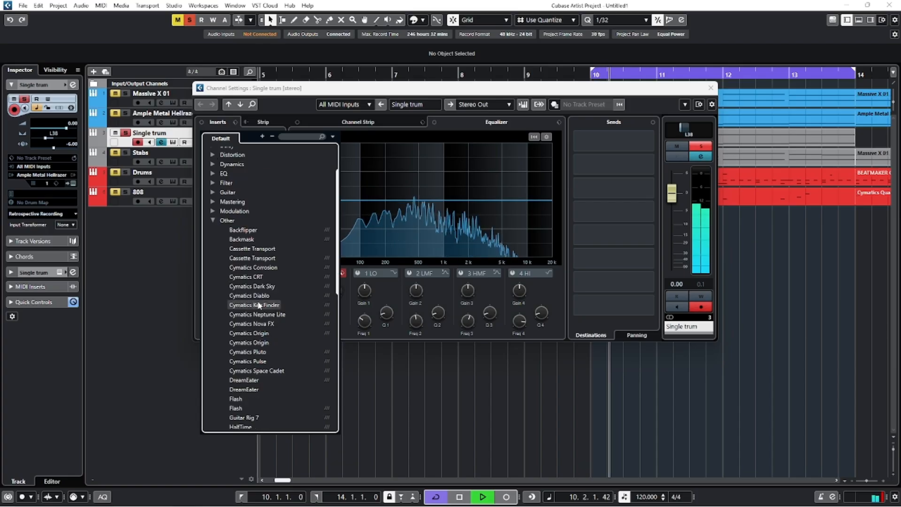
click(250, 277)
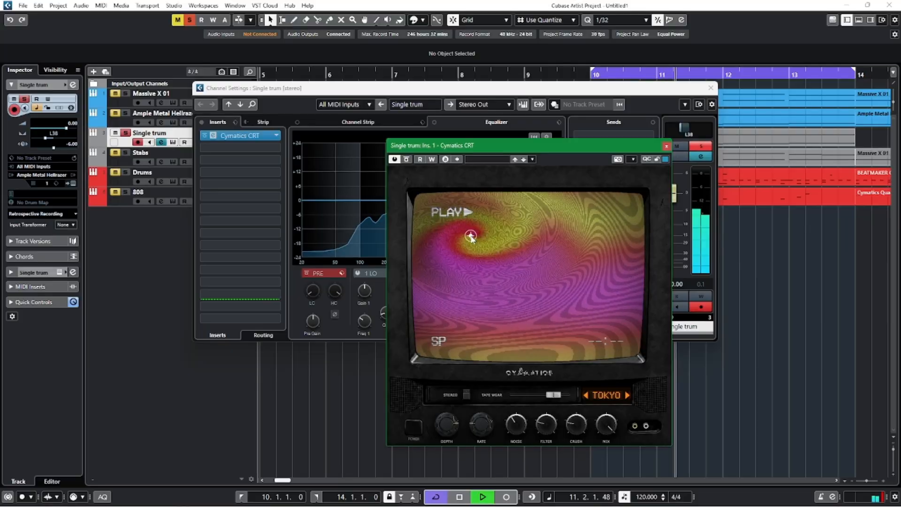
Switch Cymatics CRT to the FEELS preset, stop playback, and close the plug-in and channel settings windows.
click(626, 395)
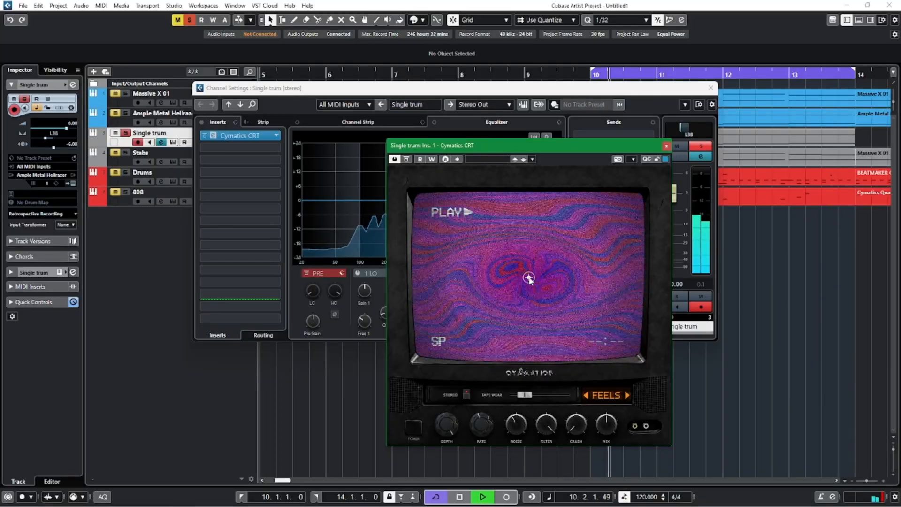
key(space)
click(666, 145)
click(710, 88)
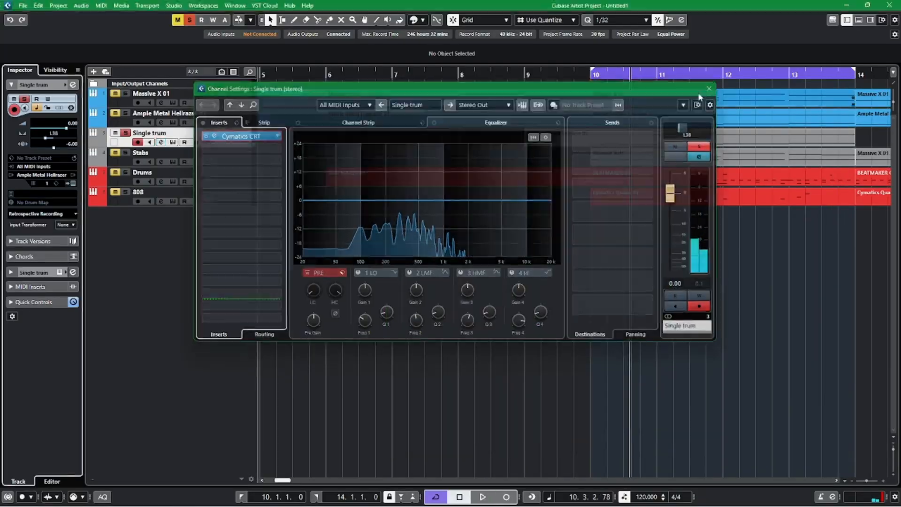
Play the Single trum and Ample Metal Hellrazer 01 tracks soloed together from bar 9.
click(524, 73)
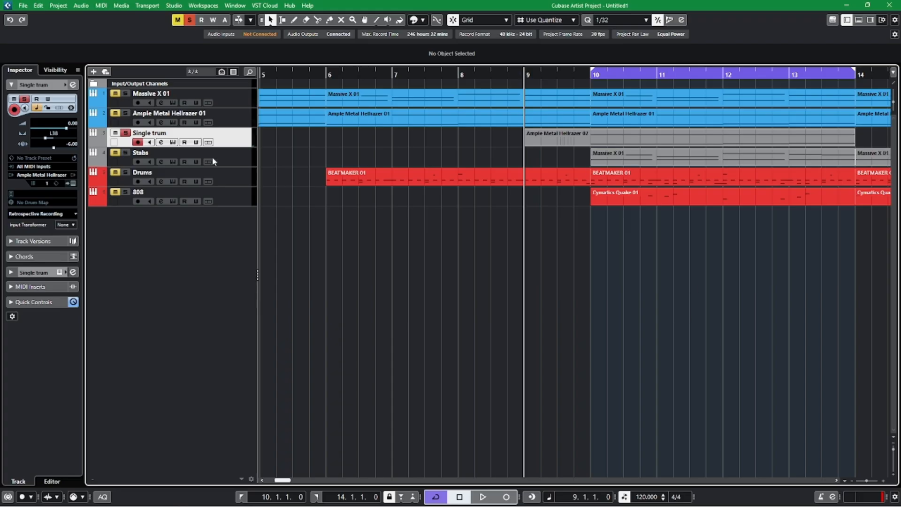
key(space)
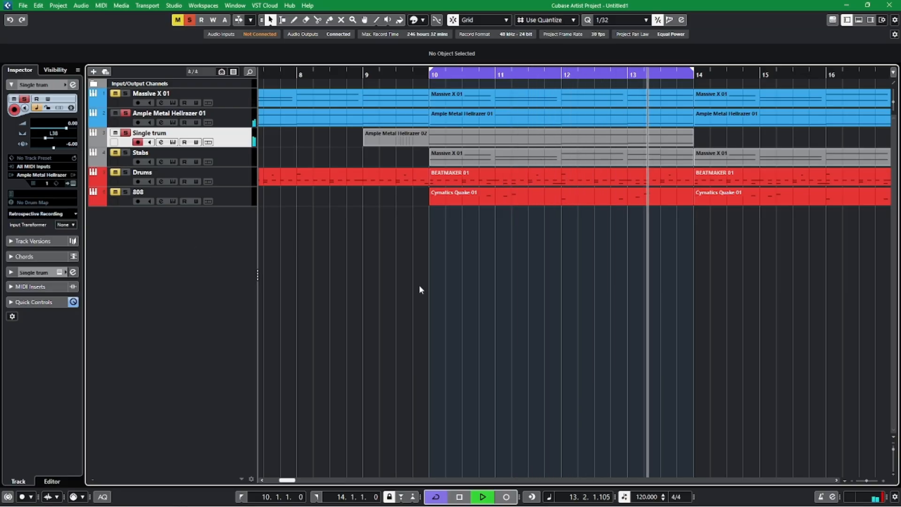
Clear all solo and mute states and play the full mix from bar 9.
key(space)
click(362, 75)
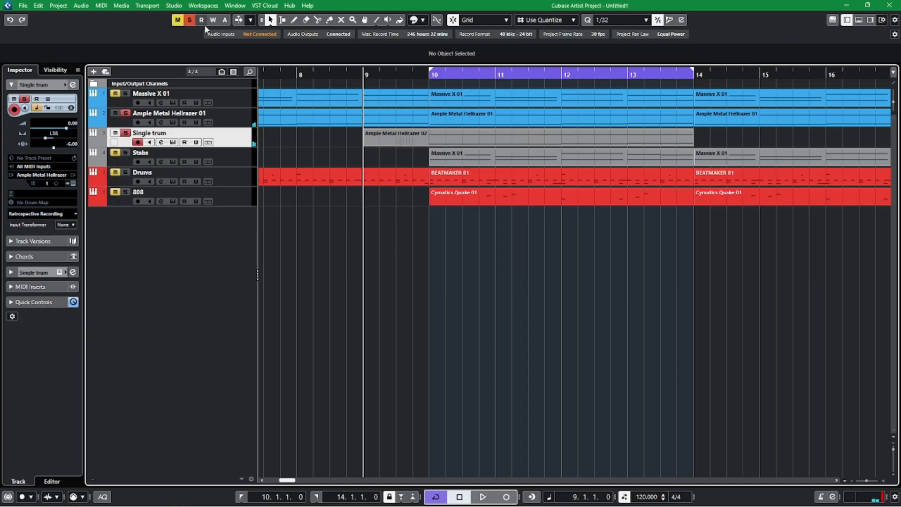
key(space)
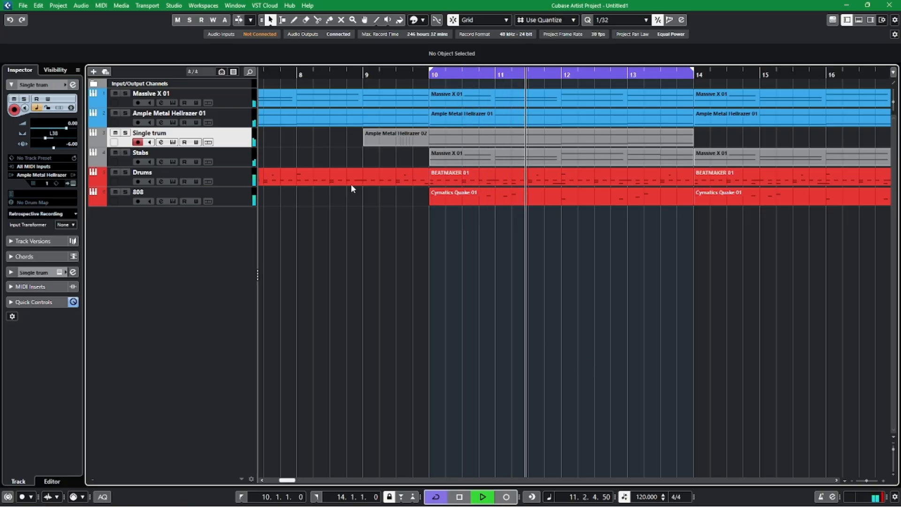
Apply a low-cut filter with a 24 dB/Oct slope to the Stabs channel's equalizer, ease its cutoff down, and close the channel settings.
click(244, 154)
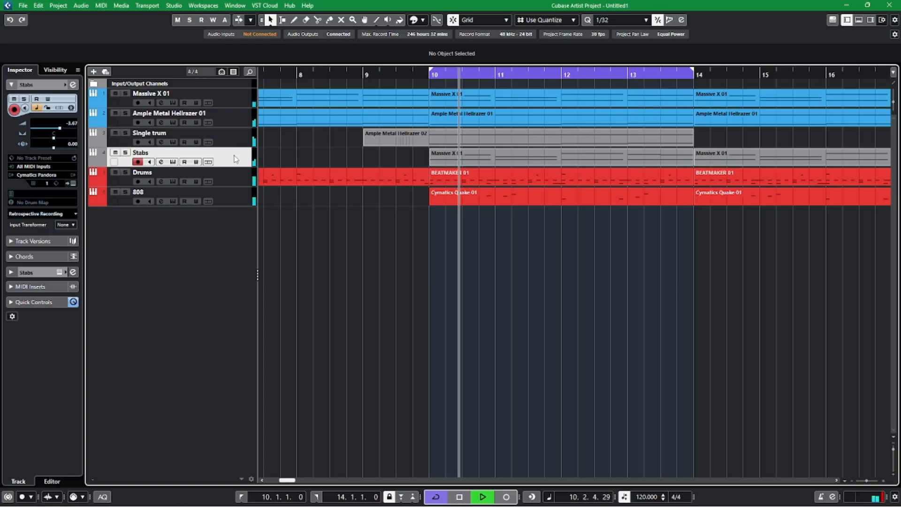
click(73, 85)
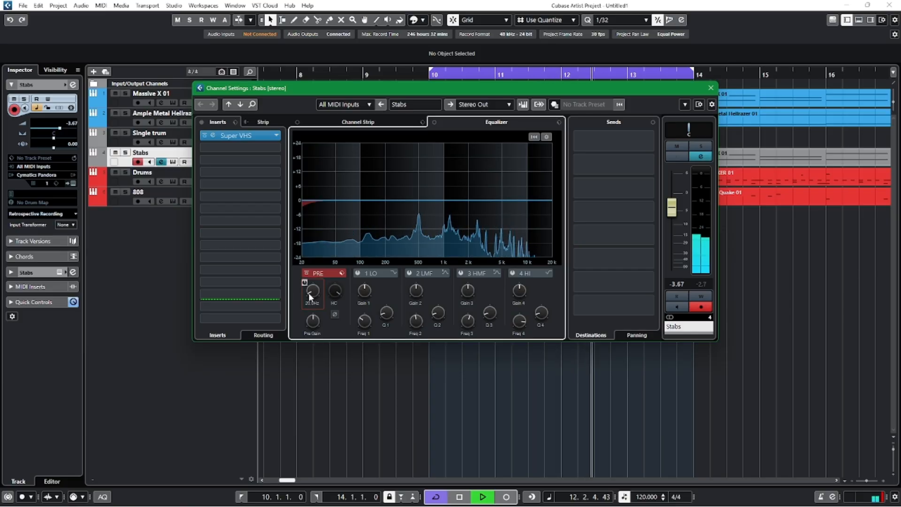
mouse_move(309, 292)
mouse_down()
mouse_move(311, 257)
mouse_move(313, 305)
mouse_up()
right_click(313, 305)
mouse_move(432, 350)
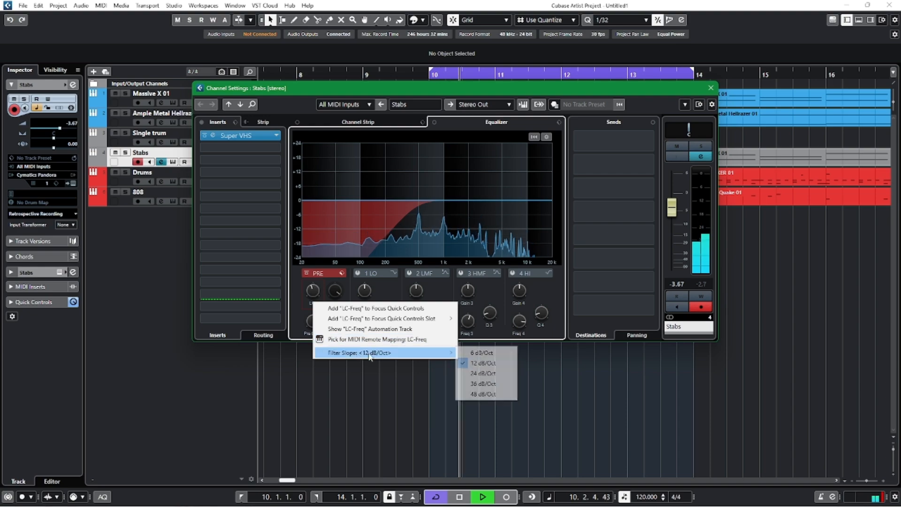
click(483, 365)
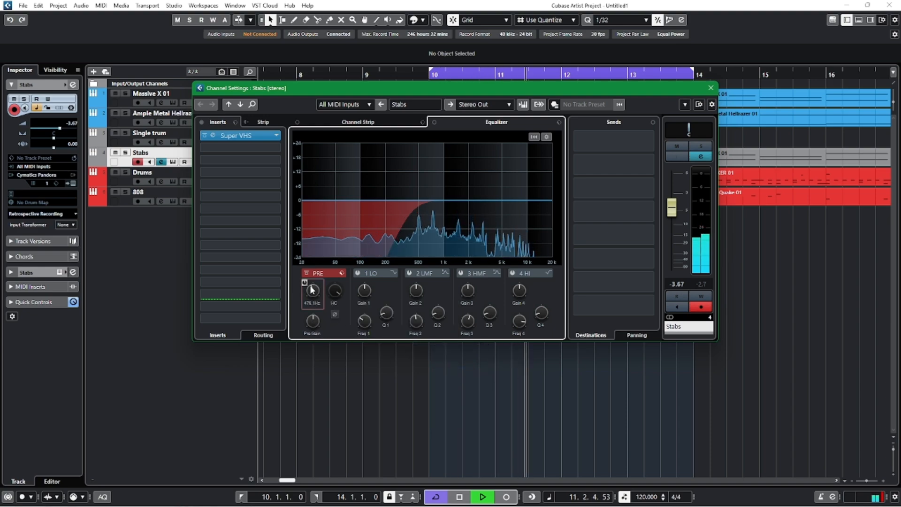
drag(310, 285, 311, 291)
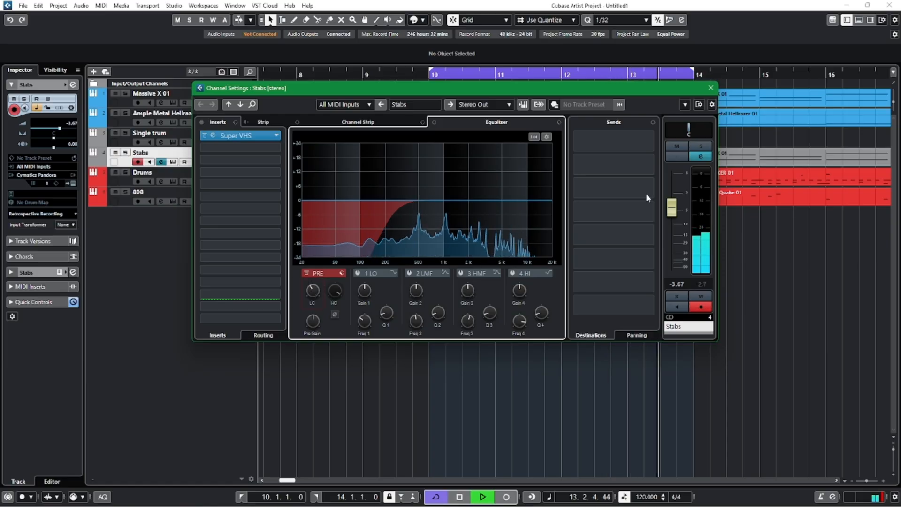
click(710, 88)
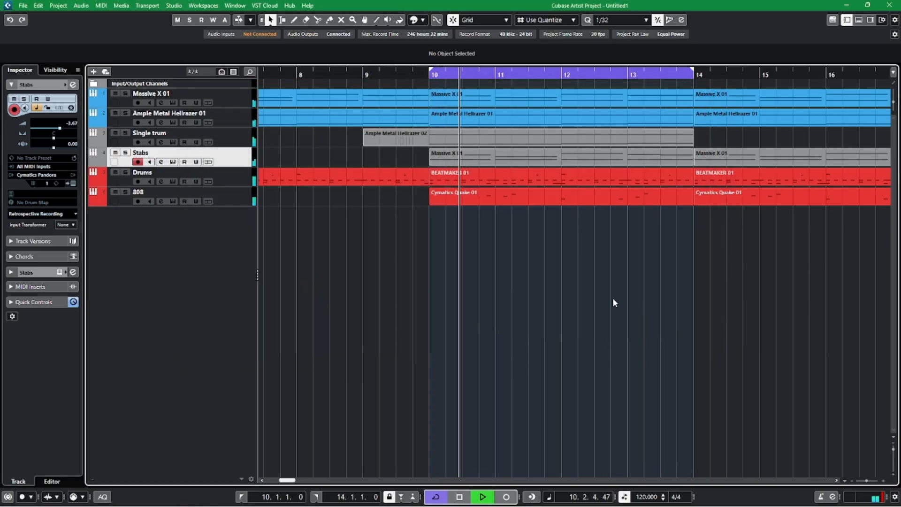
Stop playback, reset the Drums track volume to 0.00, and play the mix from bar 9.
key(space)
key(g)
key(g)
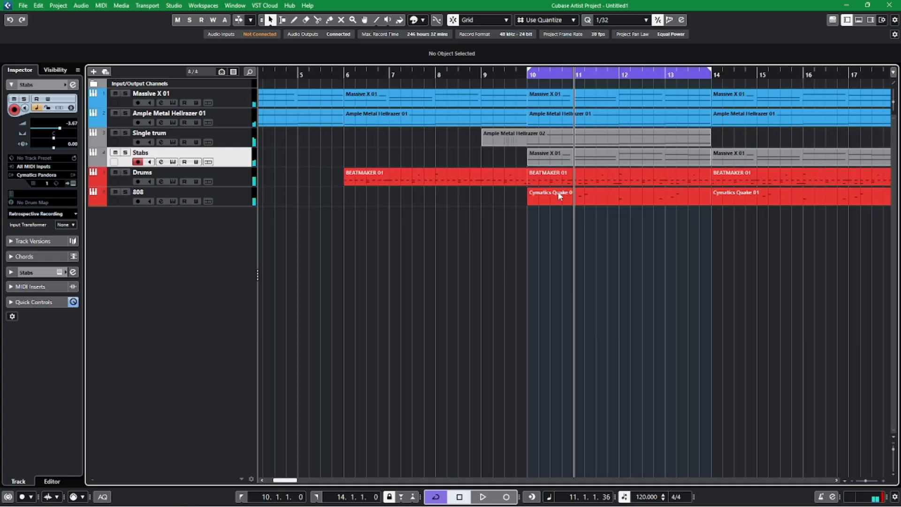
click(482, 75)
scroll(668, 289, right, 3)
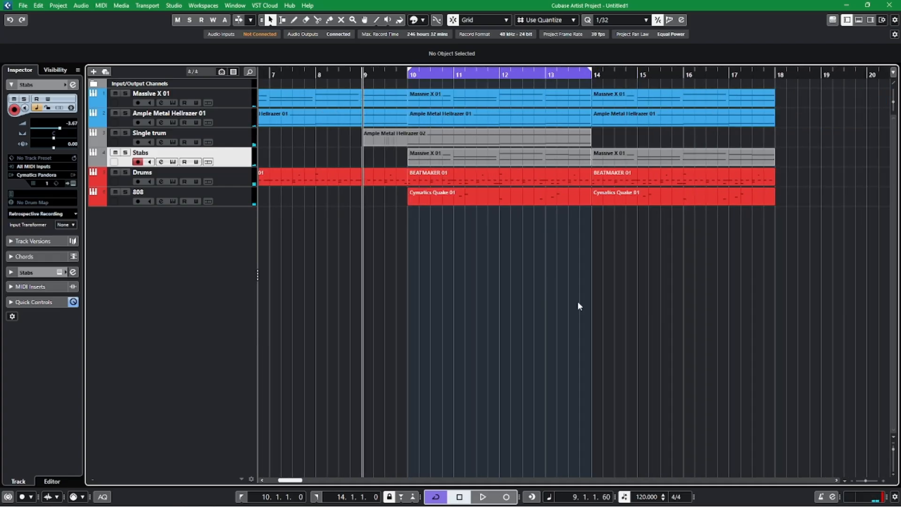
click(237, 182)
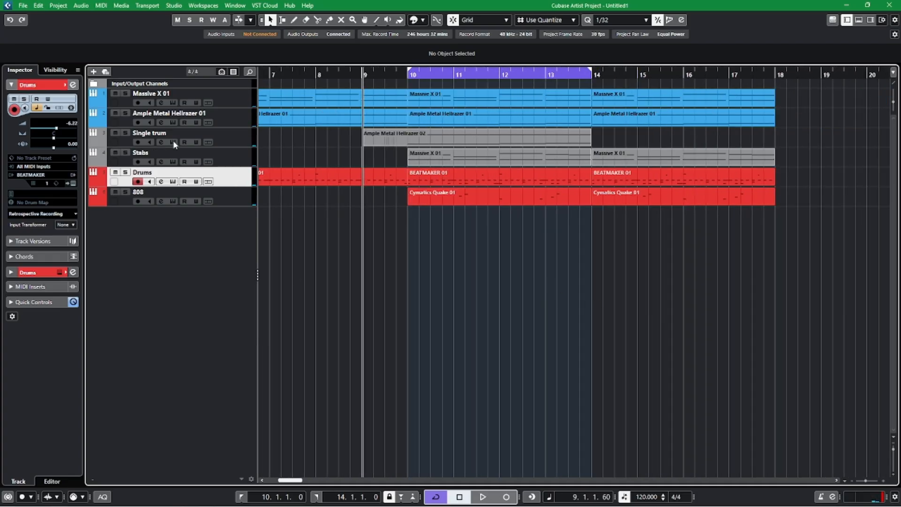
double_click(71, 124)
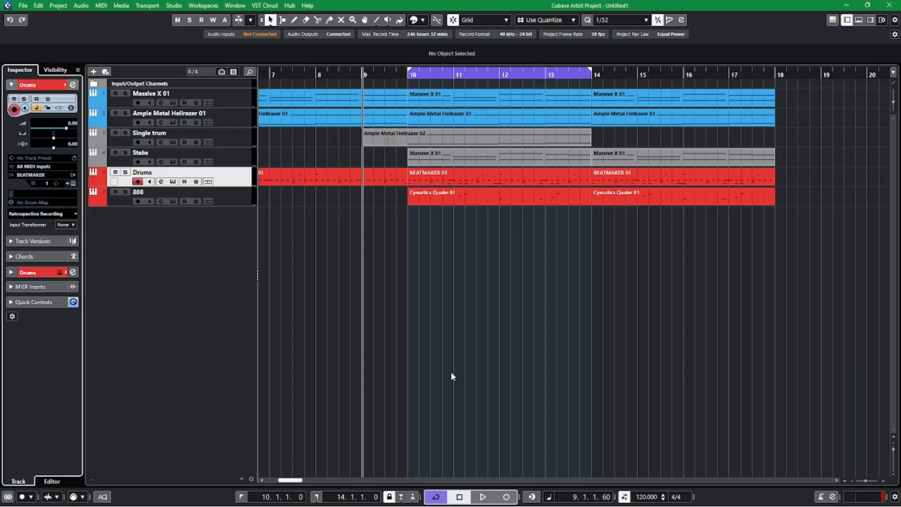
key(space)
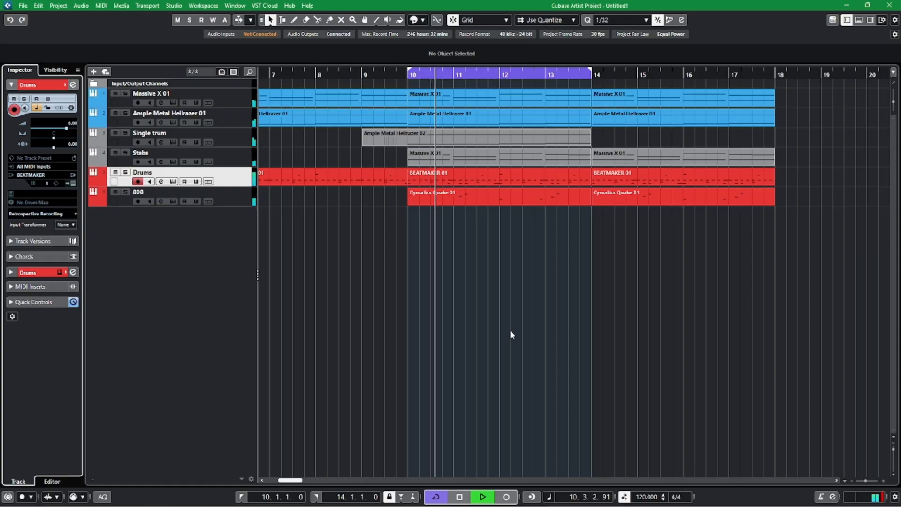
Turn off cycle mode while the mix plays so playback continues past bar 14.
key(h)
drag(706, 318, 613, 306)
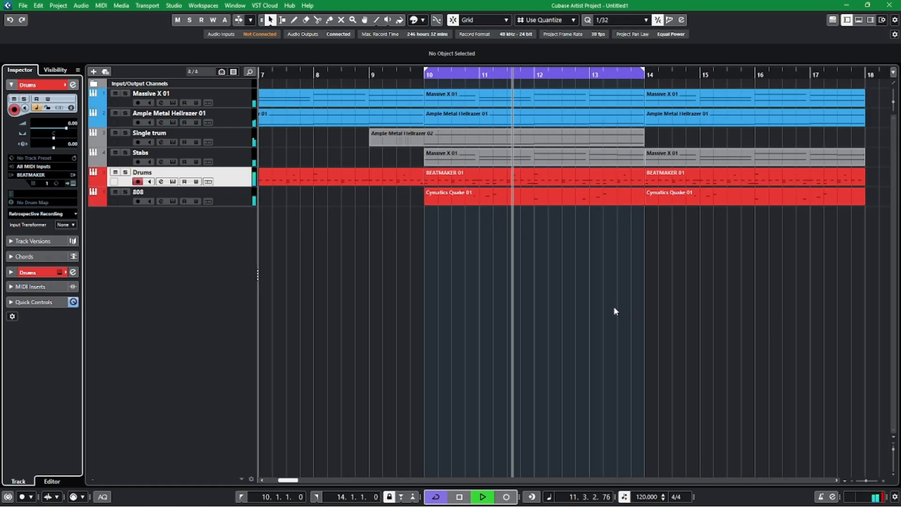
click(581, 69)
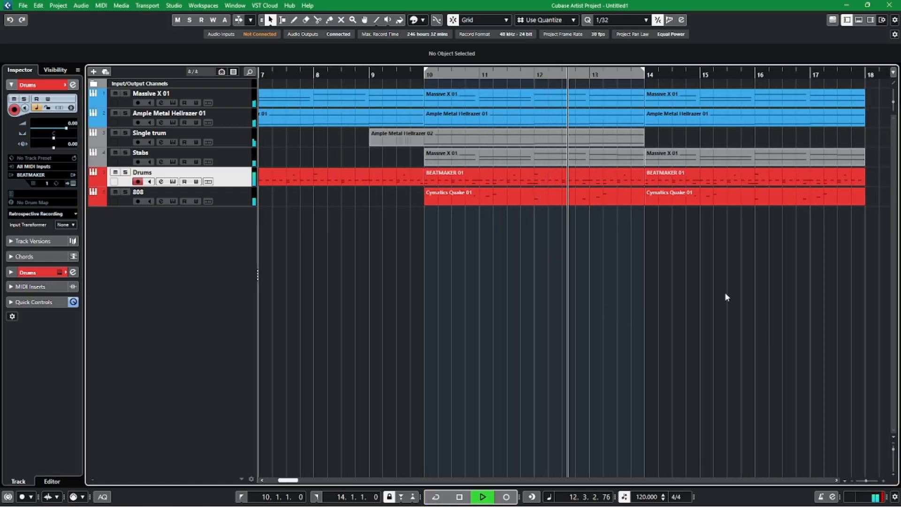
drag(718, 291, 516, 287)
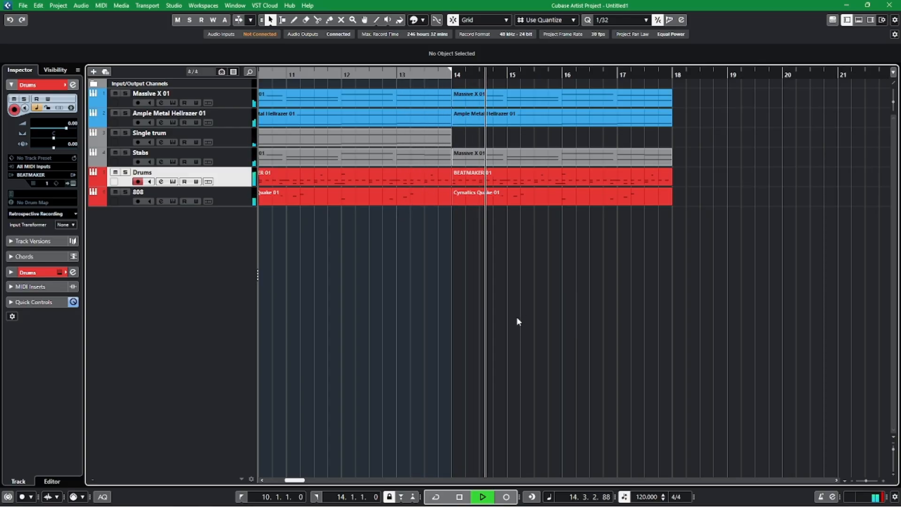
Duplicate the Single trum part to bar 14 and stop playback.
click(367, 144)
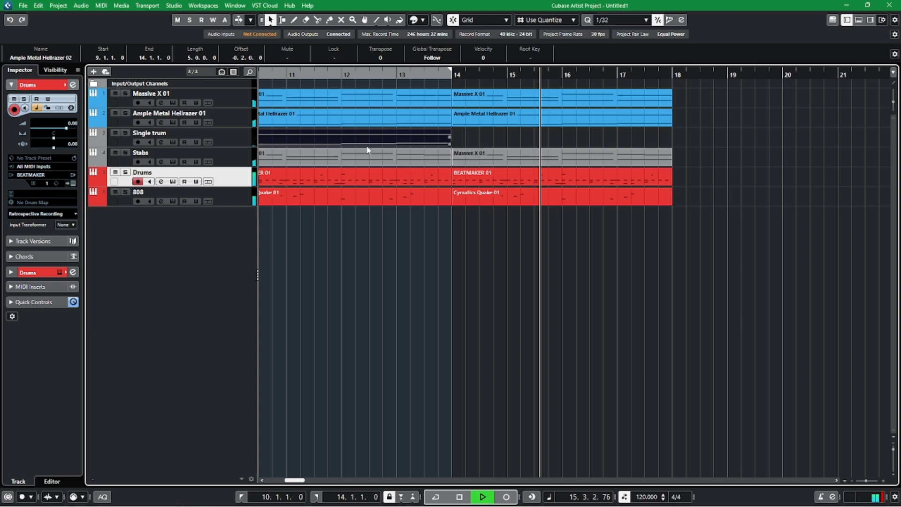
key(ctrl+d)
click(540, 308)
key(space)
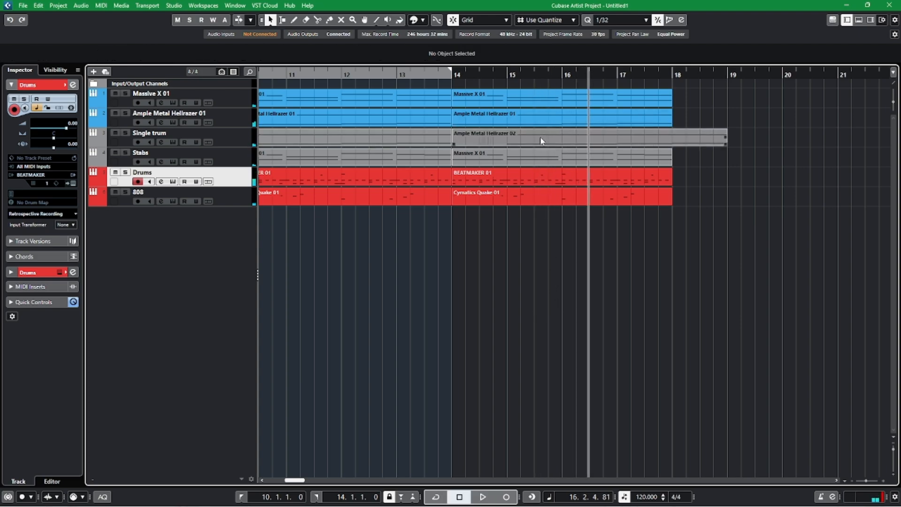
Split the duplicated Single trum part at bar 15, delete its first bar, and move the remainder to start at bar 14.
key(3)
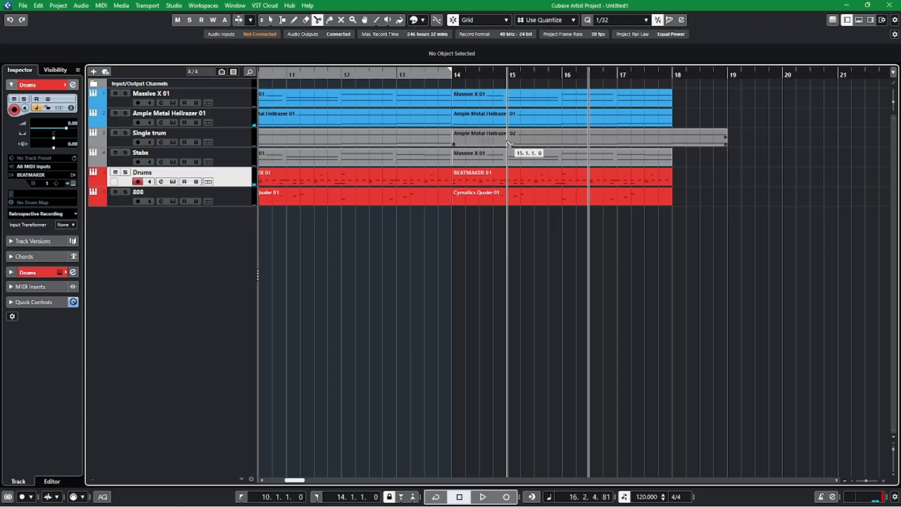
key(1)
click(485, 136)
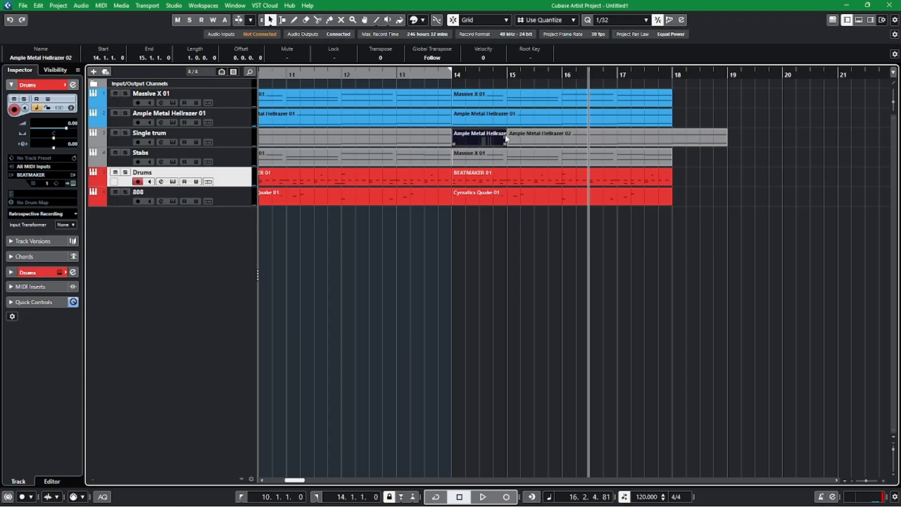
key(Delete)
drag(506, 146, 477, 142)
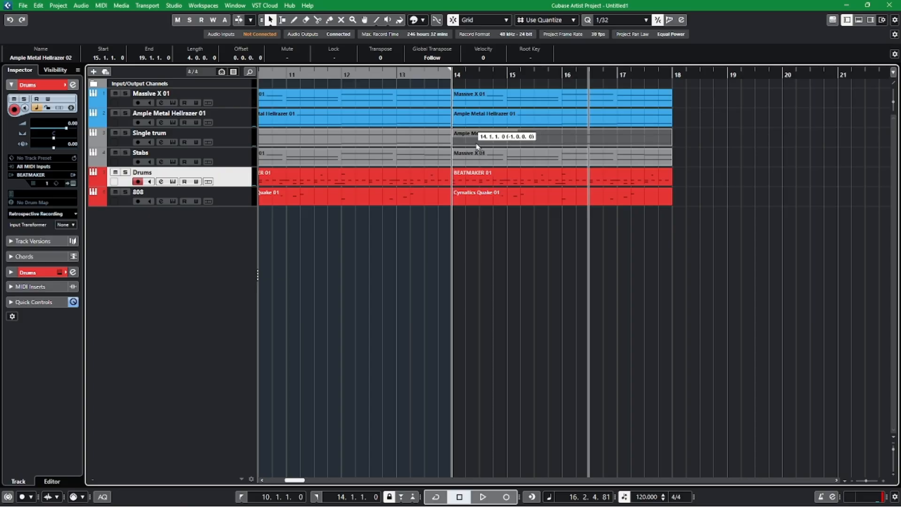
Glue the two adjoining Single trum parts into one continuous part from bar 9 to bar 18.
scroll(426, 295, left, 2)
key(4)
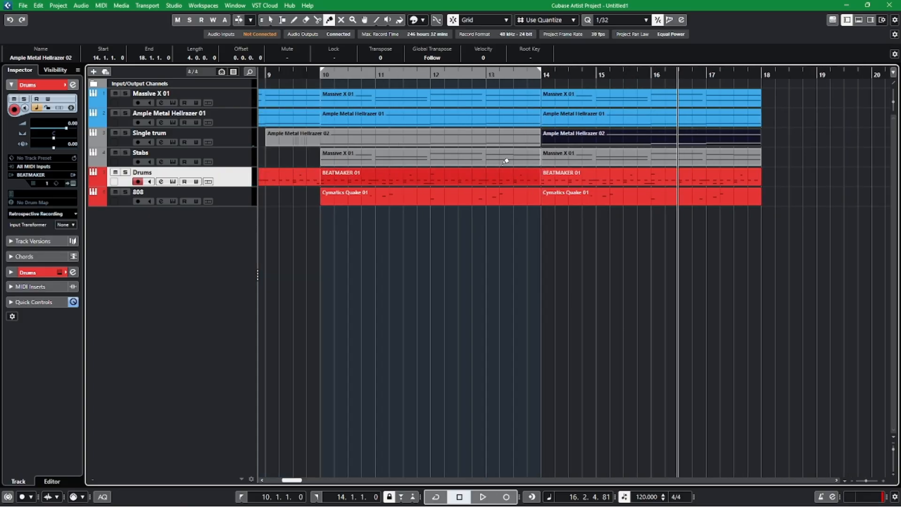
click(477, 132)
key(1)
Play the arrangement, mute the Stabs track while listening, and stop playback.
key(space)
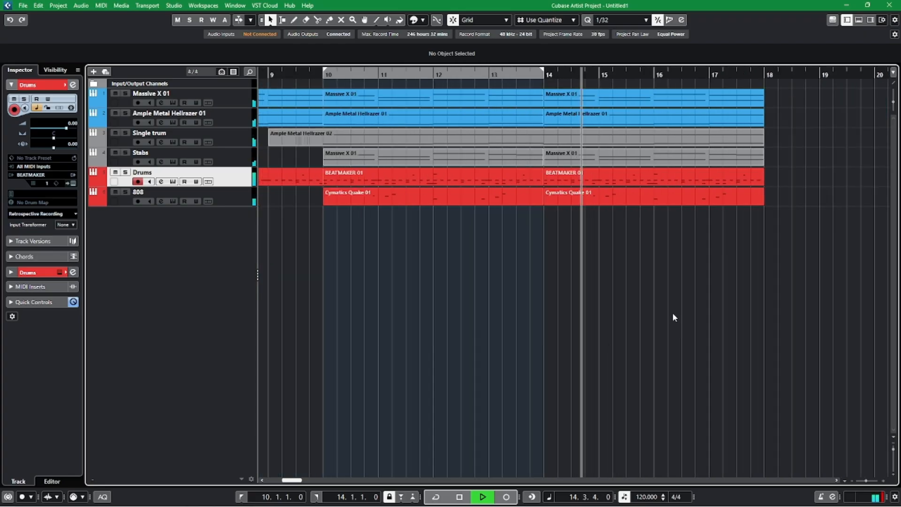
click(115, 153)
key(g)
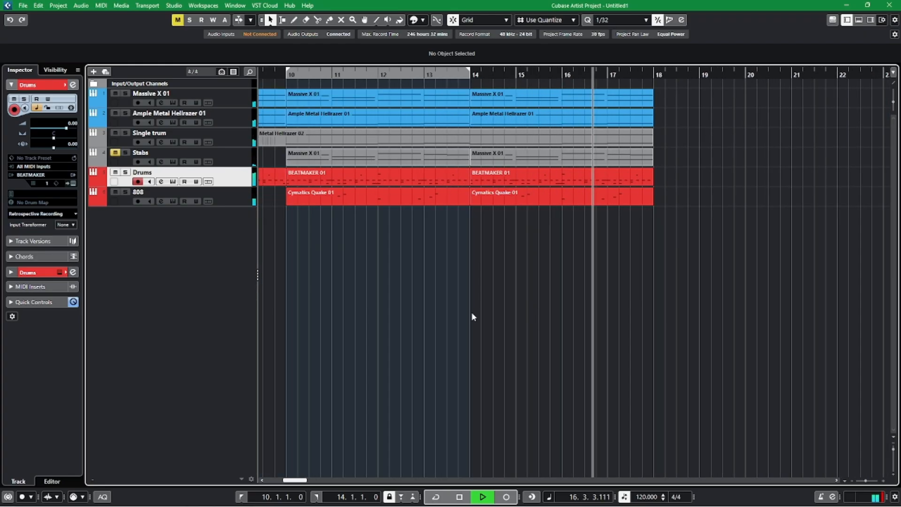
scroll(473, 315, left, 3)
key(space)
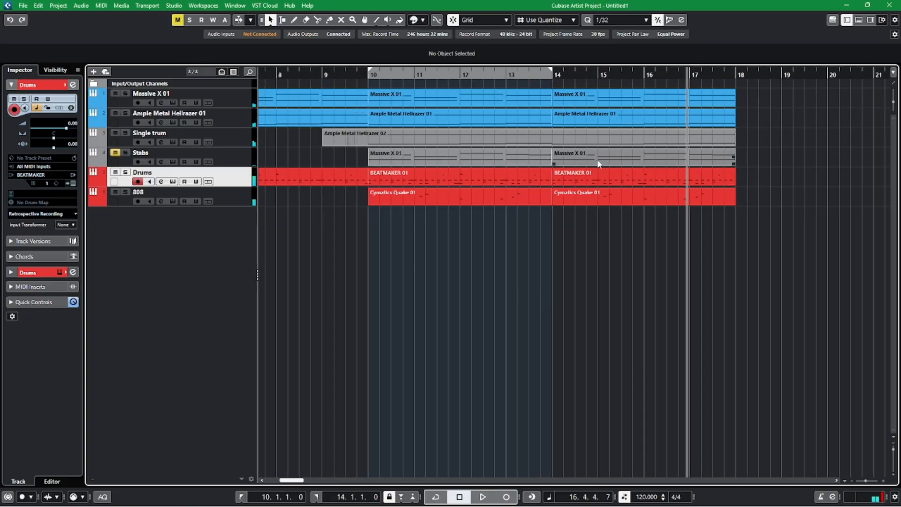
Duplicate the Drums and 808 parts of bars 10 to 18 so the copies start at bar 18.
scroll(516, 272, left, 2)
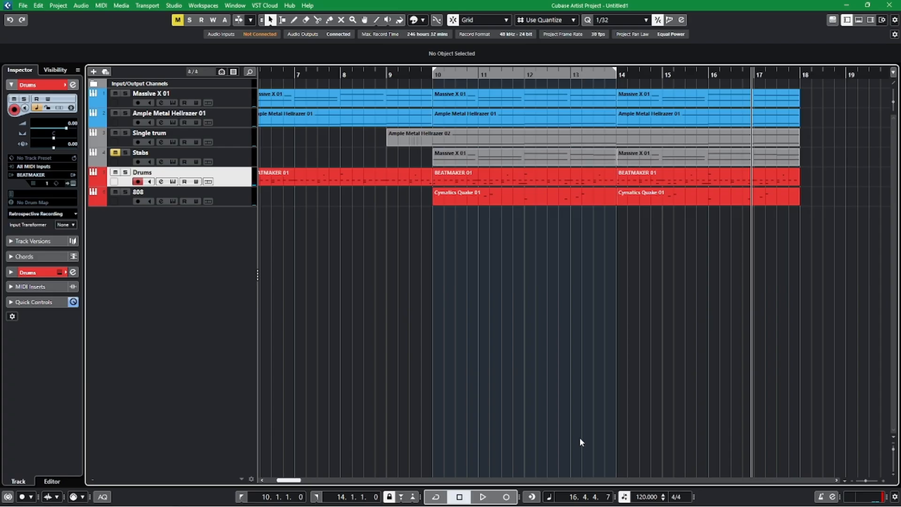
scroll(619, 374, left, 4)
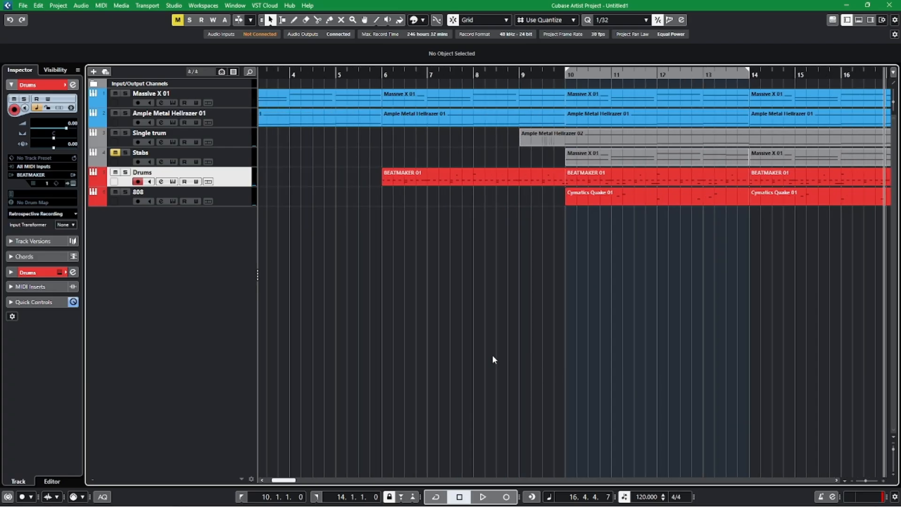
scroll(506, 356, left, 1)
scroll(554, 305, right, 6)
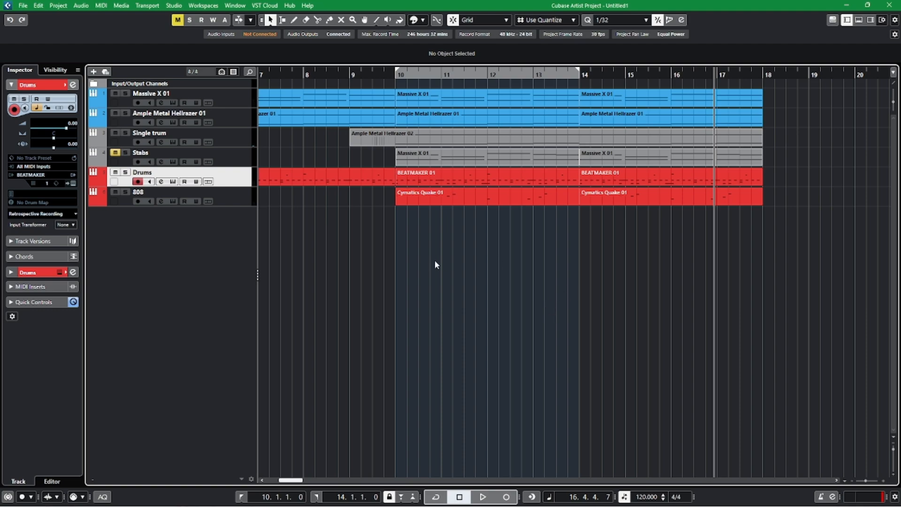
drag(434, 264, 779, 182)
key(ctrl+d)
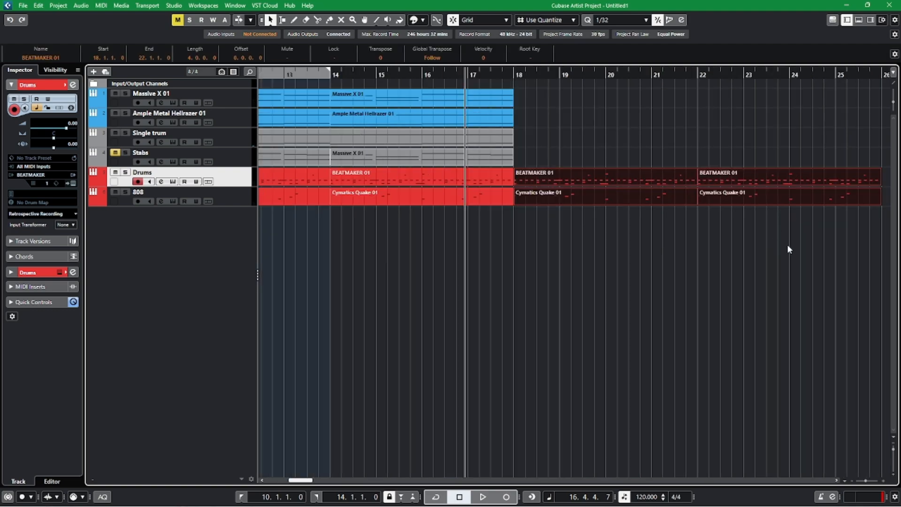
Delete the duplicated 808 parts after bar 18, keeping the Drums copies.
click(787, 249)
scroll(704, 251, right, 5)
drag(414, 247, 632, 195)
key(Delete)
scroll(599, 282, left, 5)
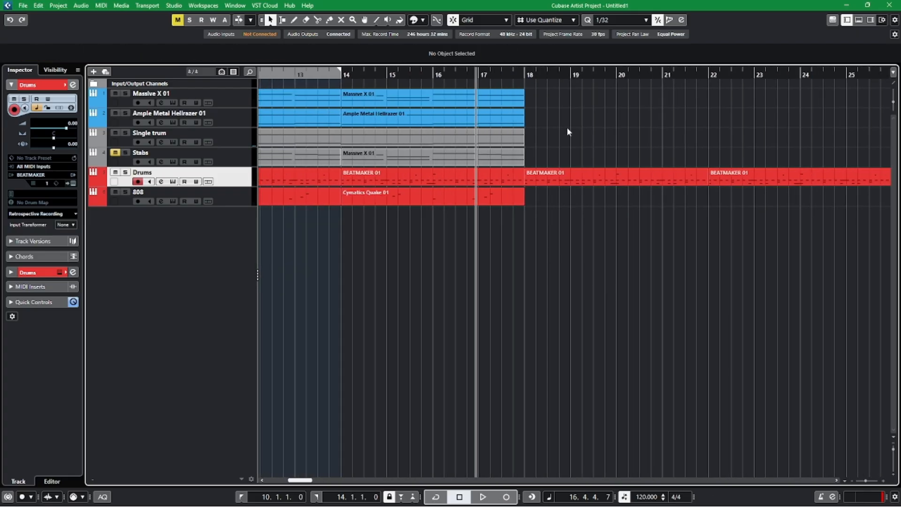
Try duplicating the whole Single trum part to bar 18, and delete the copy.
drag(590, 142, 467, 143)
key(ctrl+d)
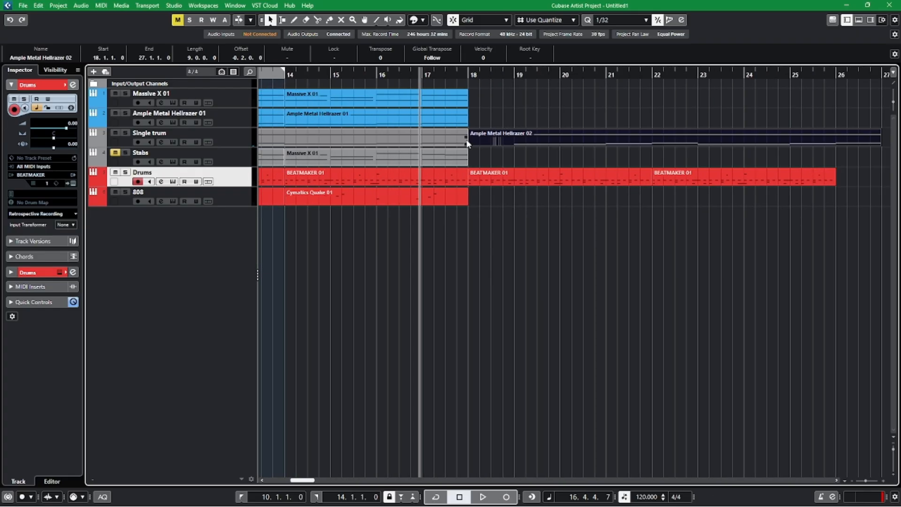
scroll(548, 277, left, 1)
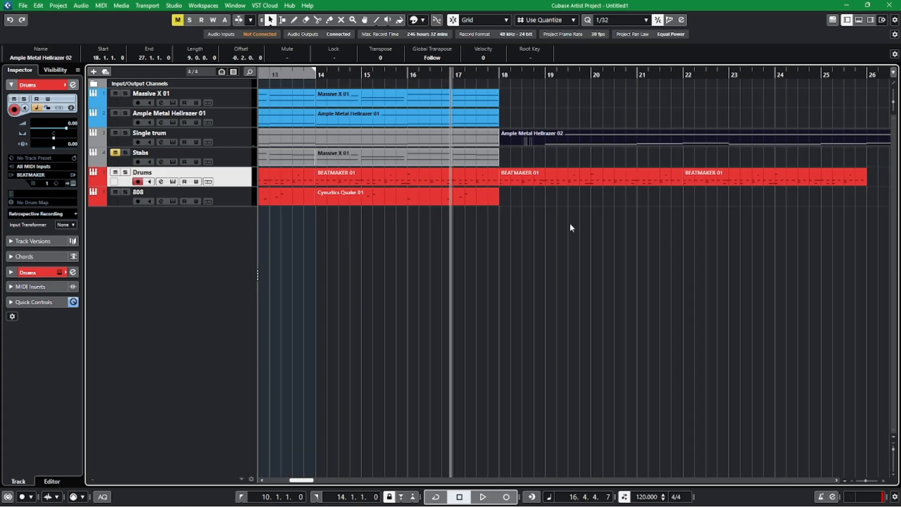
drag(399, 276, 558, 286)
key(Delete)
scroll(557, 285, left, 3)
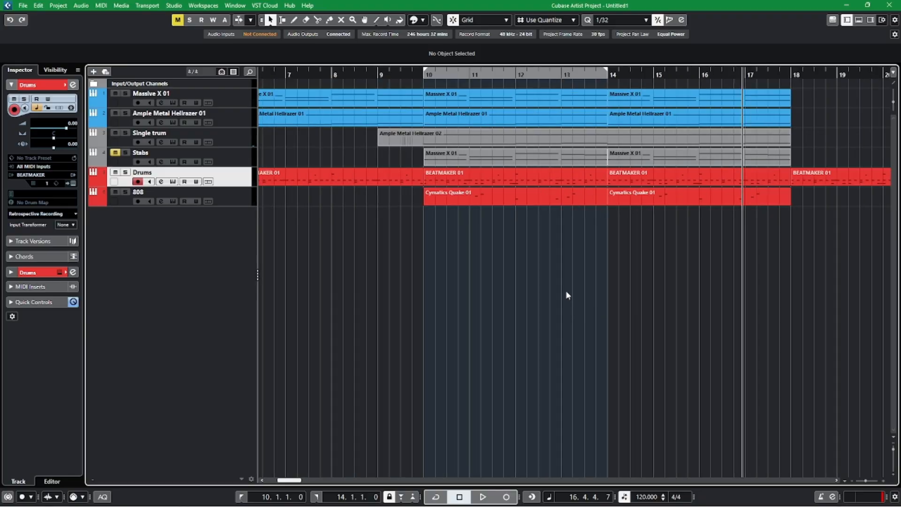
Set the quantize preset to 1/8, split the Single trum part at bar 10, and select the section starting there.
click(619, 19)
click(607, 70)
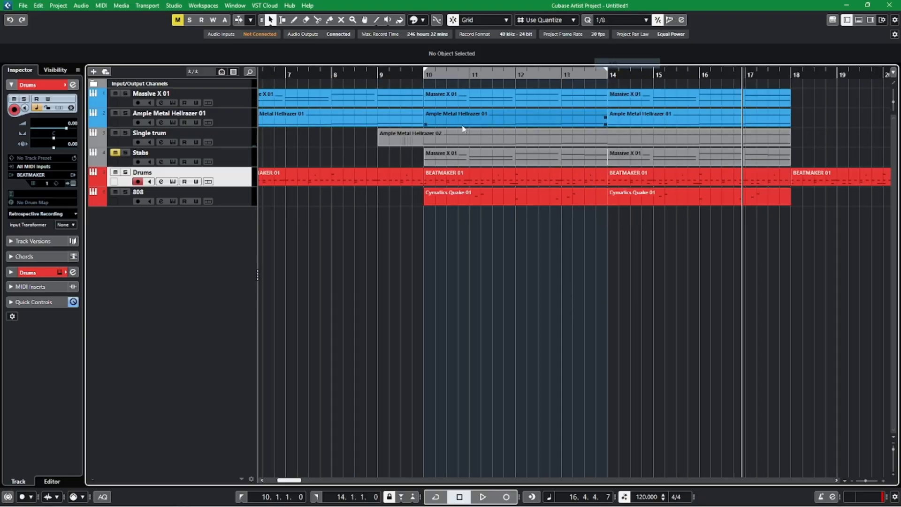
key(3)
click(424, 142)
key(1)
click(484, 140)
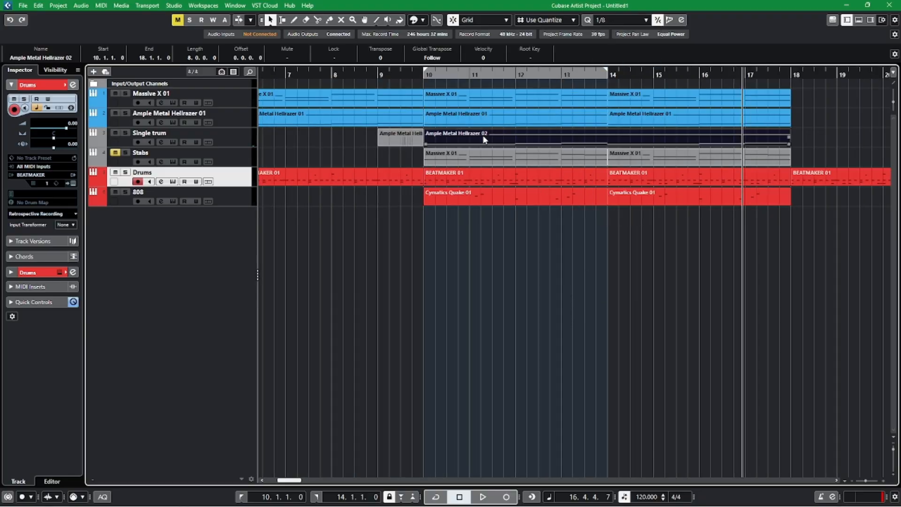
Duplicate the Single trum section of bars 10 to 18 to bar 18, and glue the original pieces starting at bars 9 and 10 together.
key(ctrl+d)
click(610, 296)
scroll(471, 278, left, 4)
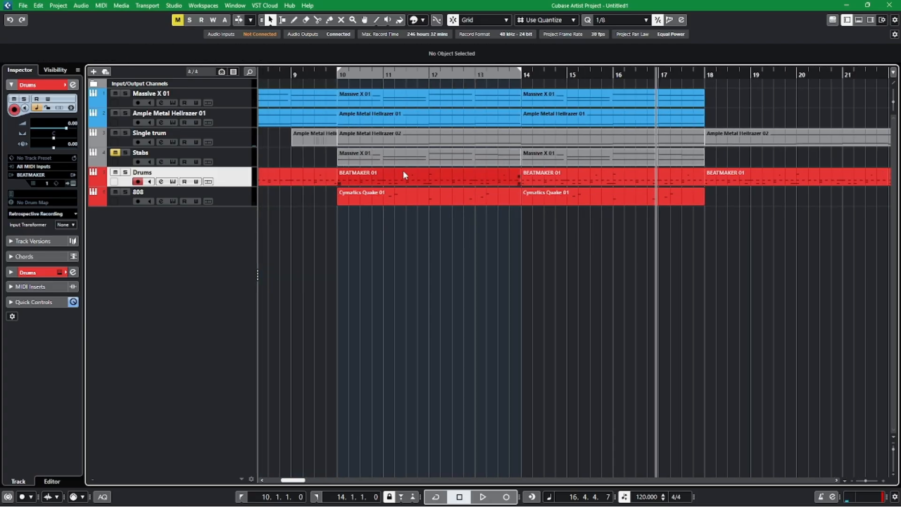
key(4)
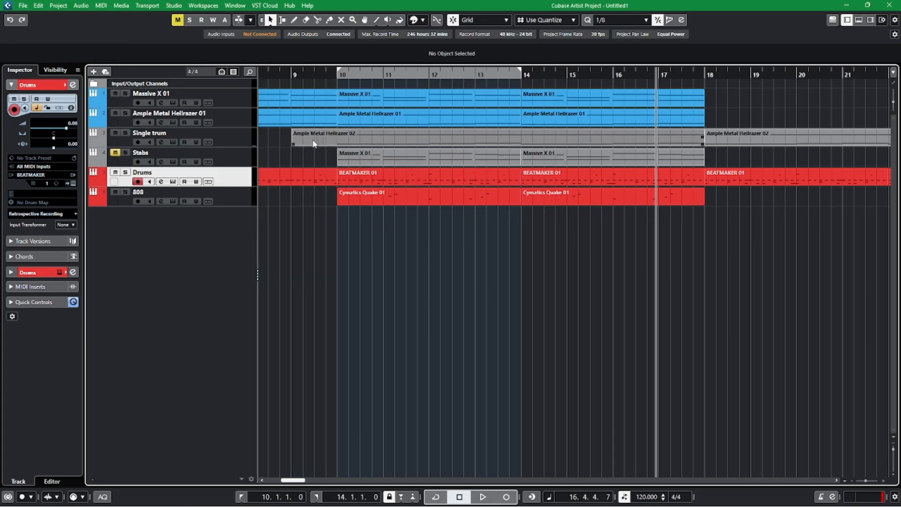
key(h)
Extend the start of the first Single trum part back from bar 9 to bar 2.
scroll(521, 235, left, 5)
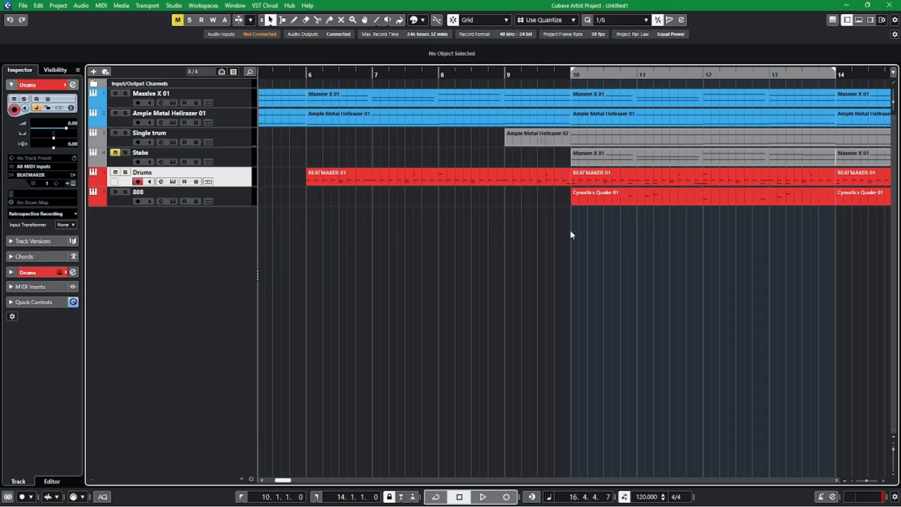
key(h)
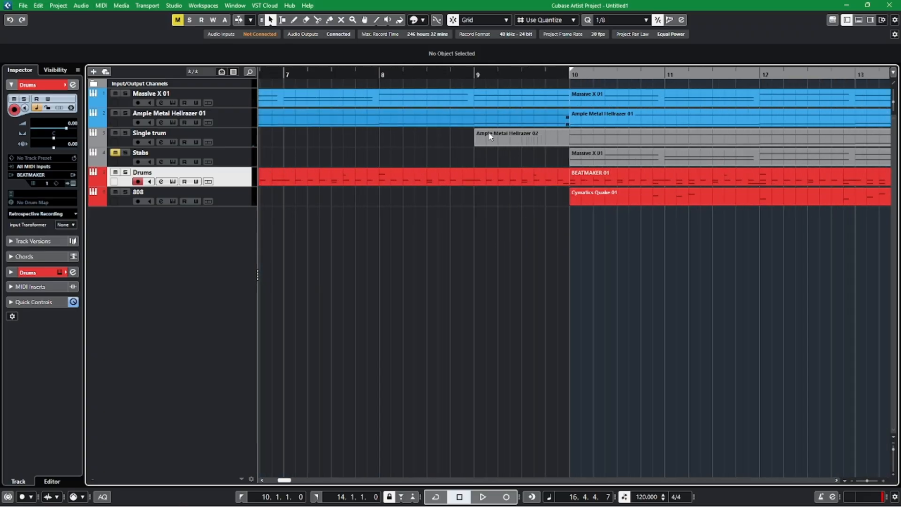
key(g)
key(g)
key(g)
key(g)
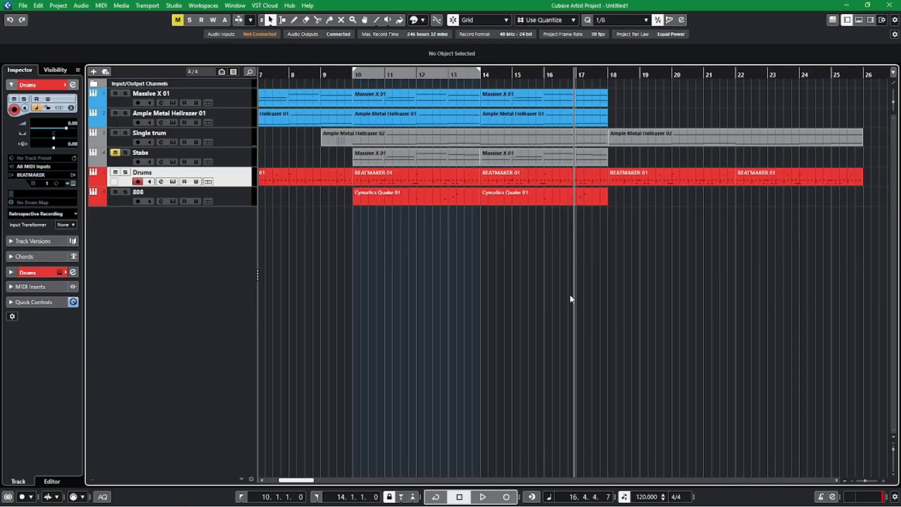
key(h)
scroll(565, 291, left, 8)
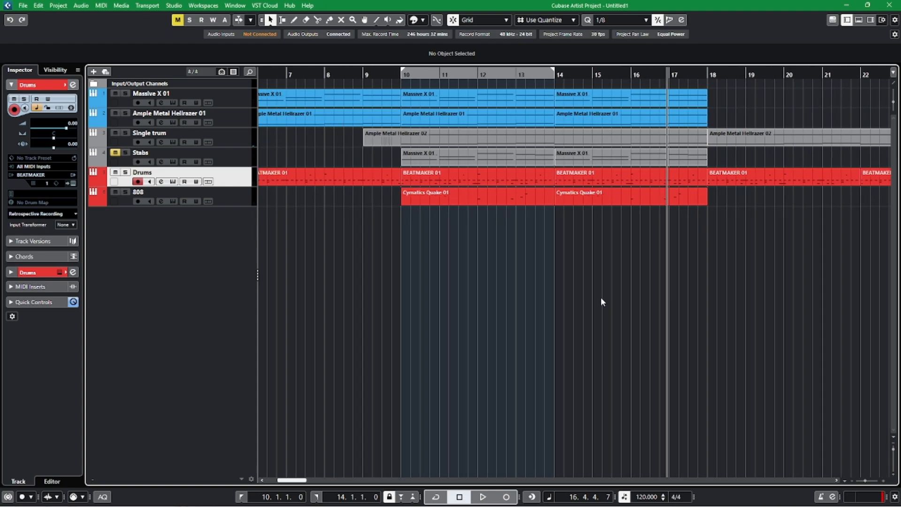
drag(569, 145, 302, 145)
click(421, 256)
Play the arrangement from near the end of bar 13.
scroll(527, 299, right, 6)
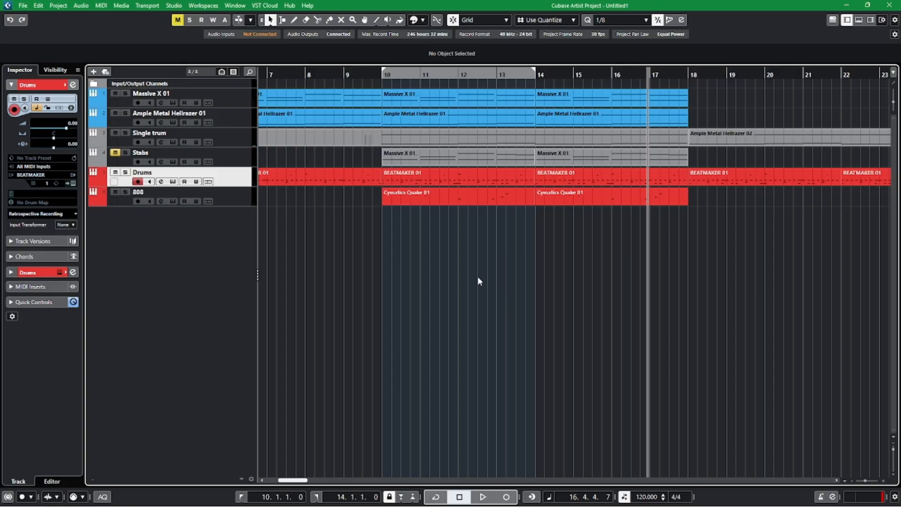
scroll(767, 299, right, 1)
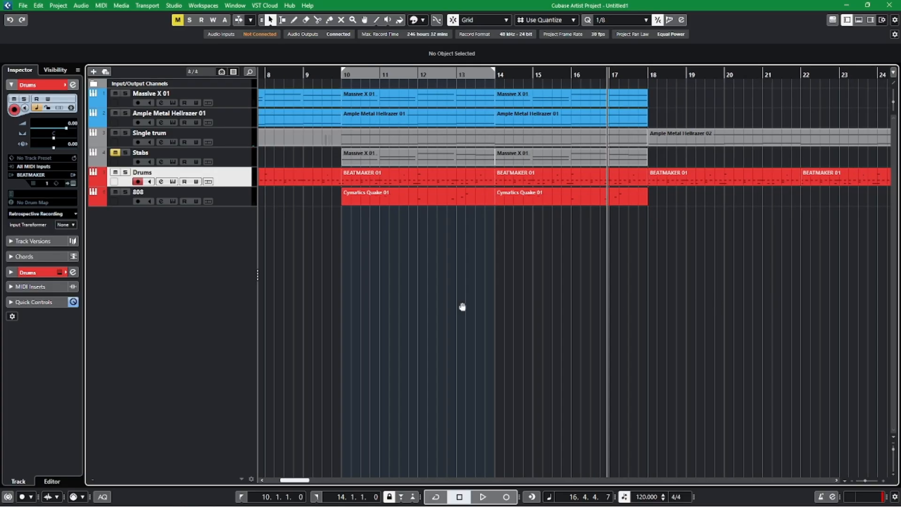
drag(462, 306, 550, 306)
scroll(655, 281, left, 4)
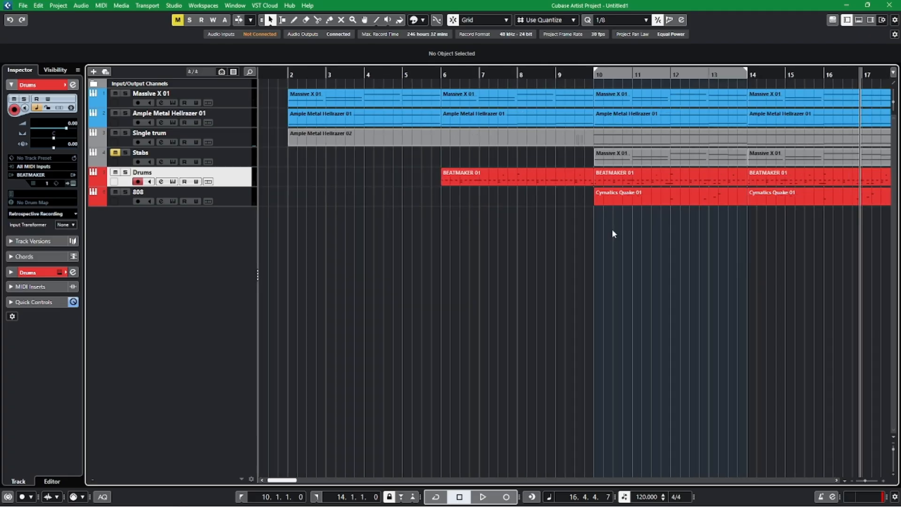
scroll(689, 195, right, 4)
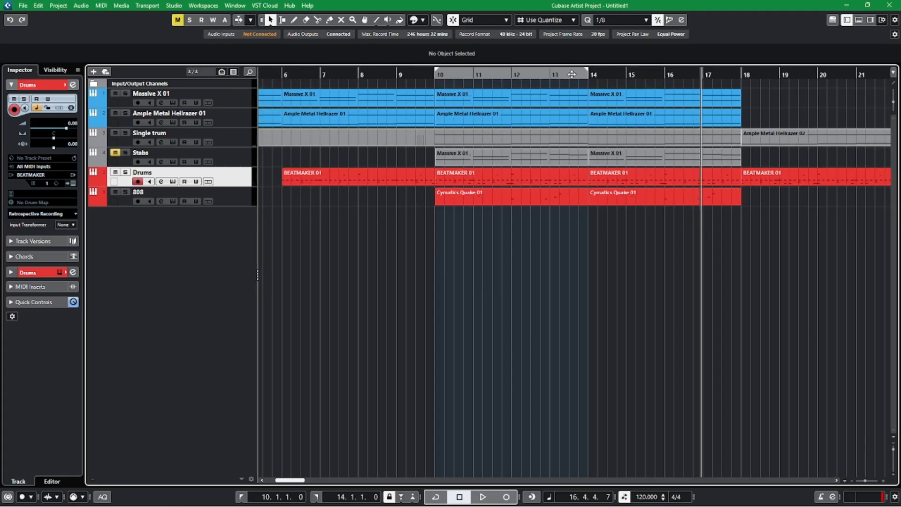
click(572, 74)
key(space)
scroll(623, 323, right, 5)
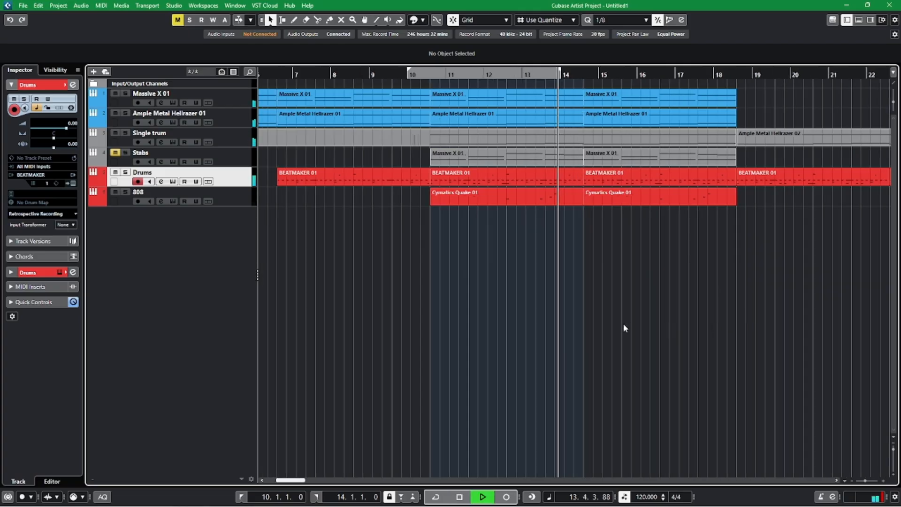
key(h)
scroll(603, 330, right, 4)
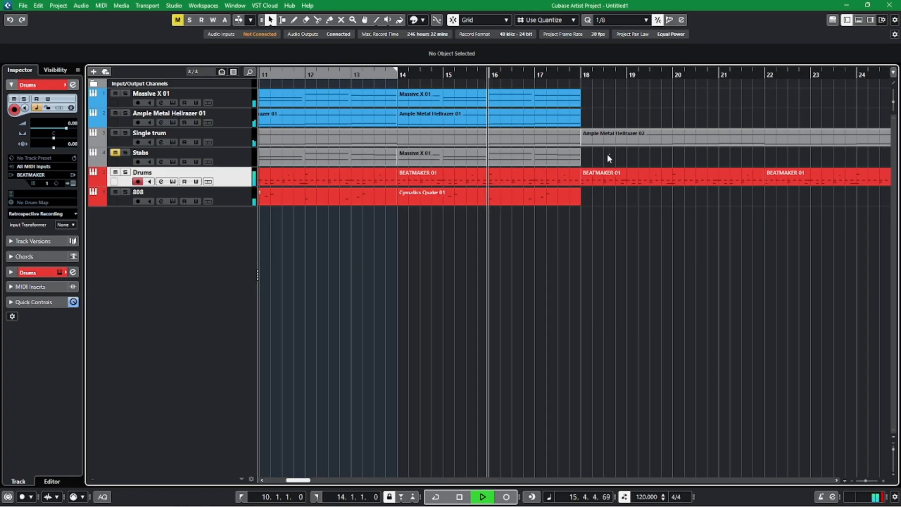
Relocate the two Stabs parts of bars 10 to 18 so they fill bars 18 to 26.
drag(607, 154, 330, 159)
key(Delete)
drag(420, 165, 657, 157)
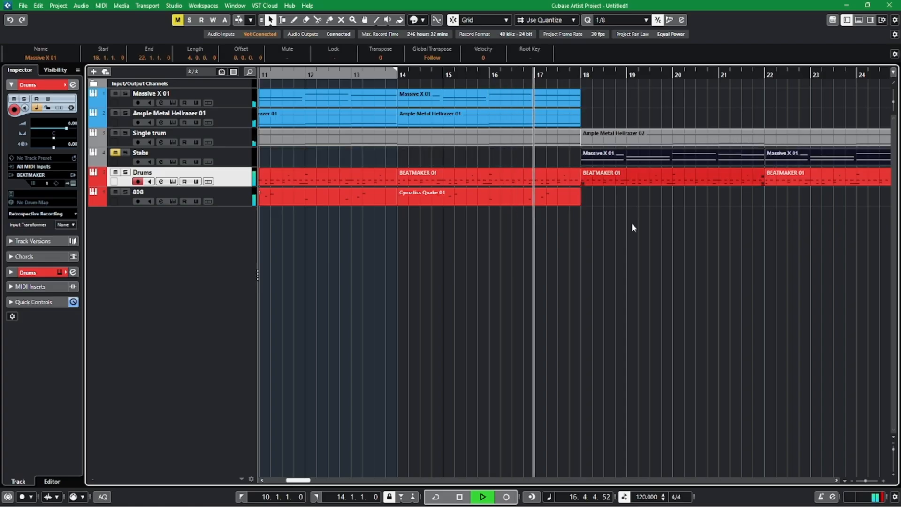
click(639, 263)
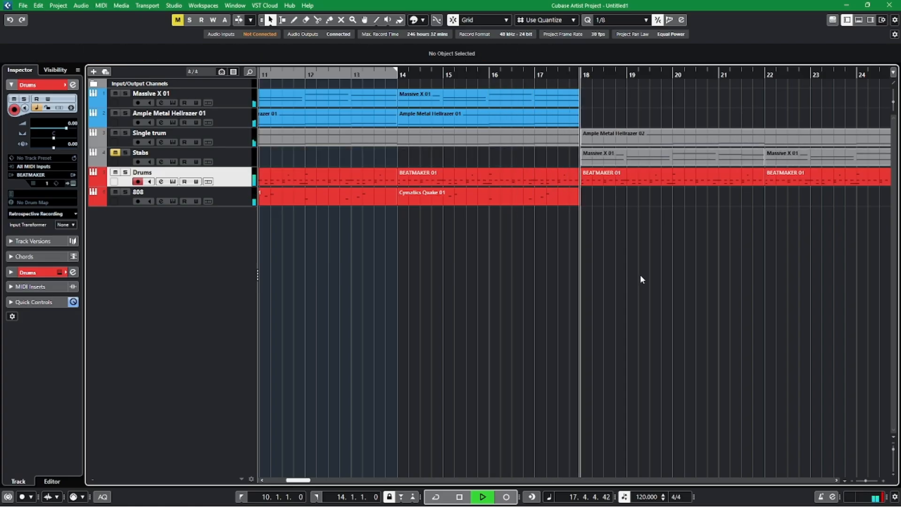
Unmute the Stabs track, listen to the section from bar 18, and make Stabs the selected track.
click(115, 152)
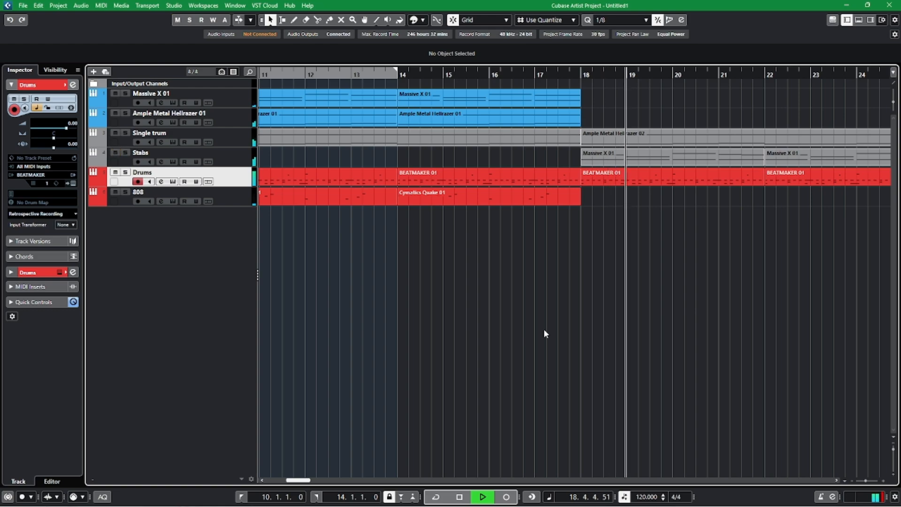
scroll(599, 336, right, 2)
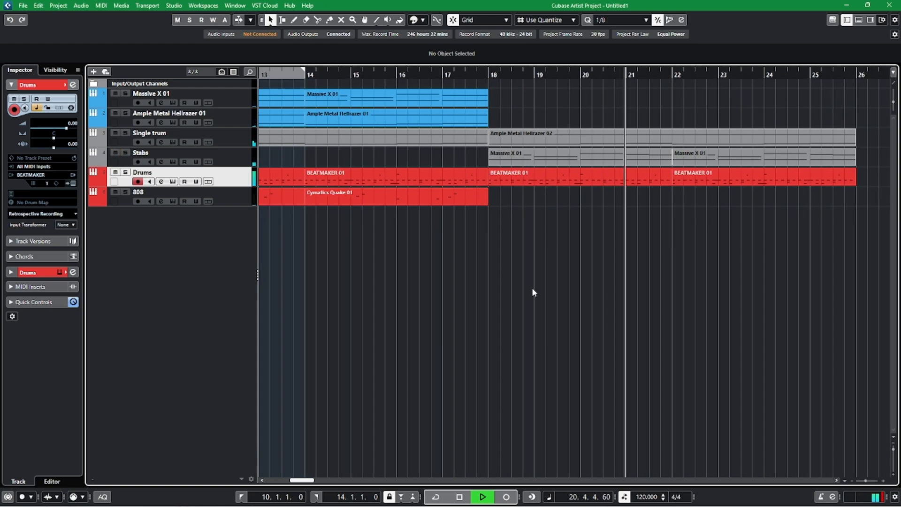
key(Up)
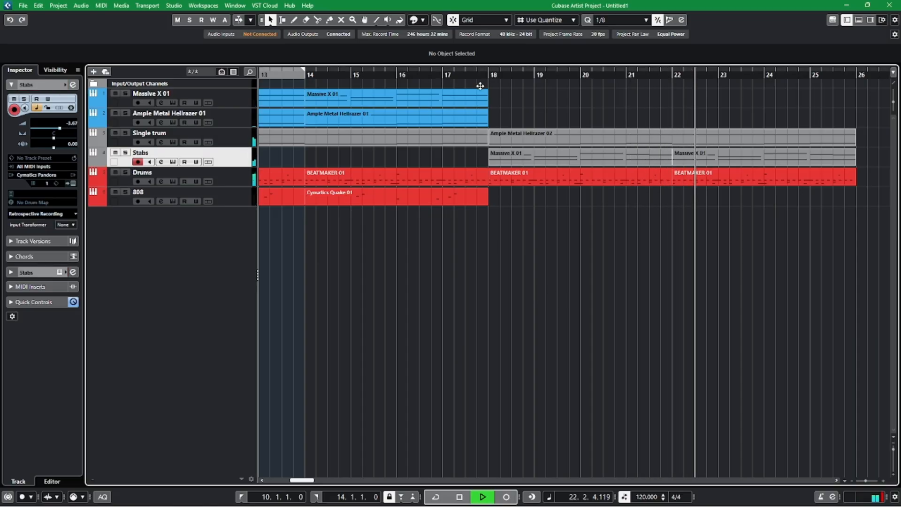
key(space)
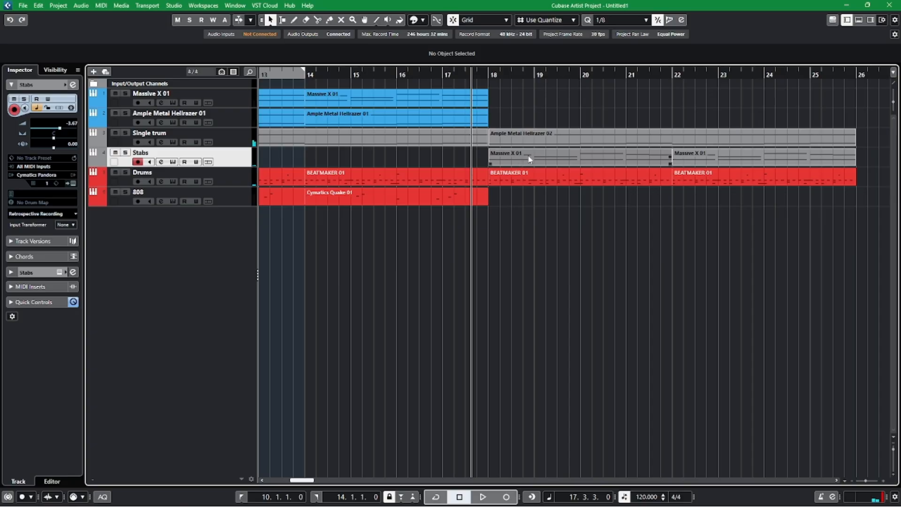
Open the Stabs part at bar 18 in the Key Editor and play it with its first notes in view.
double_click(529, 158)
click(865, 147)
drag(616, 308, 726, 315)
drag(396, 309, 533, 375)
key(space)
Split the upper note of bar 18 at beat 3 and lower its second half to A3.
right_click(523, 214)
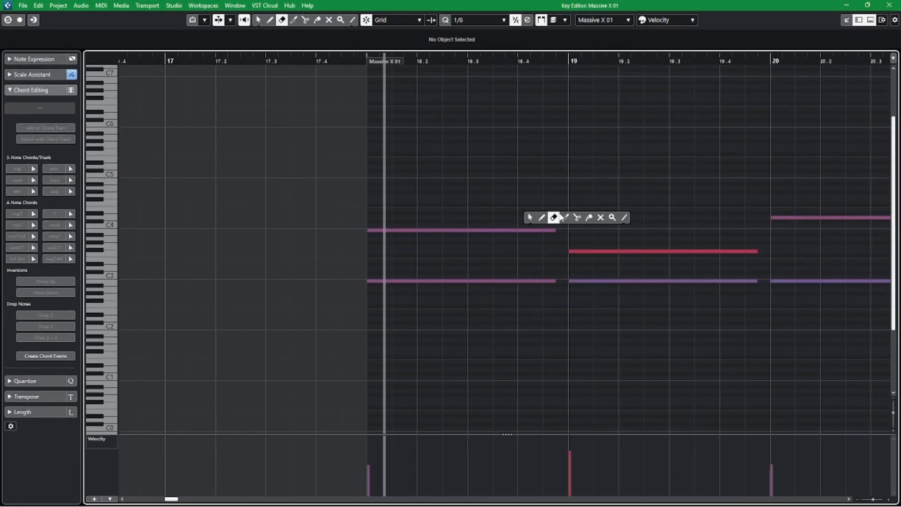
click(574, 215)
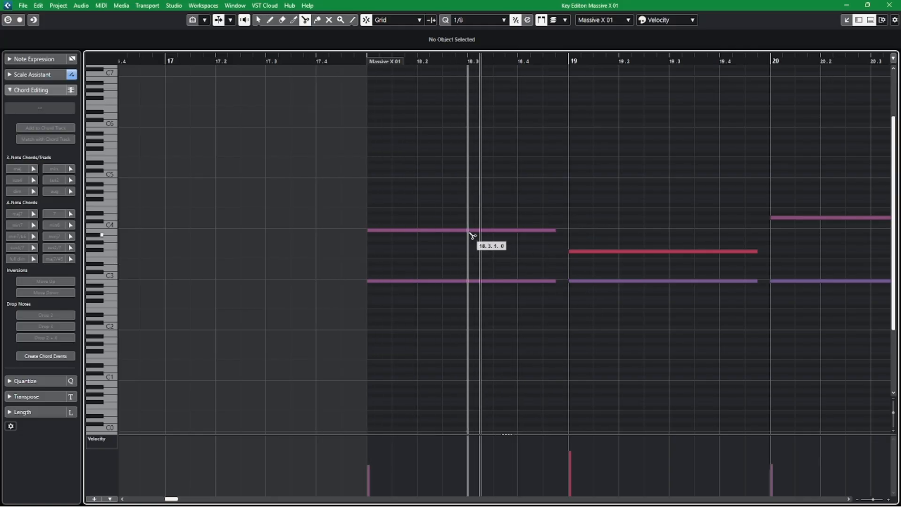
key(1)
click(507, 230)
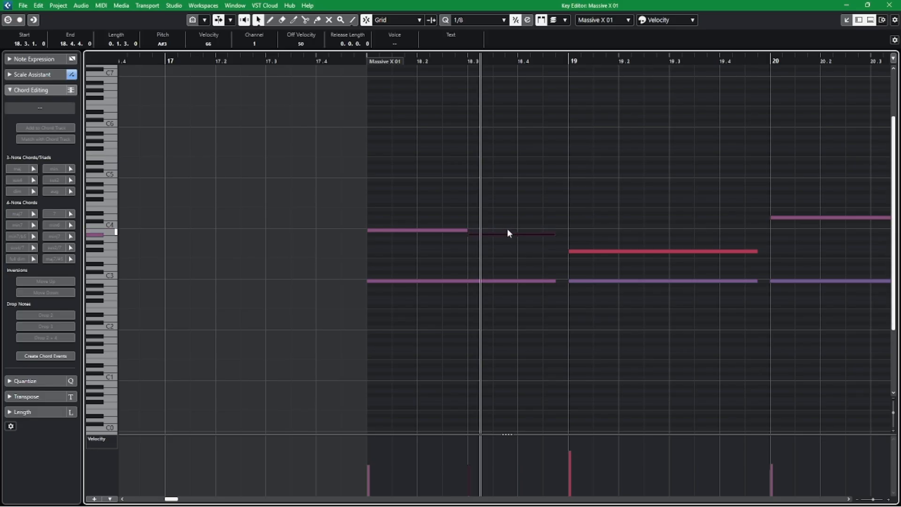
key(Down)
key(Down)
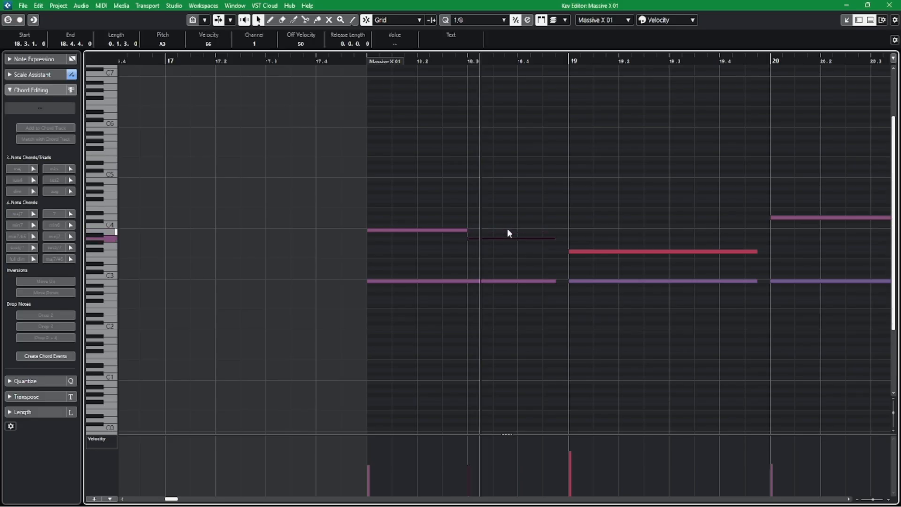
Play the Stabs melody from just before bar 18 to check the new A3 note.
click(348, 61)
key(space)
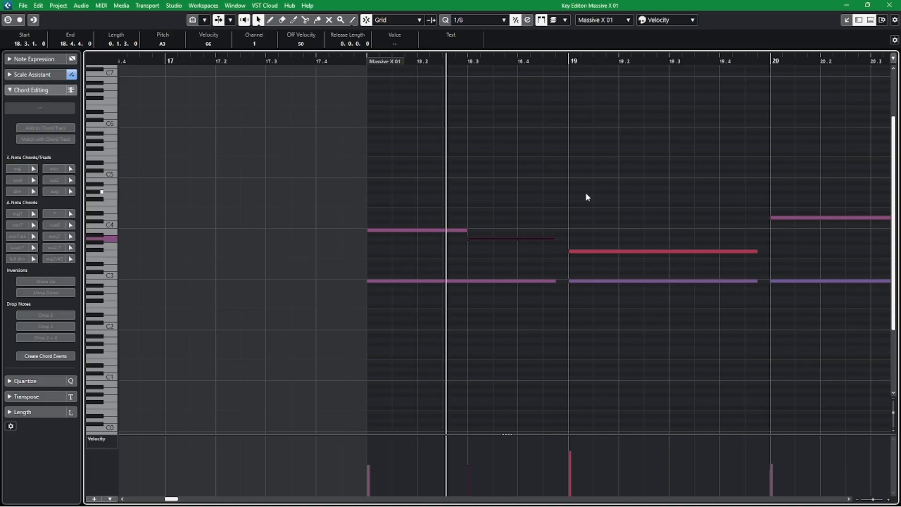
key(space)
click(319, 55)
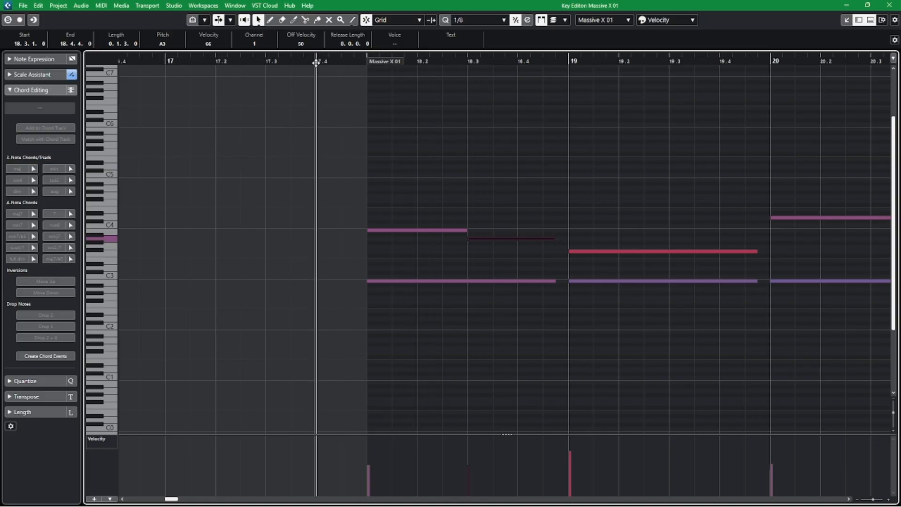
key(space)
click(545, 170)
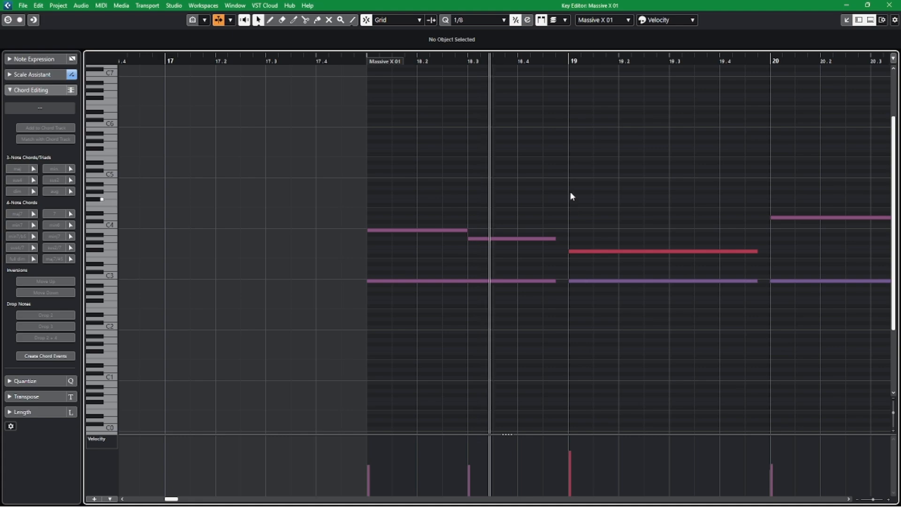
Split the upper note of bar 19 at beat 3 and lower its second half to E3.
key(space)
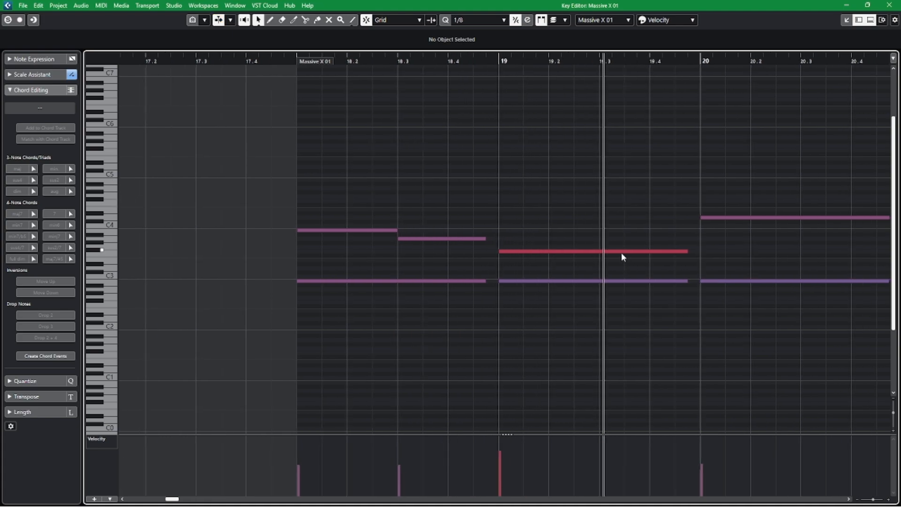
alt+click(602, 252)
drag(614, 252, 616, 265)
Play the edited Stabs part from before bar 18 through bar 21, and close the Key Editor.
click(283, 61)
key(space)
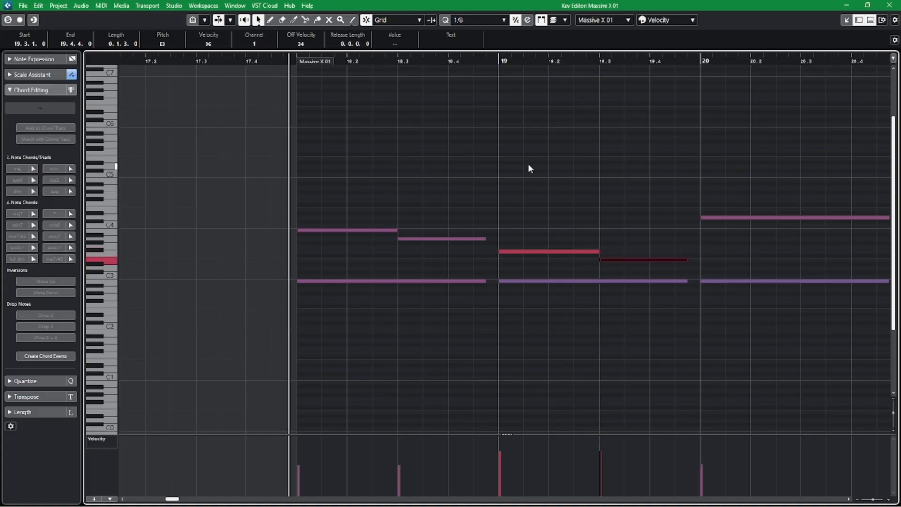
key(g)
key(g)
scroll(540, 189, right, 1)
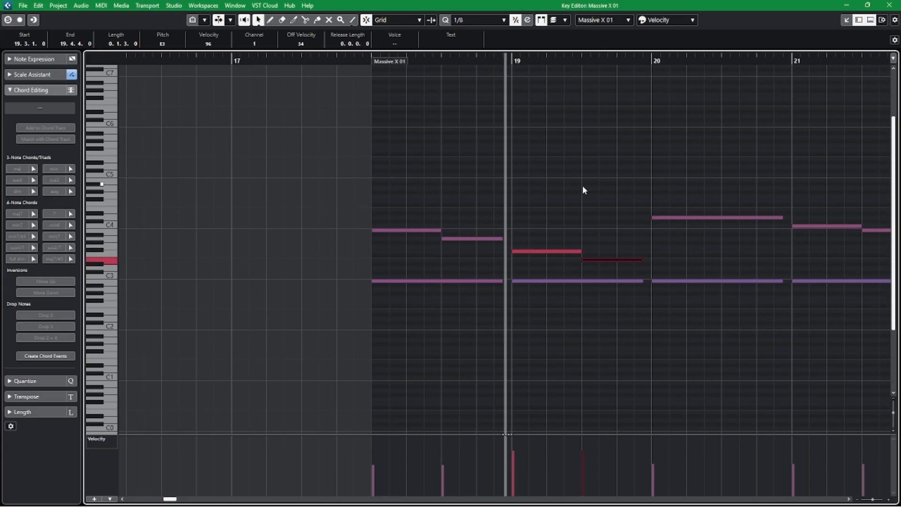
drag(515, 186, 435, 177)
click(518, 178)
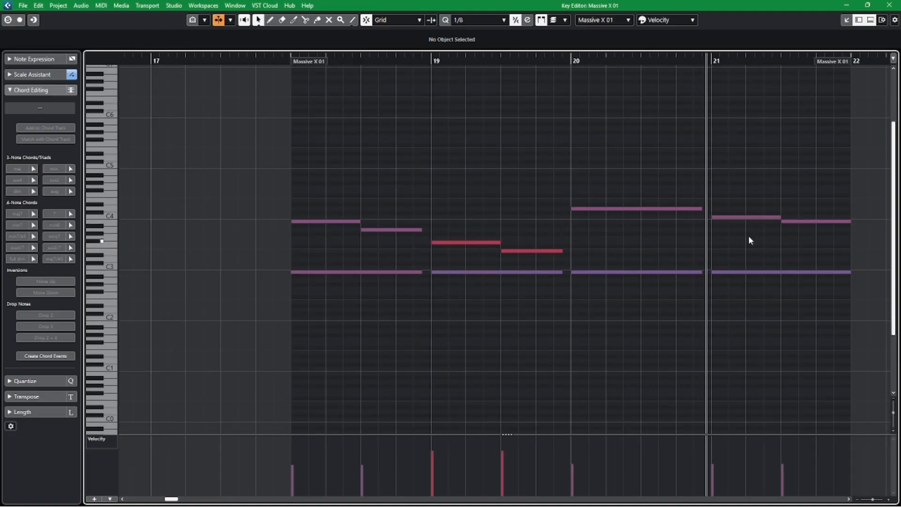
key(space)
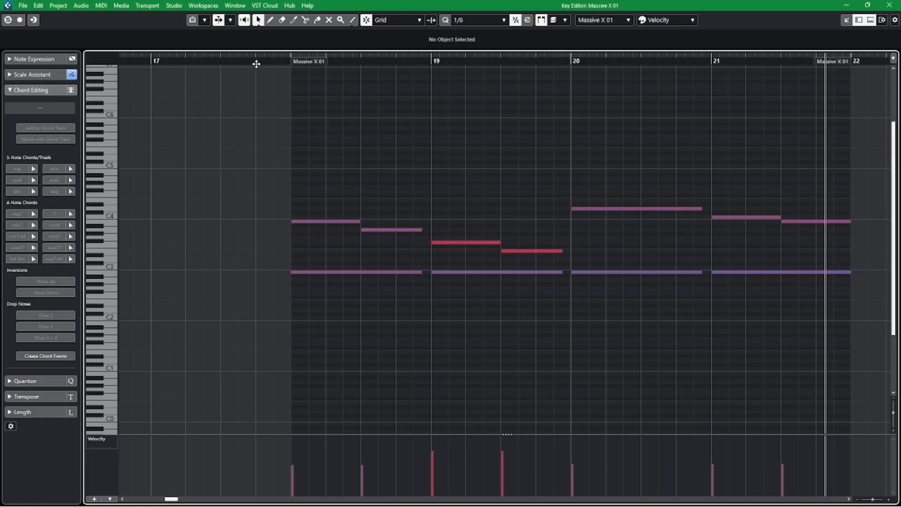
click(256, 63)
click(889, 5)
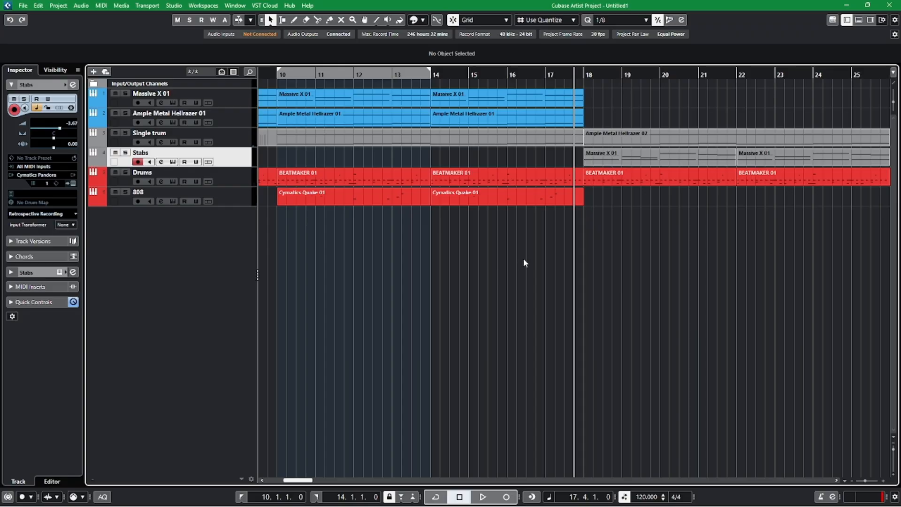
Play the arrangement from bar 14 to hear the transition into the section at bar 18.
click(429, 74)
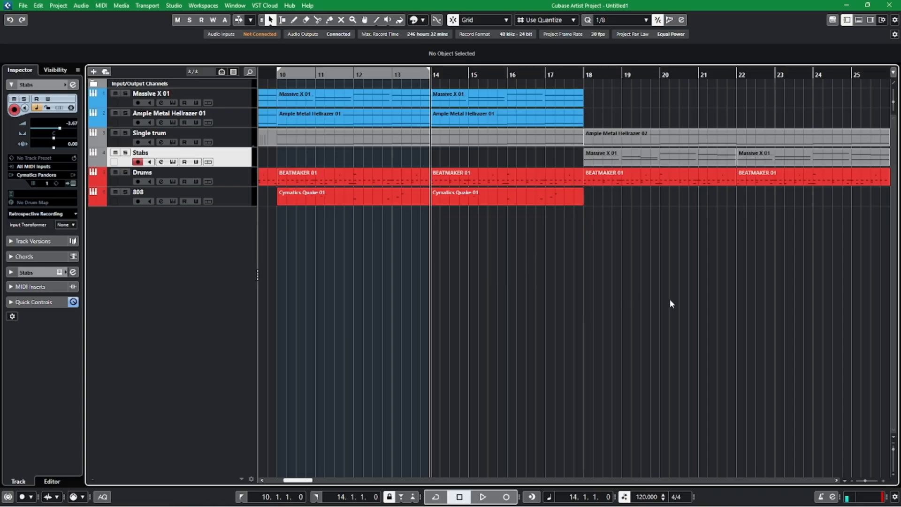
scroll(671, 305, right, 1)
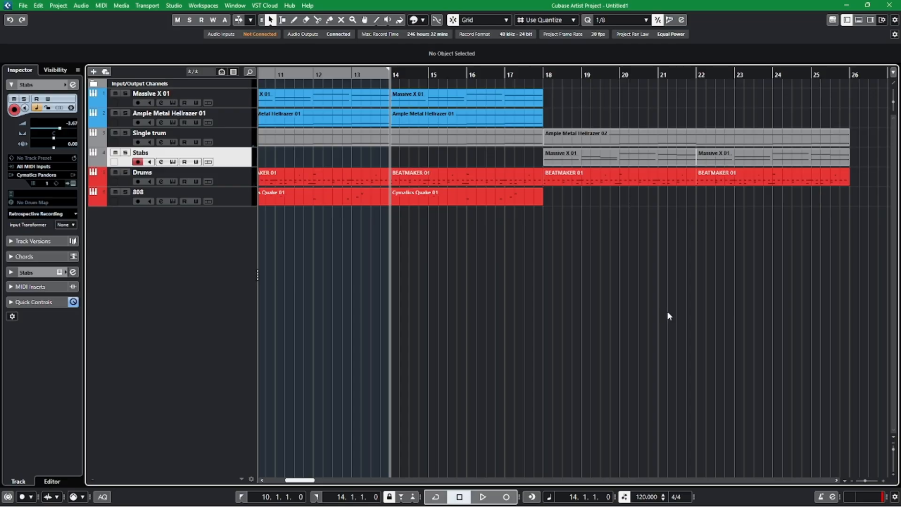
key(g)
drag(815, 291, 639, 293)
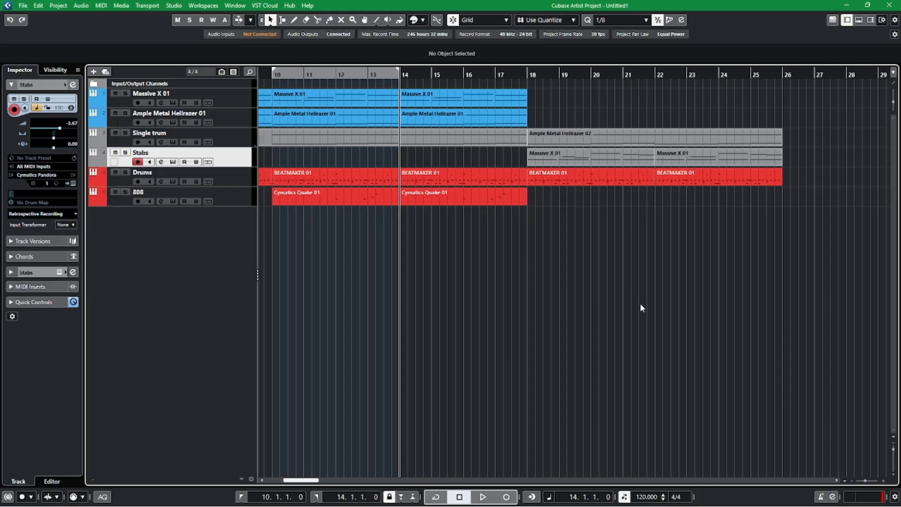
key(space)
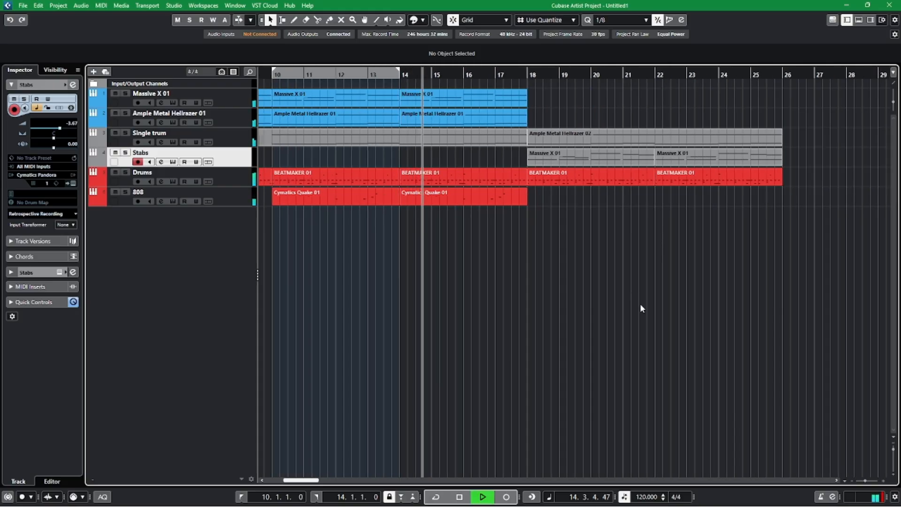
Keep listening through the end of the section and past bar 18 into the Stabs part, and stop playback.
key(h)
key(h)
drag(657, 305, 576, 299)
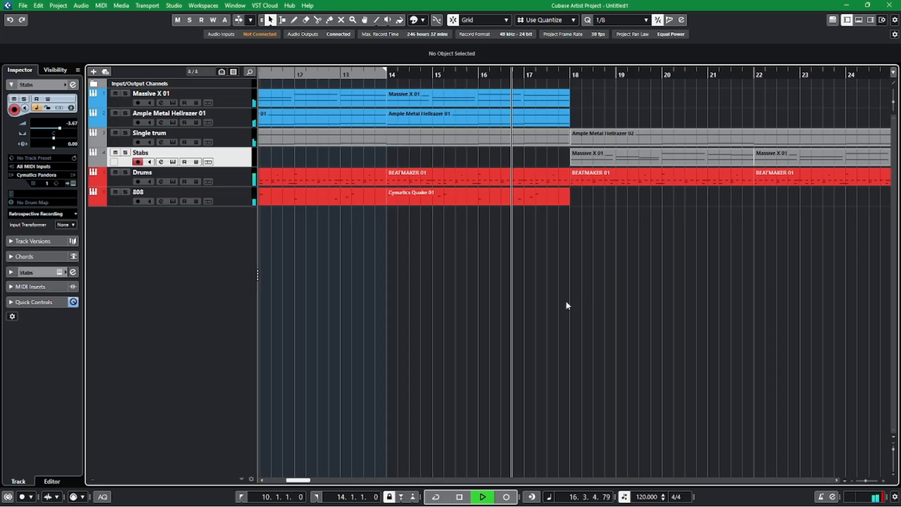
drag(642, 302, 539, 291)
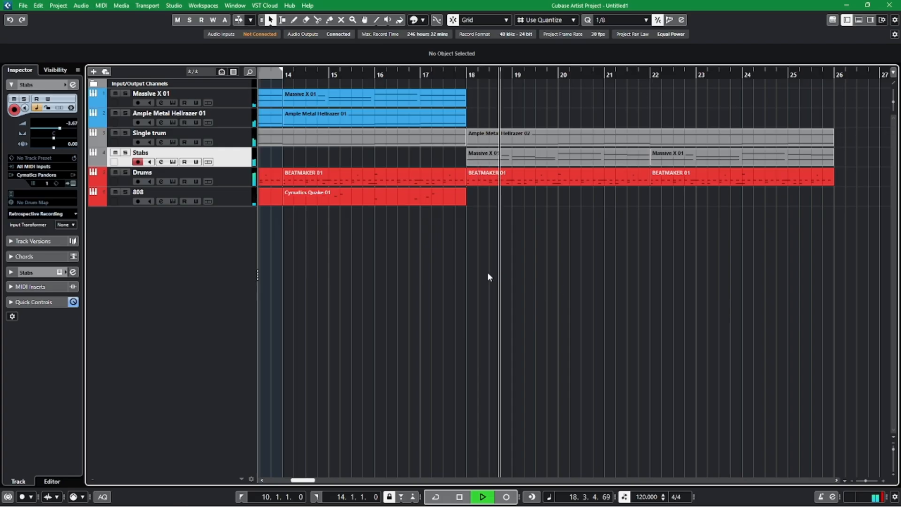
key(space)
Replace the edited Stabs part at bar 18 with a copy of the part at bar 22.
click(498, 155)
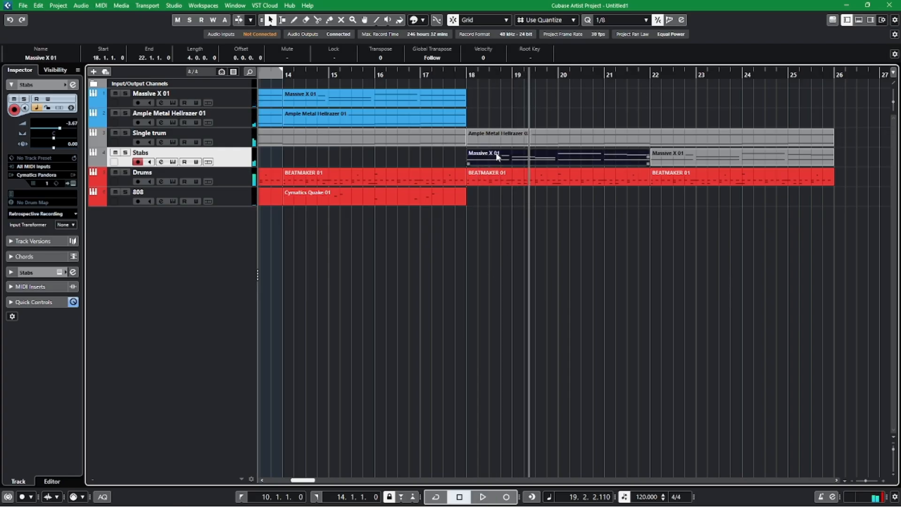
drag(497, 155, 681, 155)
click(465, 76)
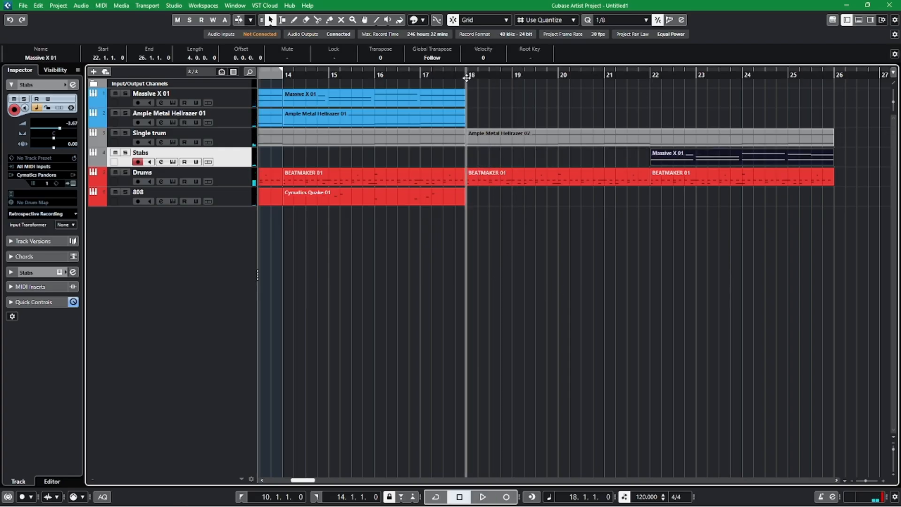
key(ctrl+v)
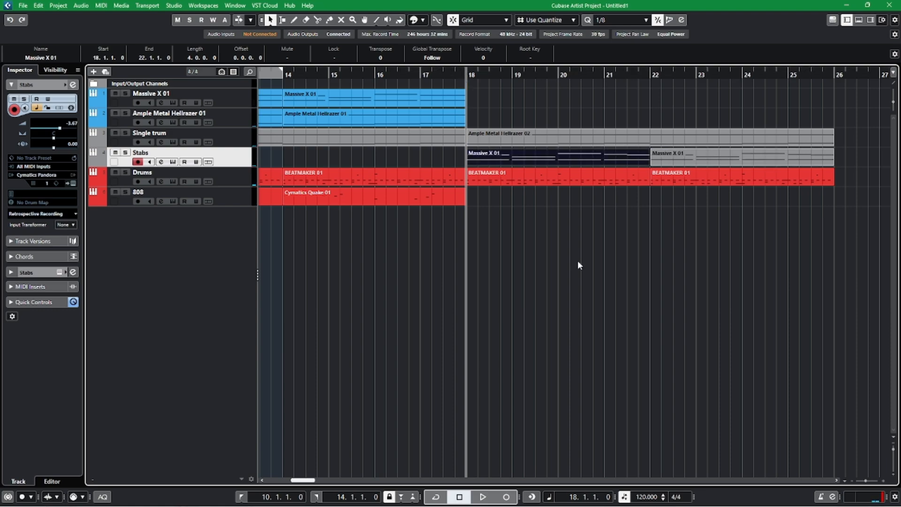
Play the new section from bar 18 to hear the replaced Stabs part, stopping in bar 20.
key(space)
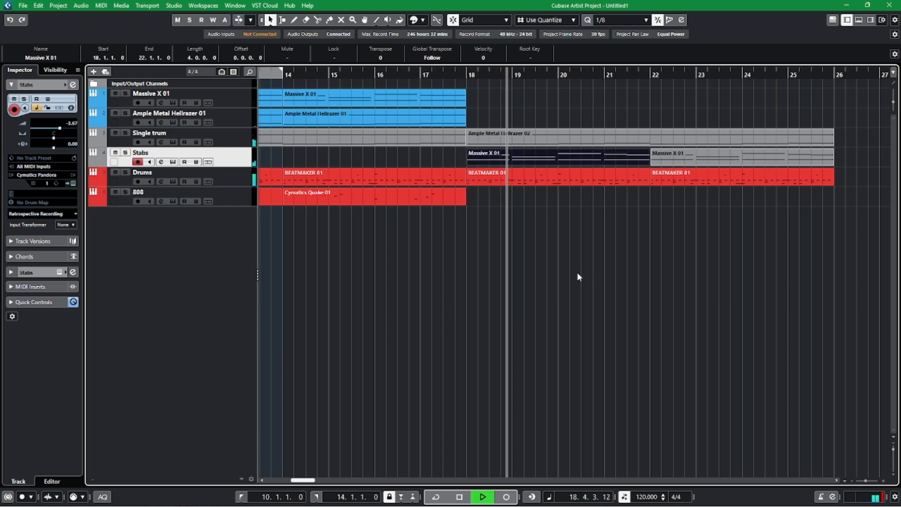
click(599, 268)
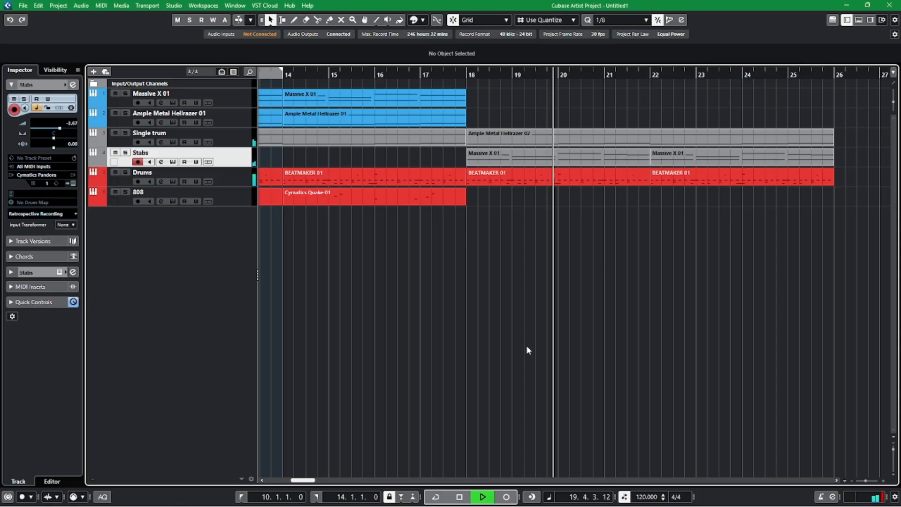
key(space)
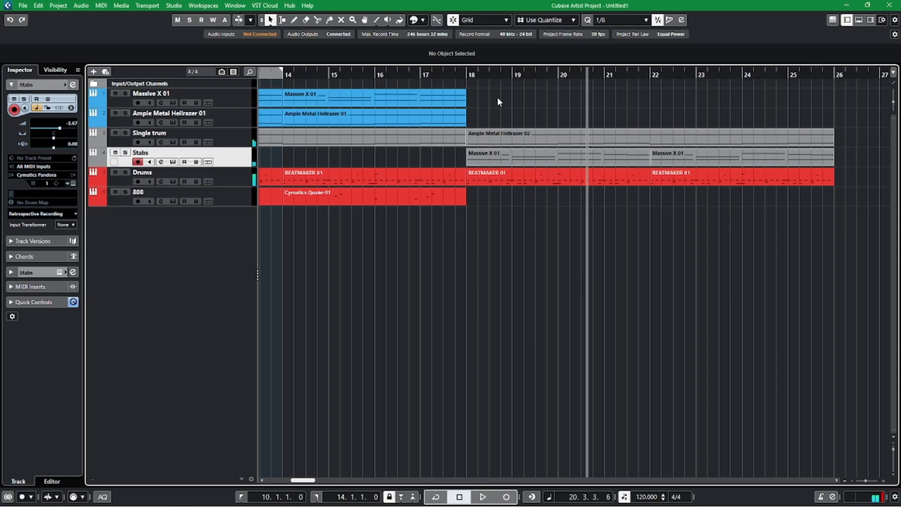
Duplicate the last two Massive X parts onto bars 18 to 26 and play the transition from just before bar 17.
click(274, 106)
key(ctrl+d)
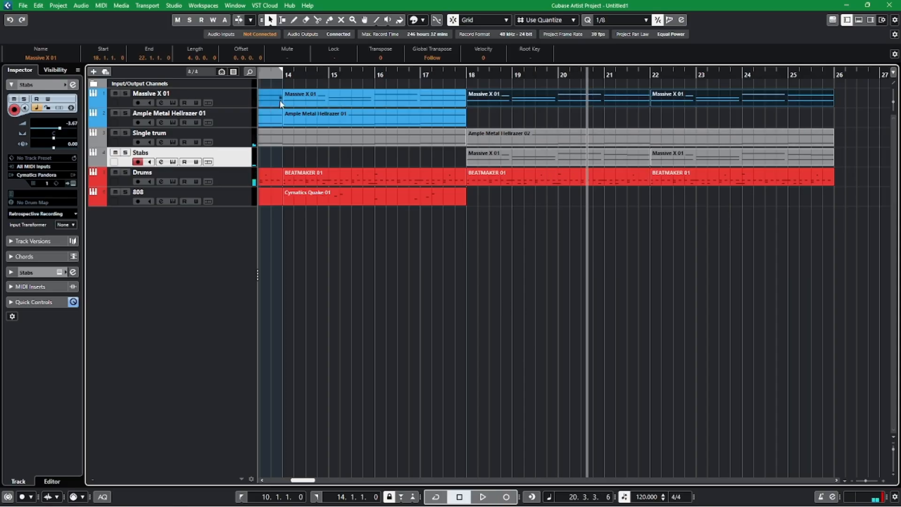
click(417, 75)
key(space)
key(h)
scroll(547, 330, right, 4)
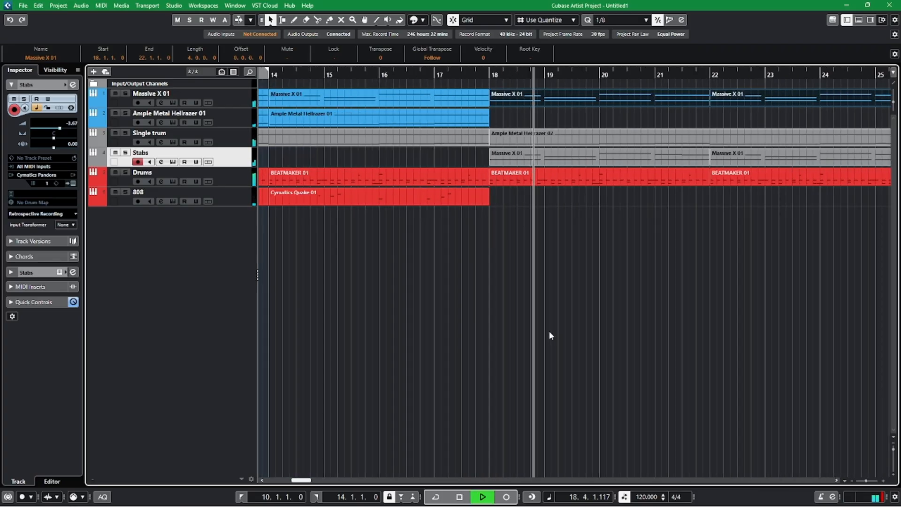
drag(680, 332, 576, 324)
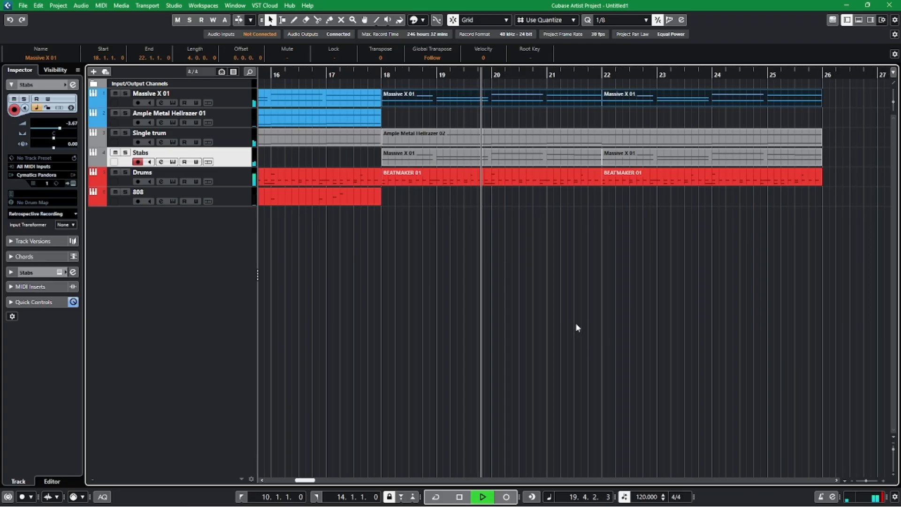
key(g)
drag(647, 314, 565, 303)
click(565, 302)
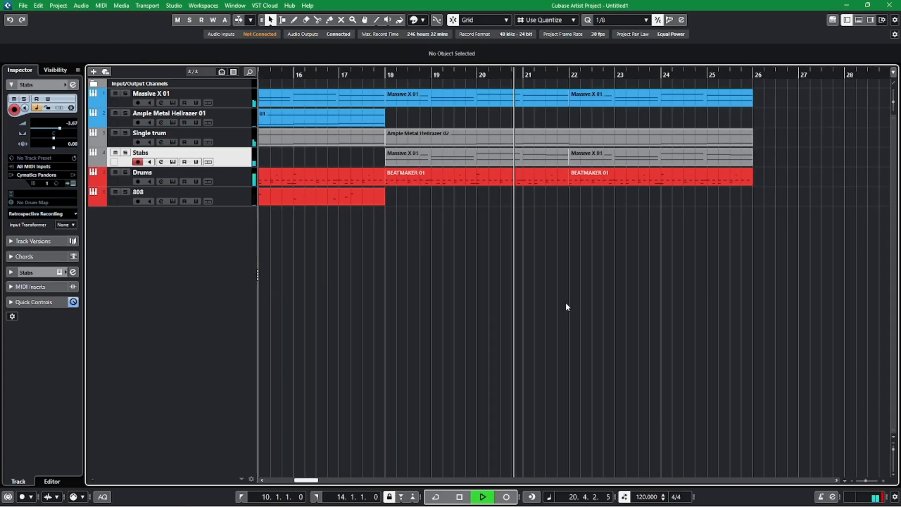
Lower the Stabs track's volume to about -12 dB while the section plays, and stop playback.
click(50, 128)
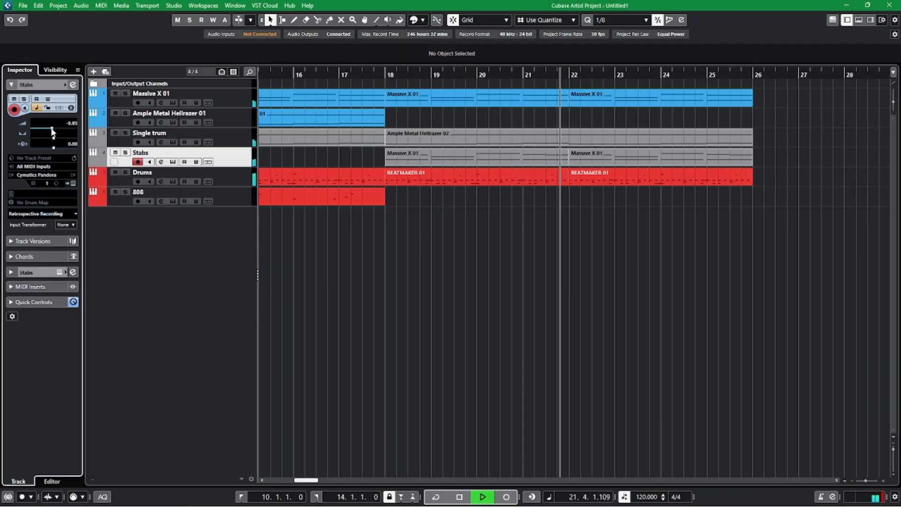
click(49, 128)
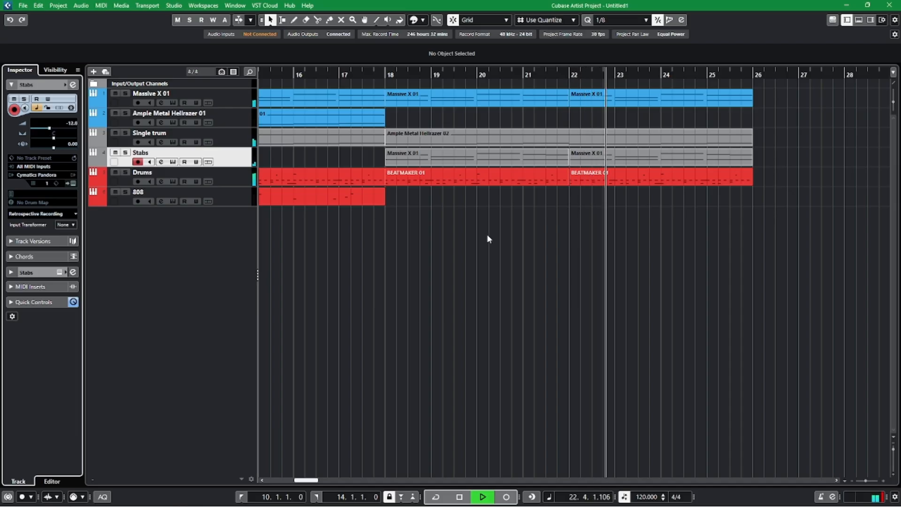
drag(381, 281, 412, 280)
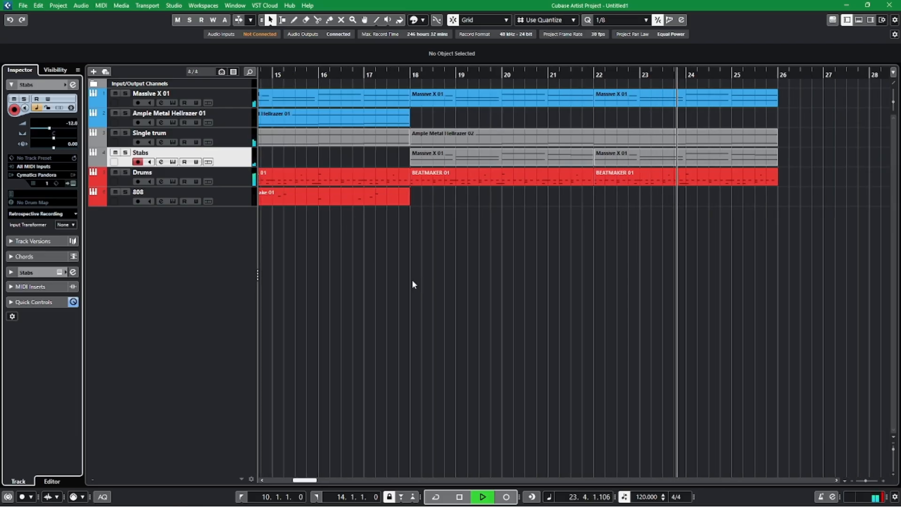
key(space)
Set a loop over the two Stabs parts at bars 18 to 26, solo the Stabs track and start playback.
drag(397, 156, 742, 162)
key(p)
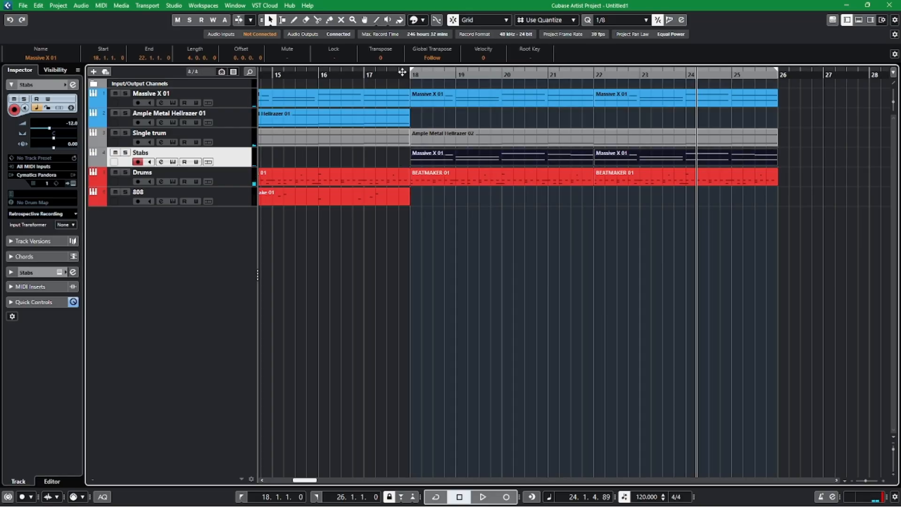
click(404, 73)
click(125, 152)
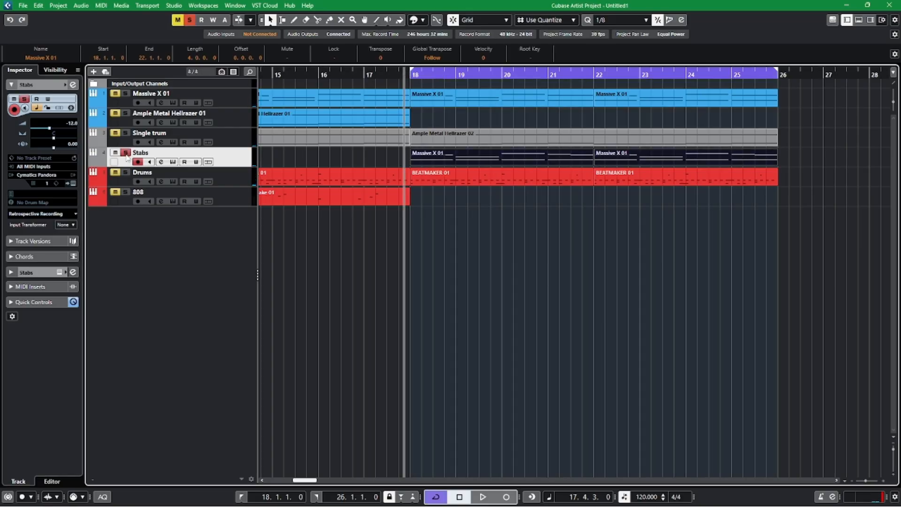
key(space)
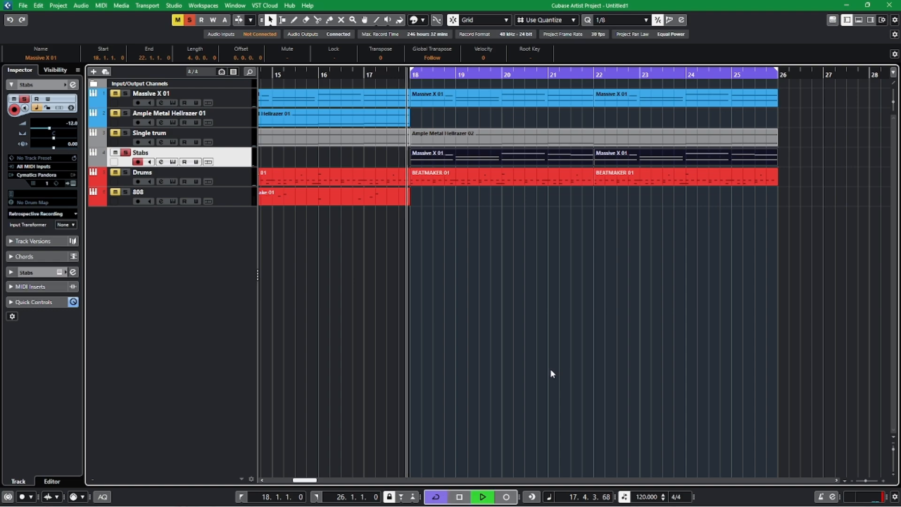
Set the Stabs track's volume to 0 dB.
double_click(74, 123)
text(0)
key(Return)
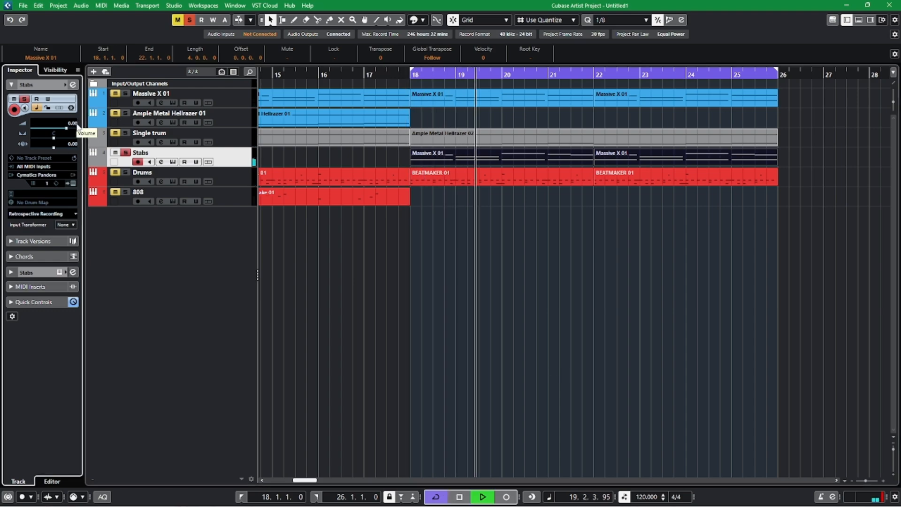
Insert the FabFilter Pro-R reverb in the Stabs channel's second insert slot and close the channel settings.
click(73, 85)
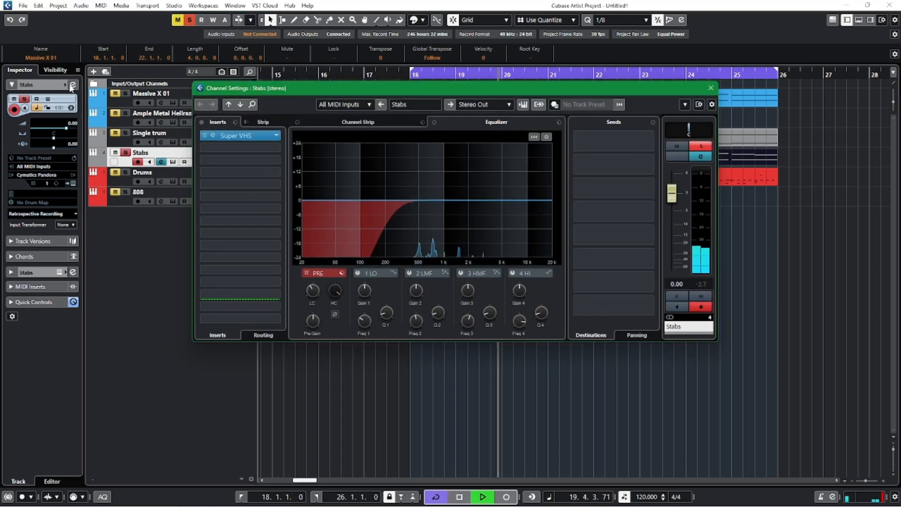
click(276, 148)
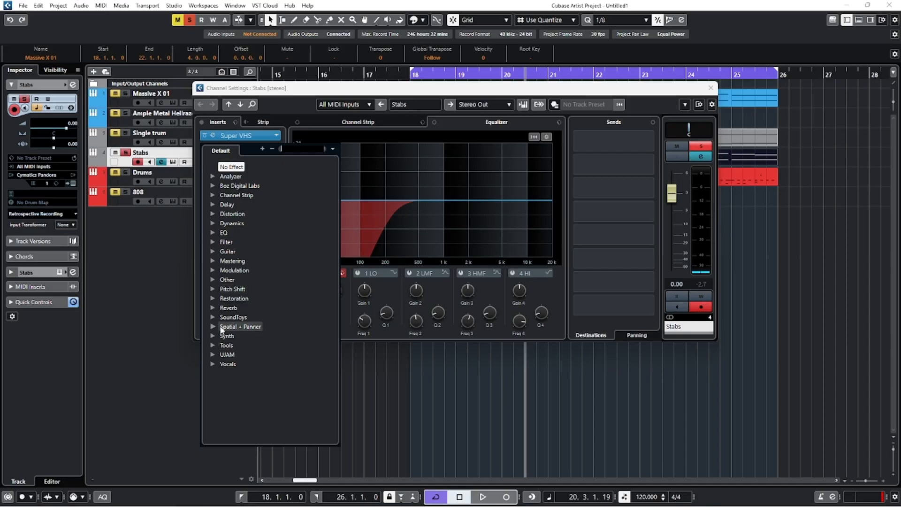
click(212, 308)
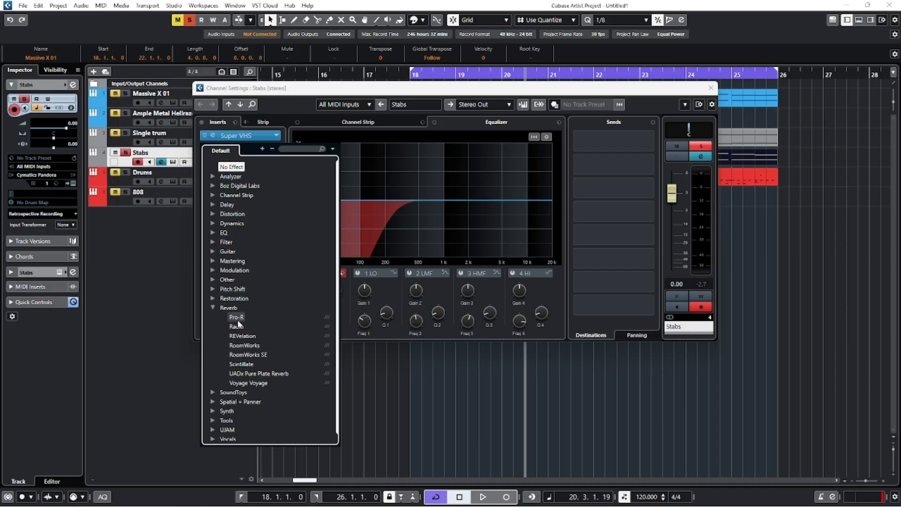
click(236, 317)
click(709, 88)
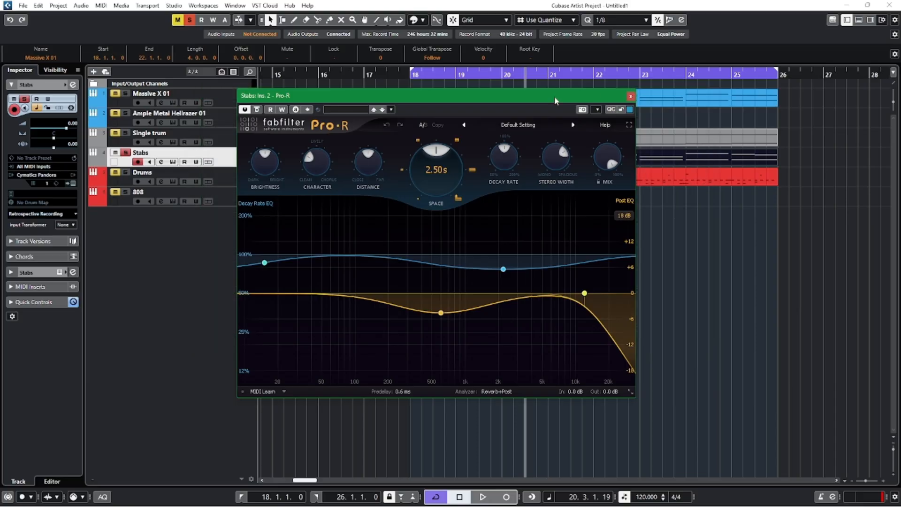
drag(553, 96, 566, 153)
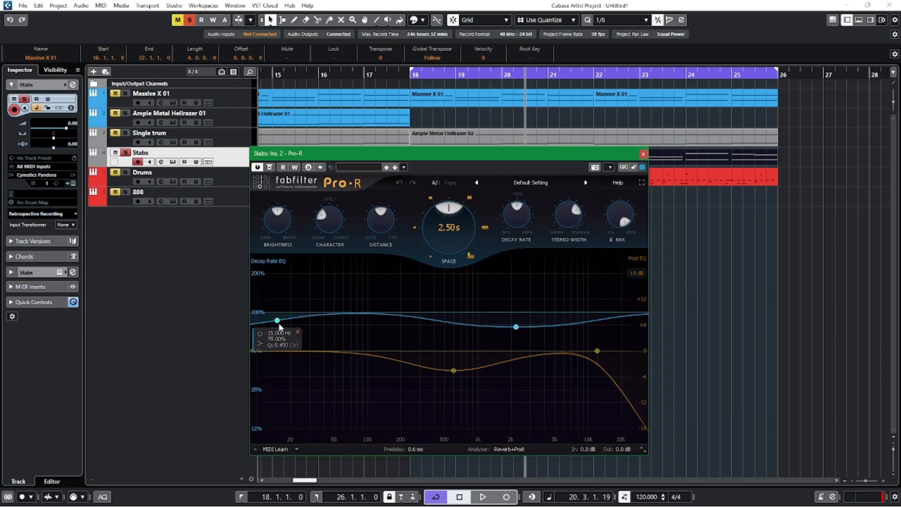
Remove both Decay Rate EQ bands and the 600 Hz Post EQ band from the Pro-R reverb.
click(298, 332)
mouse_move(456, 371)
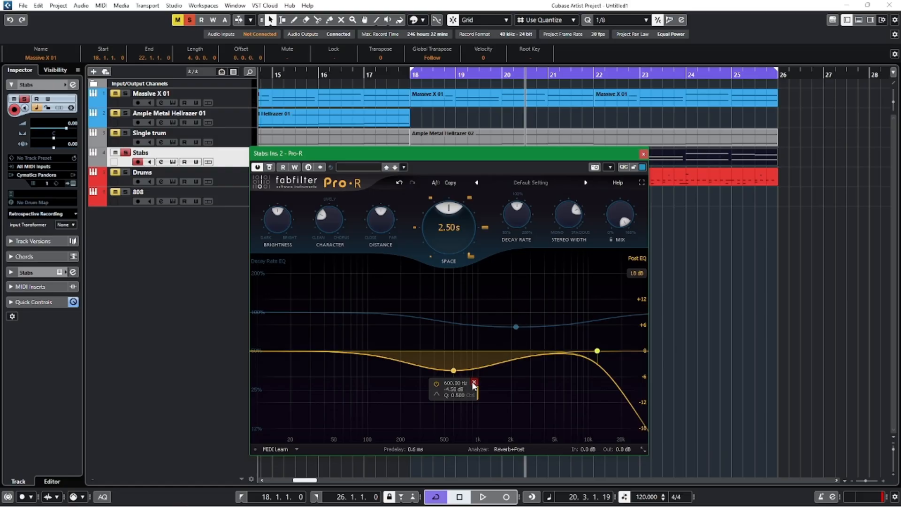
click(473, 384)
mouse_move(512, 328)
click(537, 339)
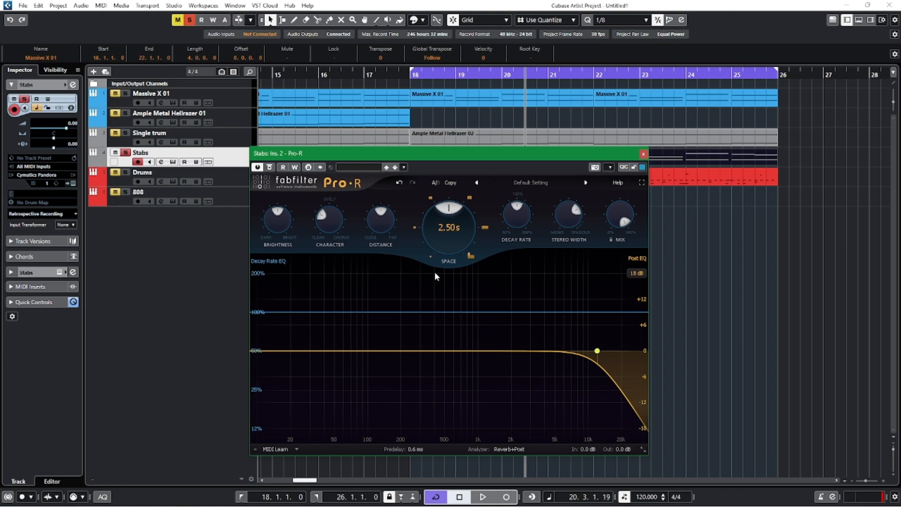
Raise the reverb's Distance to about 79%, lower Character towards Clean, and reduce Brightness to about 37%.
key(space)
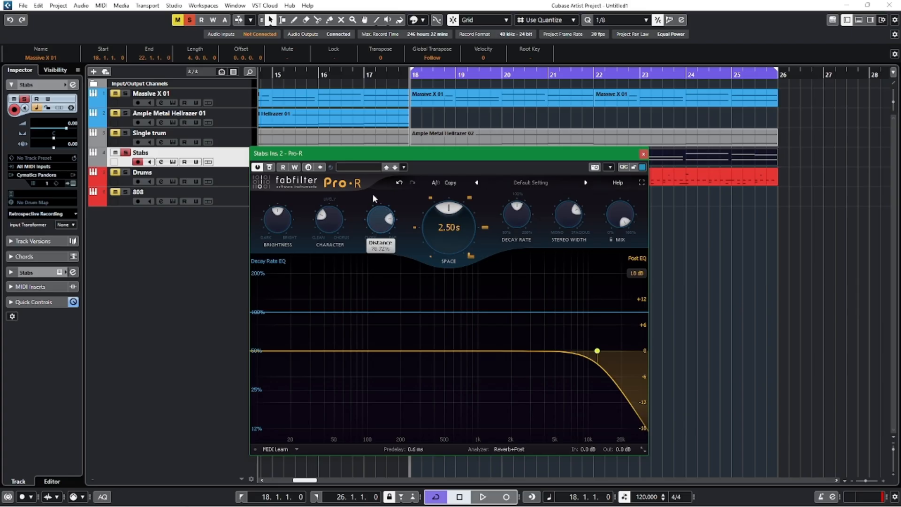
drag(320, 229, 315, 252)
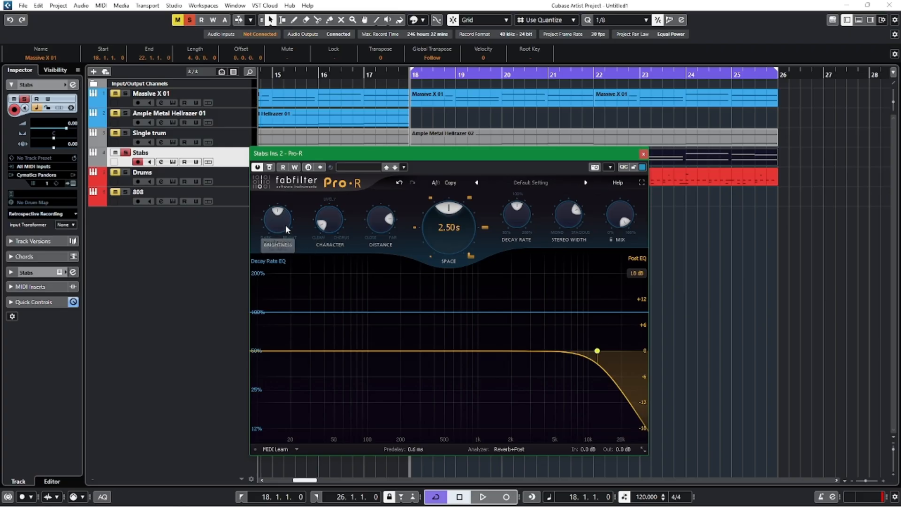
drag(279, 209, 281, 207)
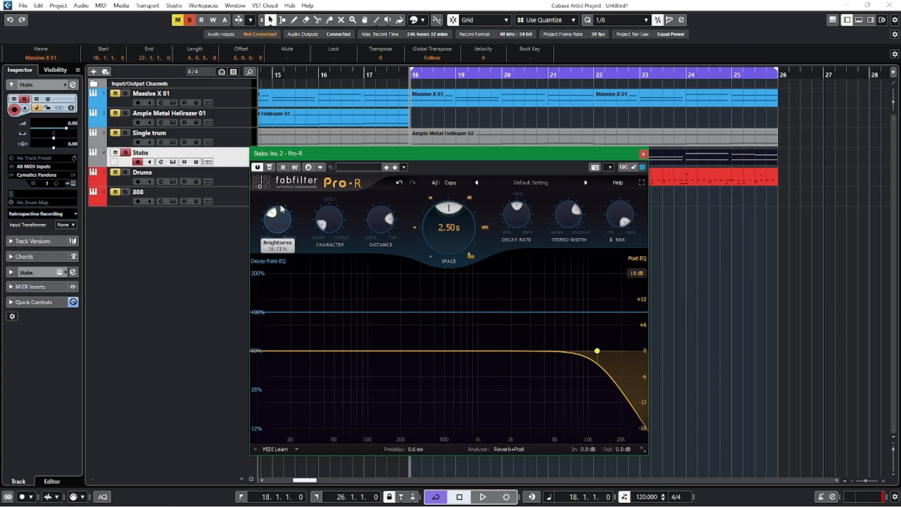
Play the soloed Stabs and add a 12 dB/oct low cut at about 283 Hz to the reverb's Post EQ.
key(space)
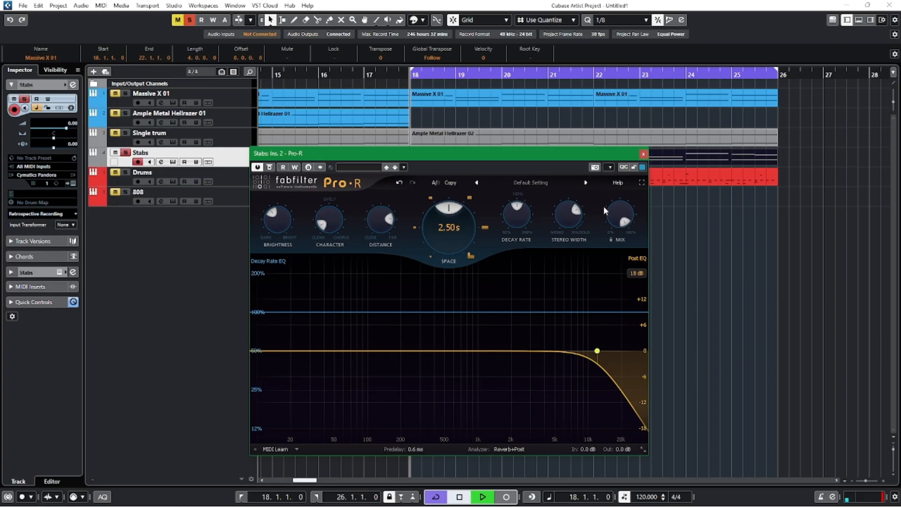
mouse_move(619, 216)
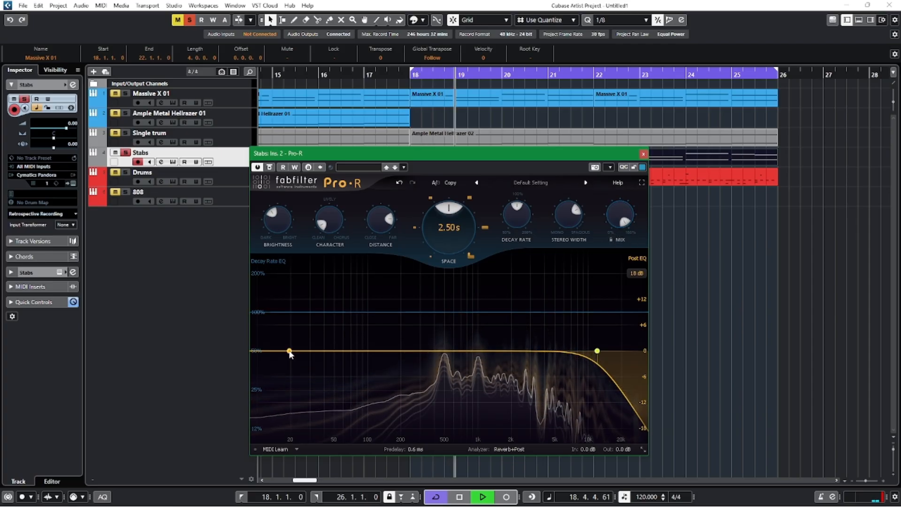
drag(283, 353, 417, 353)
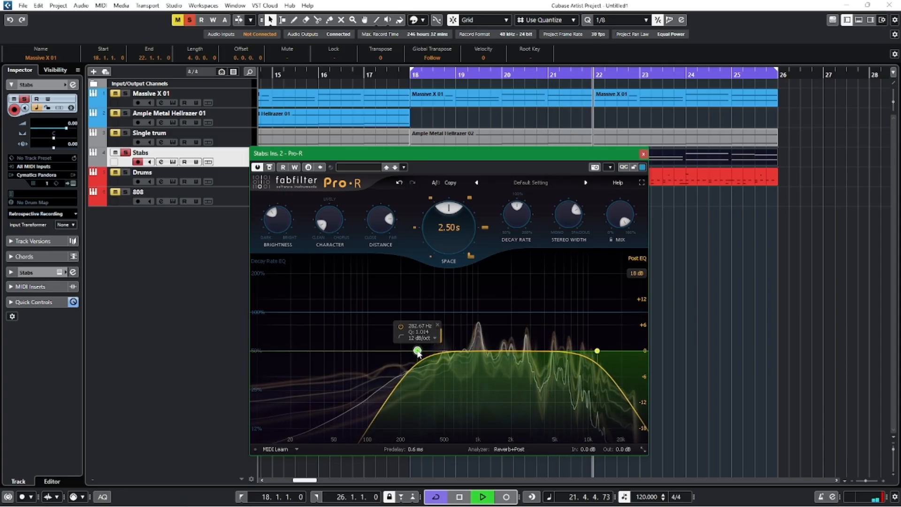
Add Decay Rate EQ bands of about 62% at 580 Hz, 129% at 1870 Hz and 80% at 7100 Hz.
drag(464, 314, 452, 340)
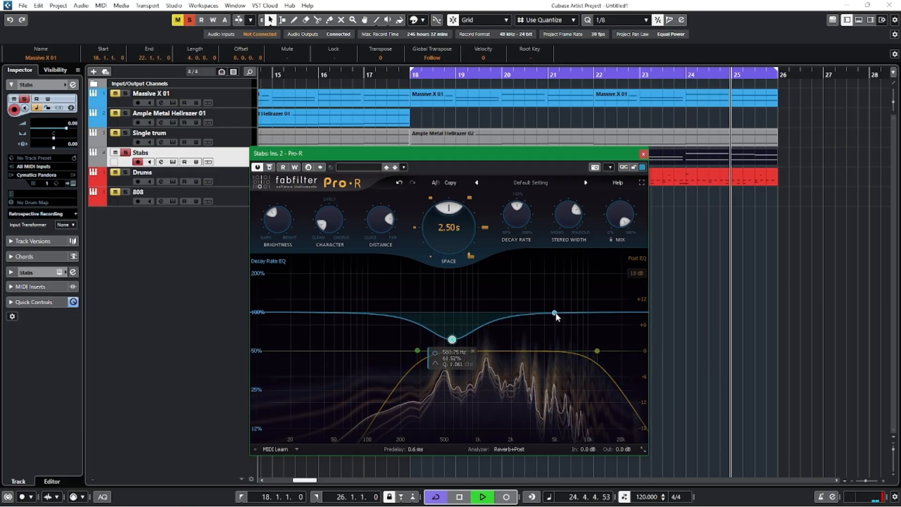
drag(559, 313, 508, 301)
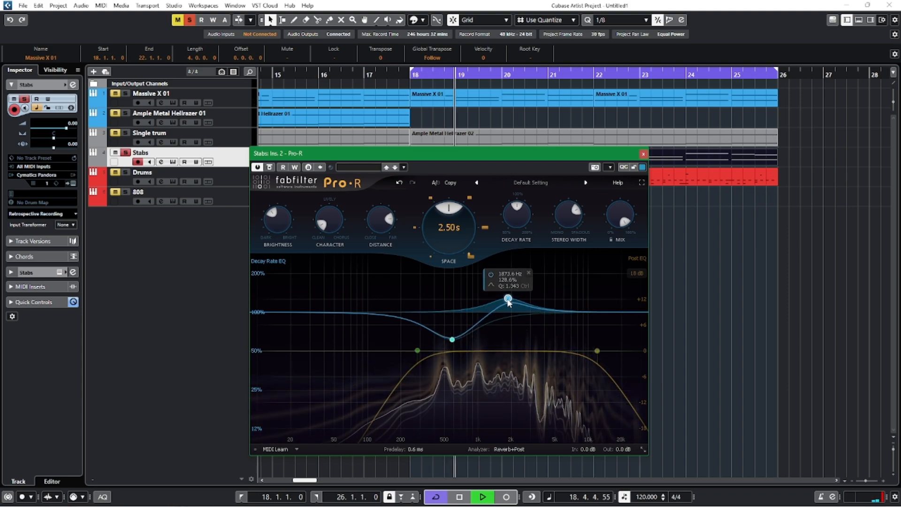
drag(564, 315, 571, 324)
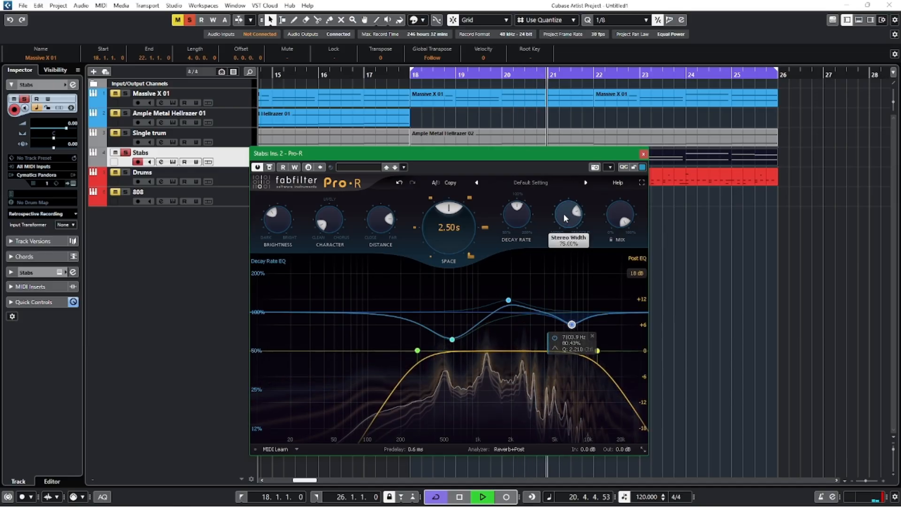
Set the Pro-R reverb's Space to 3.15 s and its Predelay to about 1.9 ms.
drag(446, 229, 445, 217)
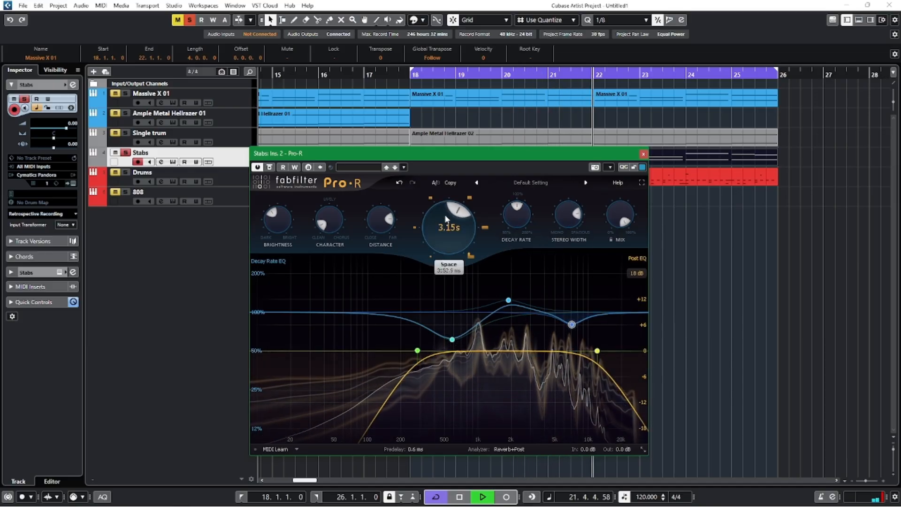
click(413, 447)
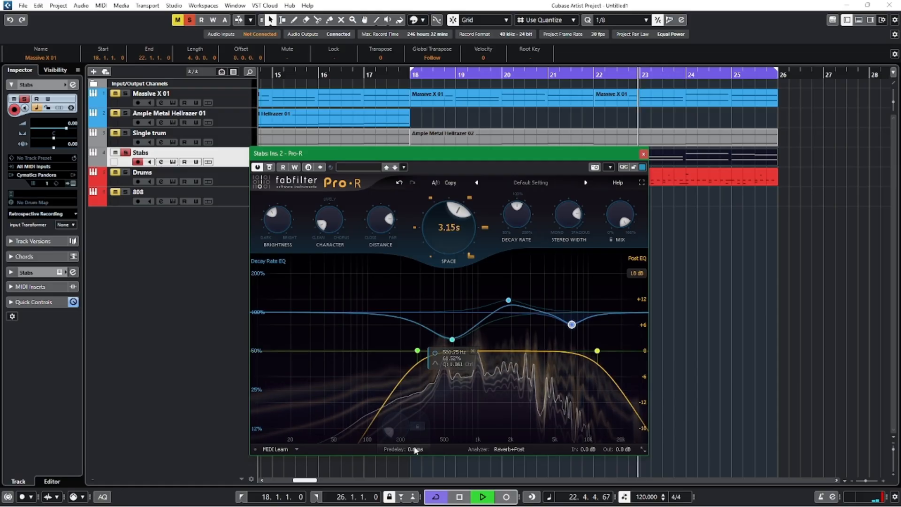
scroll(397, 433, up, 2)
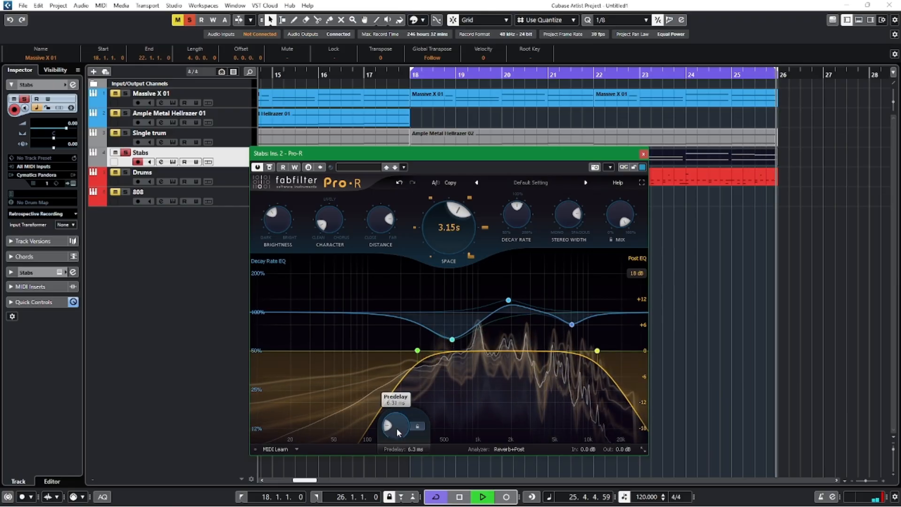
scroll(397, 431, up, 3)
scroll(396, 428, down, 4)
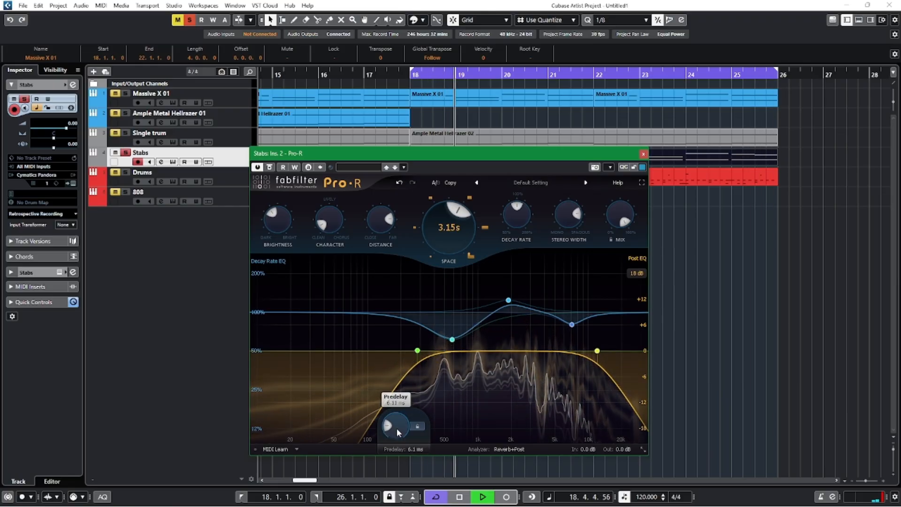
scroll(396, 428, up, 2)
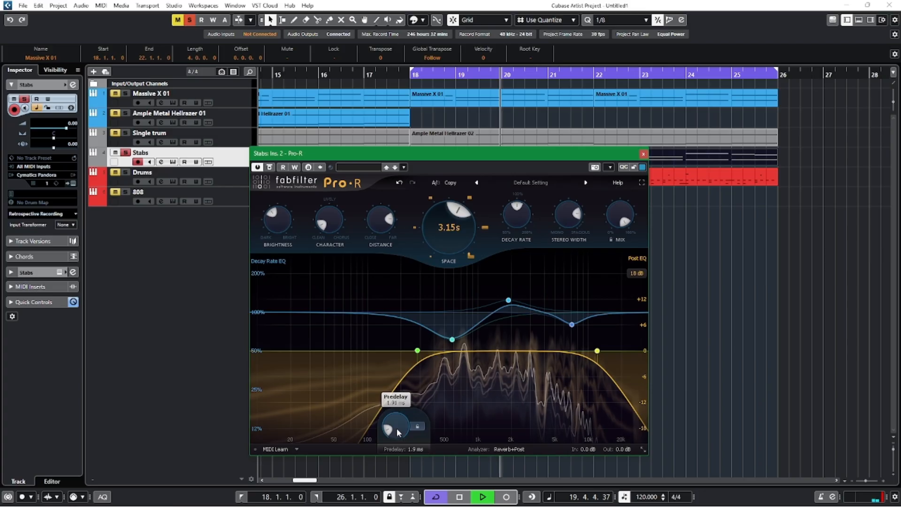
Raise the reverb's Mix to about 75%, add a Post EQ cut of about 16 dB near 514 Hz, and close Pro-R.
drag(603, 236, 597, 245)
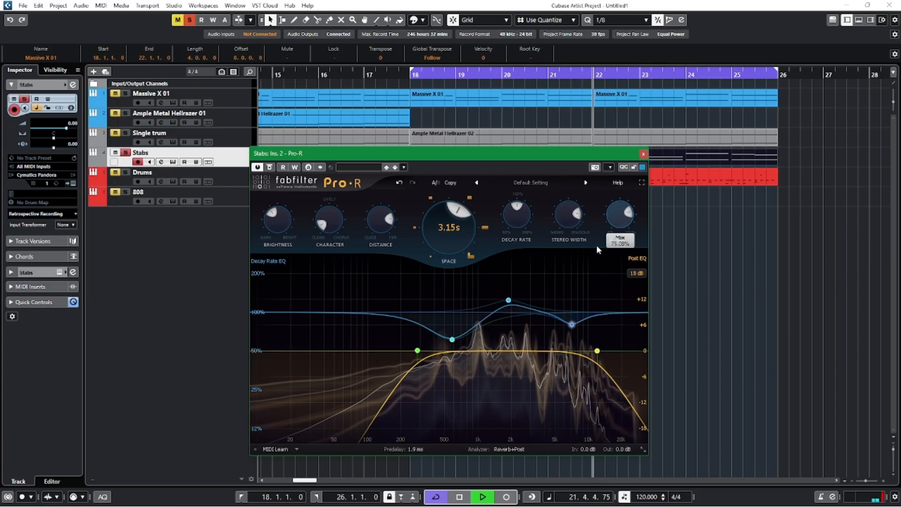
mouse_move(450, 335)
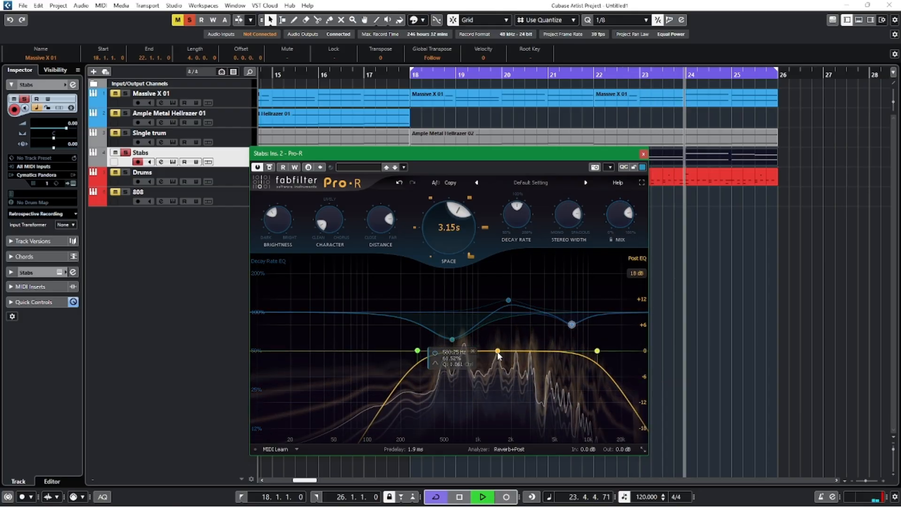
drag(468, 351, 448, 422)
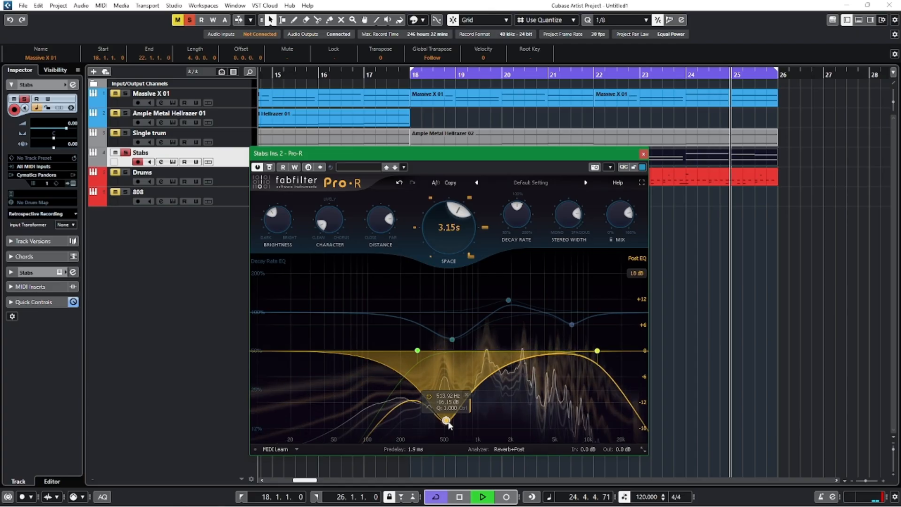
click(643, 154)
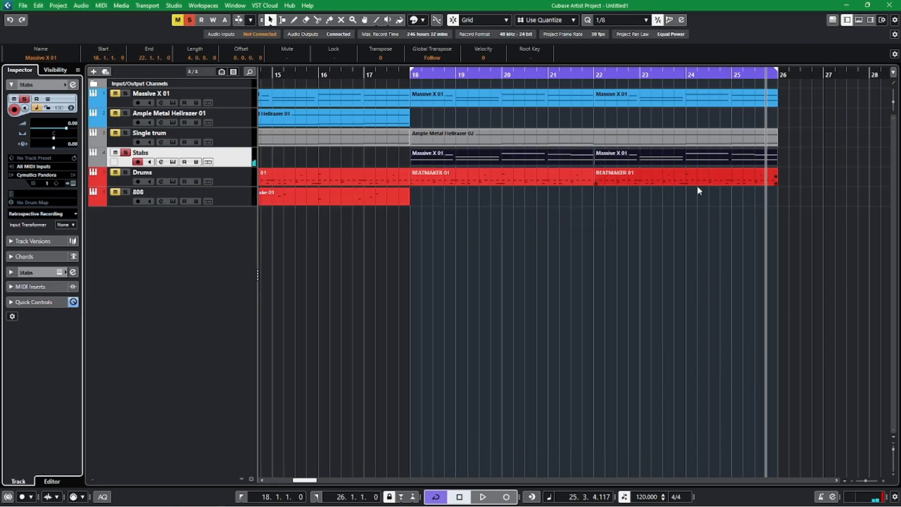
Clear all mutes and solos, play the full mix from bar 17, and lower the Stabs volume to -7.58.
click(399, 77)
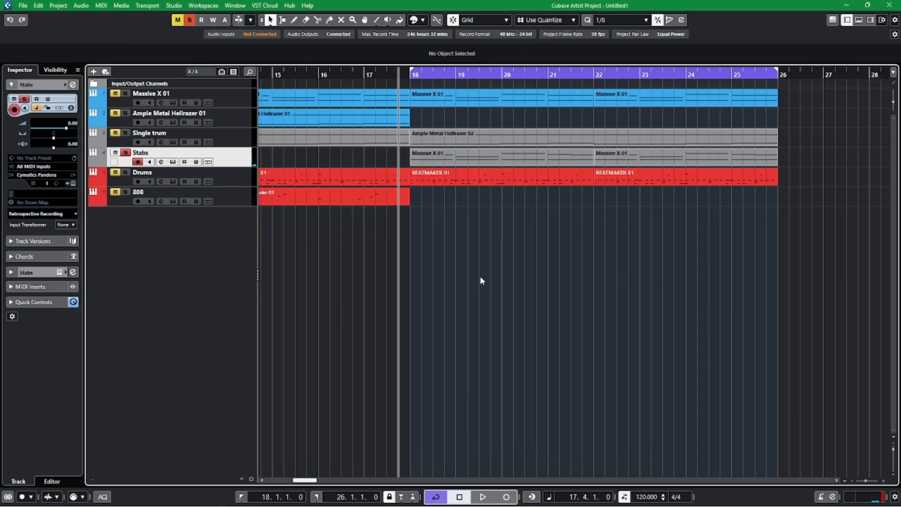
key(space)
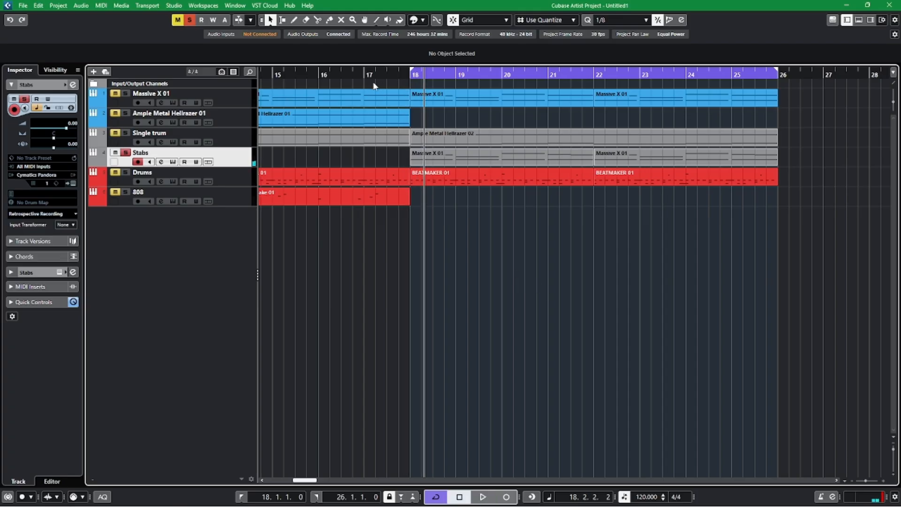
click(364, 77)
click(178, 20)
key(space)
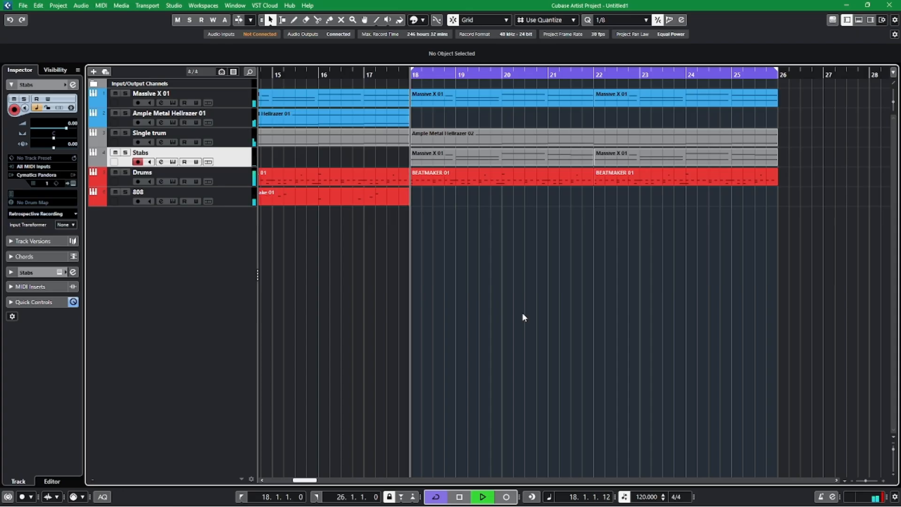
drag(65, 128, 58, 127)
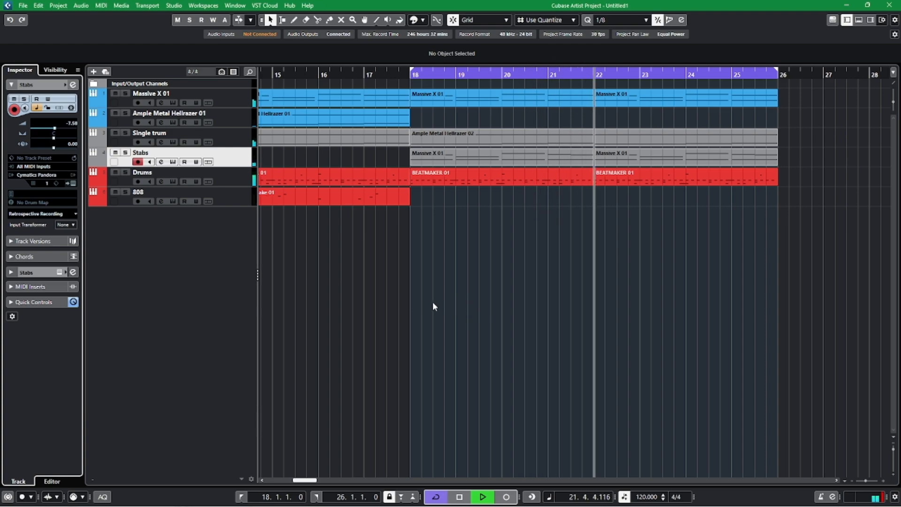
Turn off cycle playback over bars 18 to 26 and leave no events selected.
drag(483, 302, 542, 302)
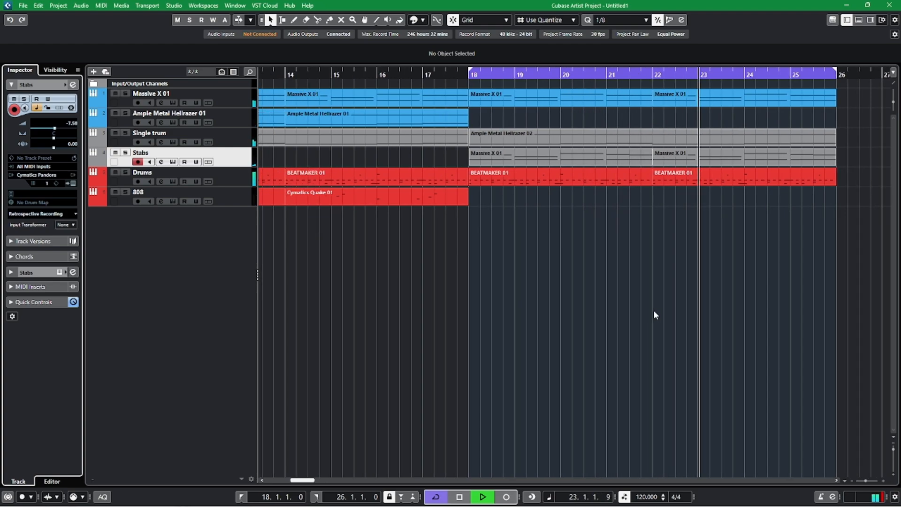
drag(625, 311, 524, 301)
scroll(512, 300, down, 1)
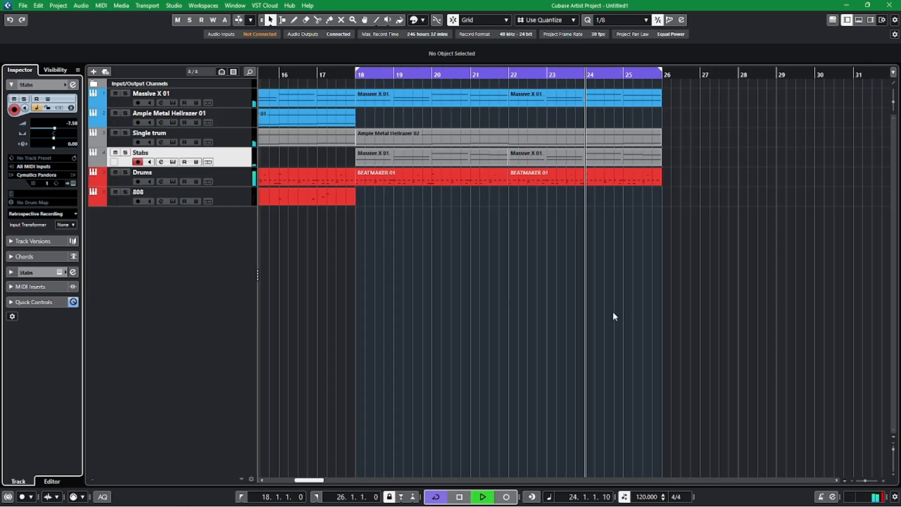
click(531, 74)
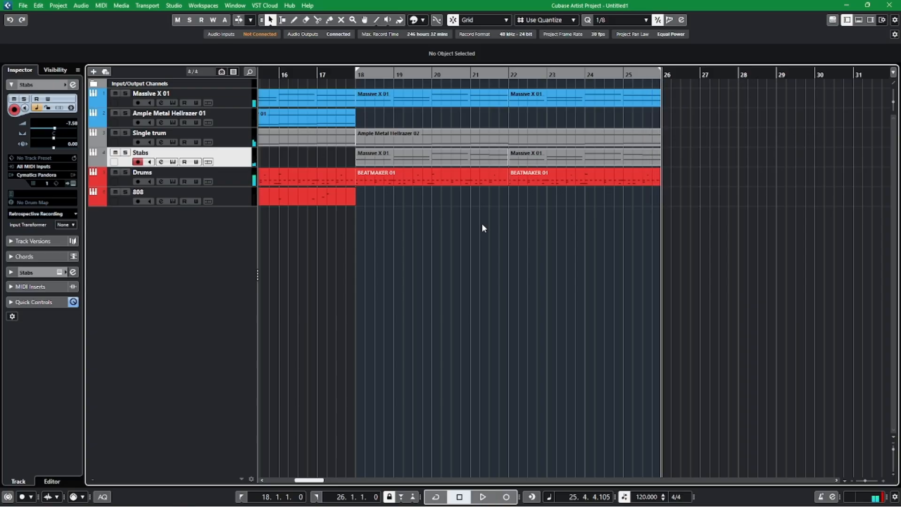
drag(434, 237, 660, 96)
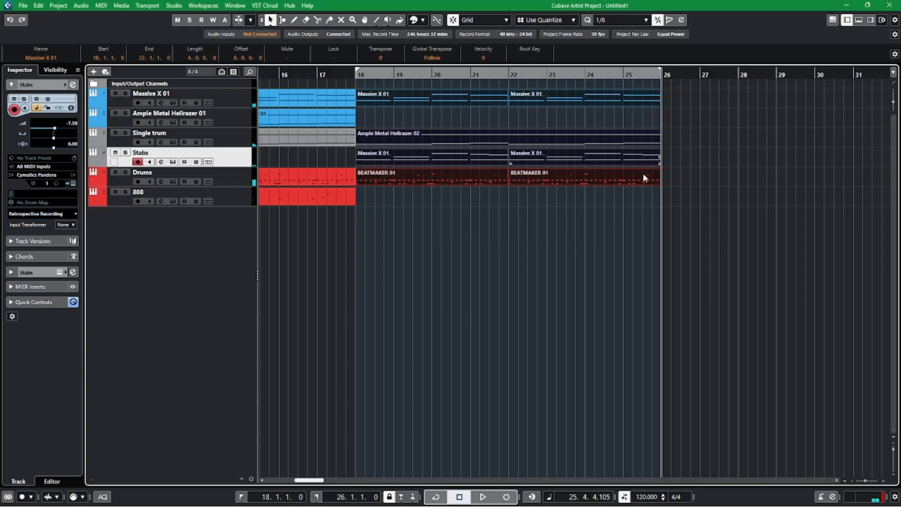
click(481, 300)
Solo the Single trum track and play it from bar 17 across the start of the new section.
click(322, 75)
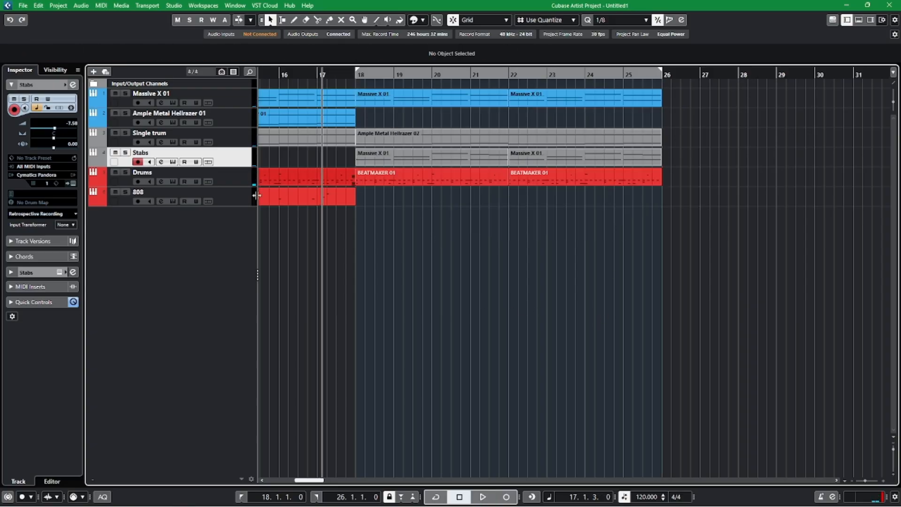
click(125, 133)
key(space)
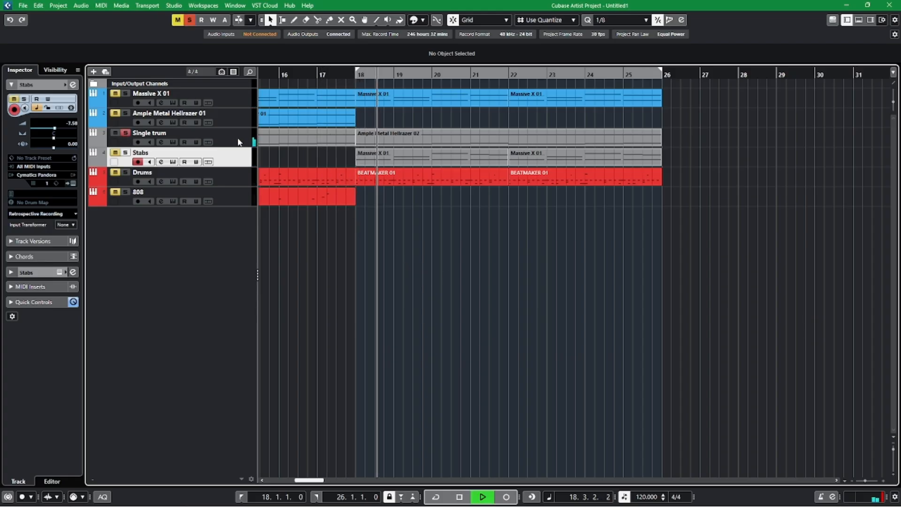
key(space)
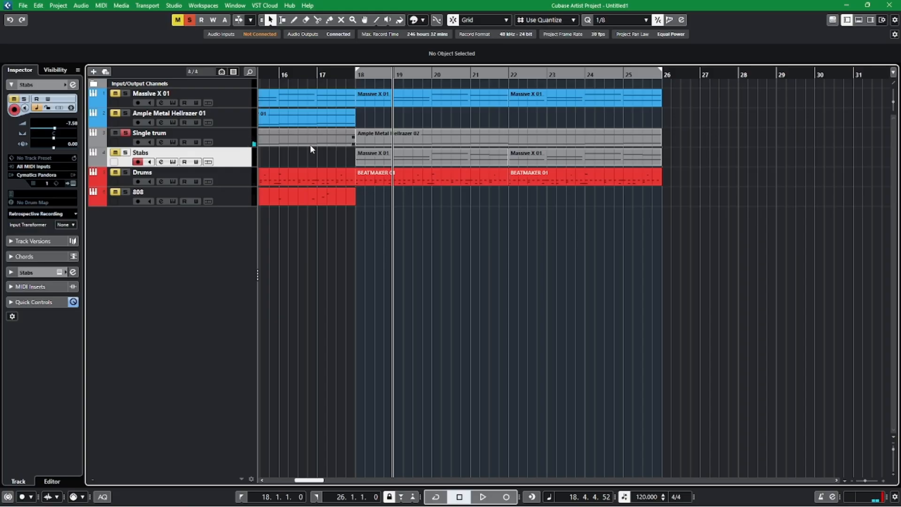
Solo Ample Metal Hellrazer 01 together with Single trum and play both guitars from bar 16.
click(142, 118)
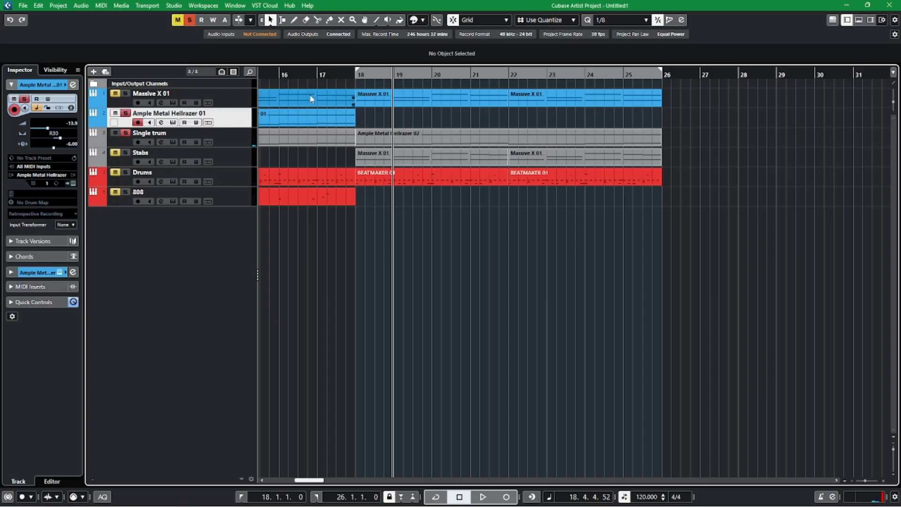
click(280, 74)
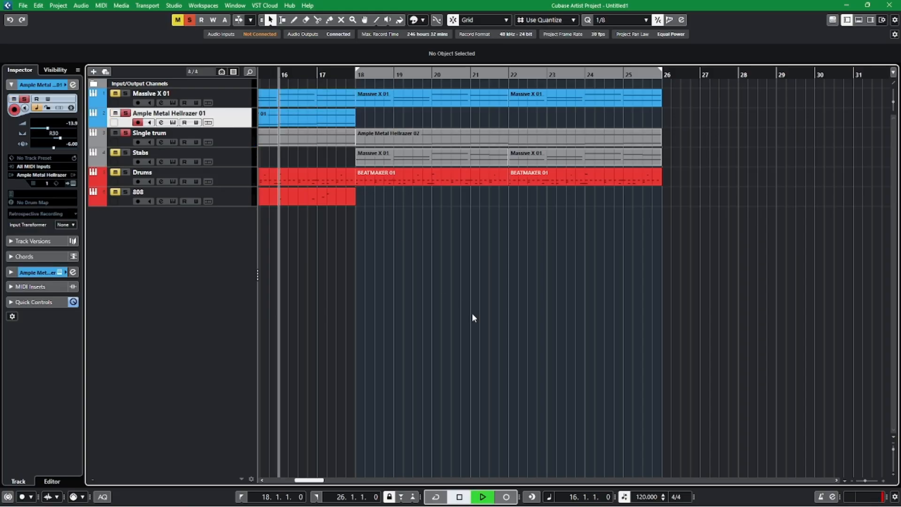
key(h)
scroll(498, 334, right, 3)
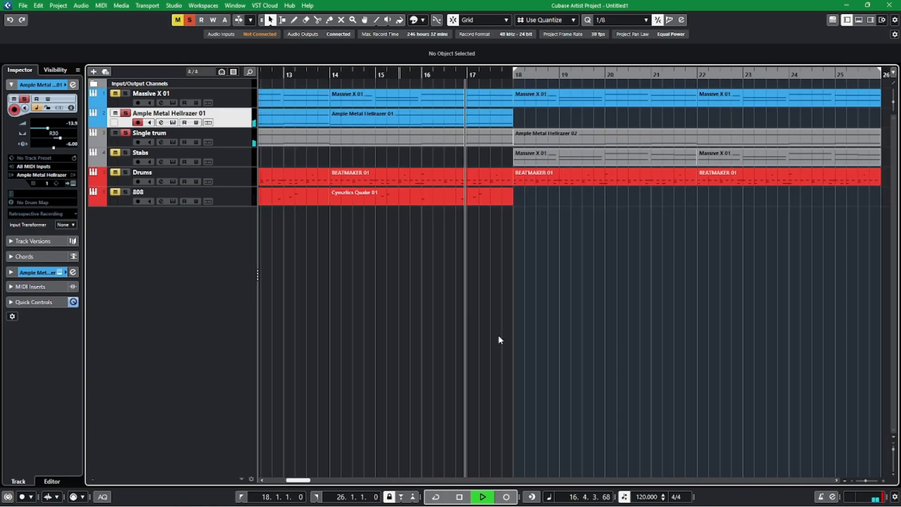
scroll(498, 334, right, 2)
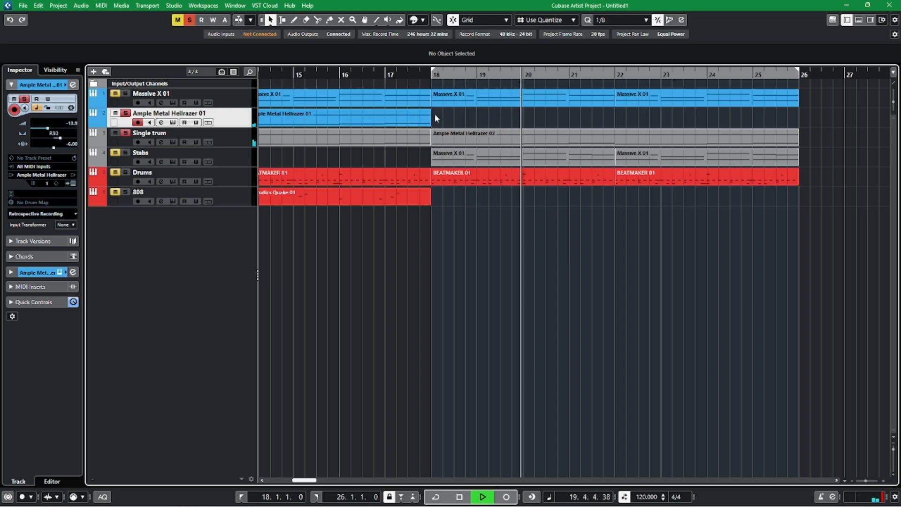
Replay the guitars from bar 17, compare with Single trum taken out of solo, and clear all solos.
key(space)
click(381, 74)
click(383, 74)
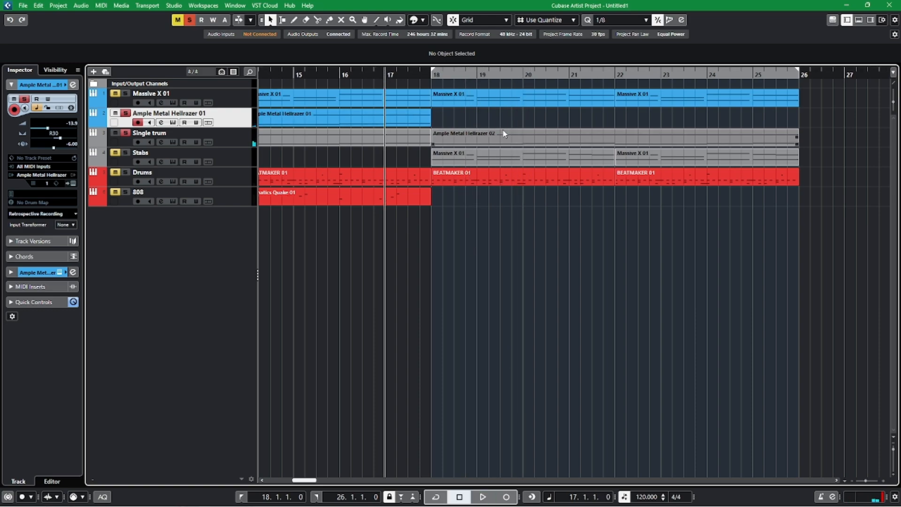
key(space)
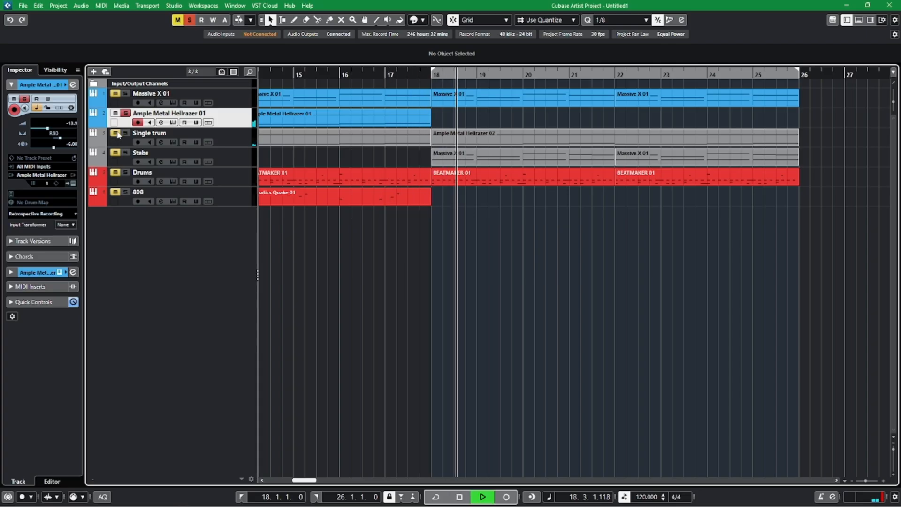
key(space)
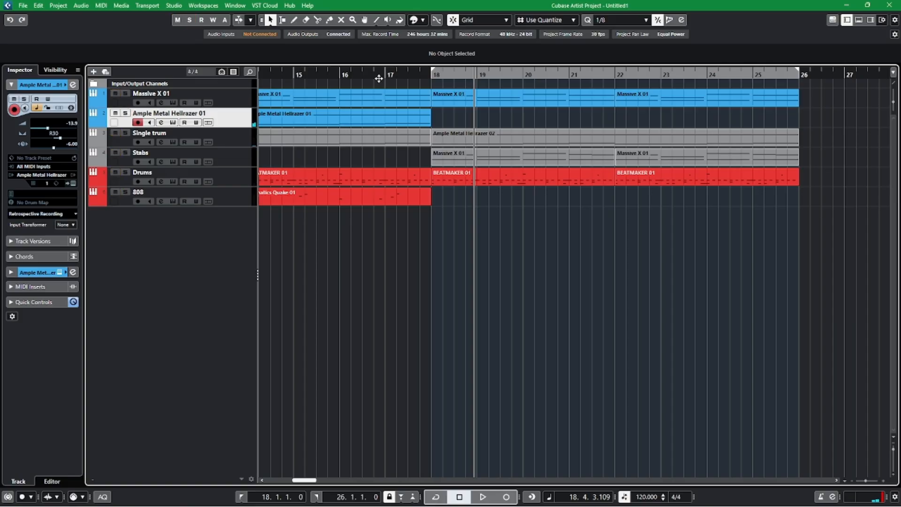
Play the full mix from bar 17 and check the Massive X 01 and Single trum channel settings.
drag(378, 78, 380, 75)
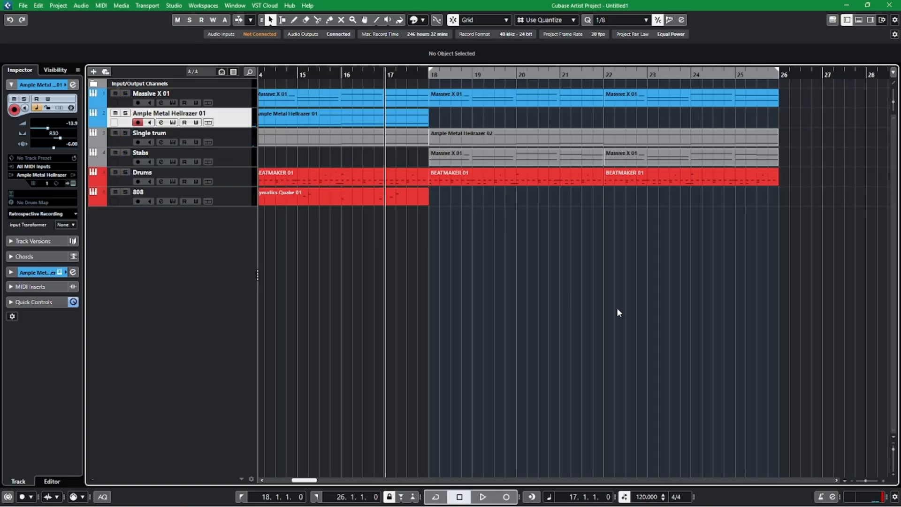
key(space)
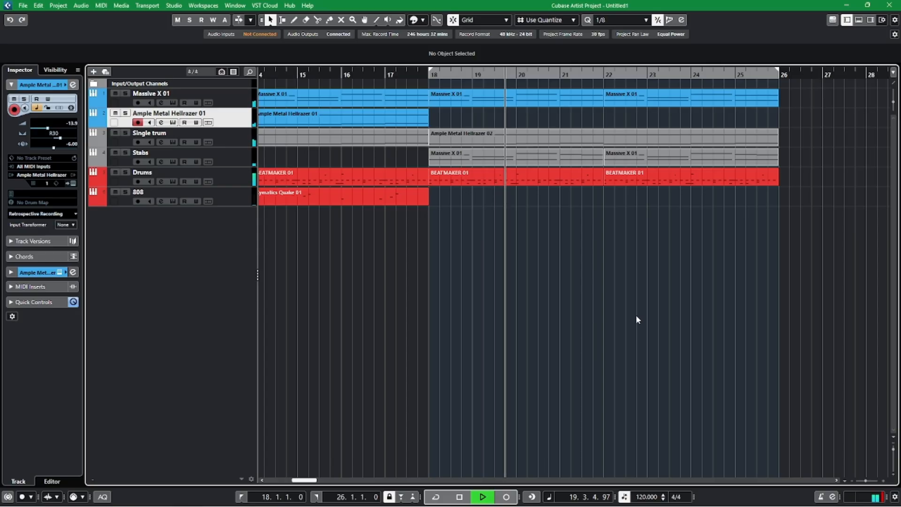
drag(636, 315, 520, 305)
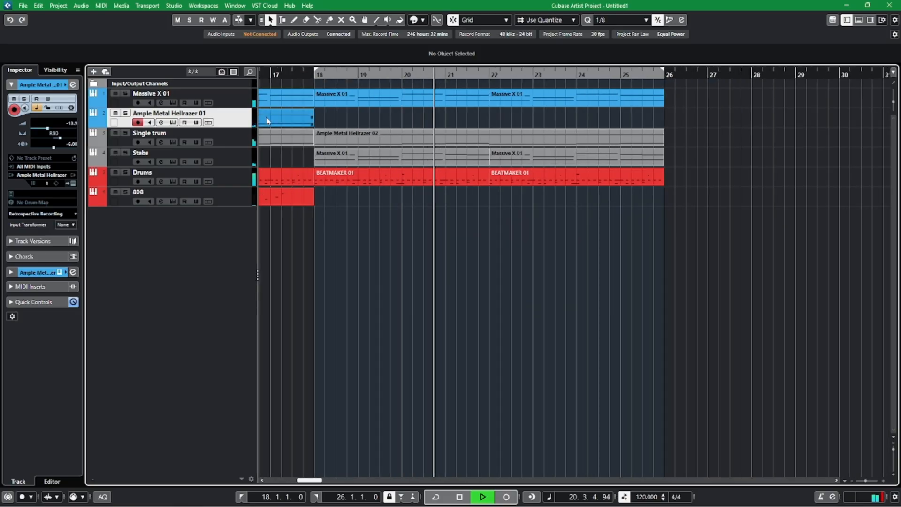
click(237, 99)
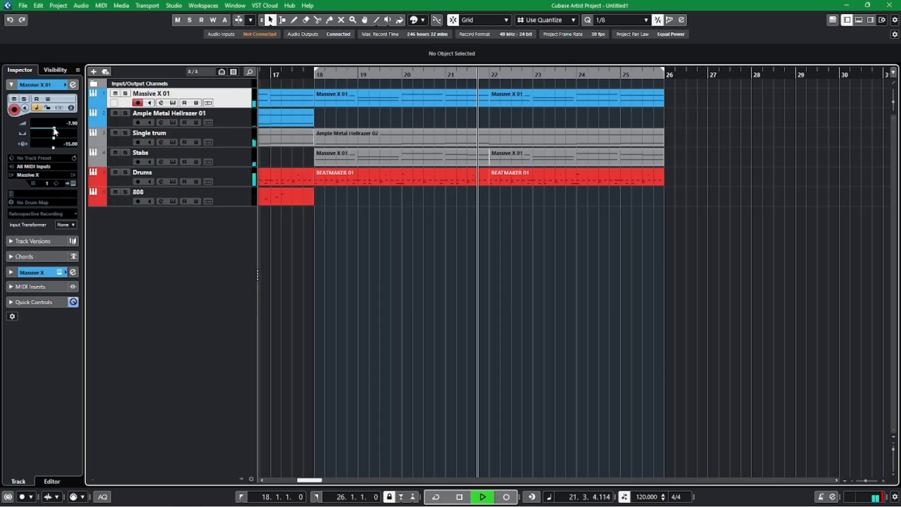
click(230, 148)
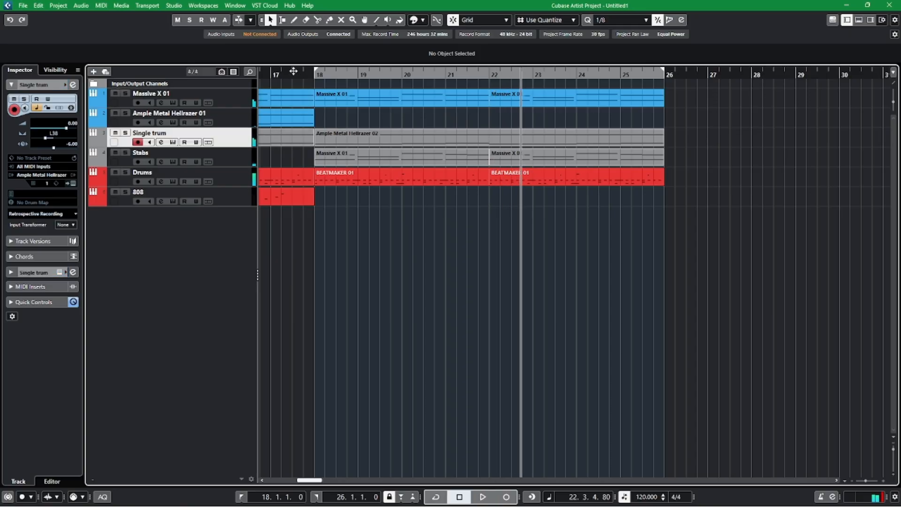
Stop playback, open Single trum's Ample Metal Hellrazer instrument, and bring up its strumming and chord settings.
key(space)
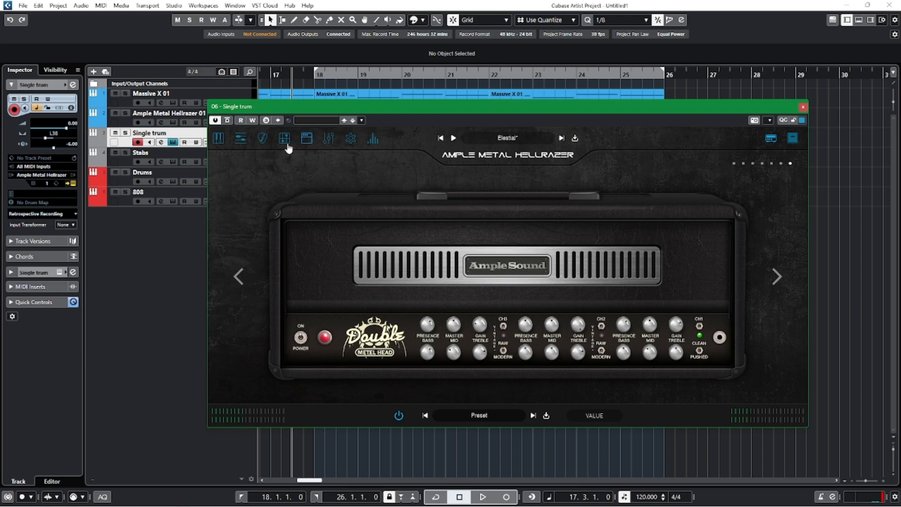
click(219, 139)
click(242, 139)
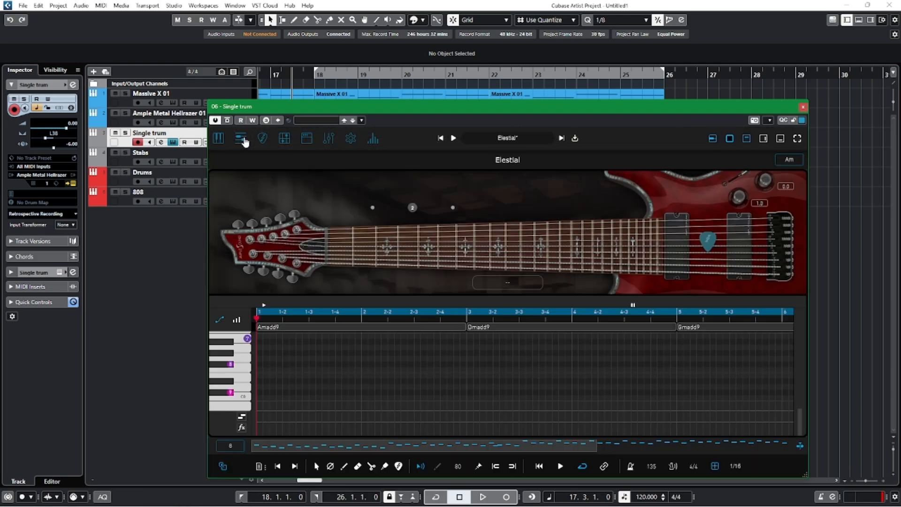
click(262, 139)
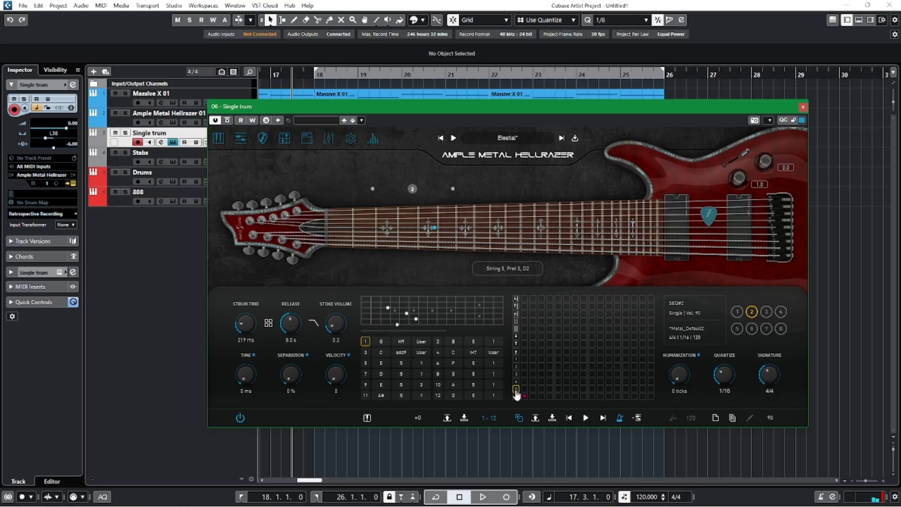
Finish the single-note picking pattern in strum sequence 2 and audition it over the chords in slots 2 and 1.
click(558, 395)
click(574, 381)
click(585, 417)
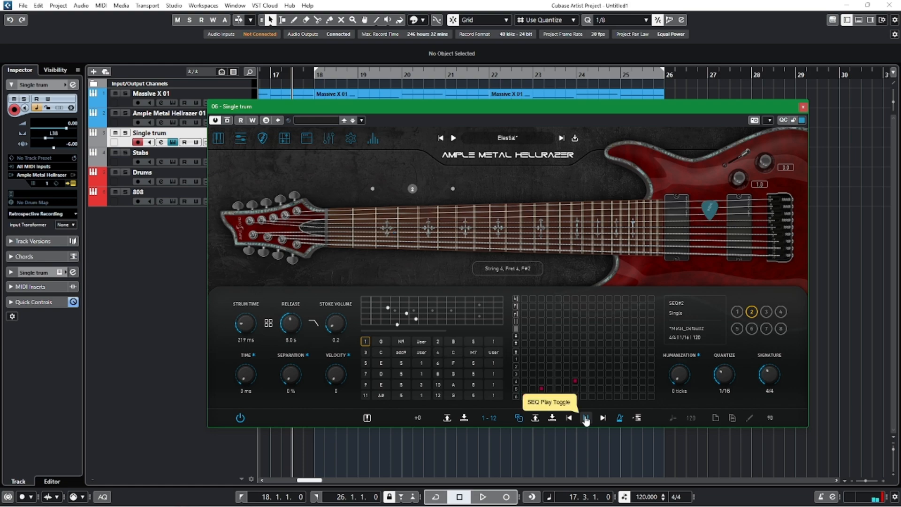
click(437, 342)
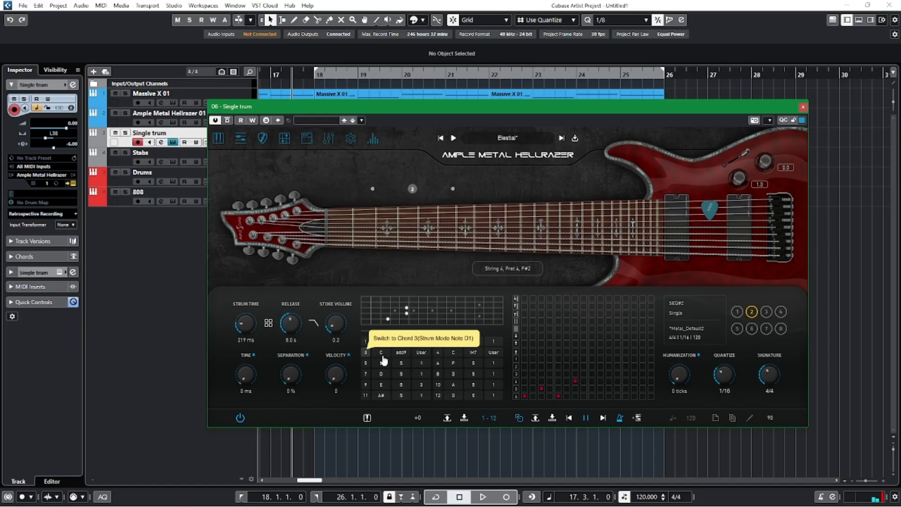
click(586, 418)
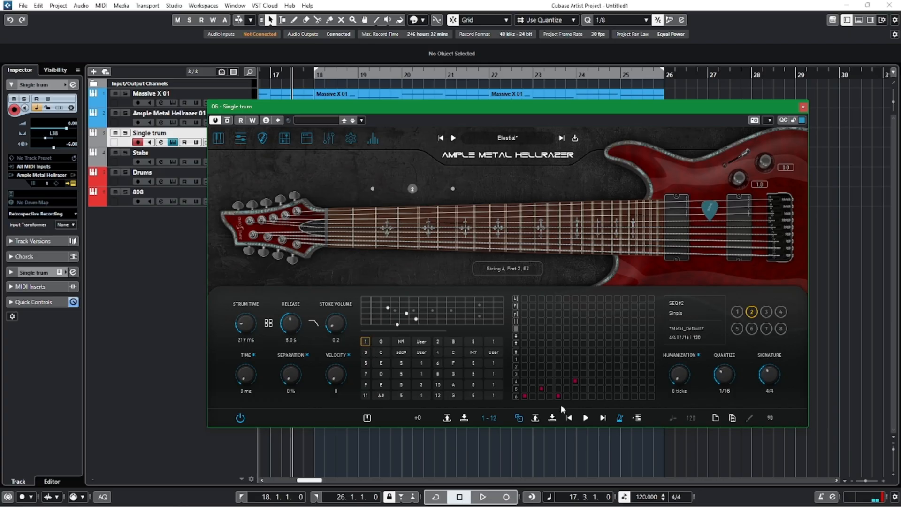
click(585, 418)
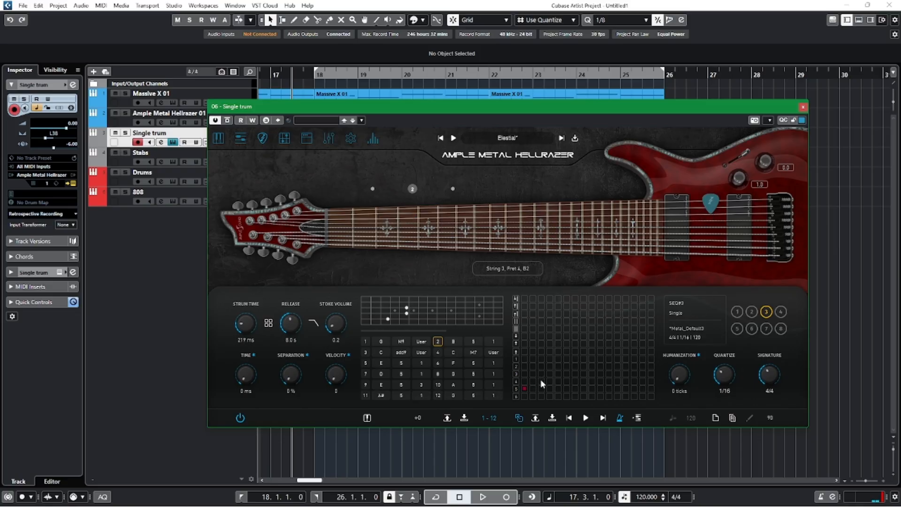
Complete the picking pattern in strum sequence 3 one string higher than sequence 2, and audition it over chords 2, 3 and 4.
click(558, 388)
click(575, 374)
click(585, 417)
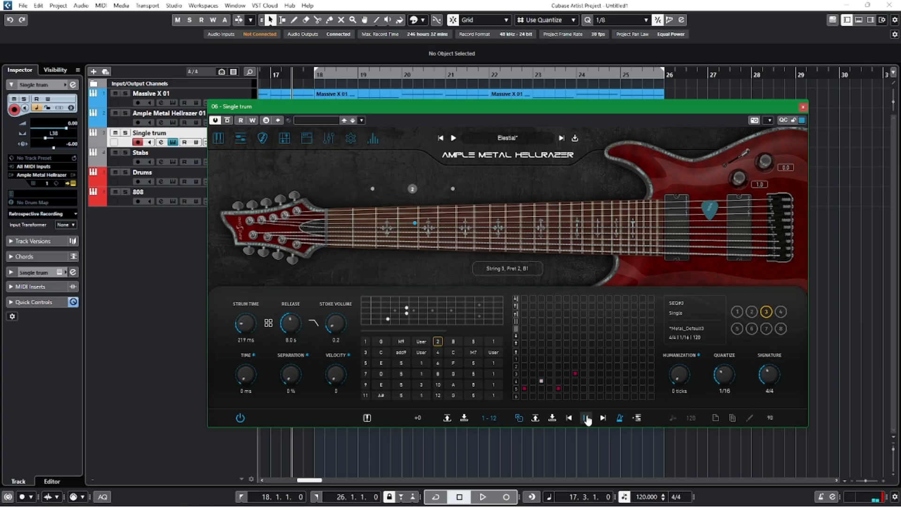
click(364, 354)
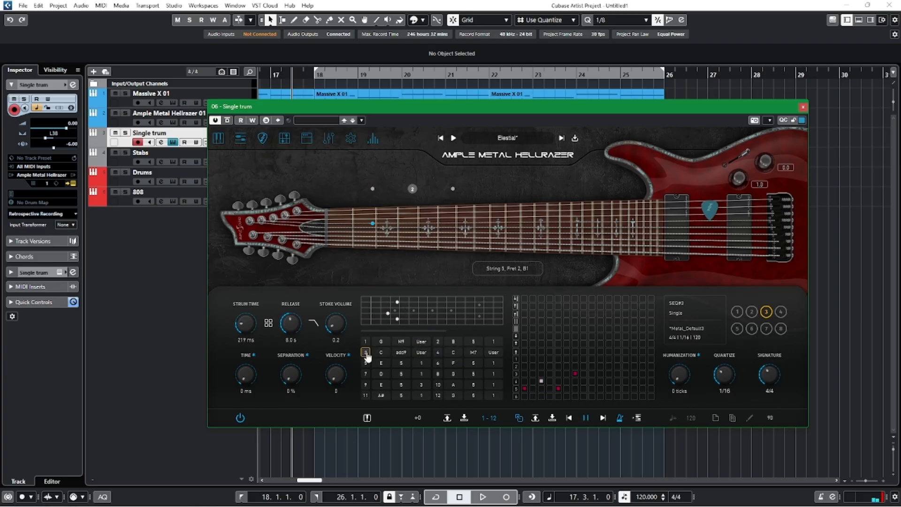
click(438, 353)
click(803, 106)
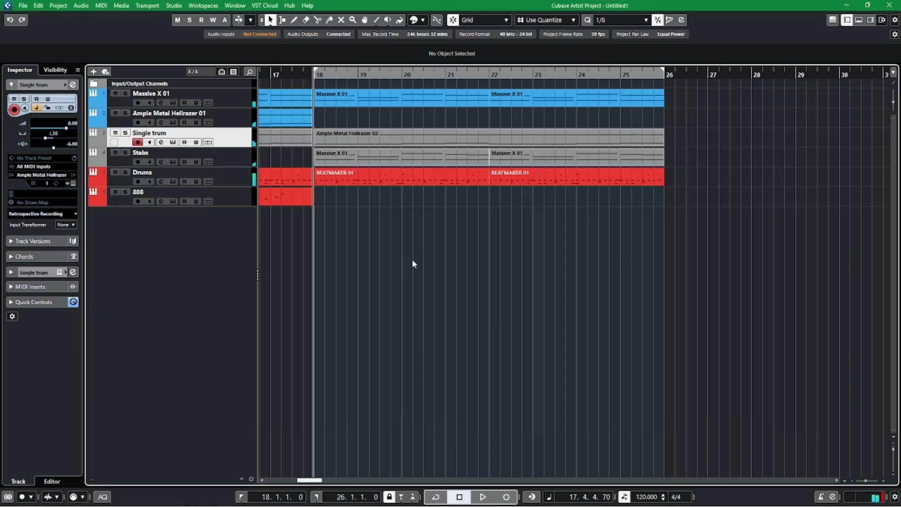
Open Single trum's part from bar 18 in a separate key editor window and raise its bar 18 C3 note to C#3.
scroll(477, 259, left, 2)
double_click(499, 142)
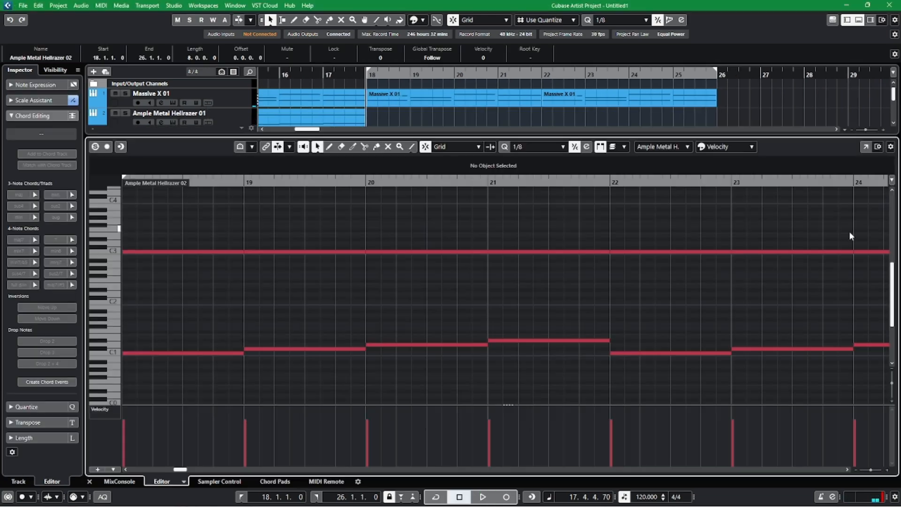
click(866, 146)
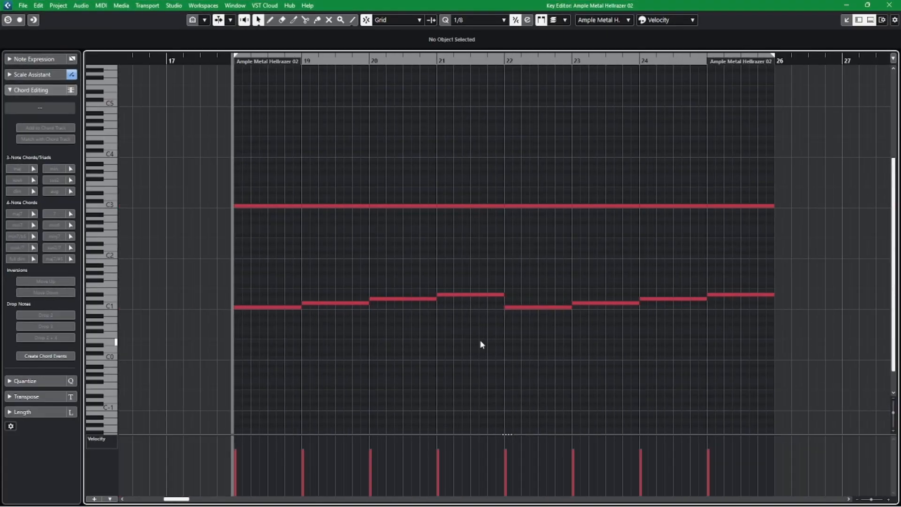
drag(217, 265, 854, 324)
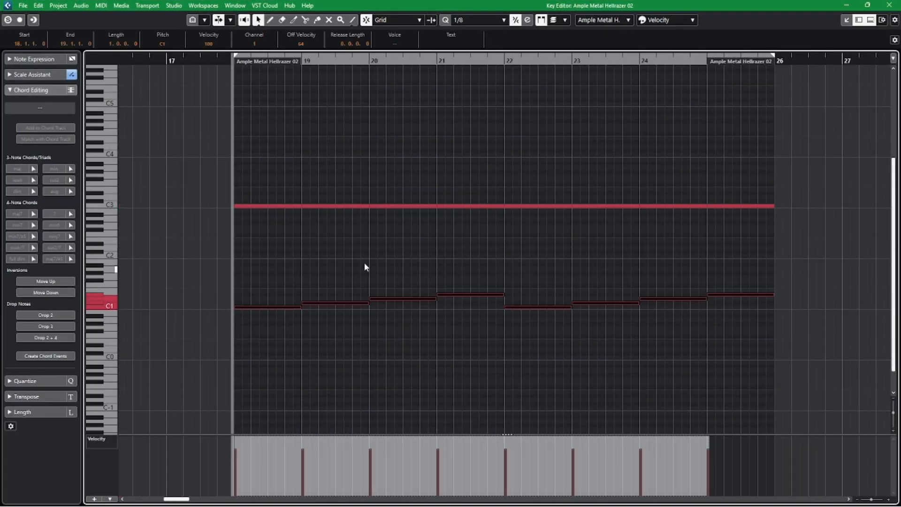
click(402, 257)
drag(264, 164, 294, 233)
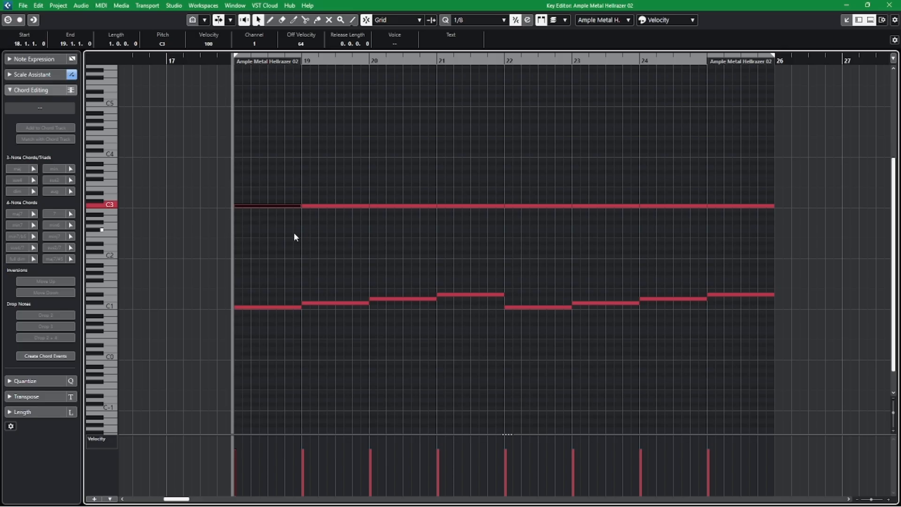
key(Up)
Raise the C3 notes in bars 19, 20 and 21 to D3.
key(Right)
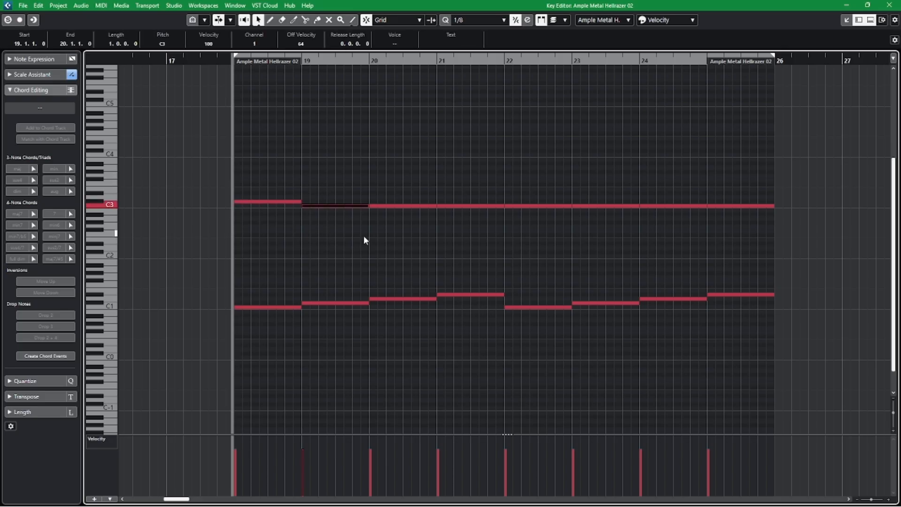
key(Up)
key(Up)
key(Right)
key(Up)
key(Up)
key(Right)
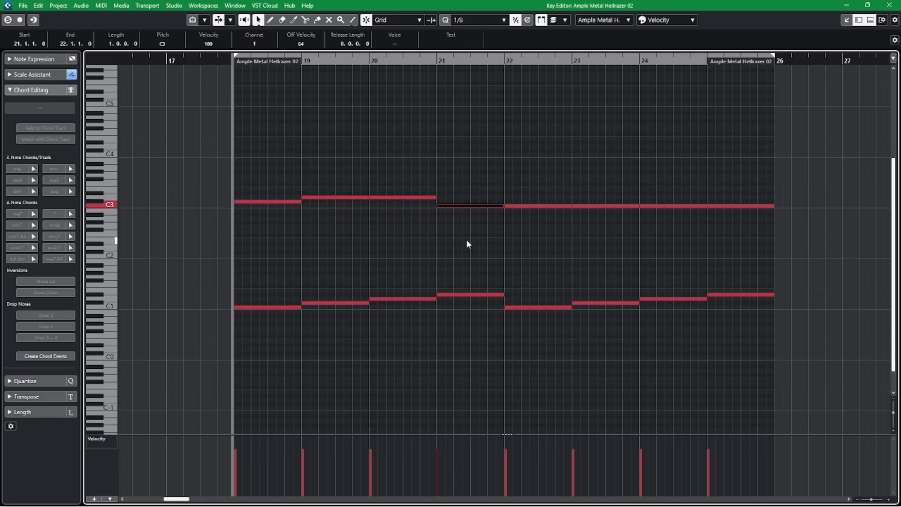
key(Up)
key(Up)
Raise the C3 notes in bars 23 to 25 to C#3 and play the part from bar 18.
drag(591, 155, 772, 235)
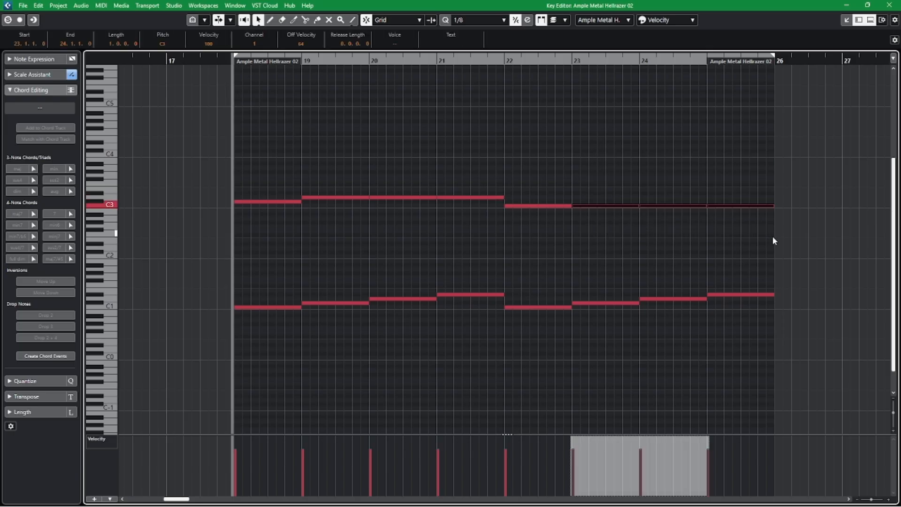
key(Up)
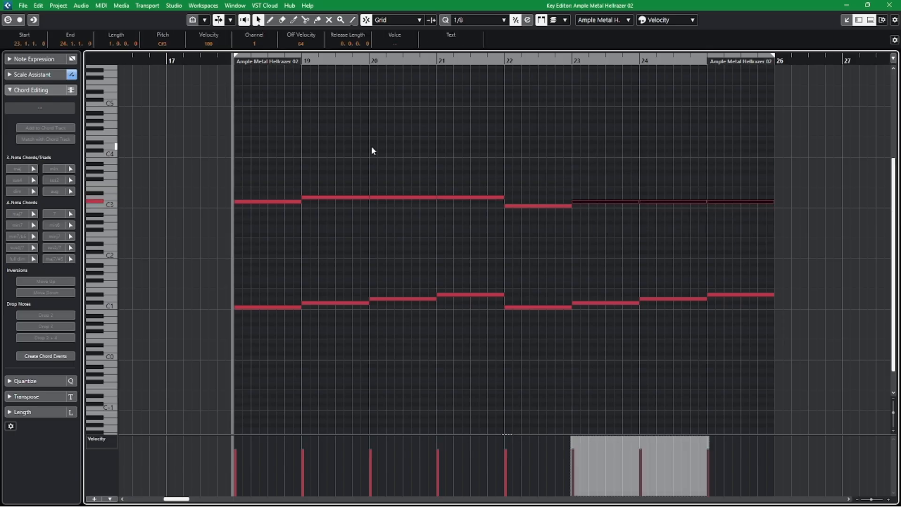
key(space)
click(7, 21)
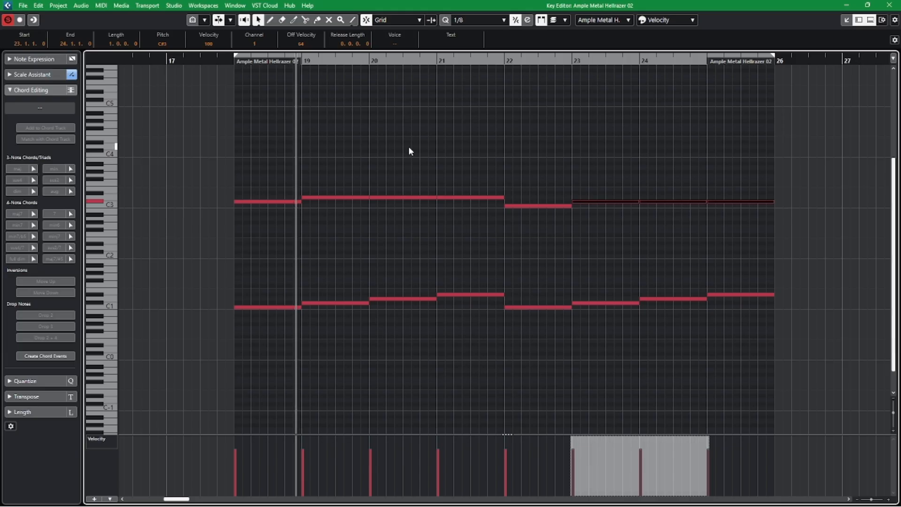
click(227, 61)
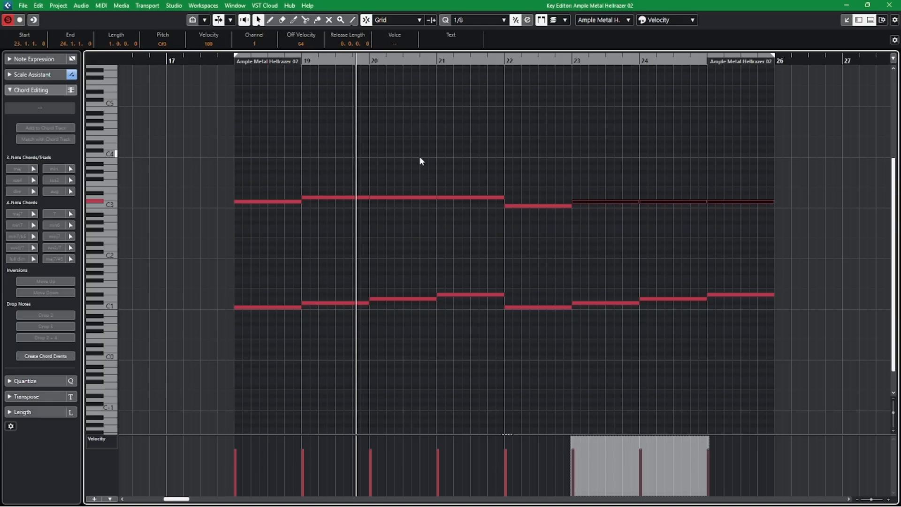
Stop playback, leave the key editor, and check the selected strum sequence in Single trum's instrument.
click(889, 5)
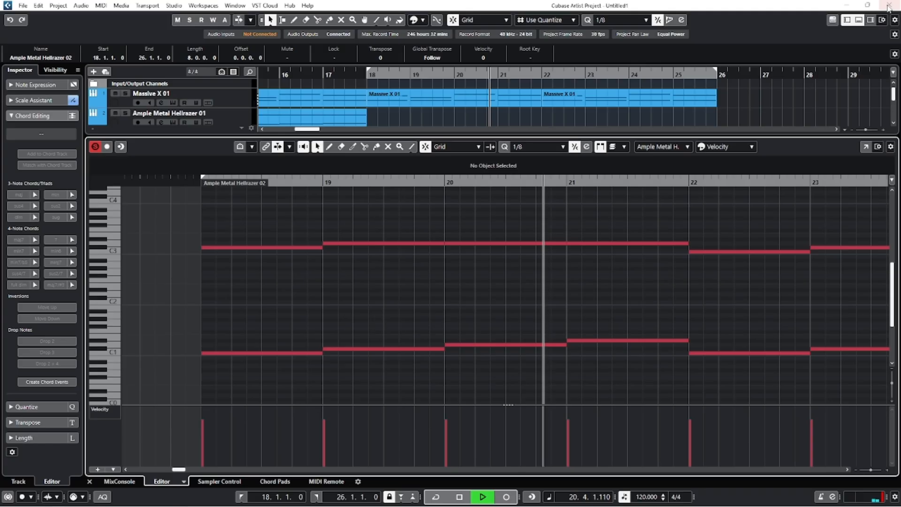
click(93, 481)
key(space)
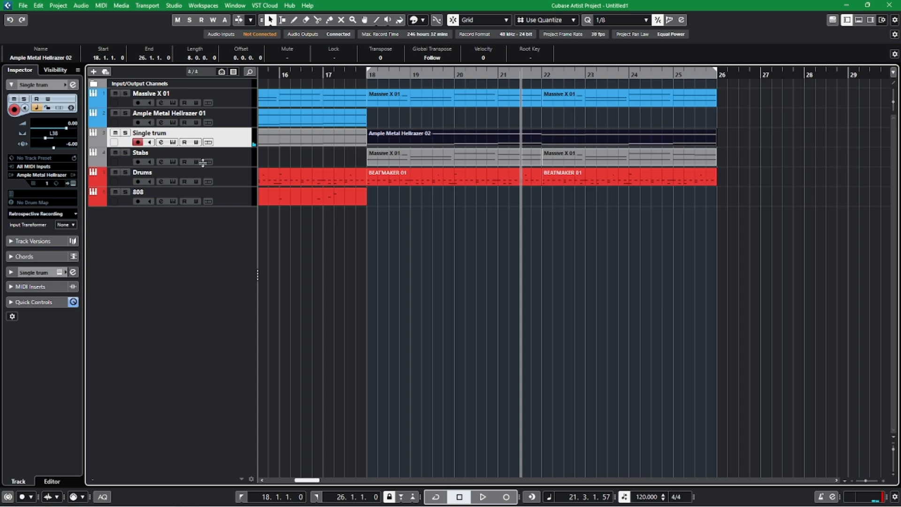
click(173, 143)
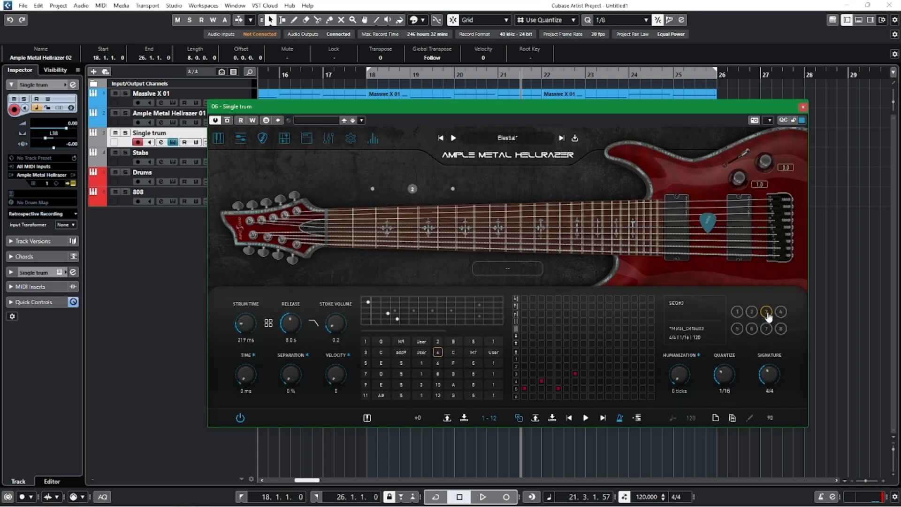
click(802, 107)
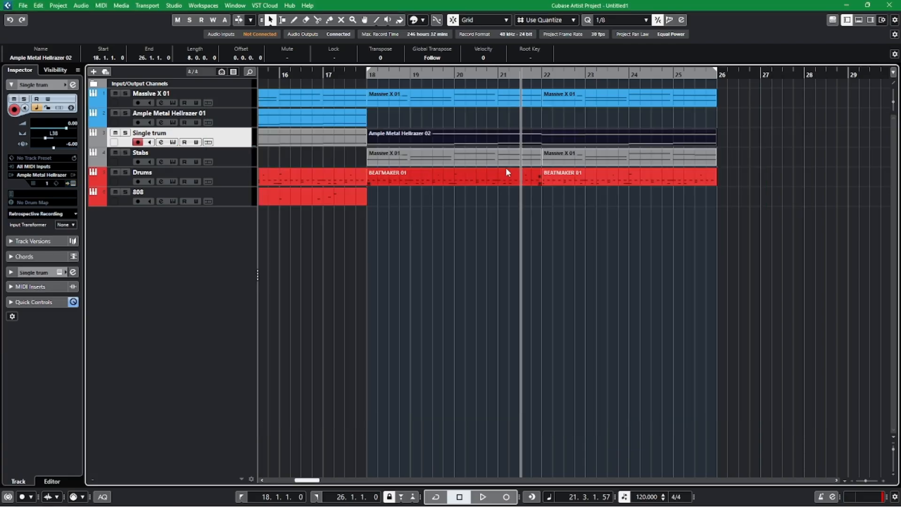
In Single trum's part from bar 18, raise the upper notes in bars 19 to 21 to D#3 and in bars 23 to 25 to D3.
double_click(496, 146)
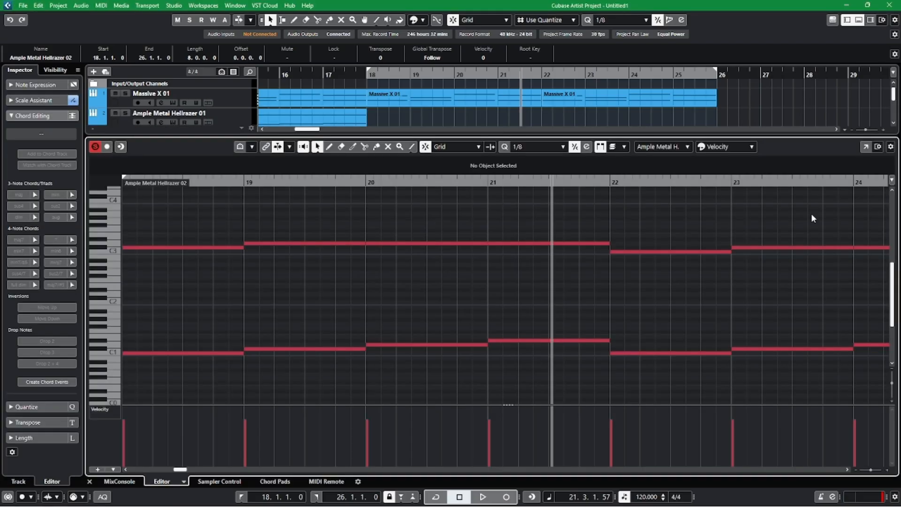
click(865, 147)
drag(309, 185, 471, 221)
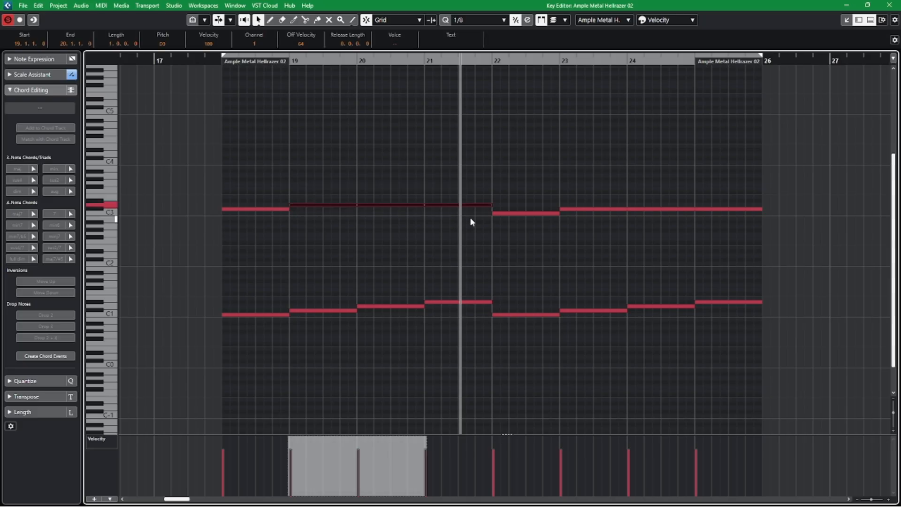
key(Up)
drag(581, 188, 755, 224)
key(Up)
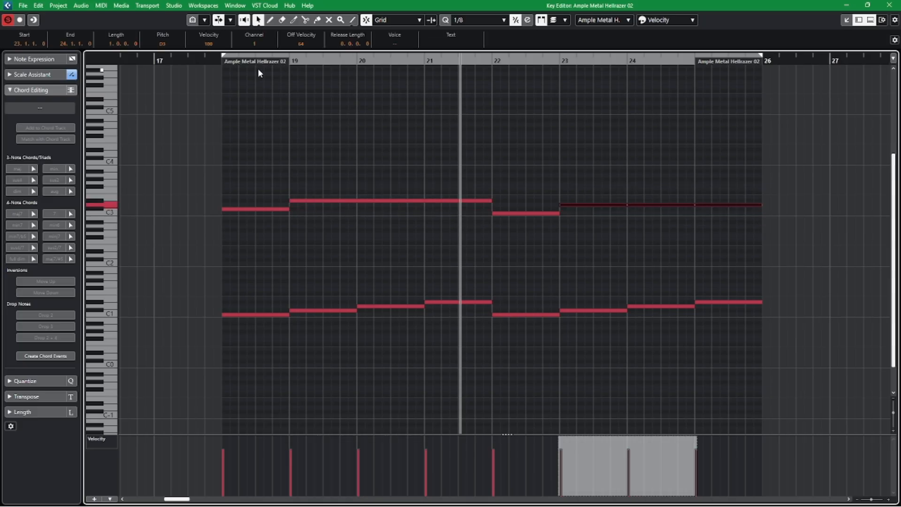
Play the part from bar 18 and raise the C3 note in bar 22 to C#3, closing the key editor when done.
click(215, 62)
click(412, 160)
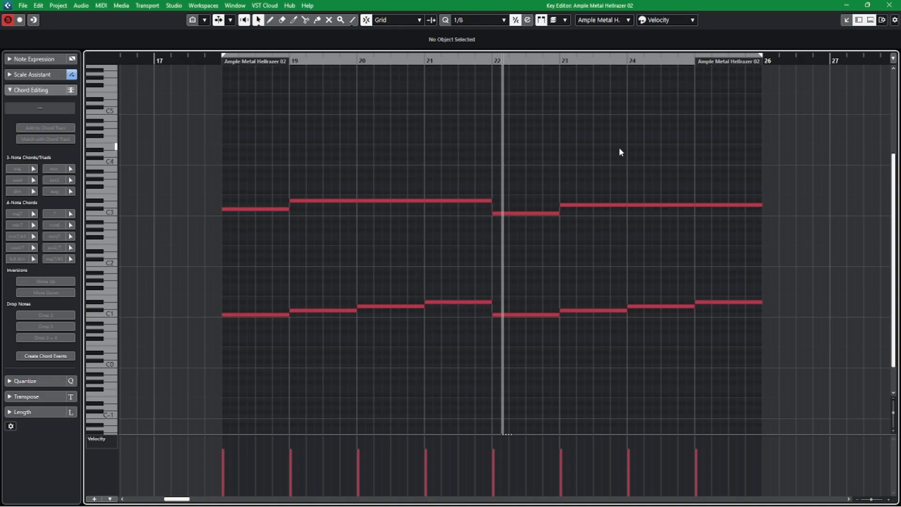
key(Up)
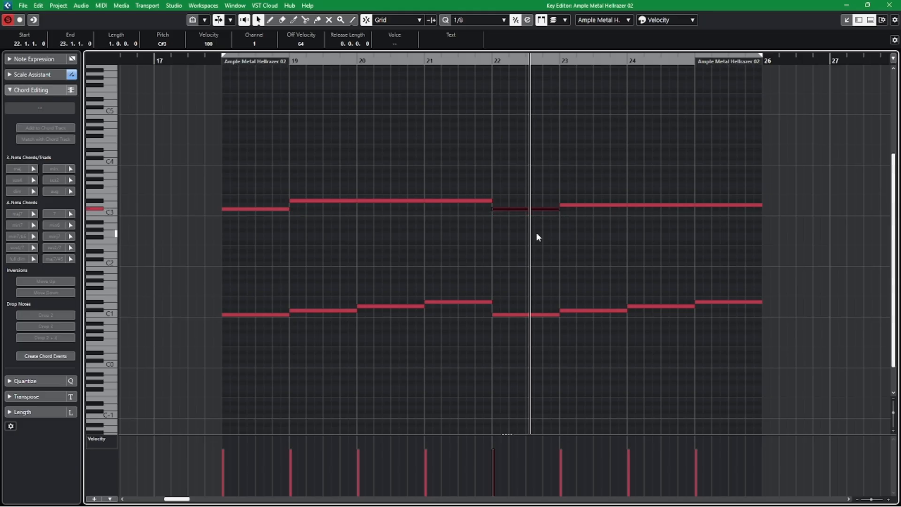
click(885, 5)
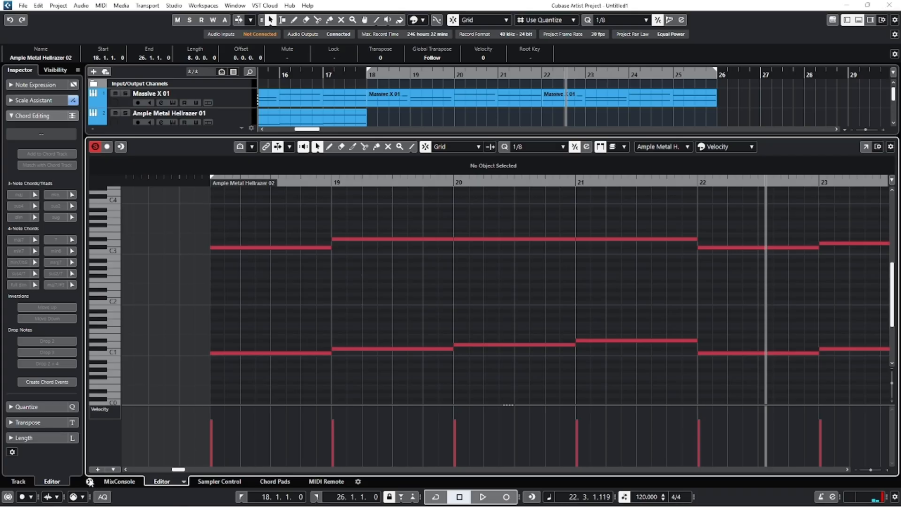
click(89, 481)
click(530, 300)
Play the arrangement from bar 16 into the section at bar 18, and select the Massive X 01 track.
click(324, 70)
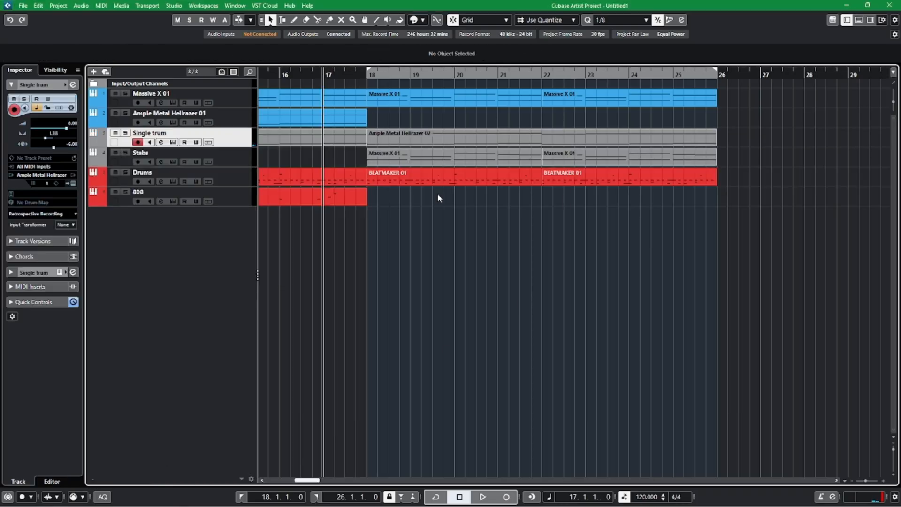
scroll(527, 282, left, 8)
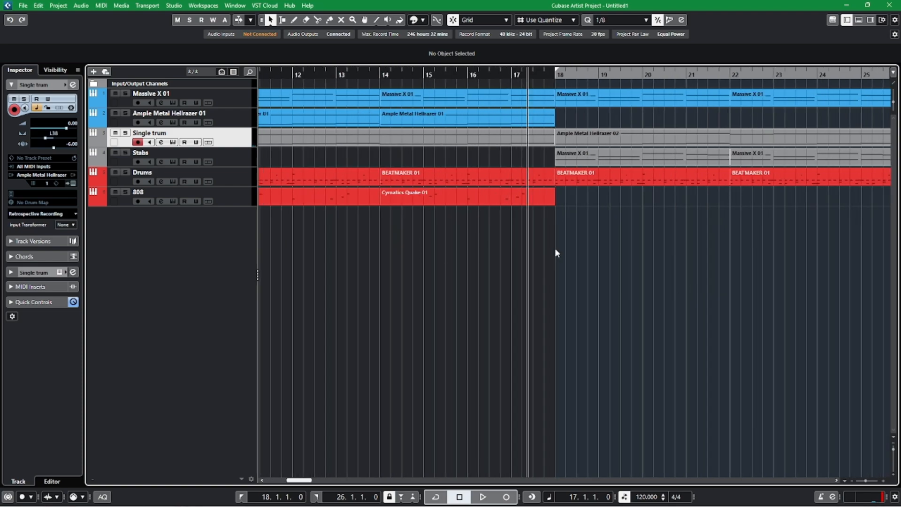
key(g)
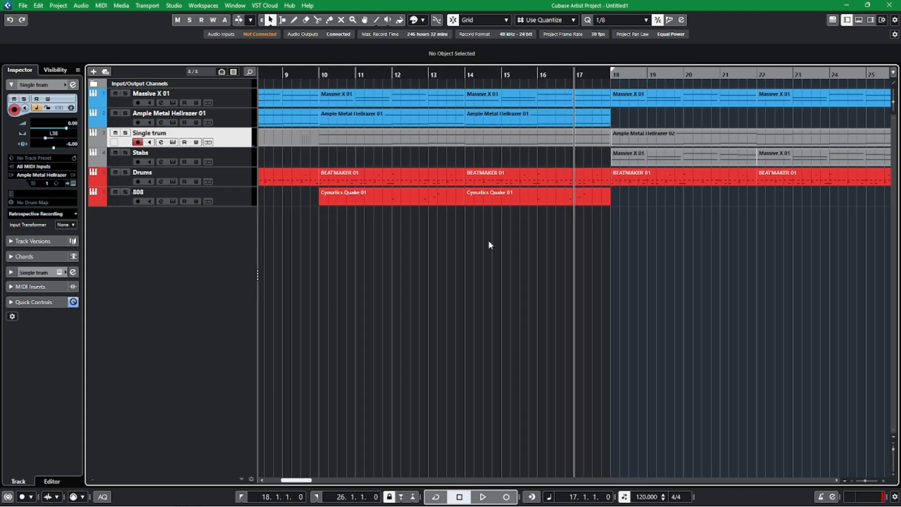
drag(719, 232, 491, 83)
scroll(399, 358, left, 3)
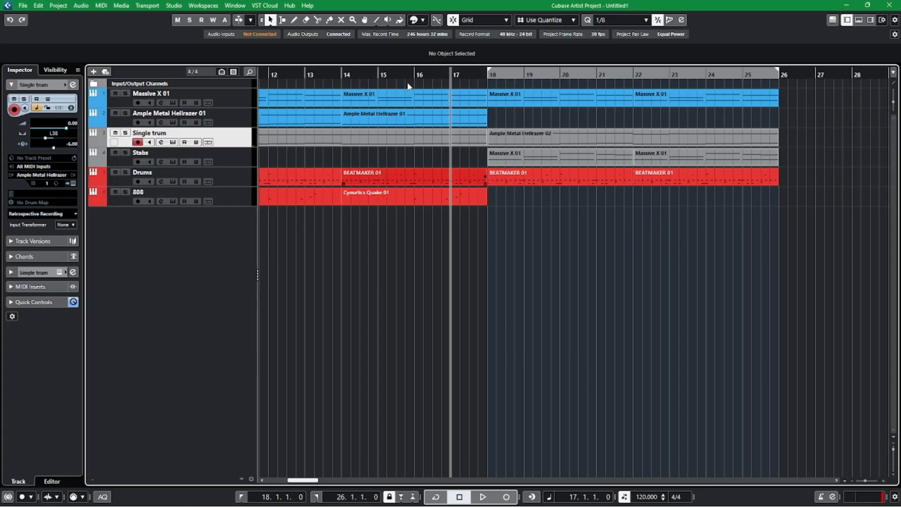
click(416, 75)
key(space)
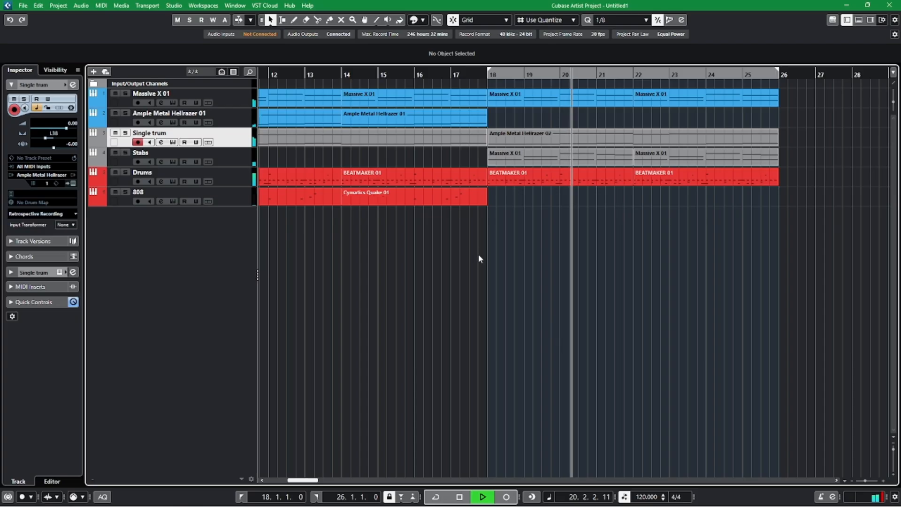
click(242, 91)
key(space)
Play the full arrangement from bar 10.
scroll(563, 311, left, 4)
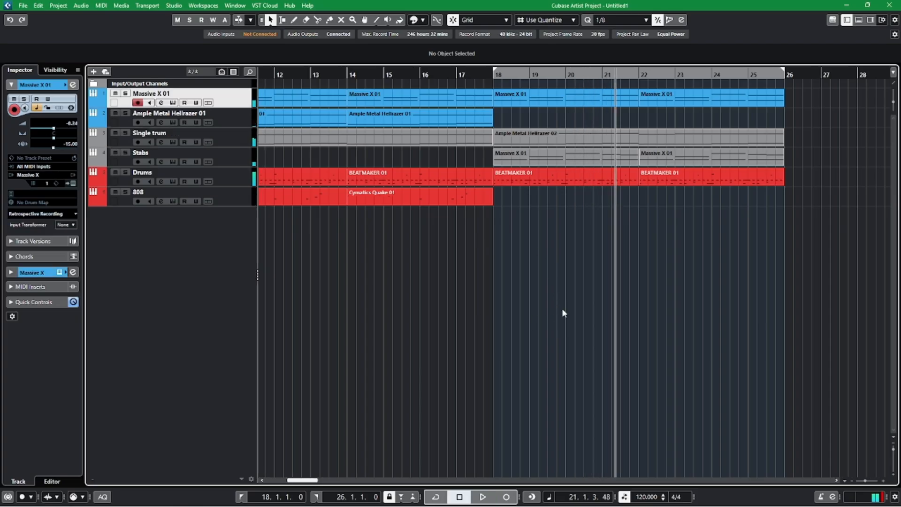
click(359, 74)
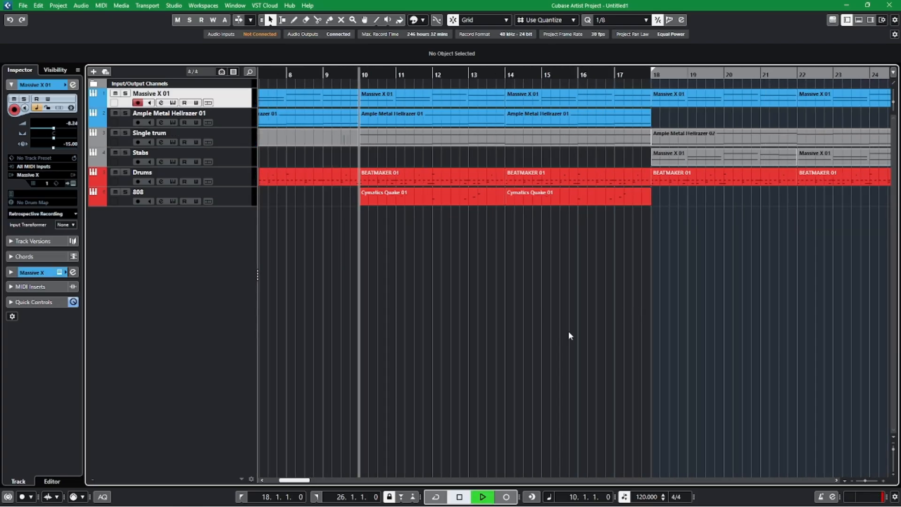
key(space)
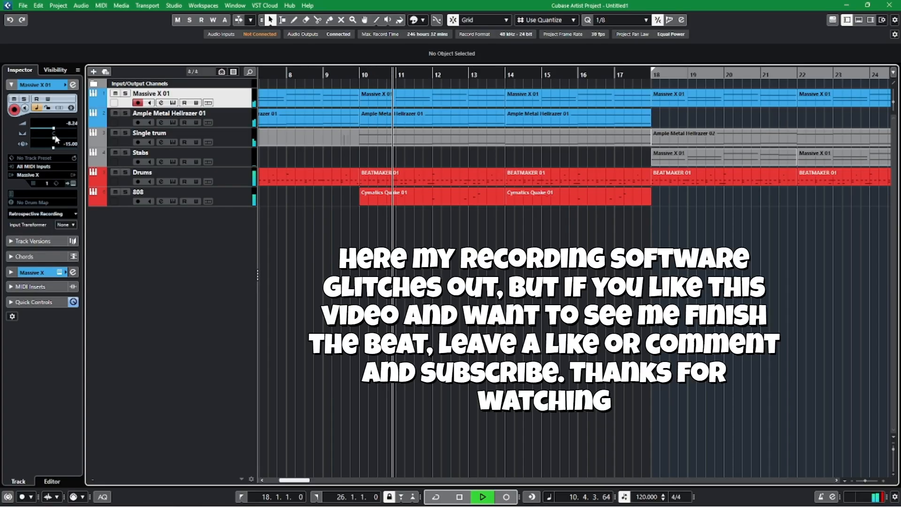